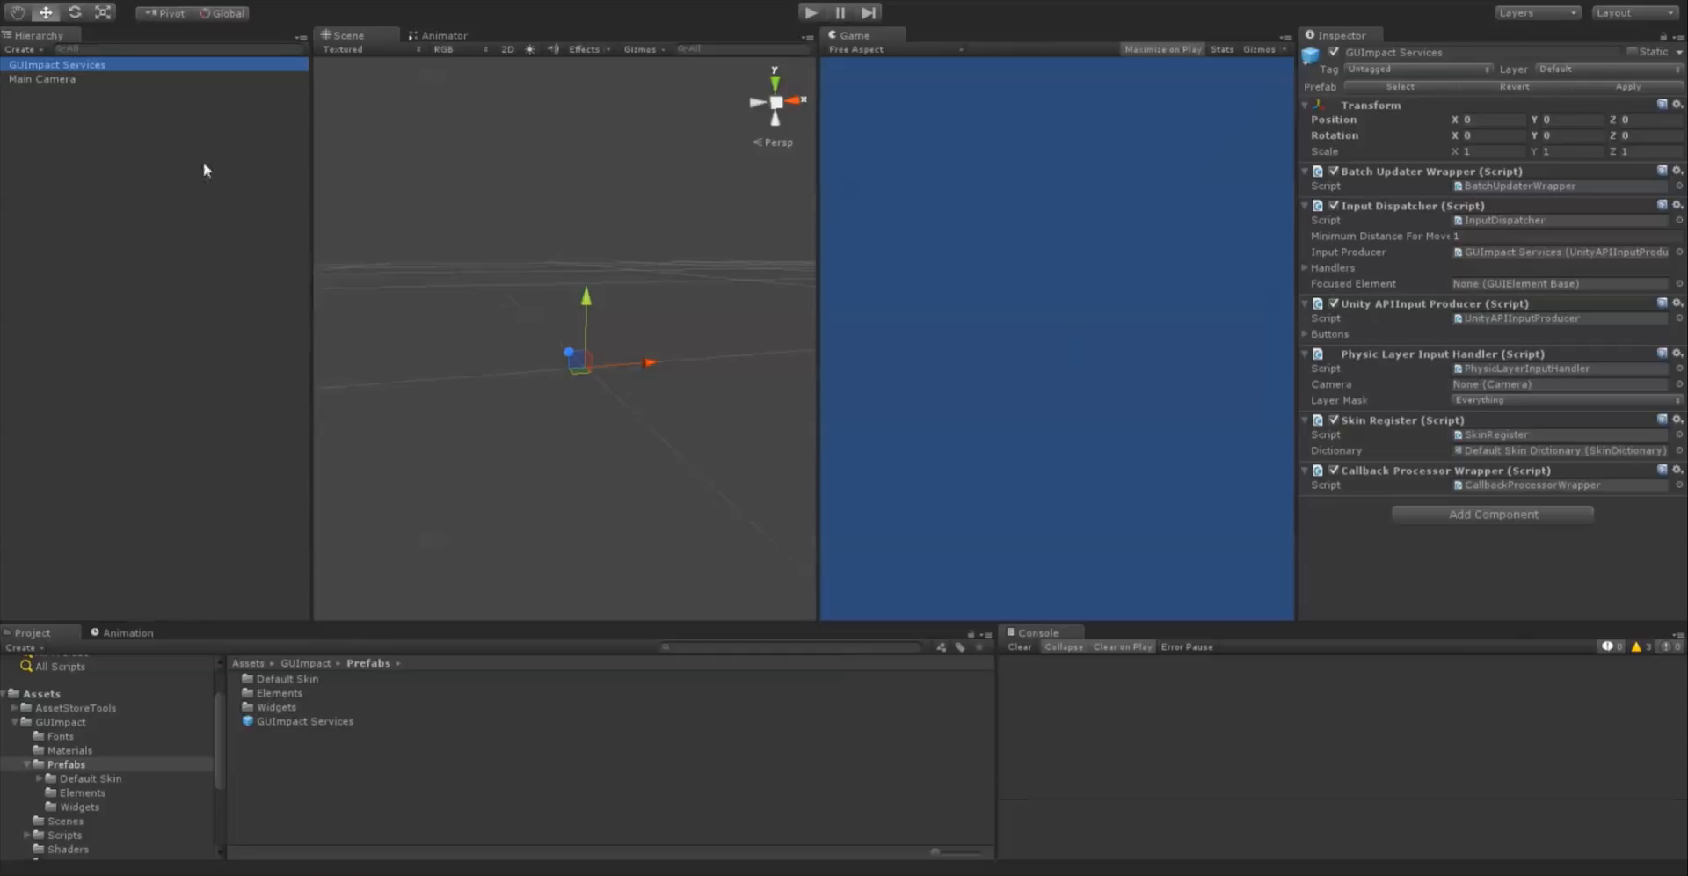
Assign Main Camera as the Camera of the Physic Layer Input Handler on GUImpact Services
{"action": "left_click_drag", "start_coordinate": [76, 83], "coordinate": [1480, 388]}
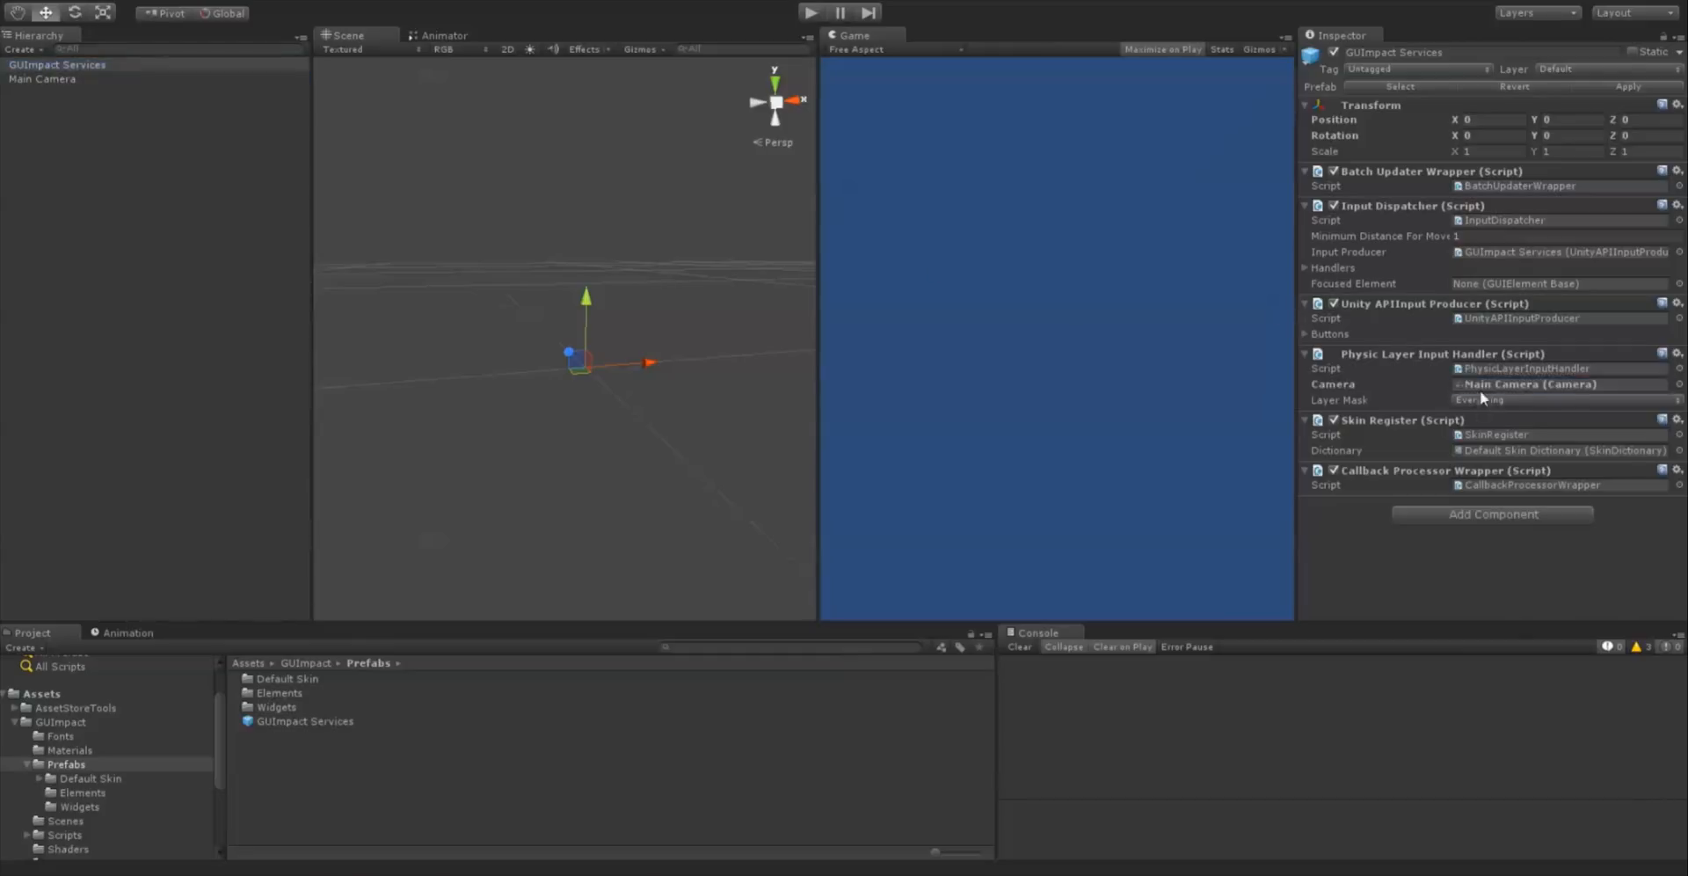
Add the rootContainer prefab from the Elements folder to the scene and set it as the Focused Element of the GUImpact Services Input Dispatcher
{"action": "scroll", "coordinate": [63, 789], "scroll_direction": "down", "scroll_amount": 3}
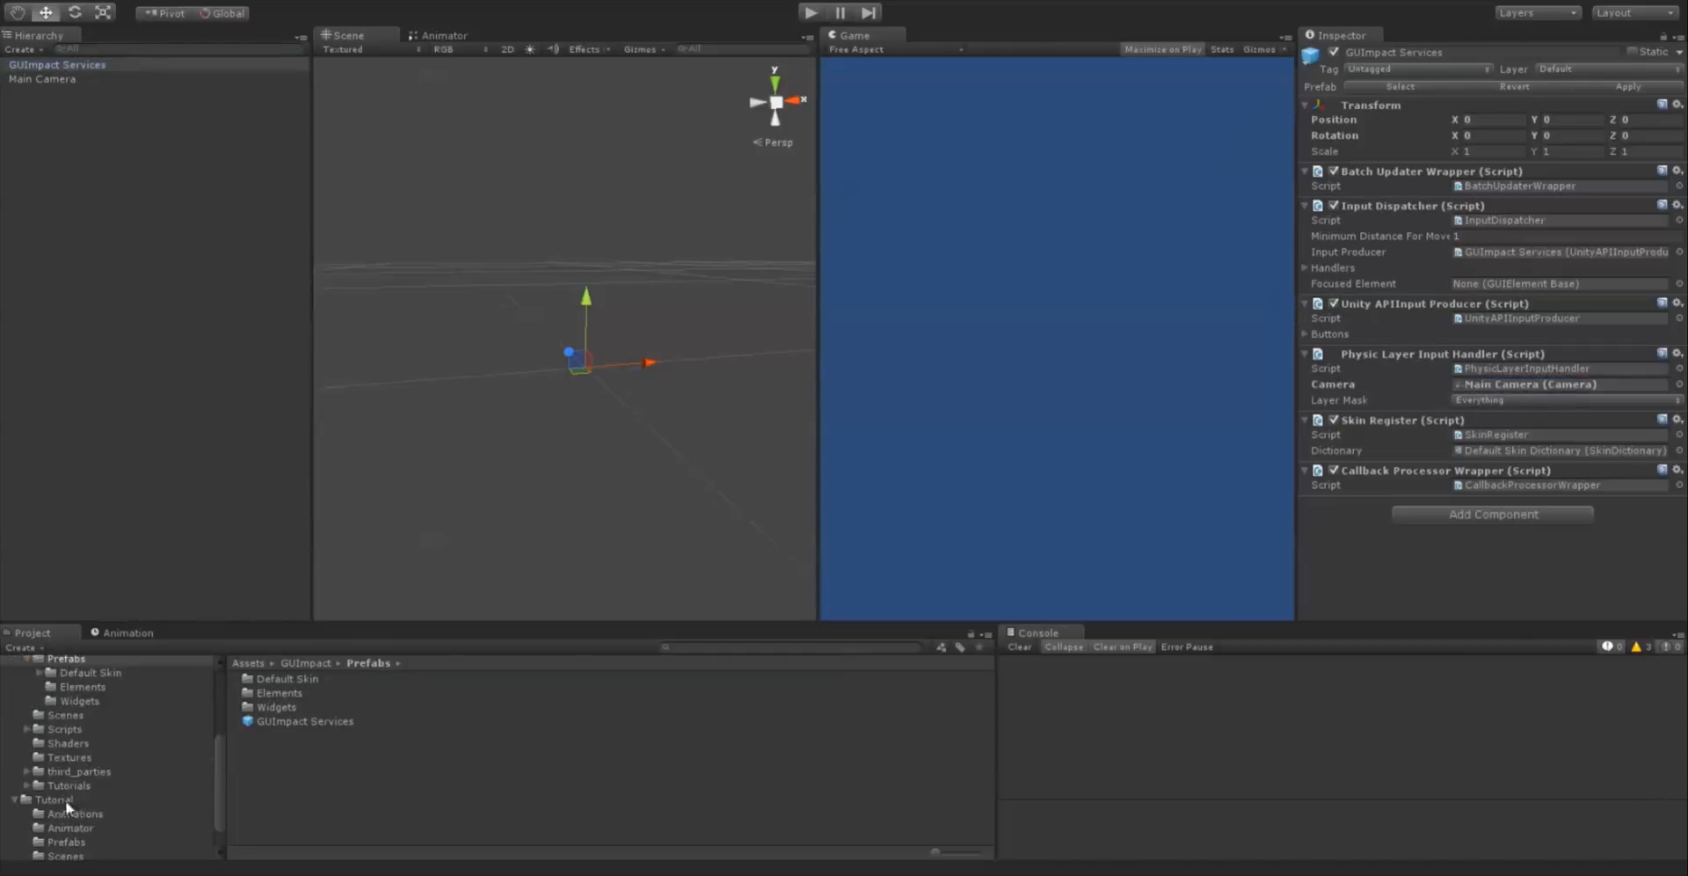
{"action": "scroll", "coordinate": [76, 779], "scroll_direction": "up", "scroll_amount": 2}
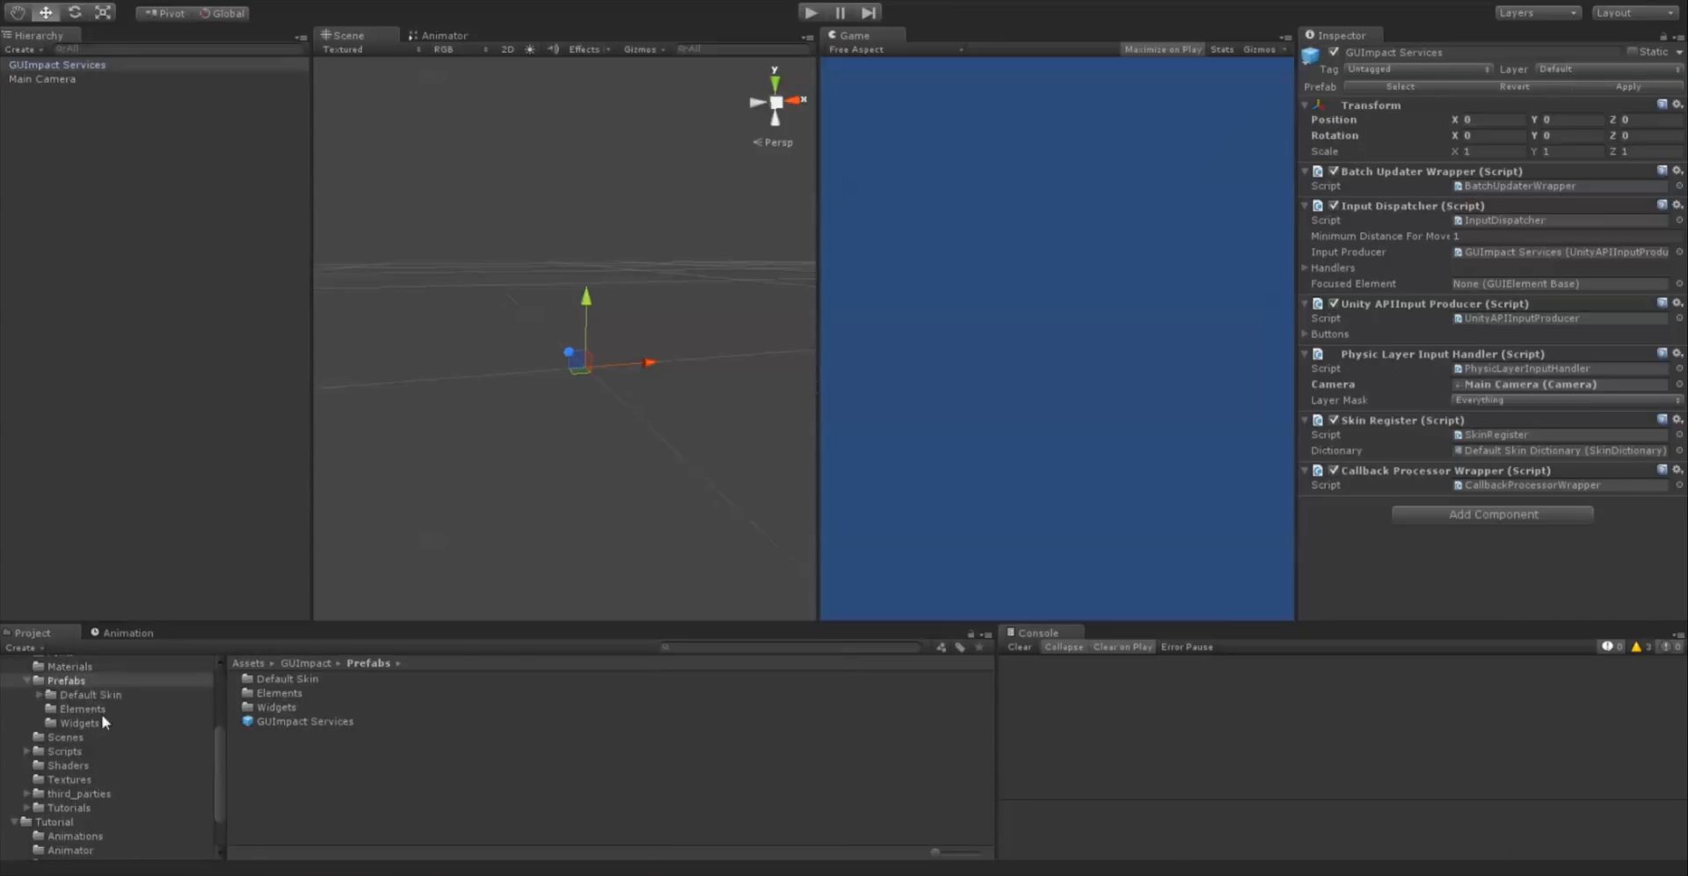
{"action": "left_click", "coordinate": [97, 709]}
{"action": "left_click_drag", "start_coordinate": [290, 805], "coordinate": [139, 245]}
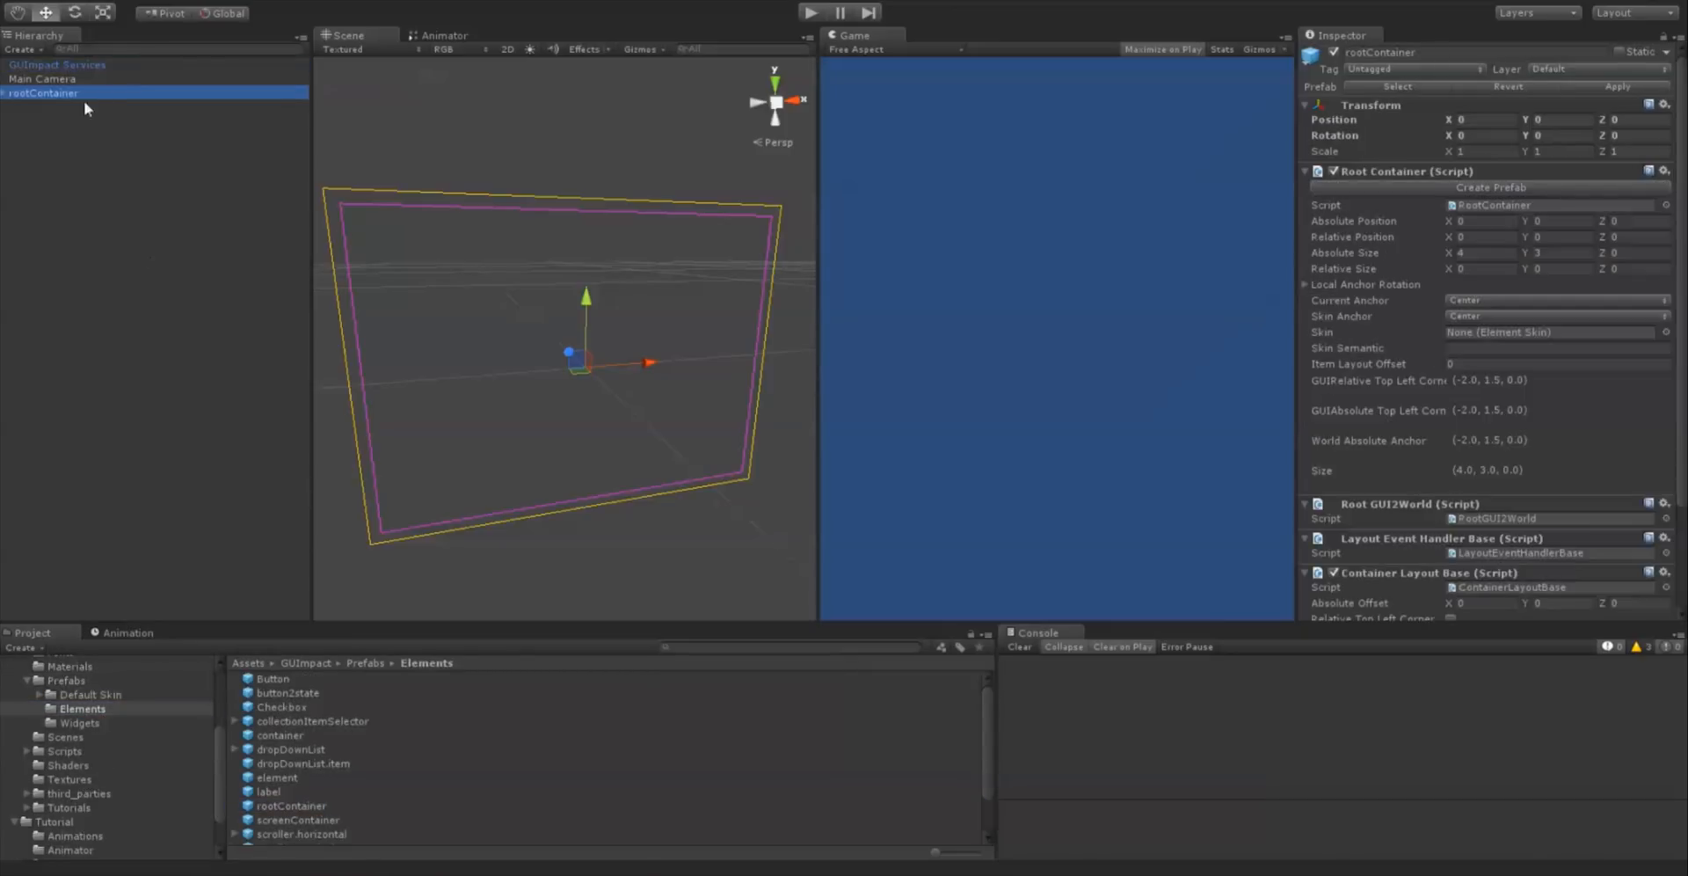
{"action": "left_click", "coordinate": [95, 63]}
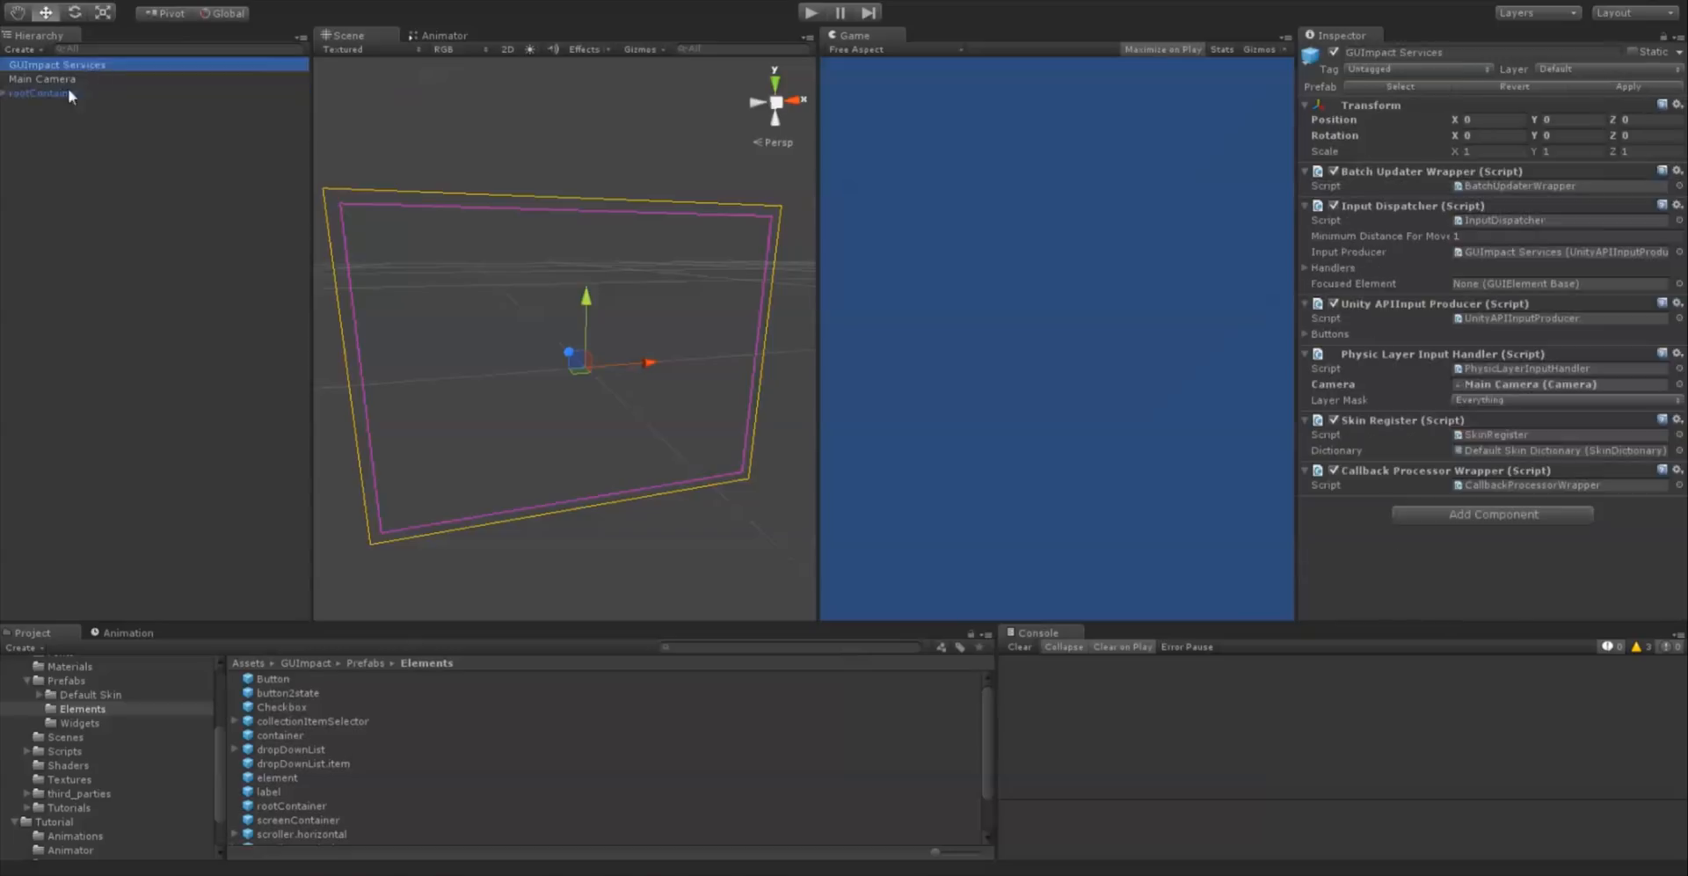
{"action": "left_click_drag", "start_coordinate": [66, 91], "coordinate": [1497, 283]}
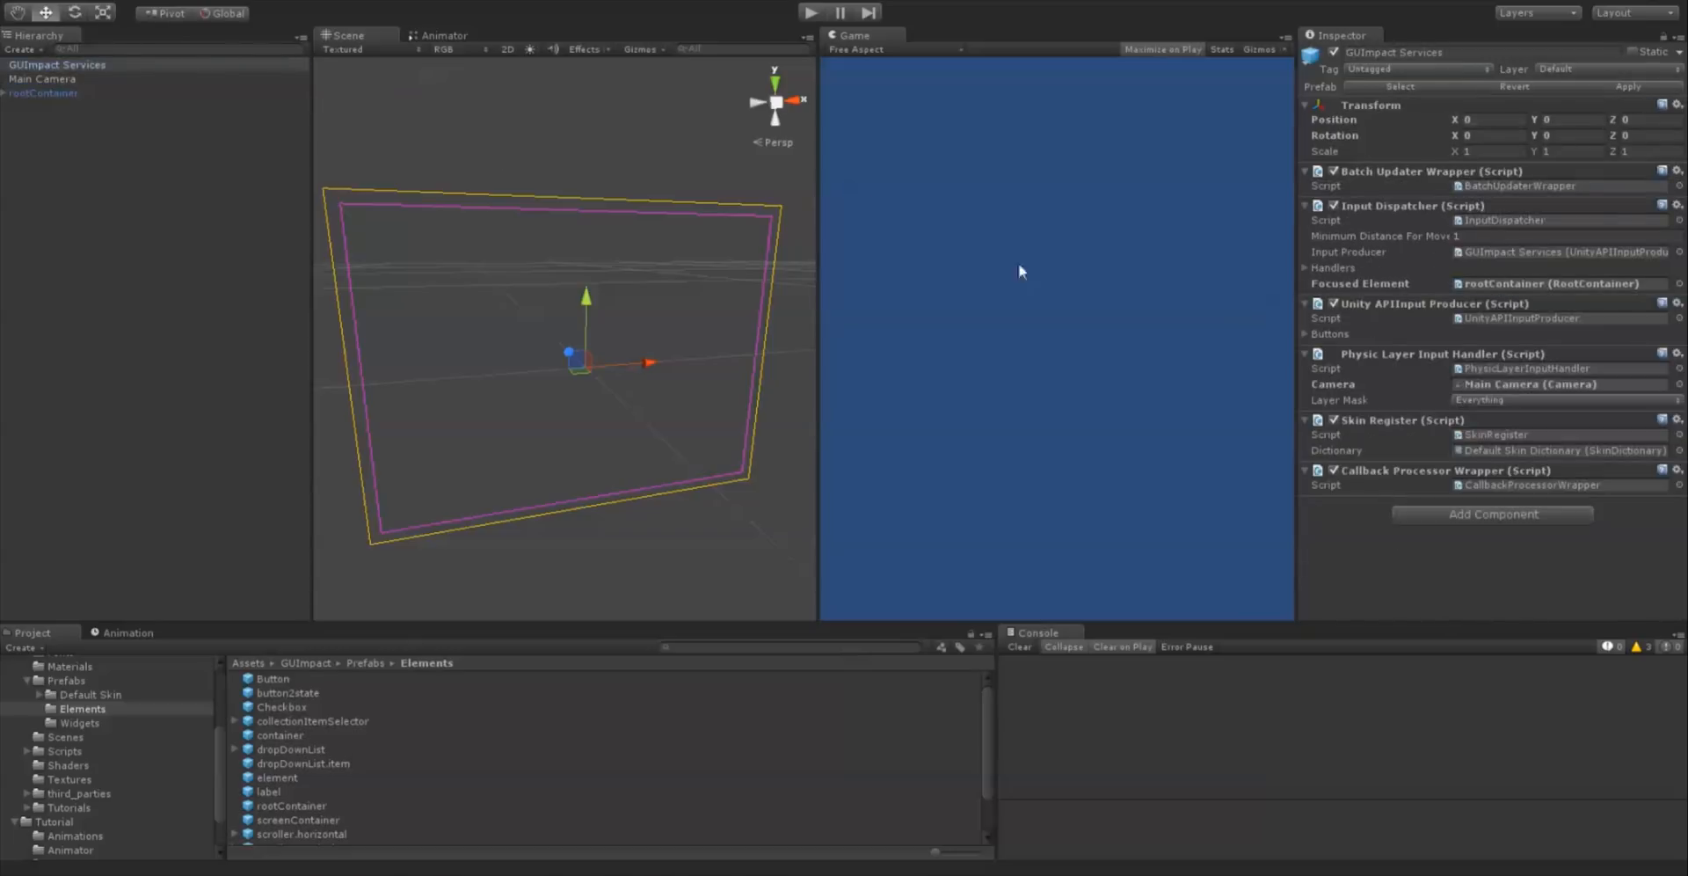
Add the Button prefab from the Elements folder as a child of rootContainer
{"action": "left_click", "coordinate": [4, 93]}
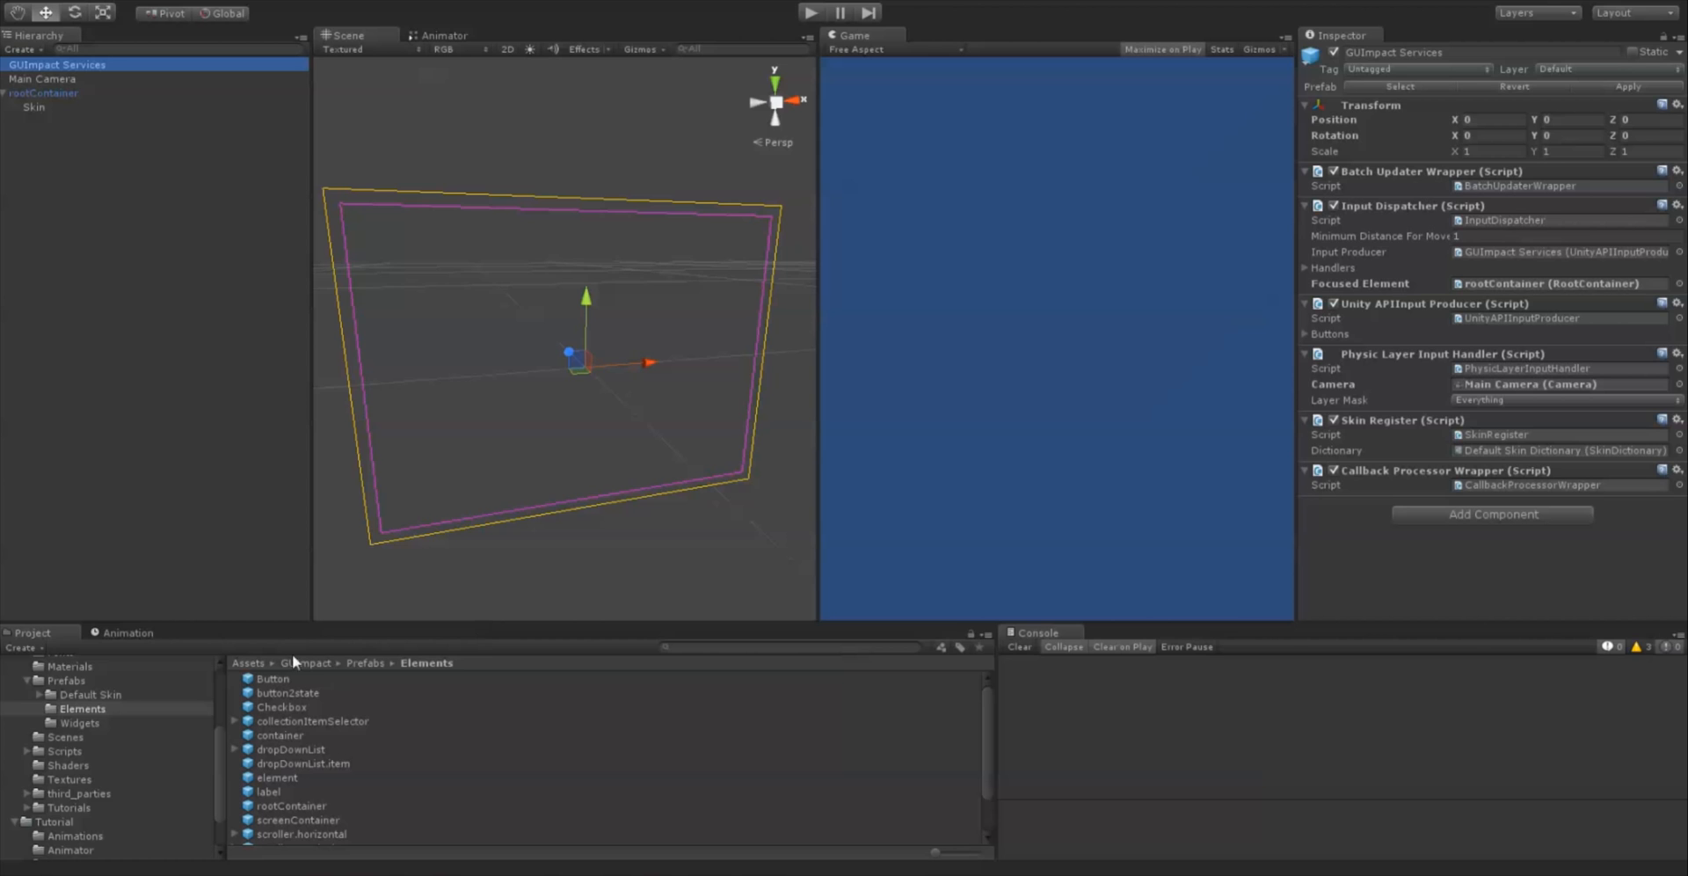
{"action": "left_click_drag", "start_coordinate": [280, 679], "coordinate": [65, 93]}
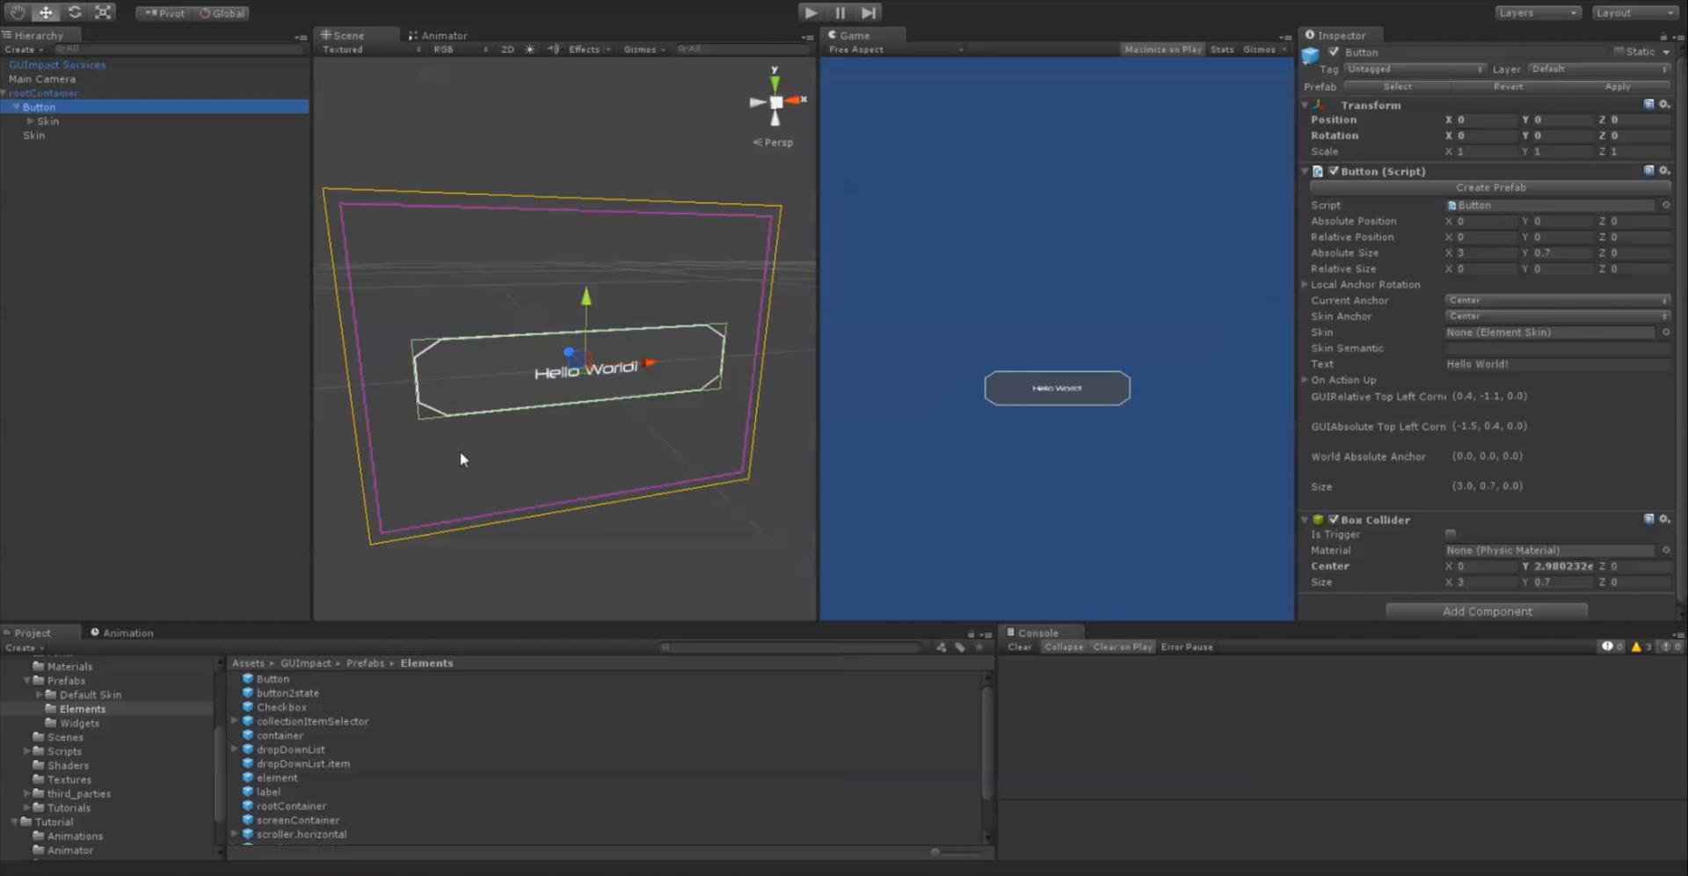
{"action": "left_click_drag", "start_coordinate": [461, 455], "coordinate": [568, 354], "text": "alt"}
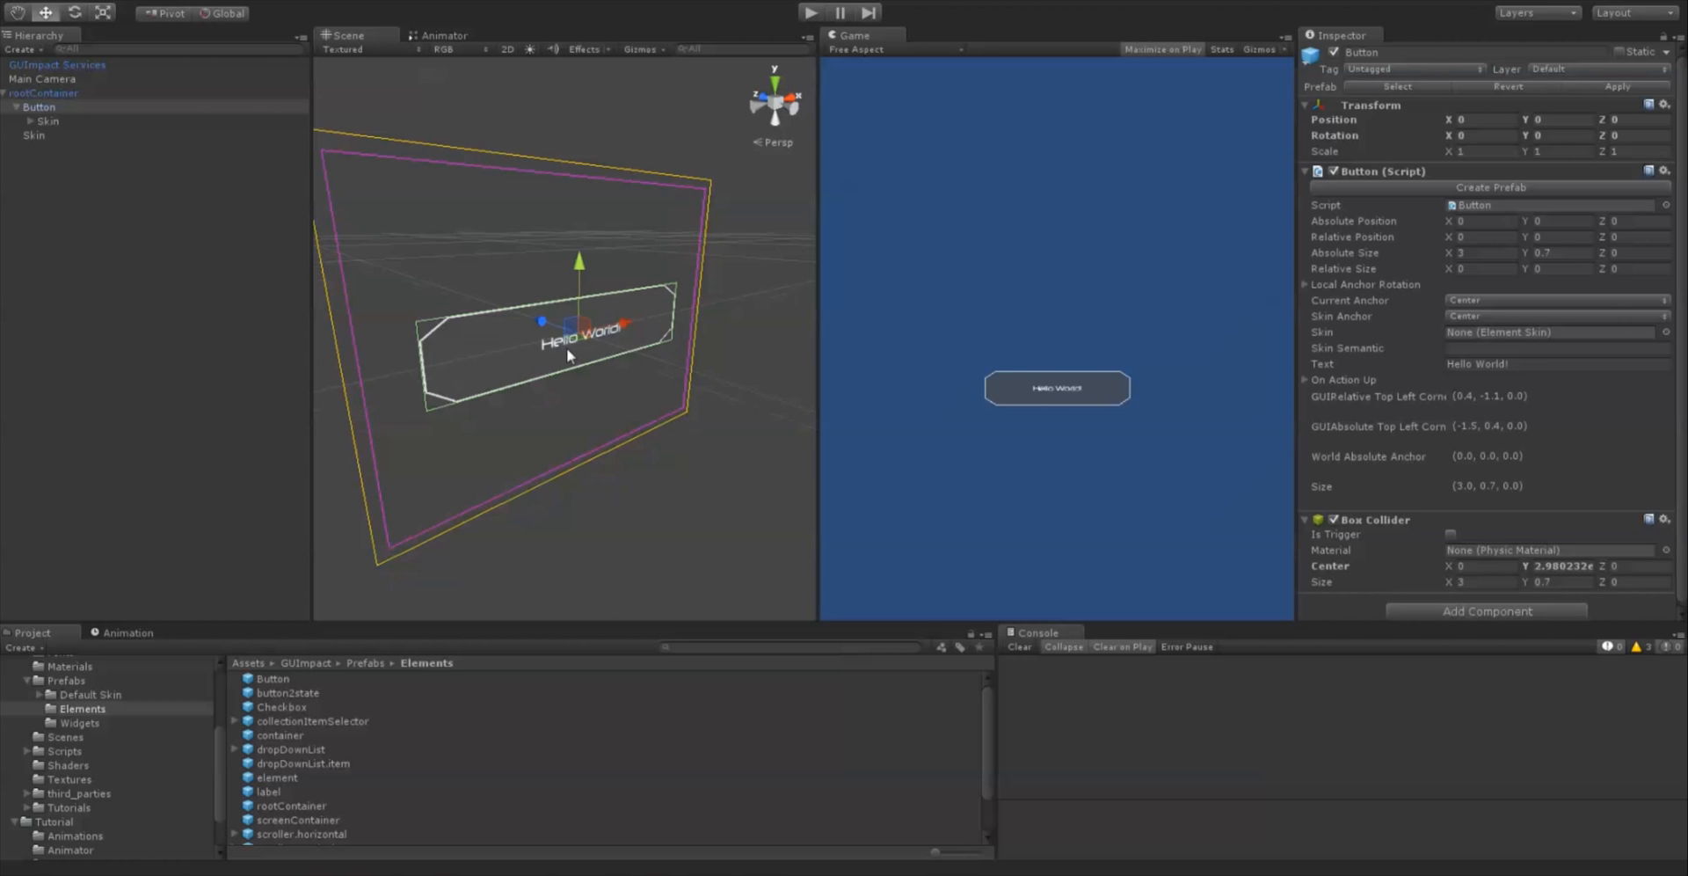
Open the Default Skin Dictionary referenced by the Skin Register on GUImpact Services and examine its button, button.image, button.leftArrow and button.rightArrow entries
{"action": "left_click", "coordinate": [60, 64]}
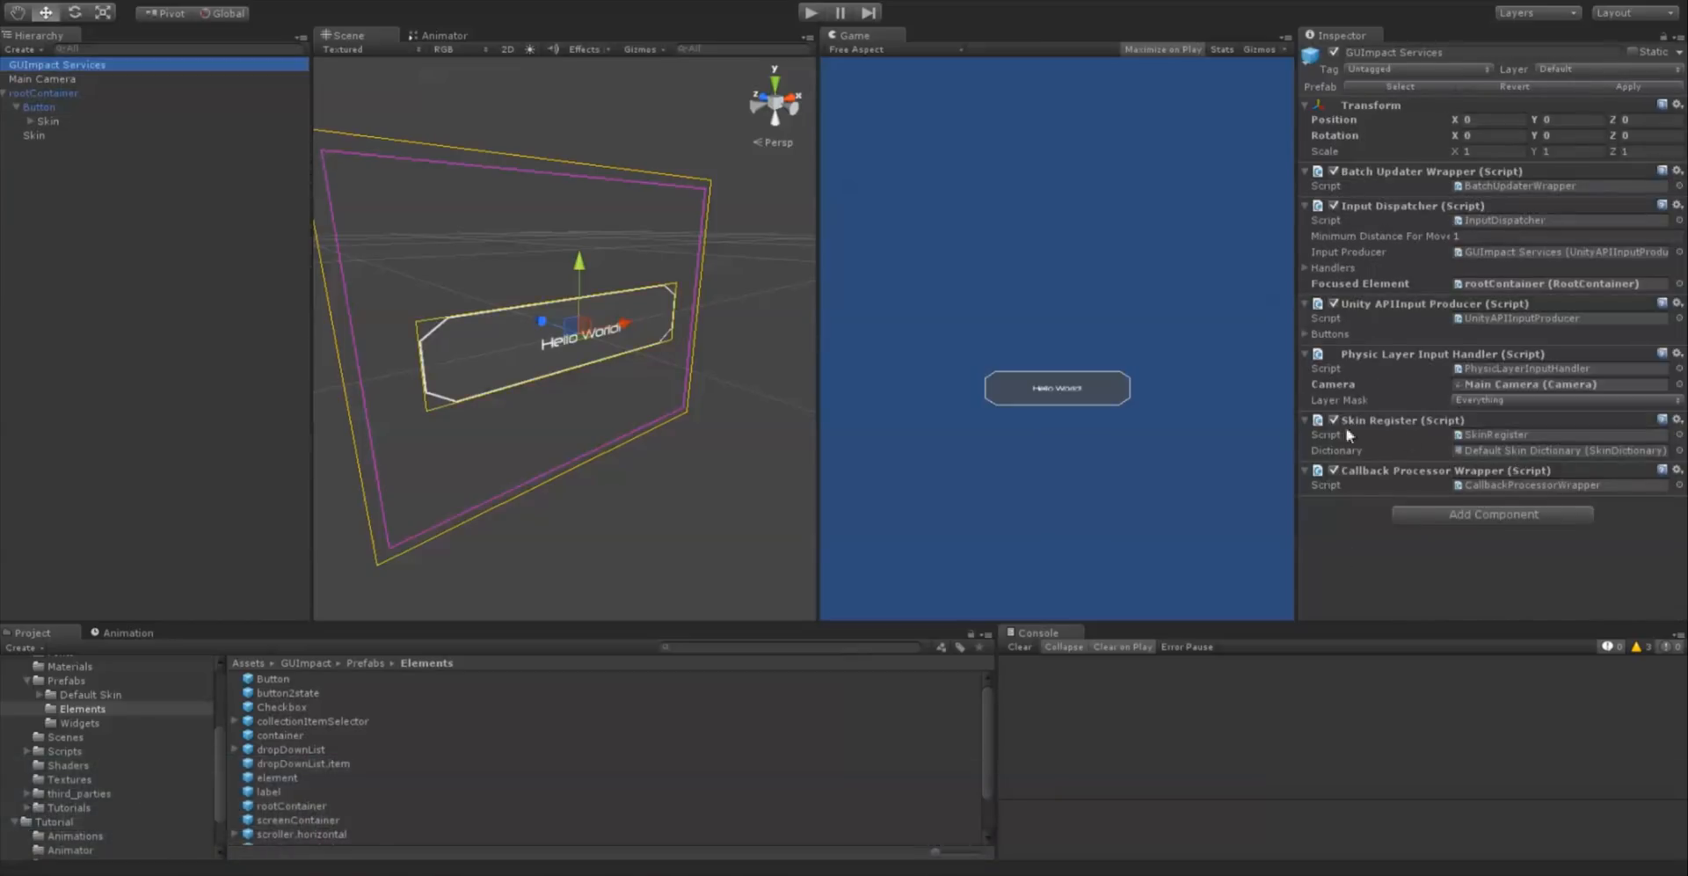
{"action": "left_click", "coordinate": [1539, 450]}
{"action": "left_click", "coordinate": [319, 837]}
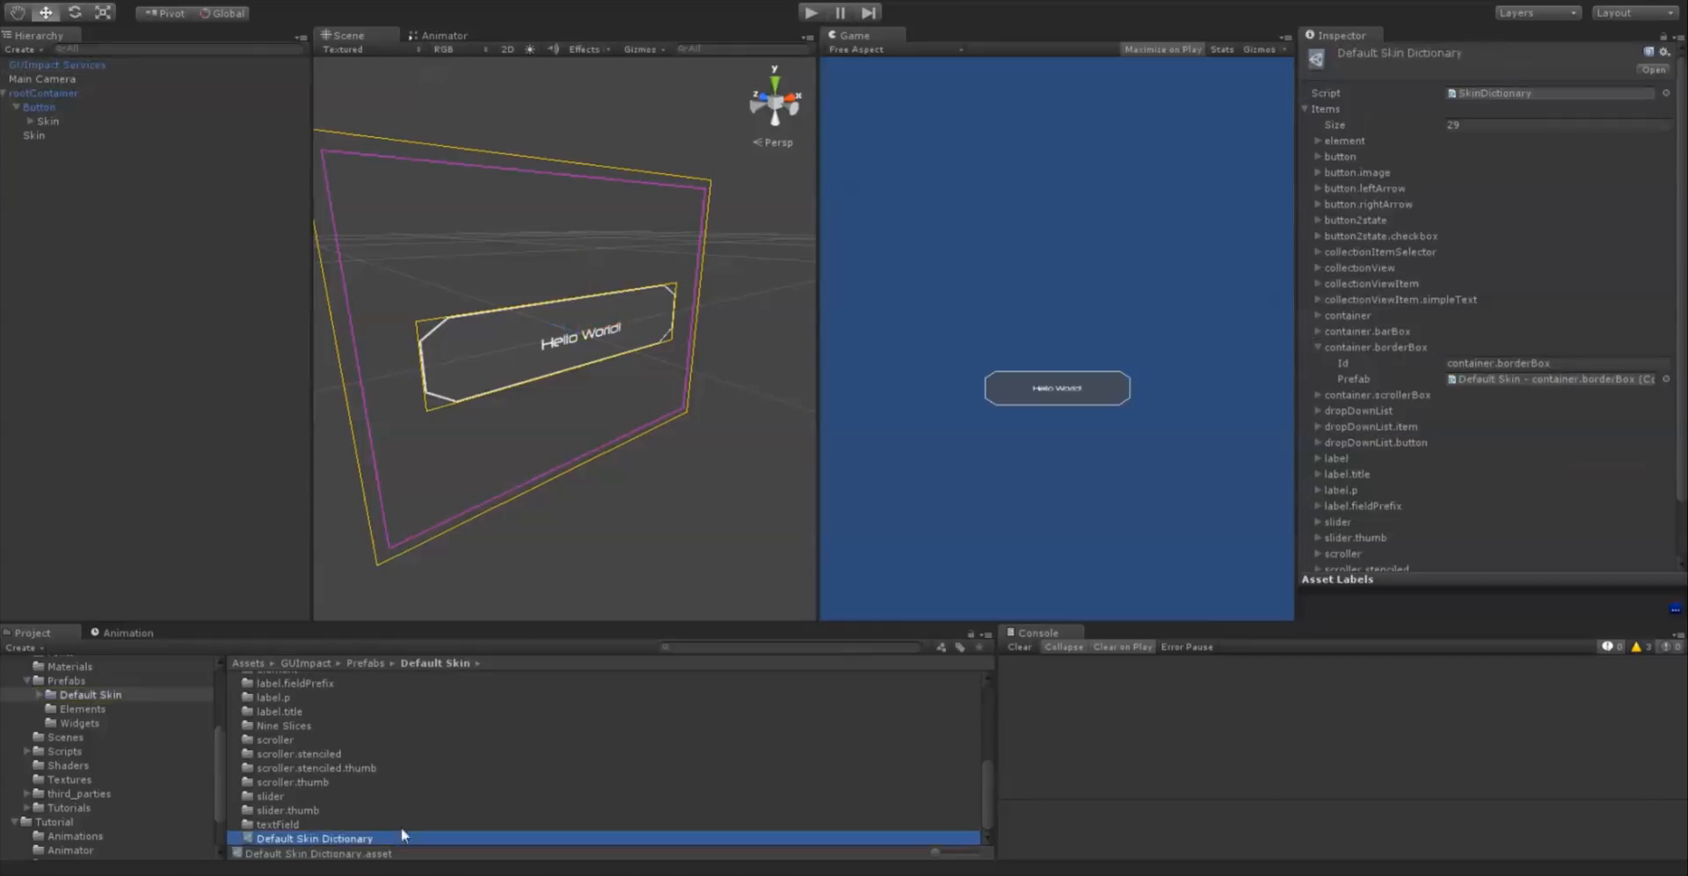
{"action": "left_click", "coordinate": [1317, 348]}
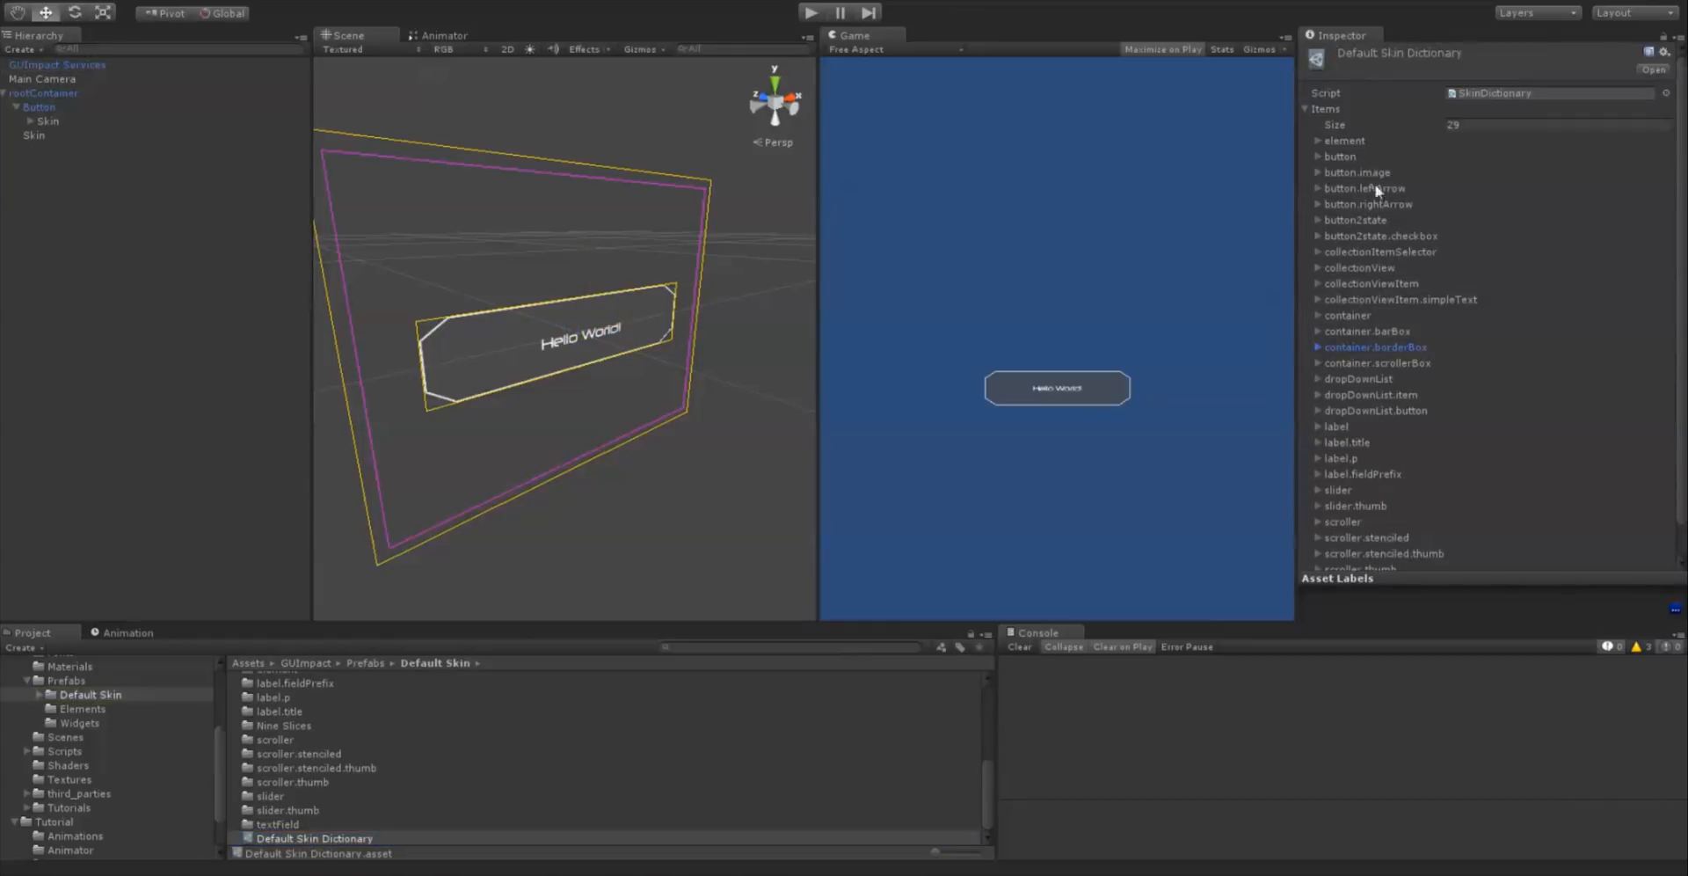
{"action": "left_click", "coordinate": [1346, 157]}
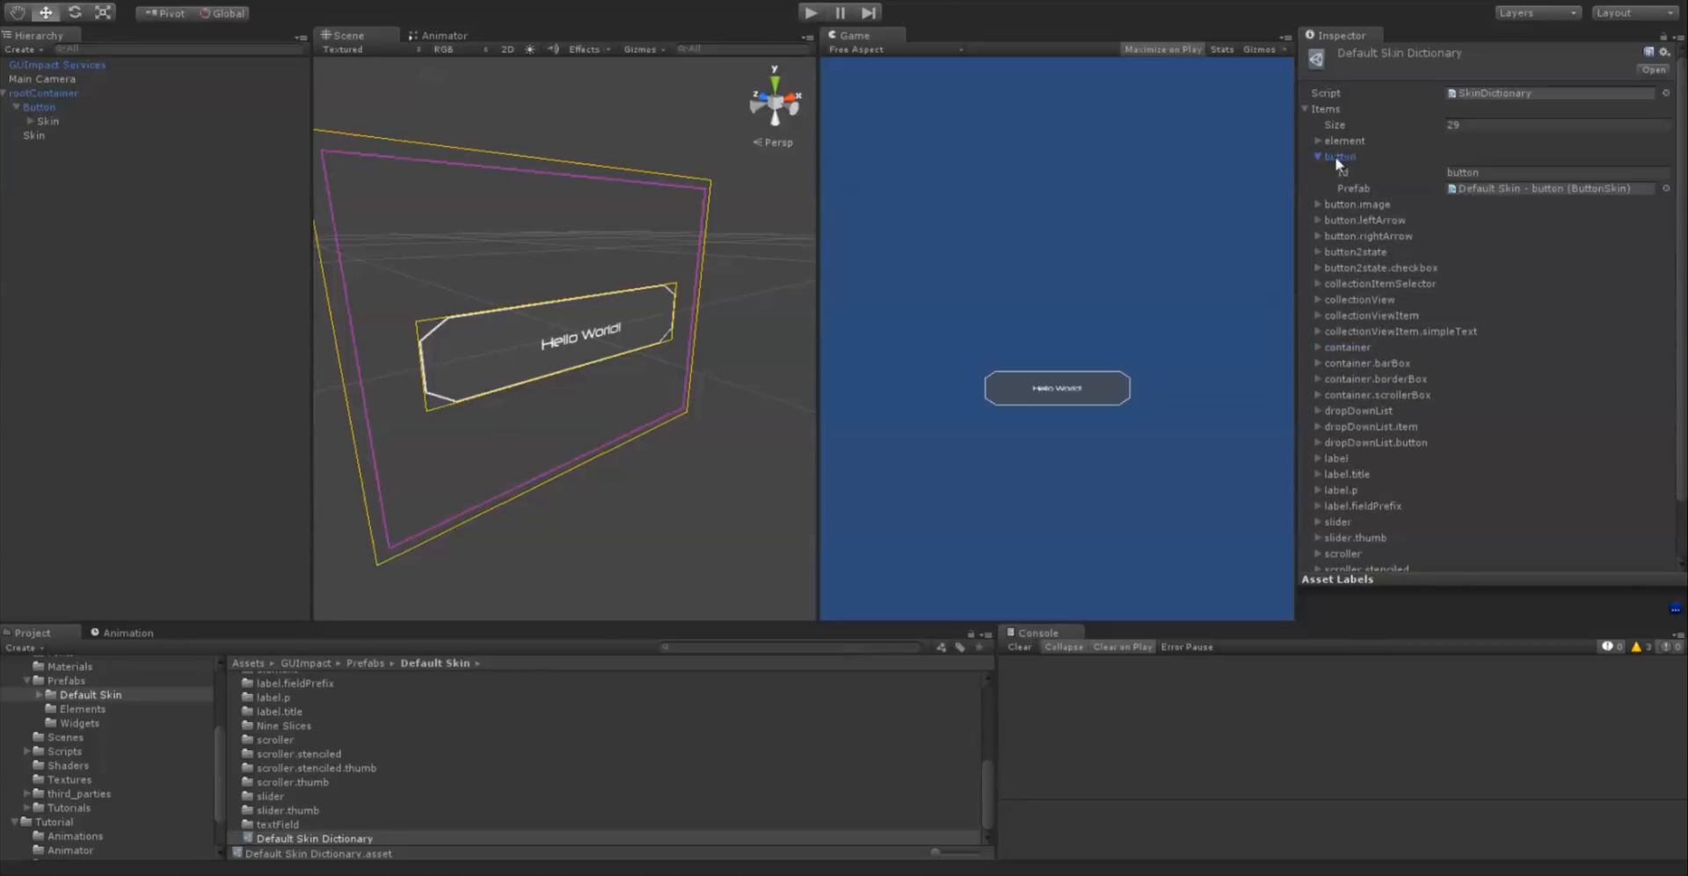
{"action": "left_click", "coordinate": [1316, 156]}
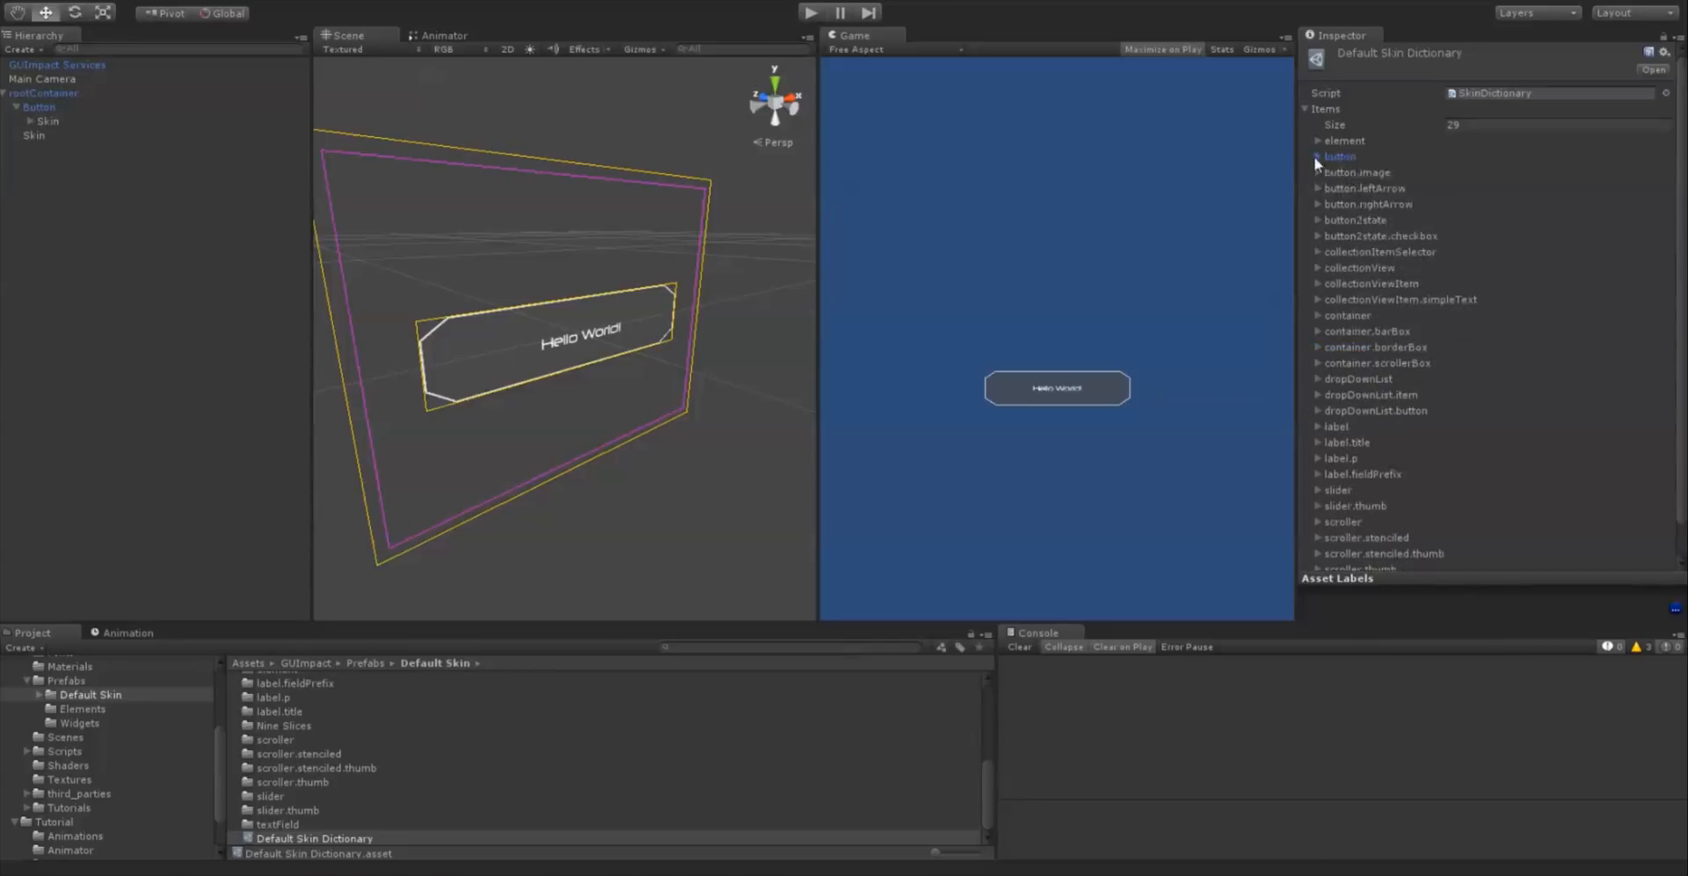
{"action": "left_click", "coordinate": [1371, 172]}
{"action": "left_click", "coordinate": [1372, 172]}
{"action": "left_click", "coordinate": [1380, 186]}
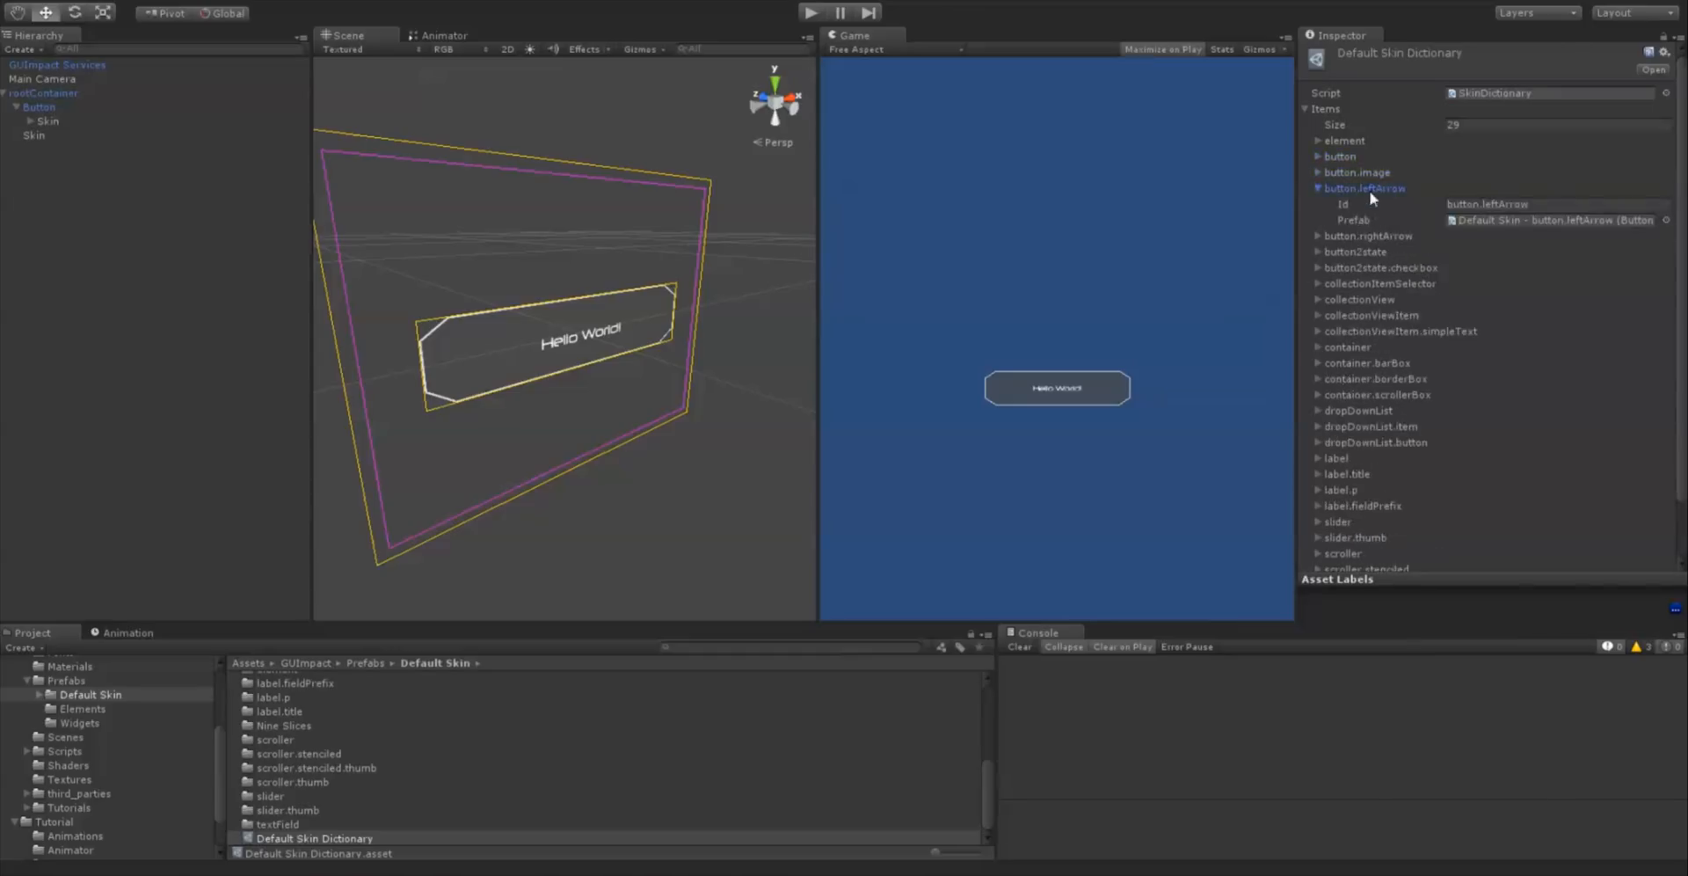
{"action": "left_click", "coordinate": [1370, 190]}
{"action": "left_click", "coordinate": [1377, 203]}
{"action": "left_click", "coordinate": [1375, 204]}
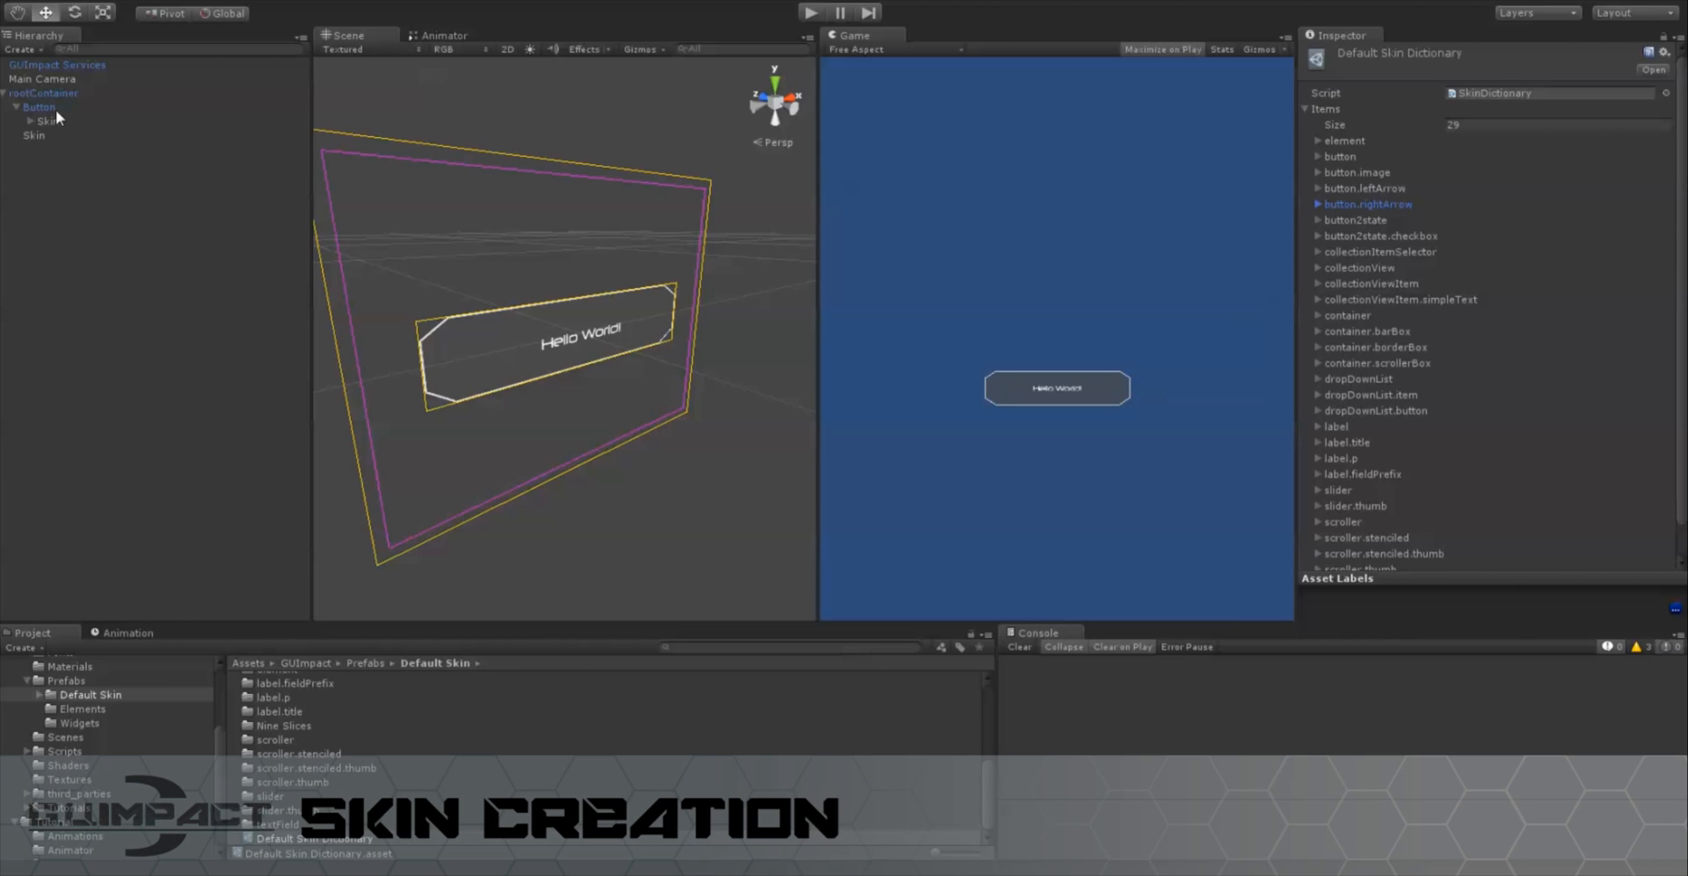
Delete the Default Skin - Border Box object from the Button's Skin
{"action": "left_click", "coordinate": [65, 122]}
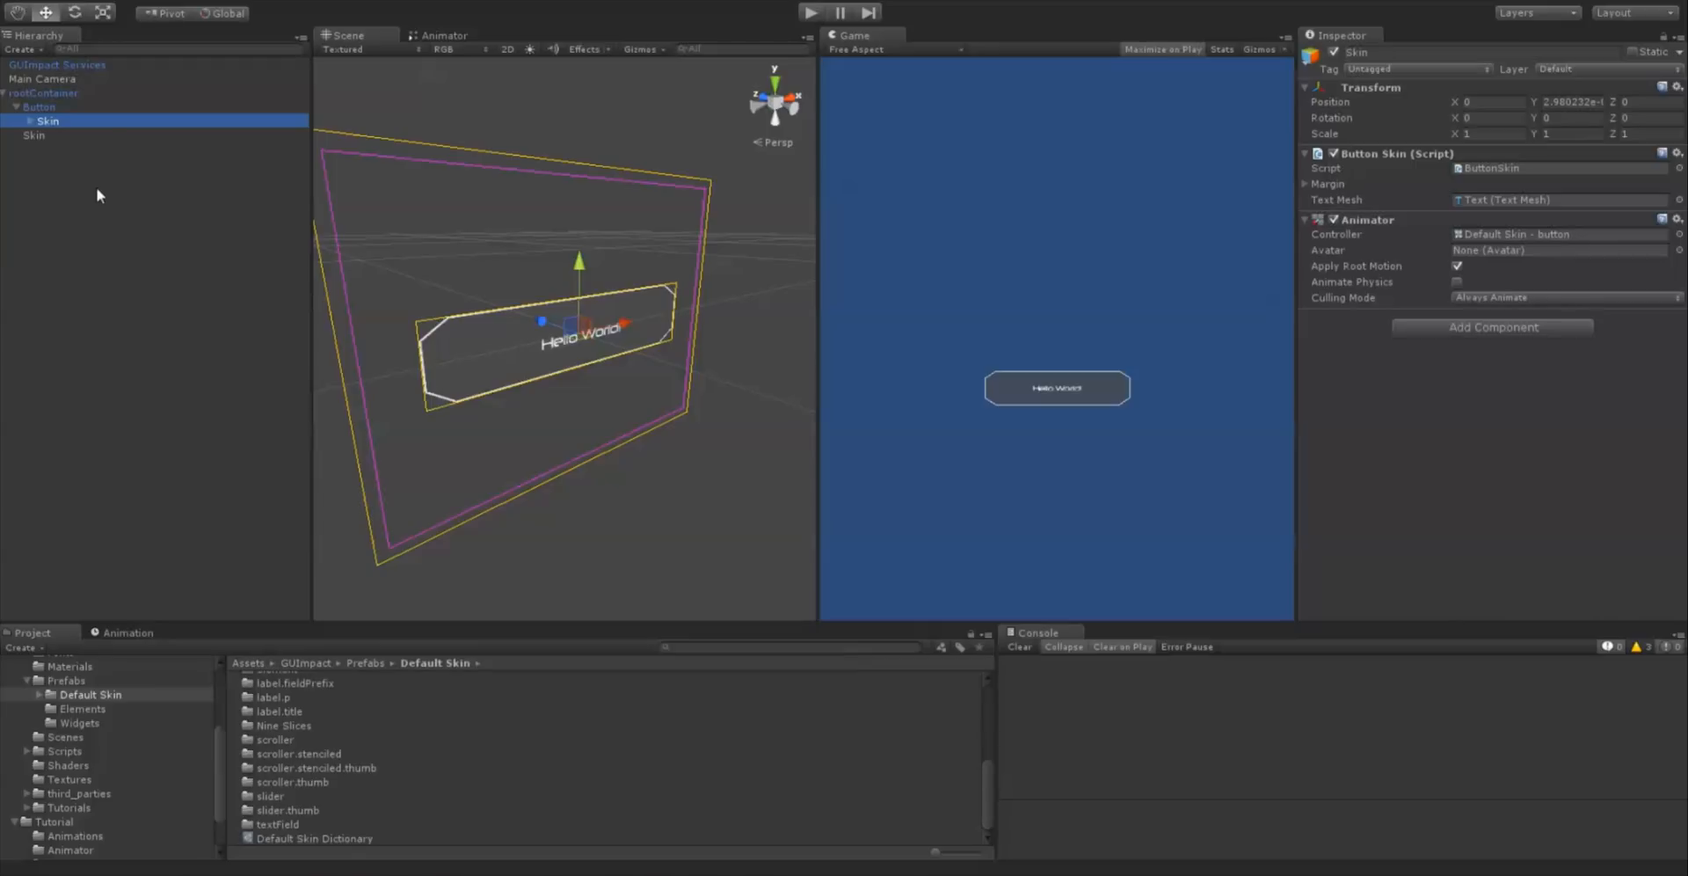
{"action": "key", "text": "Right"}
{"action": "key", "text": "Down"}
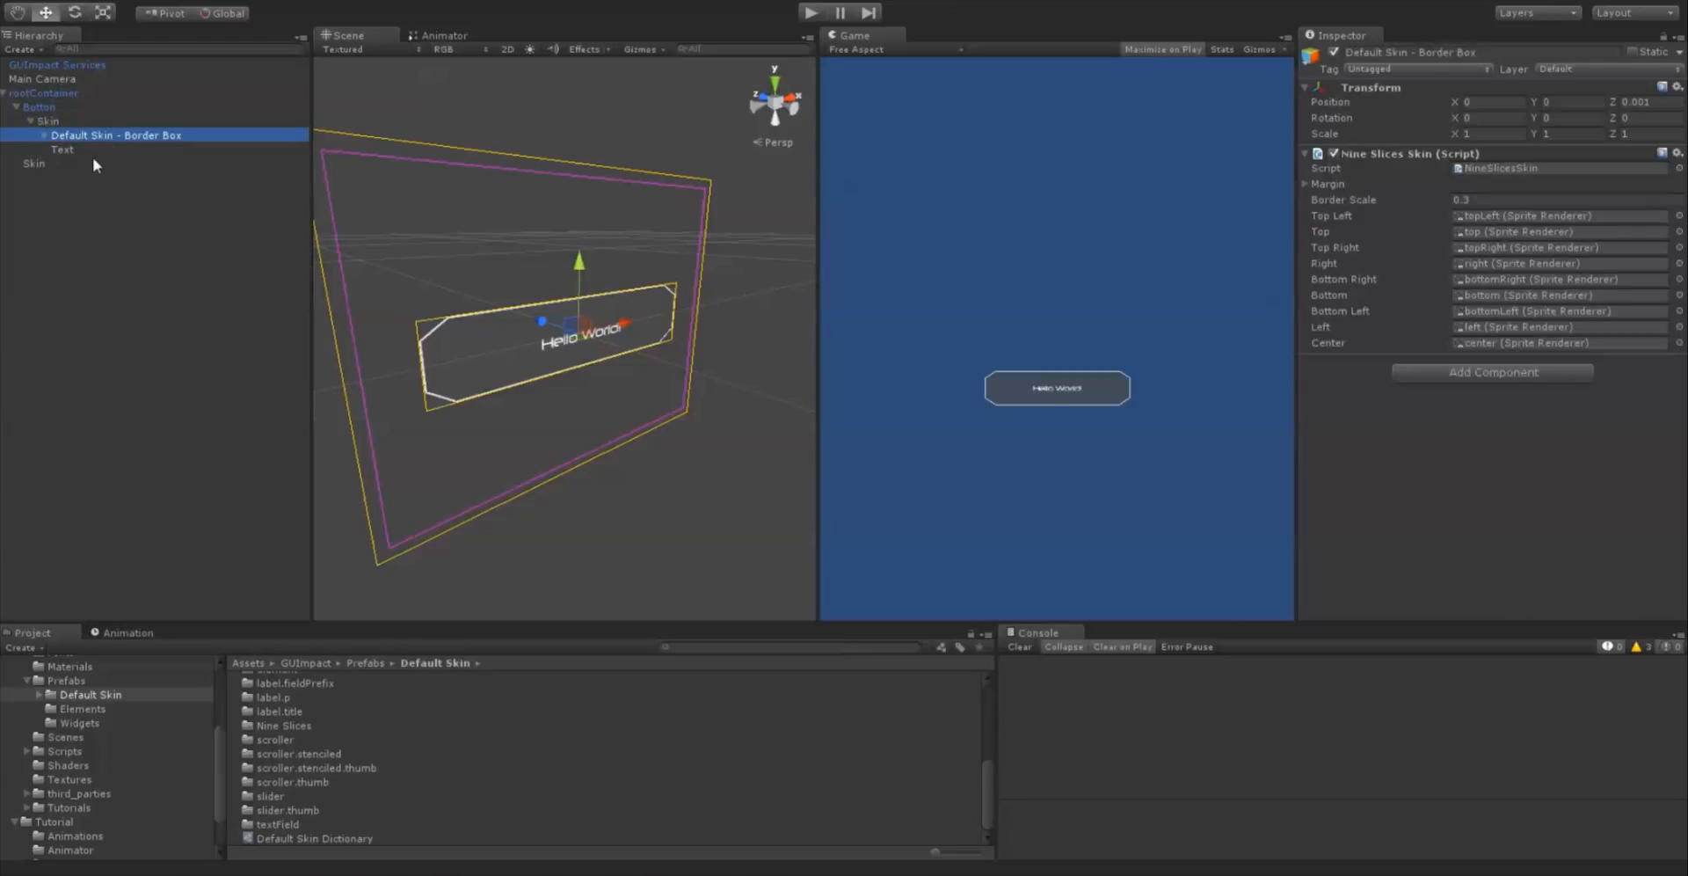
{"action": "key", "text": "Delete"}
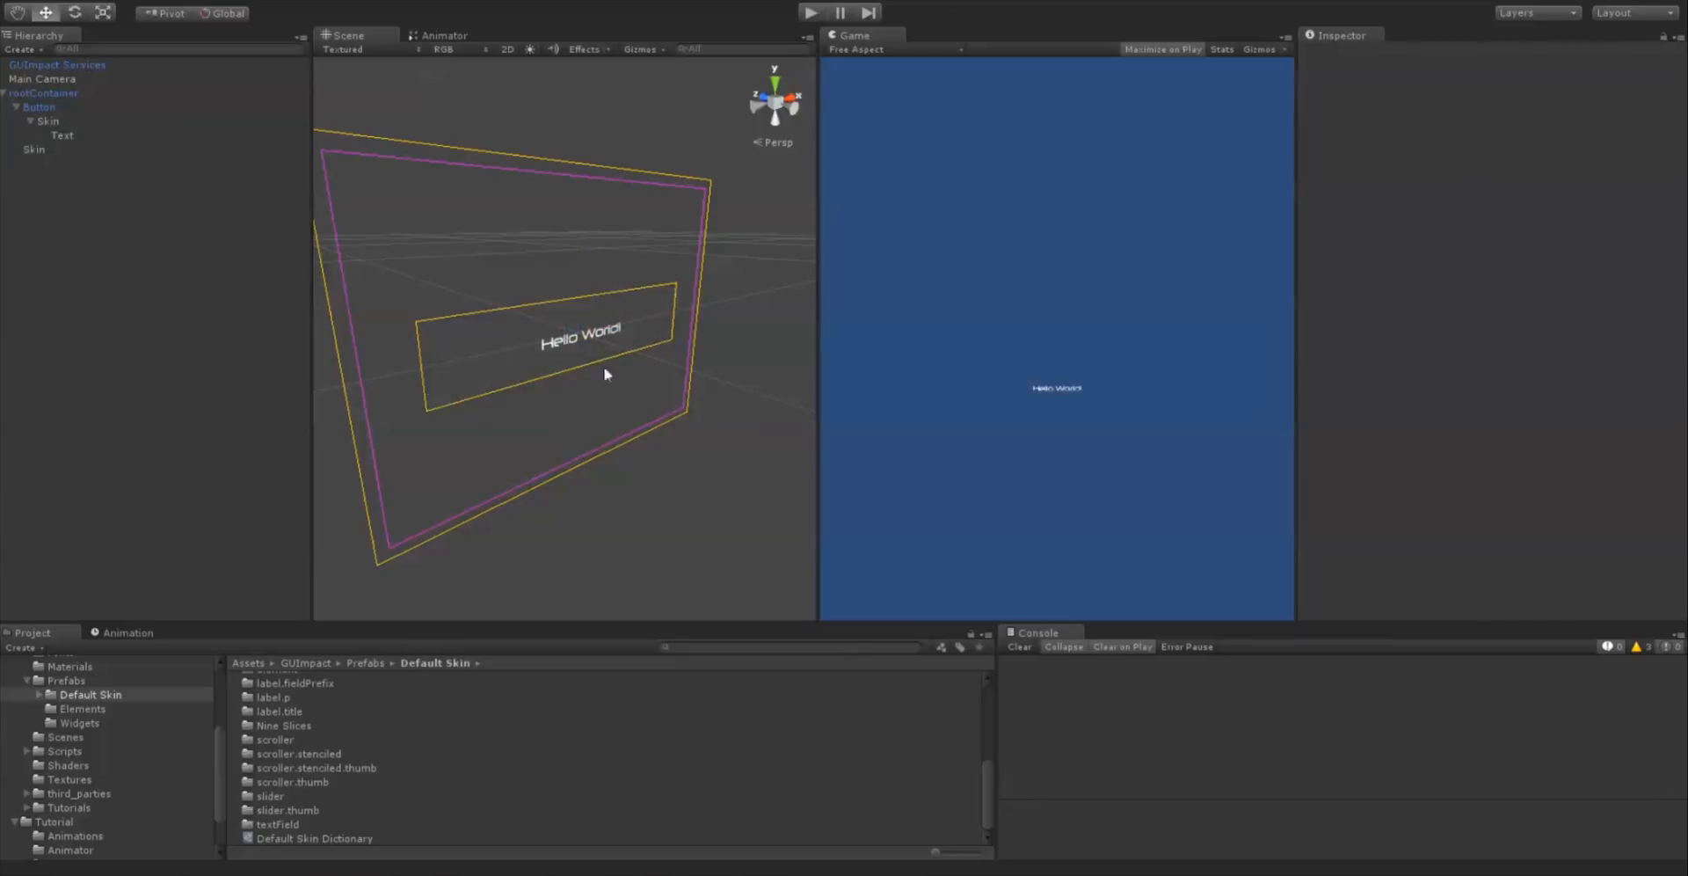
Create a Quad and make it a child of the Button's Skin
{"action": "right_click_drag", "start_coordinate": [605, 373], "coordinate": [572, 515], "text": "alt"}
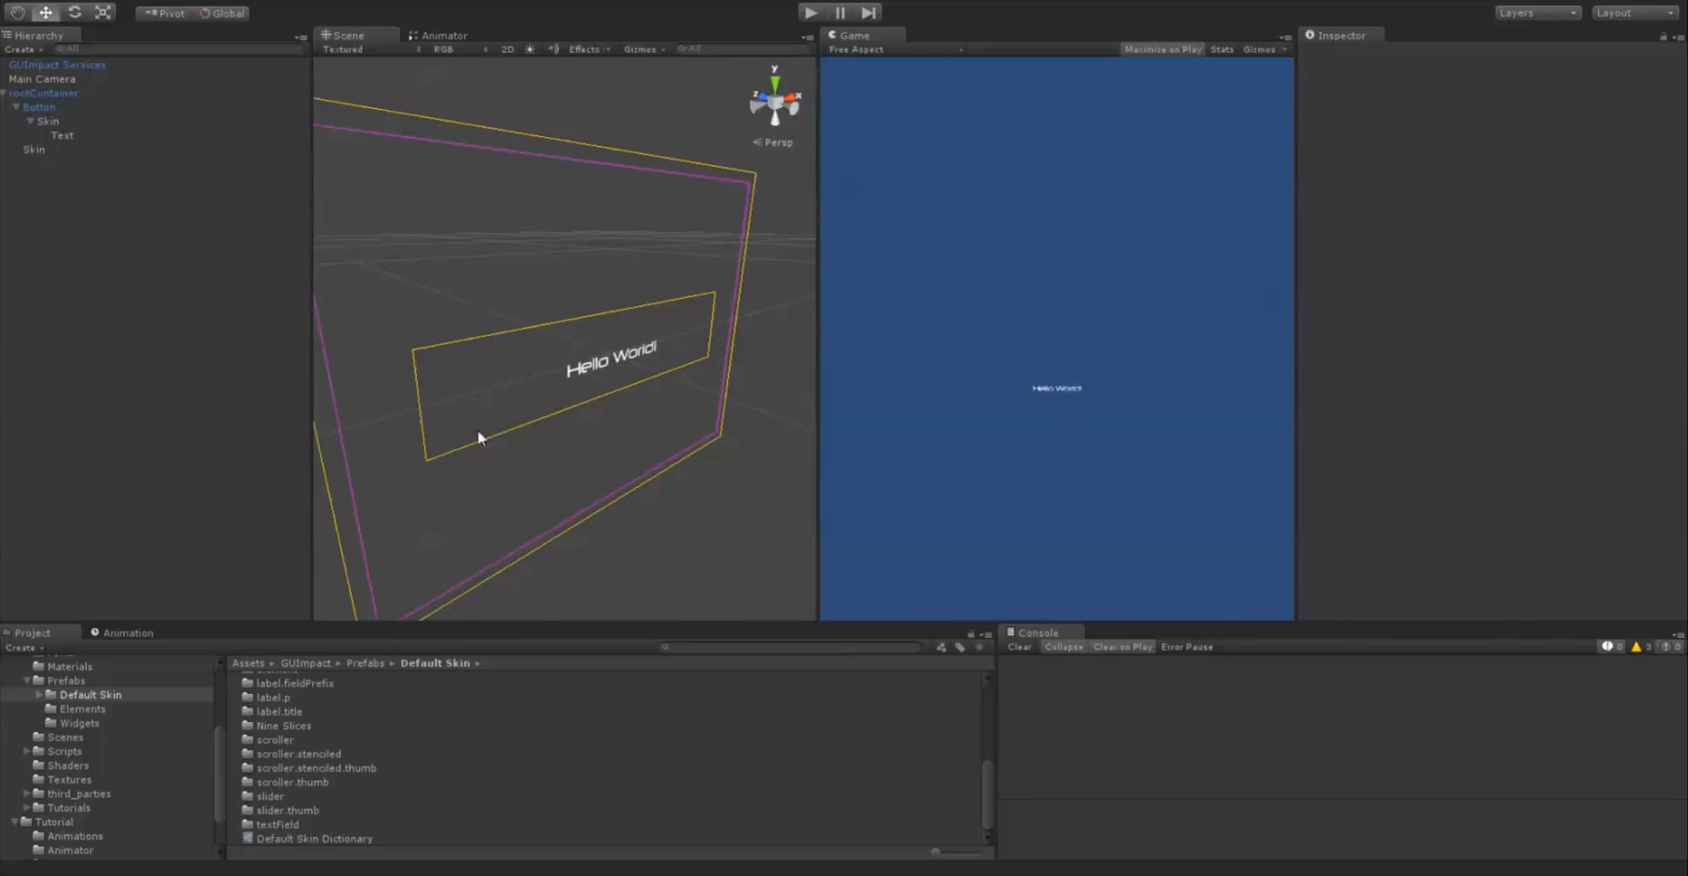
{"action": "left_click", "coordinate": [145, 2]}
{"action": "mouse_move", "coordinate": [167, 29]}
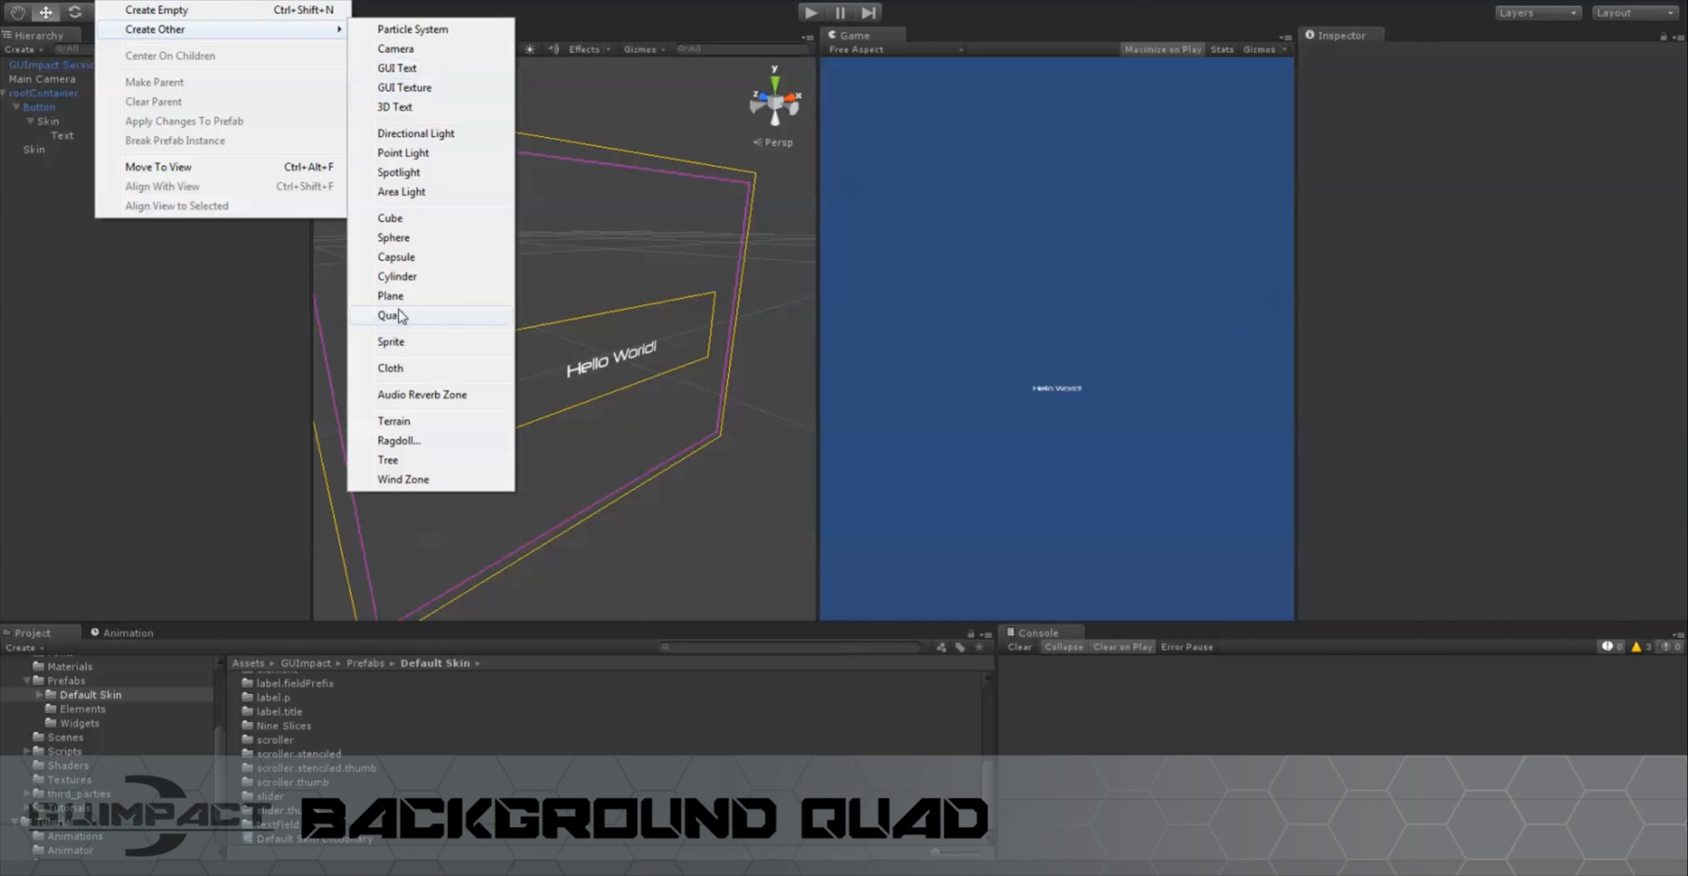
{"action": "left_click", "coordinate": [392, 315]}
{"action": "left_click_drag", "start_coordinate": [34, 97], "coordinate": [67, 134]}
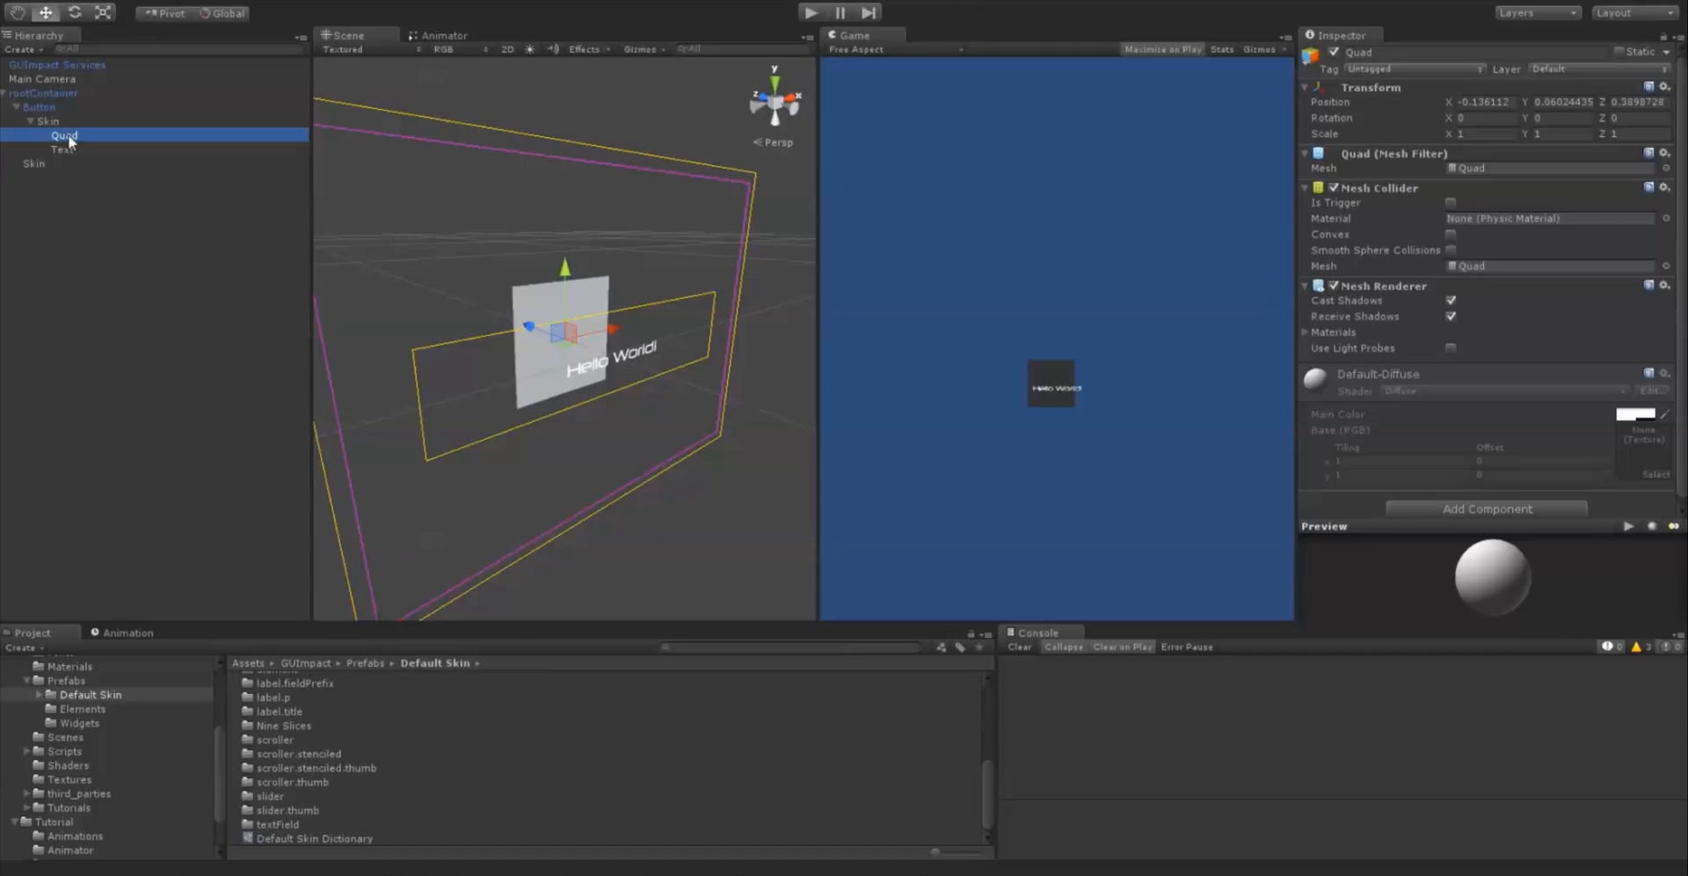
Set the Quad's position to 0, 0, 0 and turn off Cast Shadows and Receive Shadows on its Mesh Renderer
{"action": "left_click", "coordinate": [1478, 100]}
{"action": "type", "text": "0"}
{"action": "key", "text": "Tab"}
{"action": "type", "text": "0"}
{"action": "key", "text": "Tab"}
{"action": "type", "text": "0"}
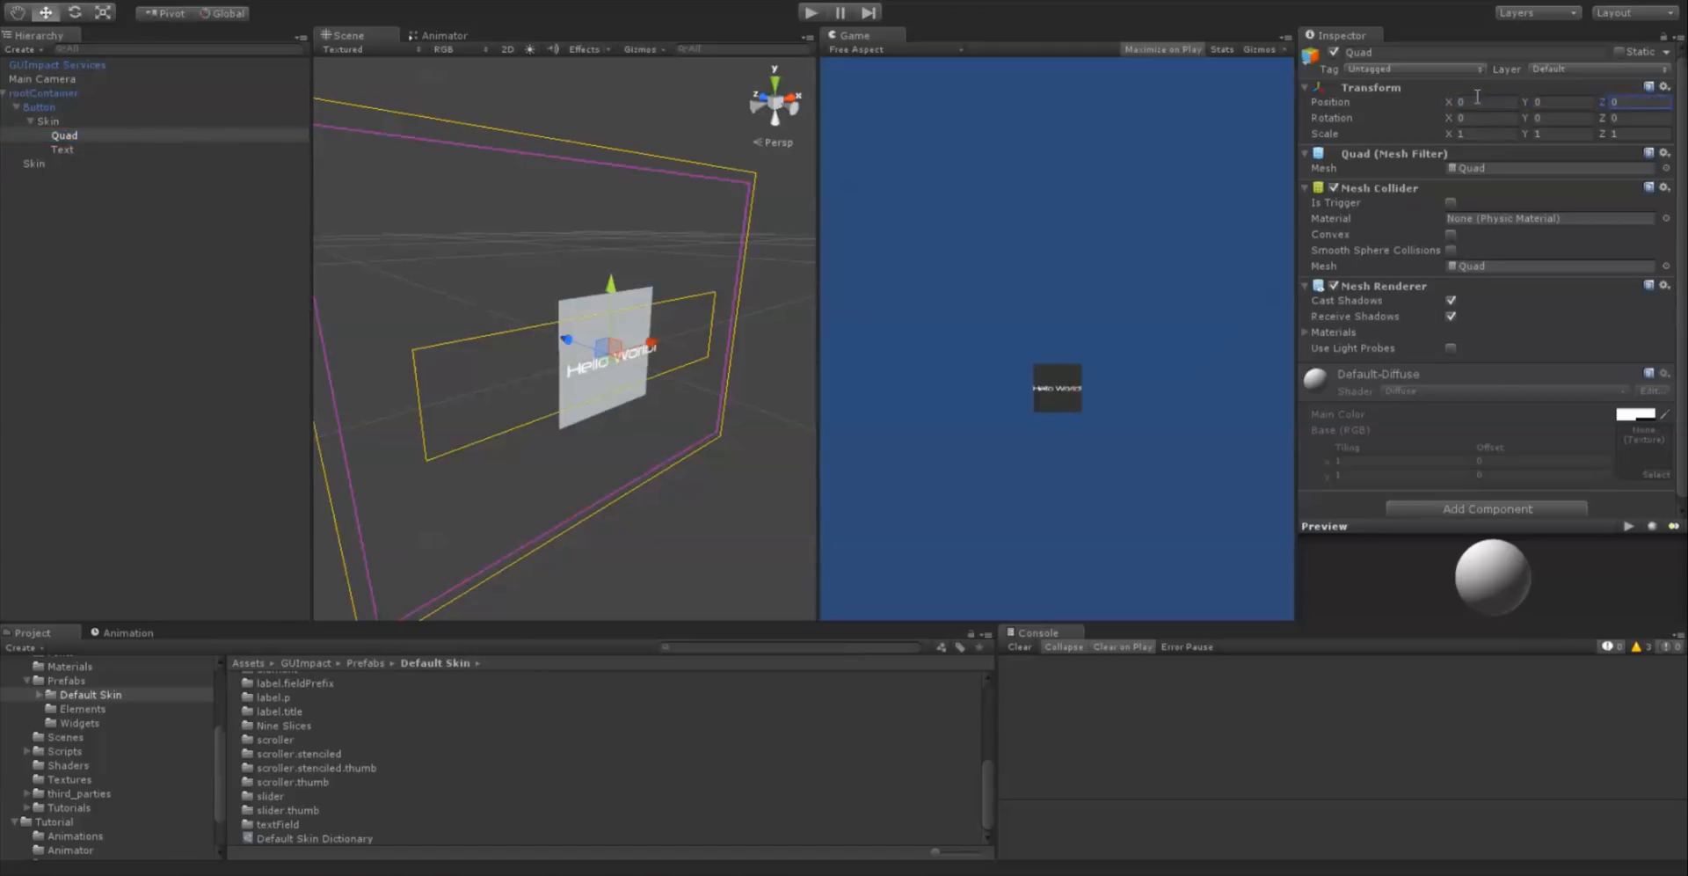
{"action": "left_click", "coordinate": [1452, 315]}
{"action": "left_click", "coordinate": [1450, 299]}
Add a Position Skin component to the Quad, briefly shift its Absolute Offset X and reset that offset to 0
{"action": "left_click_drag", "start_coordinate": [593, 446], "coordinate": [428, 389], "text": "alt"}
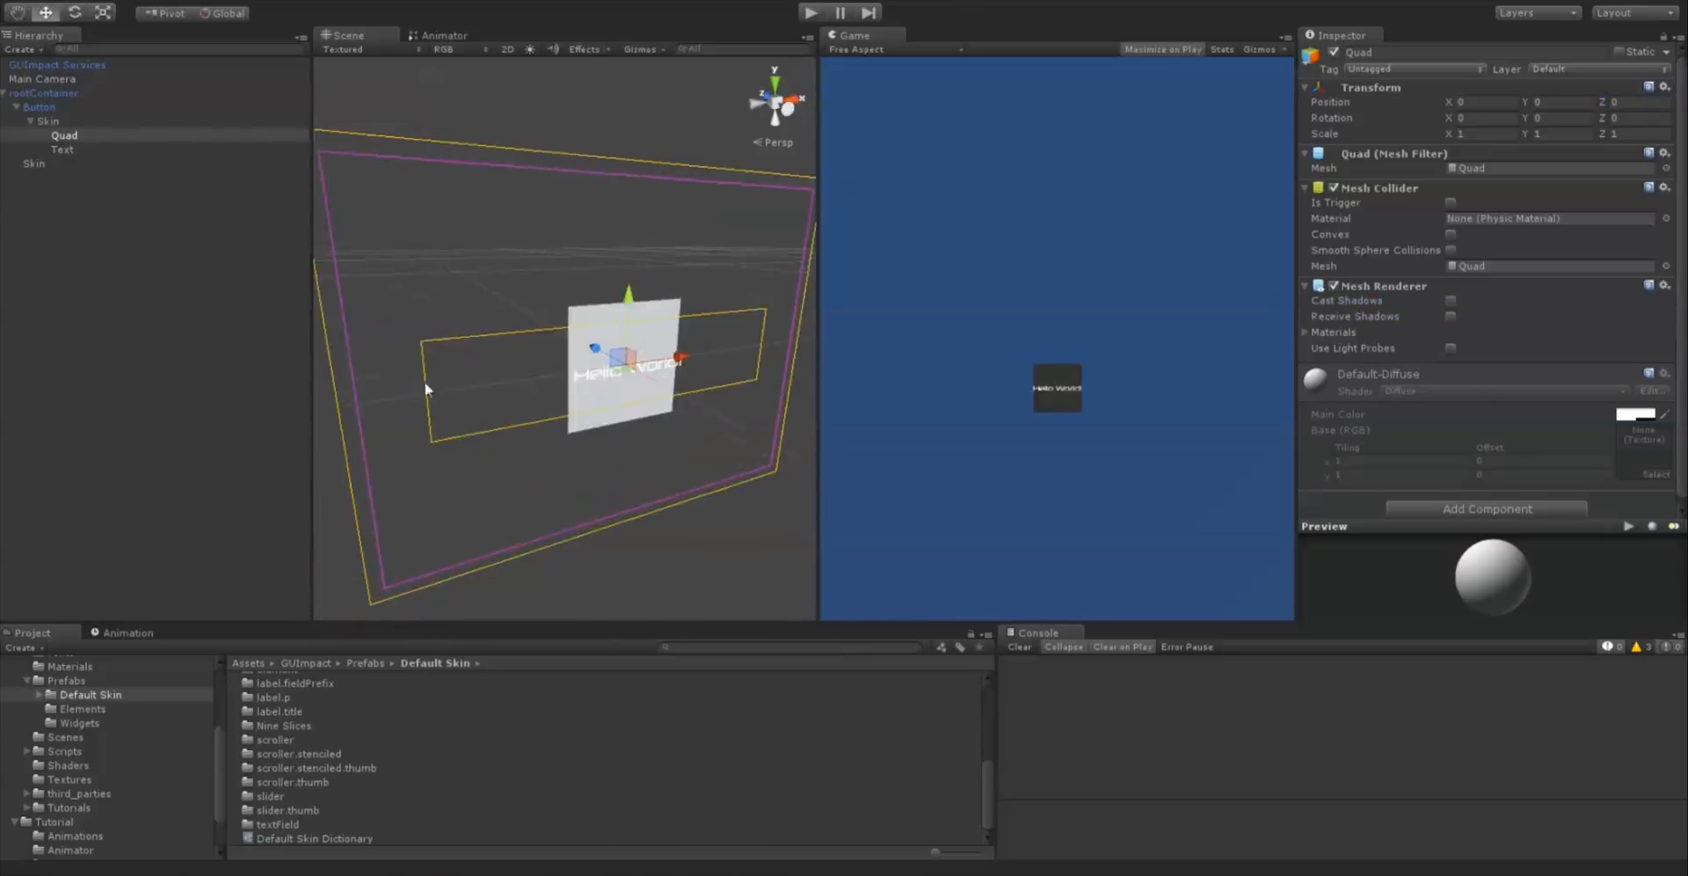
{"action": "left_click", "coordinate": [1444, 509]}
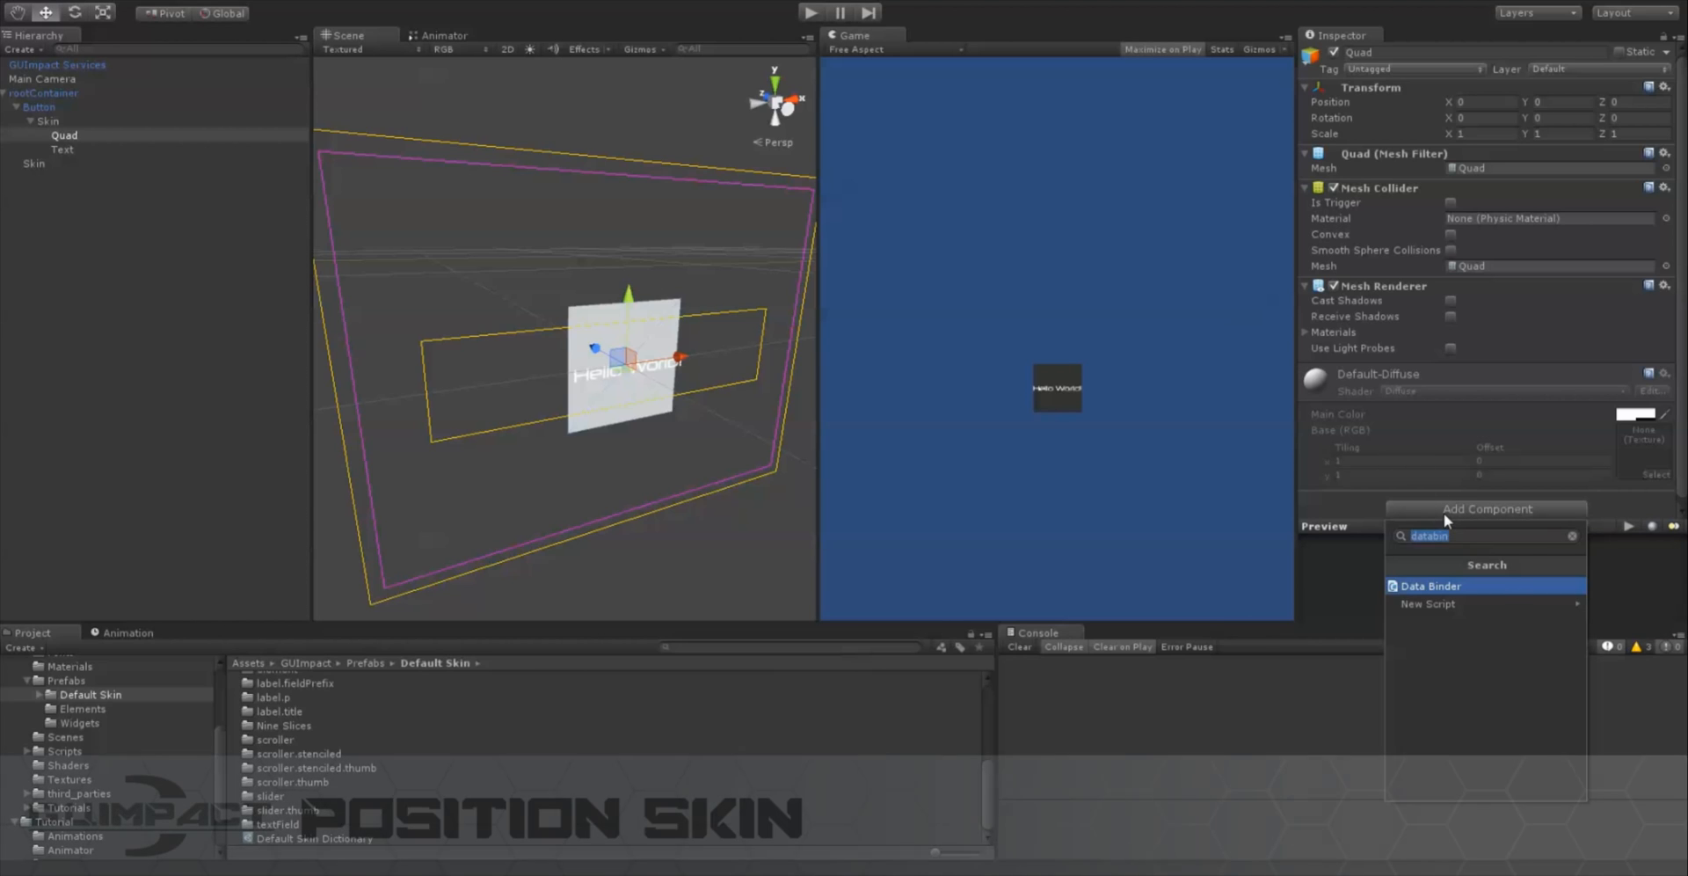
{"action": "type", "text": "pos"}
{"action": "key", "text": "Return"}
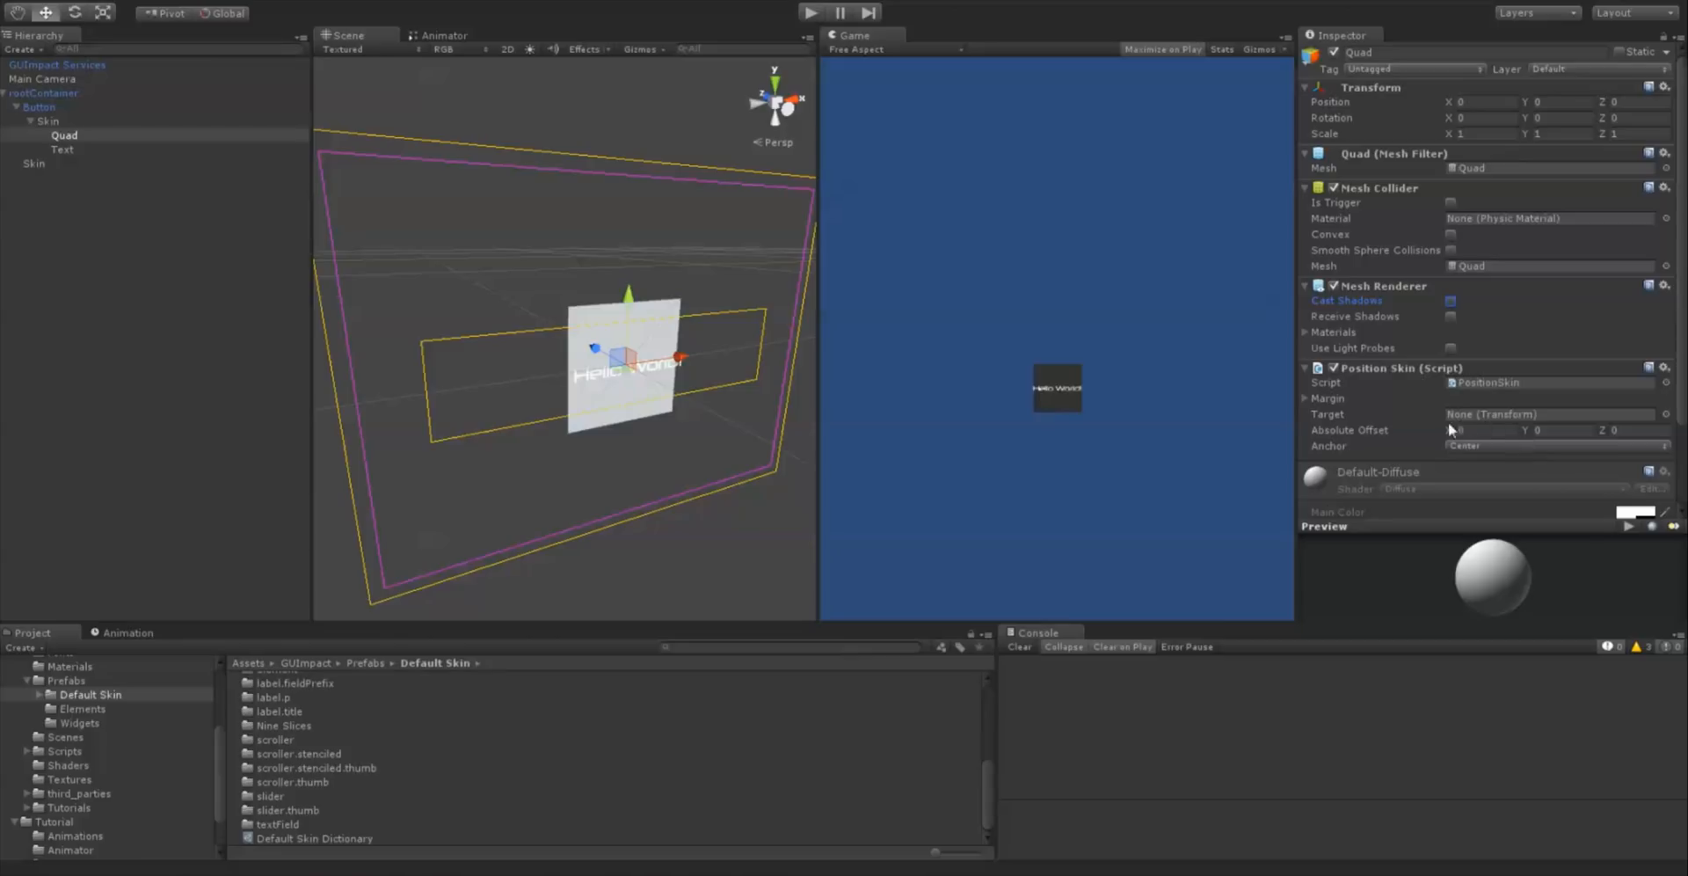
{"action": "left_click_drag", "start_coordinate": [1448, 429], "coordinate": [1451, 426]}
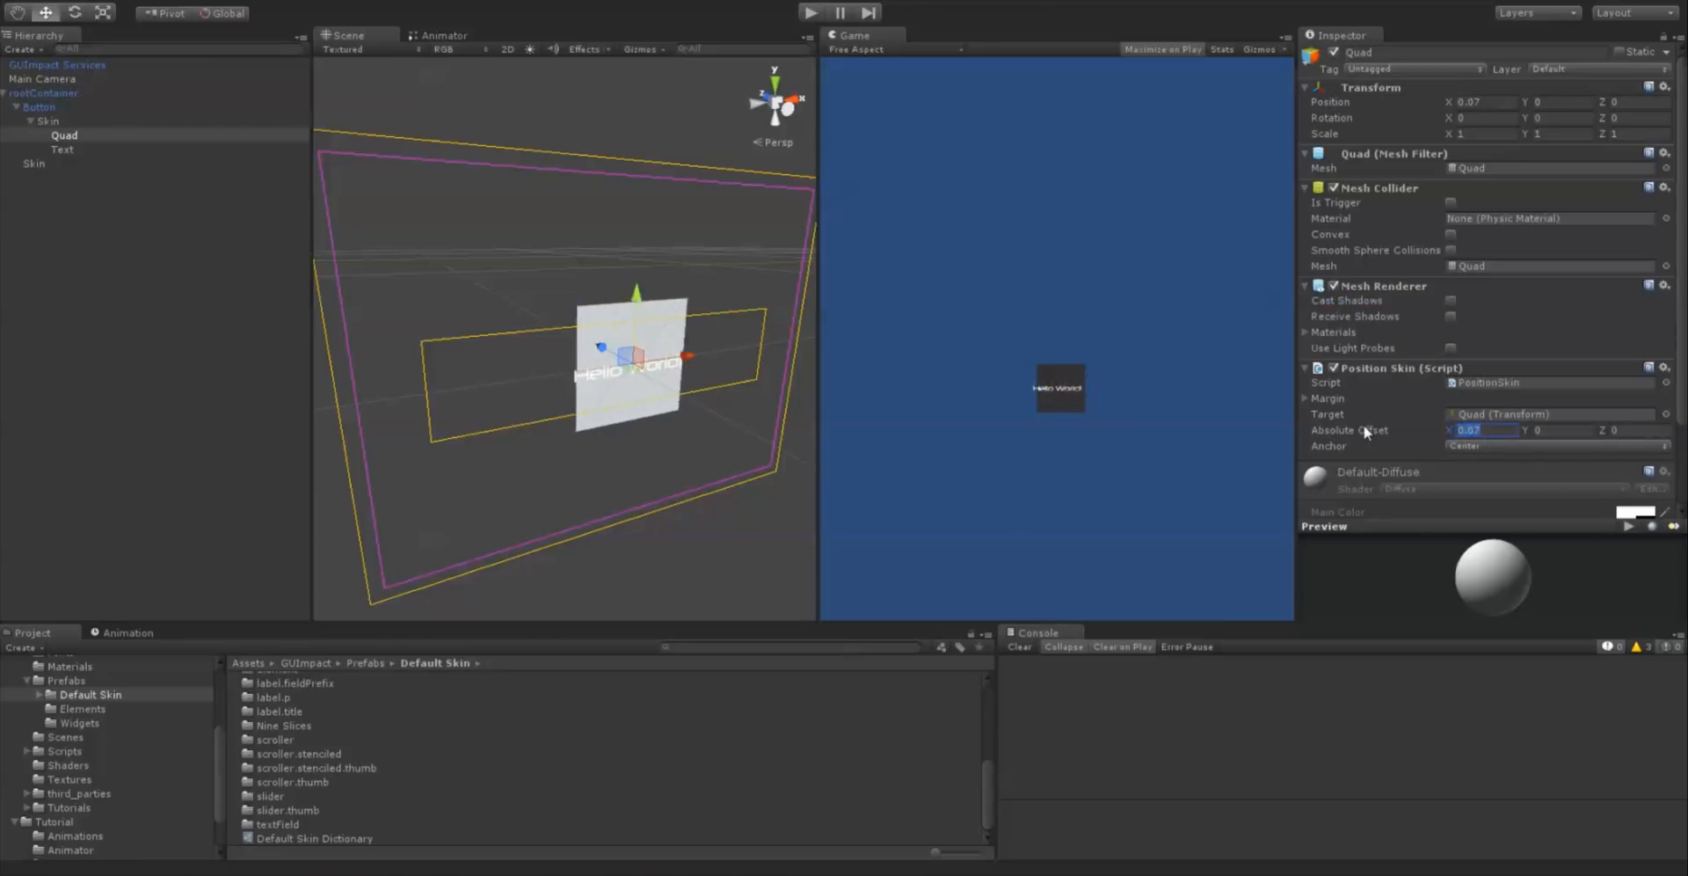
{"action": "type", "text": "0"}
Add a Resize Skin component to the Quad, briefly change its Scale Offset X and reset that offset to 0
{"action": "right_click_drag", "start_coordinate": [462, 316], "coordinate": [509, 350]}
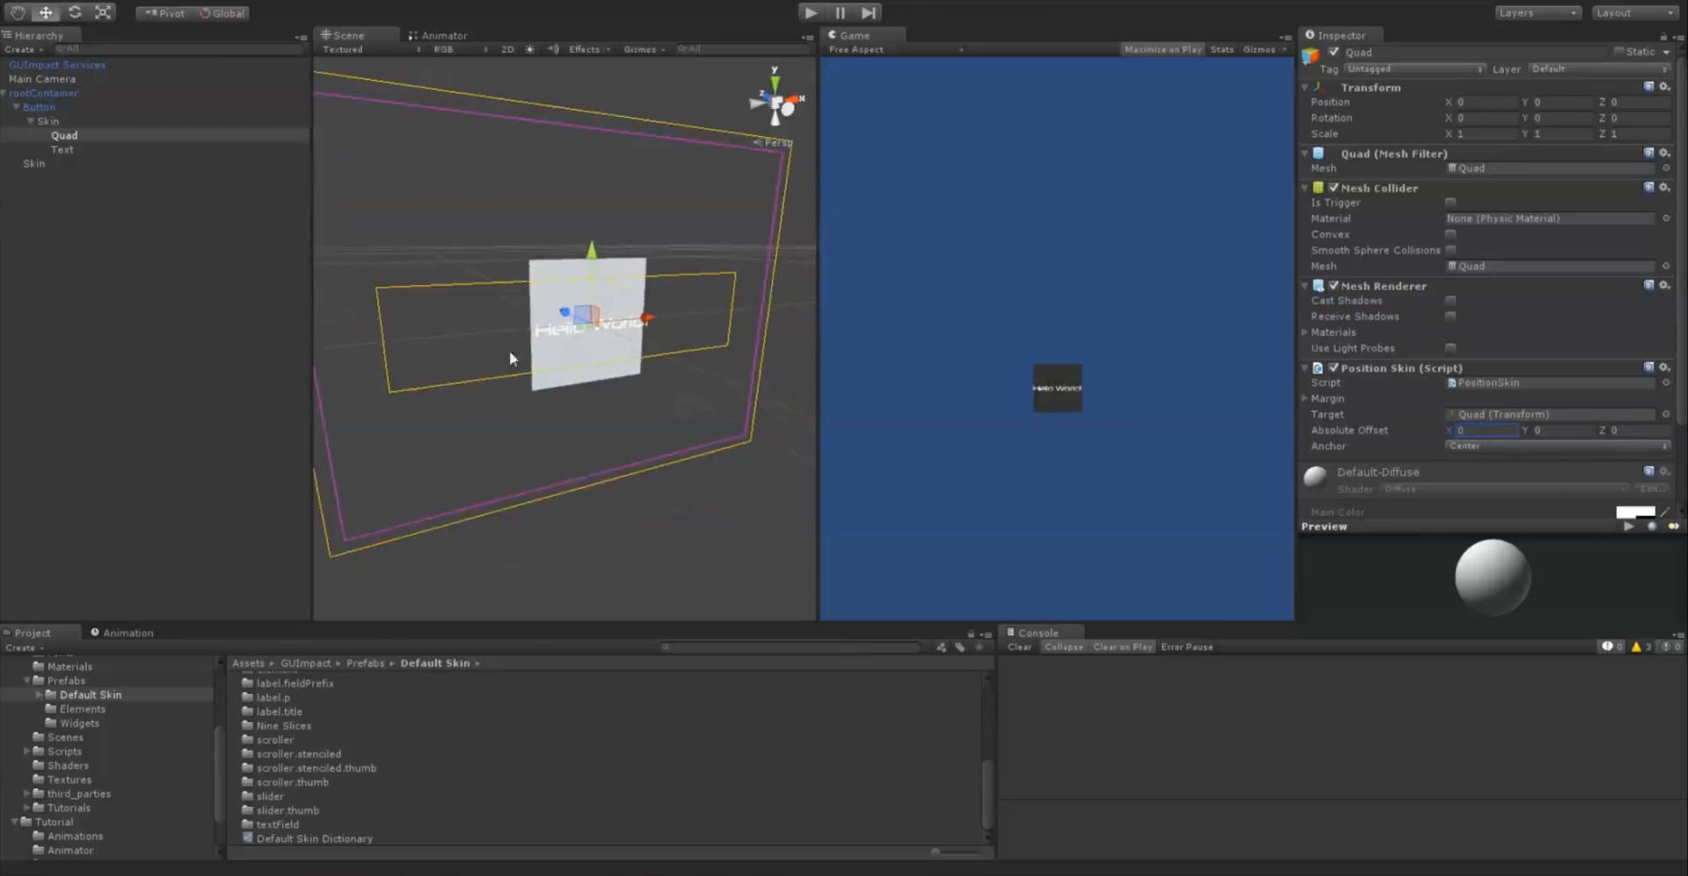
{"action": "scroll", "coordinate": [1442, 475], "scroll_direction": "down", "scroll_amount": 3}
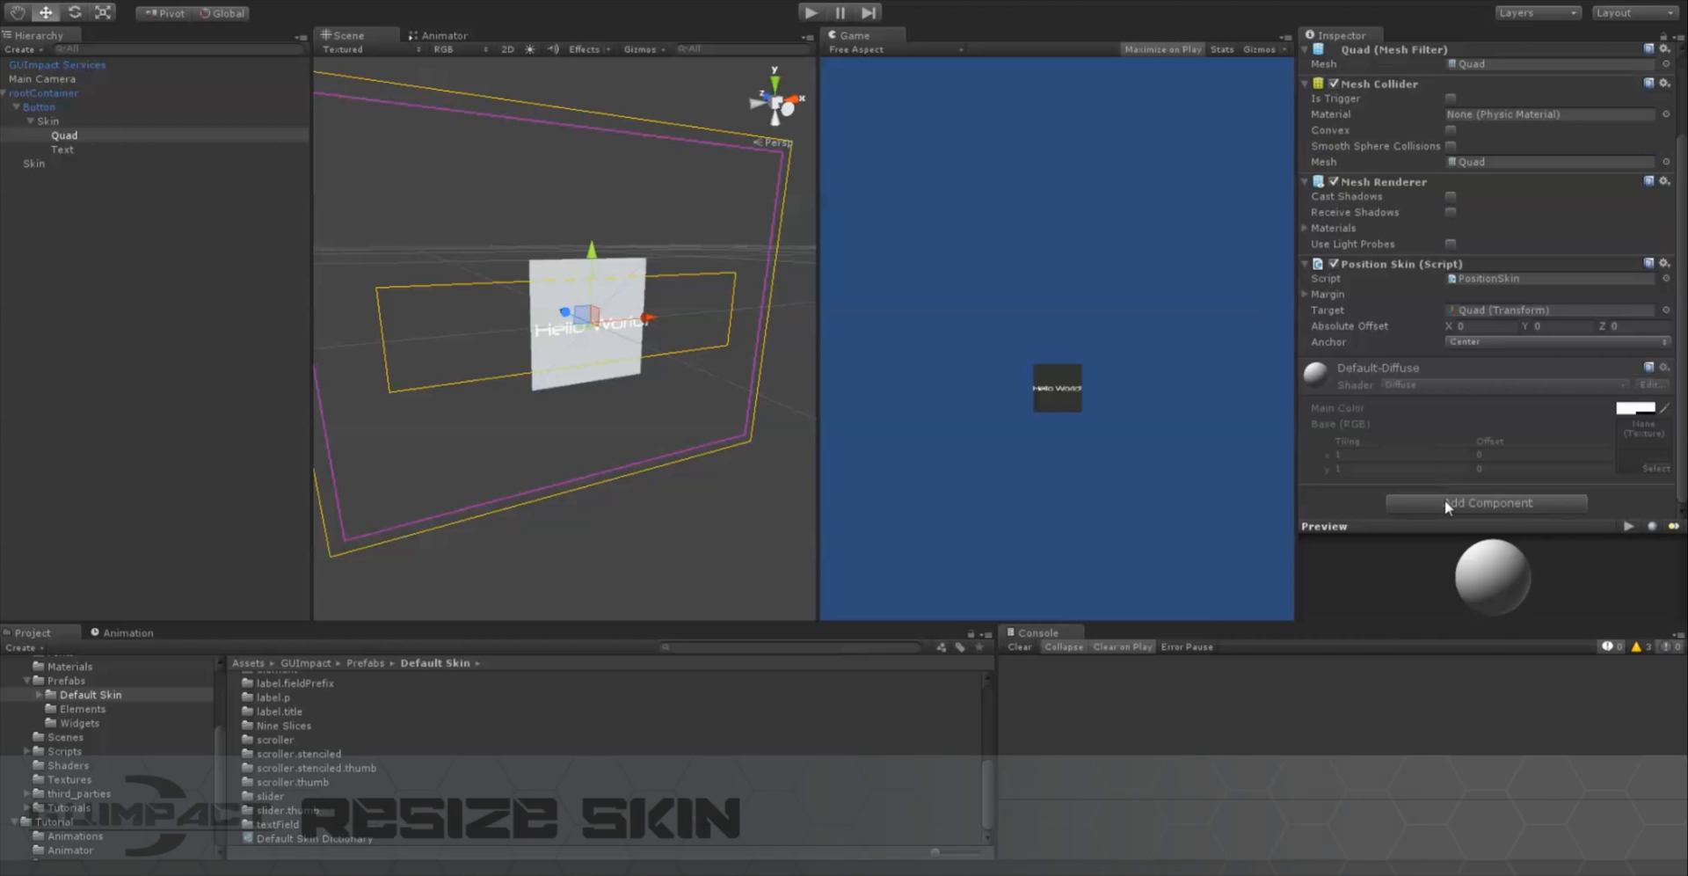
{"action": "left_click", "coordinate": [1448, 502]}
{"action": "type", "text": "res"}
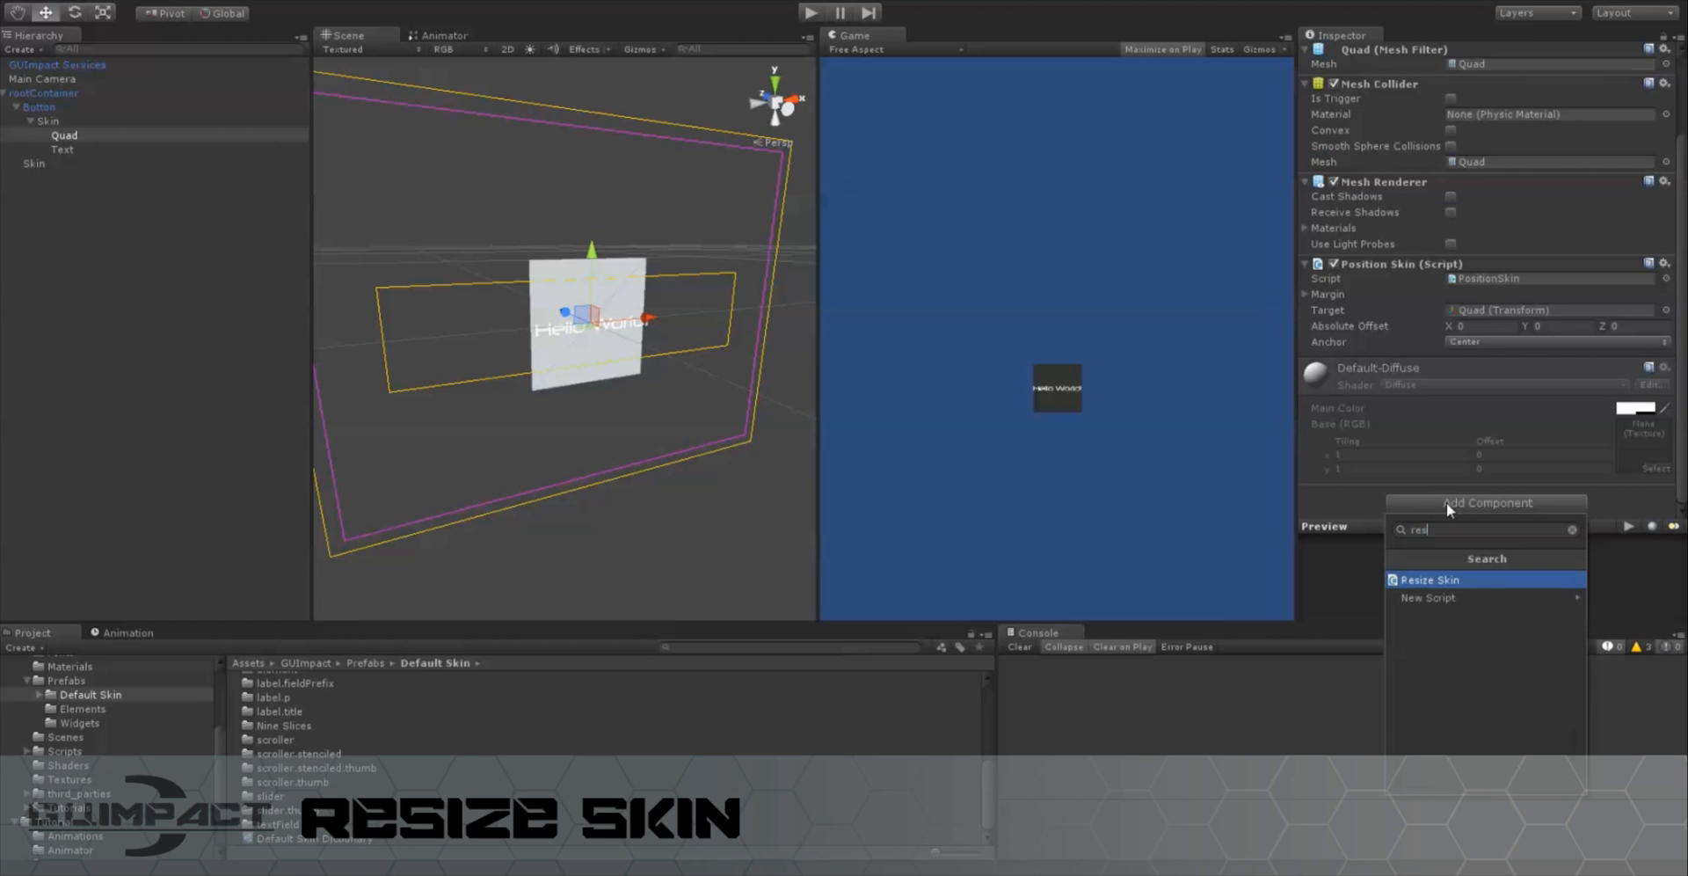
{"action": "key", "text": "Return"}
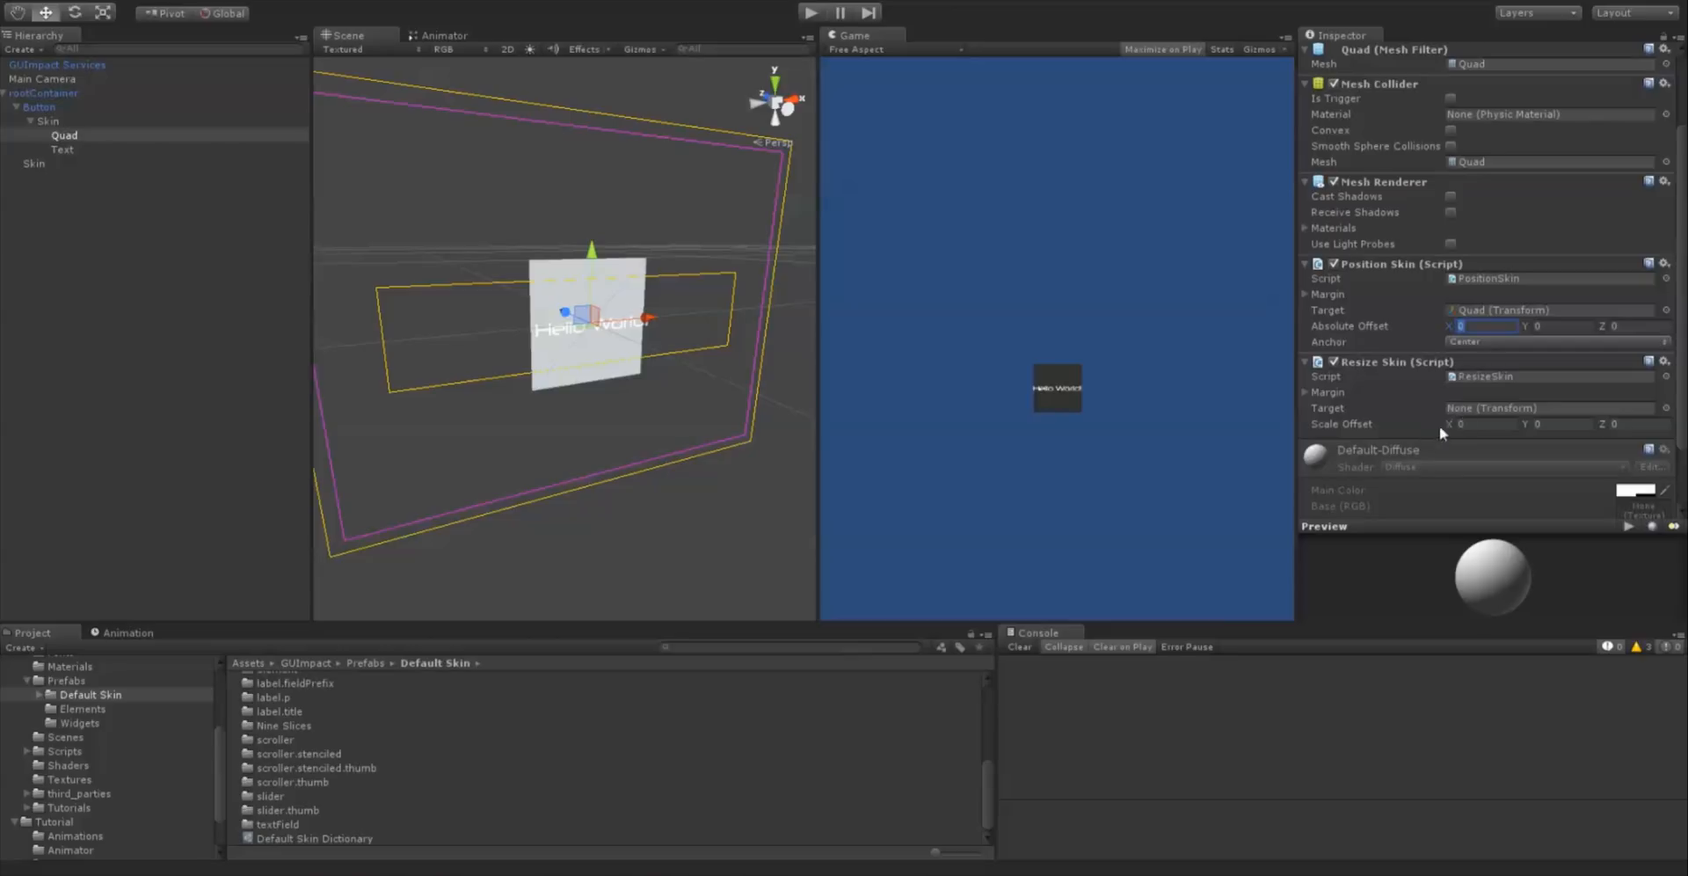
{"action": "left_click_drag", "start_coordinate": [1448, 418], "coordinate": [1368, 428]}
{"action": "type", "text": "0"}
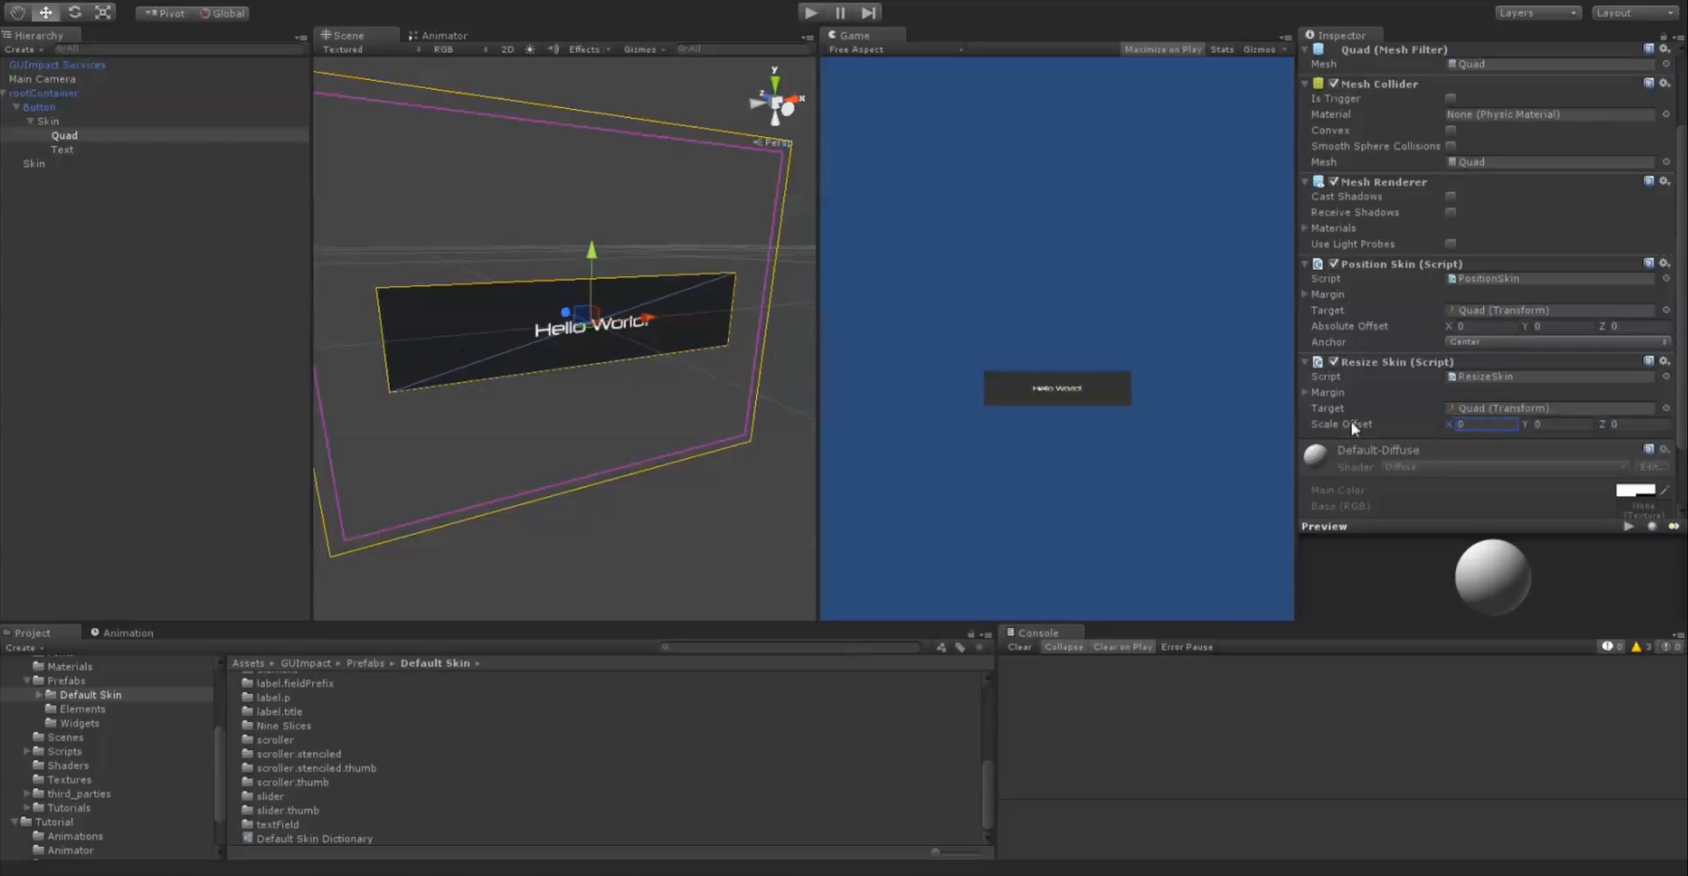
Examine the Quad and the Hello World! text in the scene up close and from several angles
{"action": "scroll", "coordinate": [542, 357], "scroll_direction": "up", "scroll_amount": 3}
{"action": "right_click_drag", "start_coordinate": [449, 358], "coordinate": [516, 331]}
{"action": "middle_click_drag", "start_coordinate": [516, 331], "coordinate": [796, 304]}
{"action": "right_click_drag", "start_coordinate": [796, 303], "coordinate": [670, 329]}
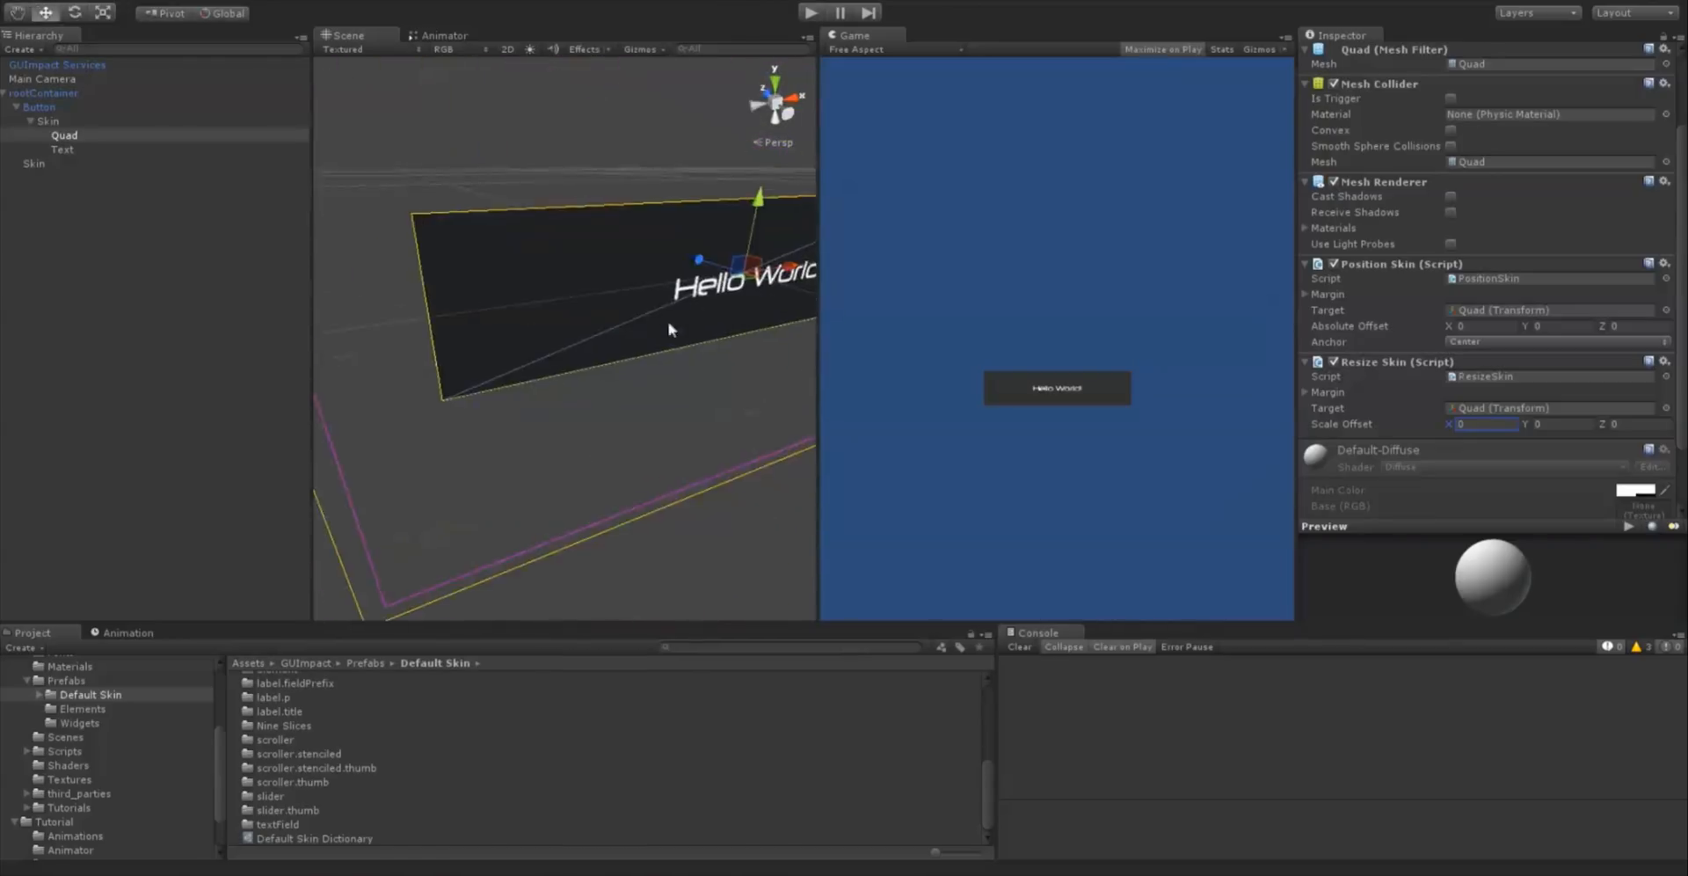
{"action": "middle_click_drag", "start_coordinate": [671, 329], "coordinate": [524, 449]}
{"action": "right_click_drag", "start_coordinate": [524, 448], "coordinate": [283, 340]}
{"action": "right_click_drag", "start_coordinate": [546, 419], "coordinate": [621, 374]}
{"action": "scroll", "coordinate": [619, 366], "scroll_direction": "down", "scroll_amount": 4}
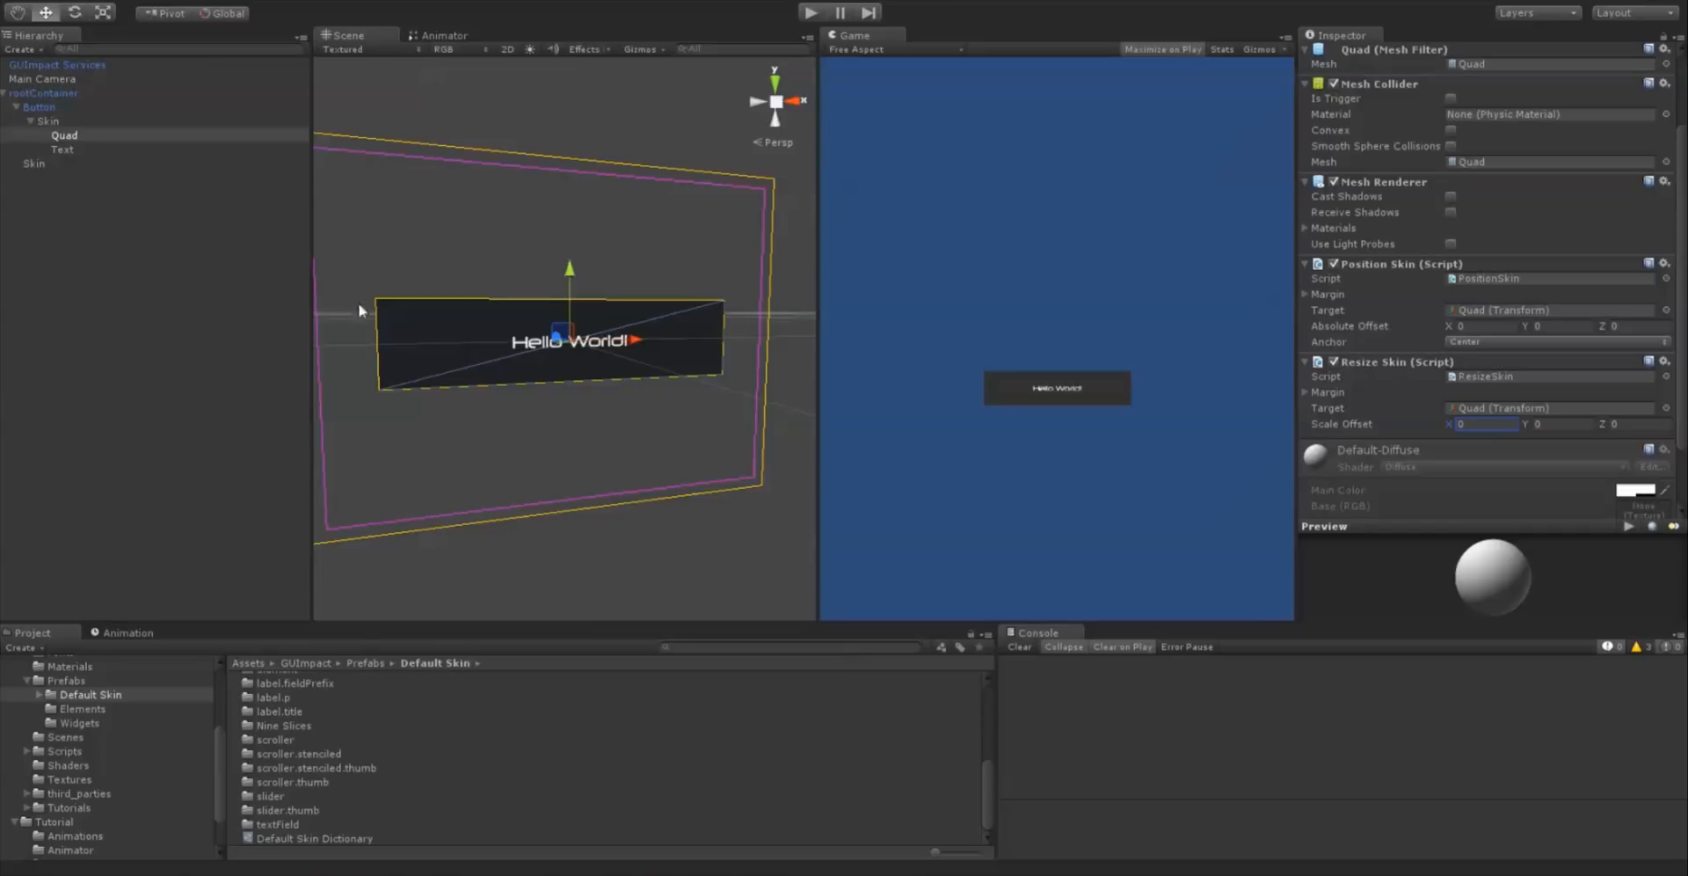
Inspect the button's Text object and locate the controller asset assigned to the Skin's Animator
{"action": "left_click", "coordinate": [102, 148]}
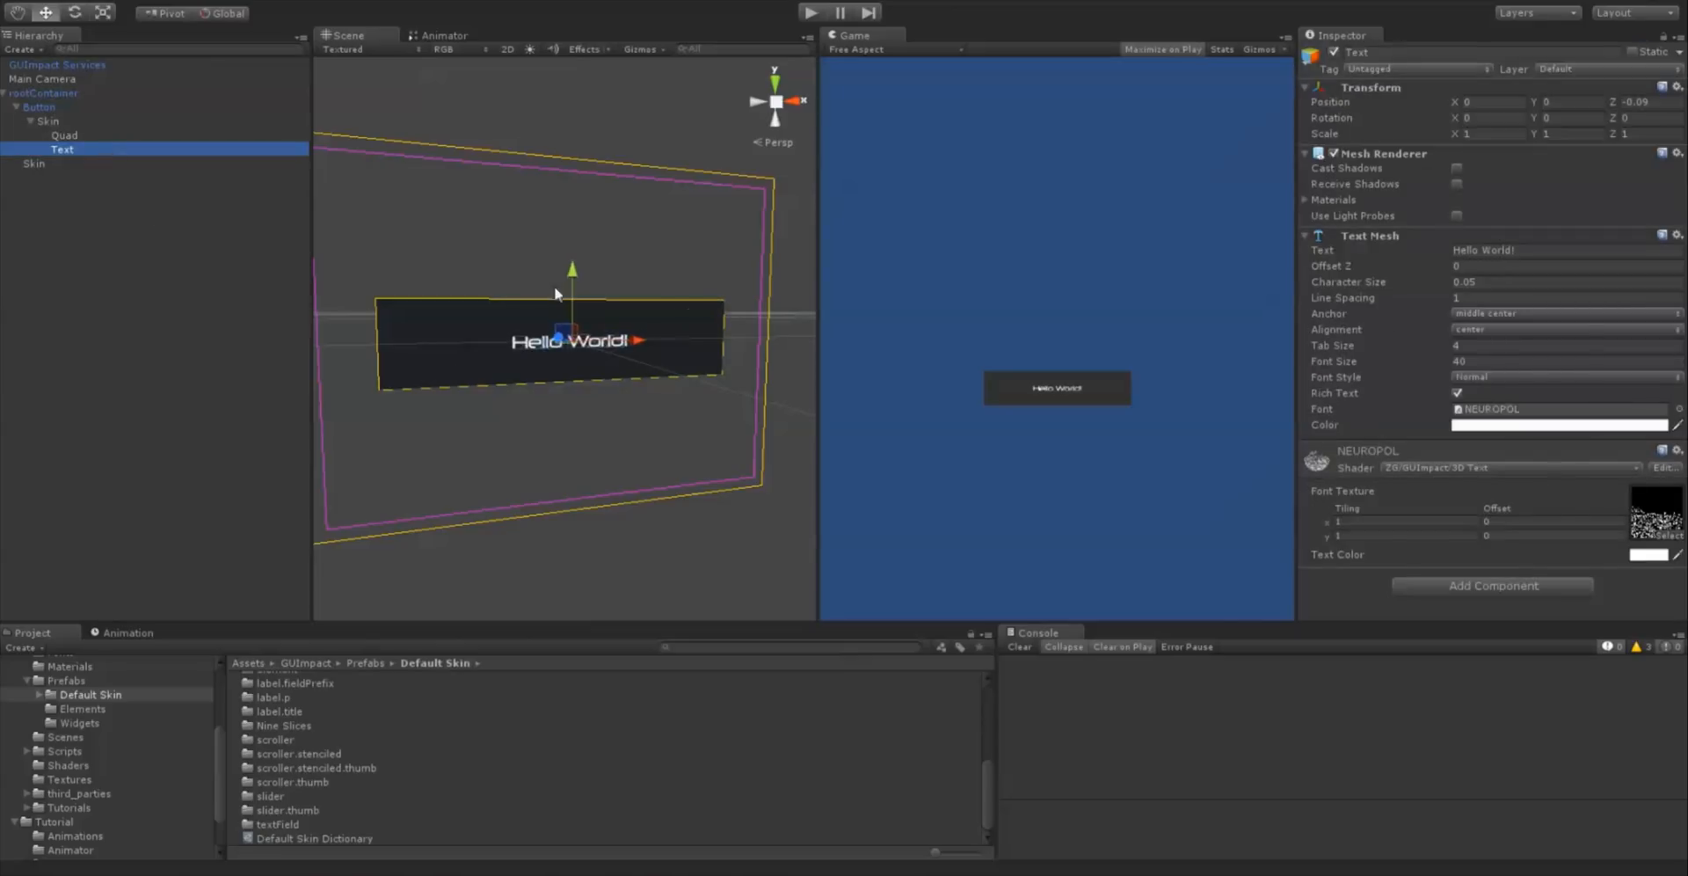
{"action": "right_click_drag", "start_coordinate": [554, 287], "coordinate": [563, 370]}
{"action": "left_click", "coordinate": [49, 121]}
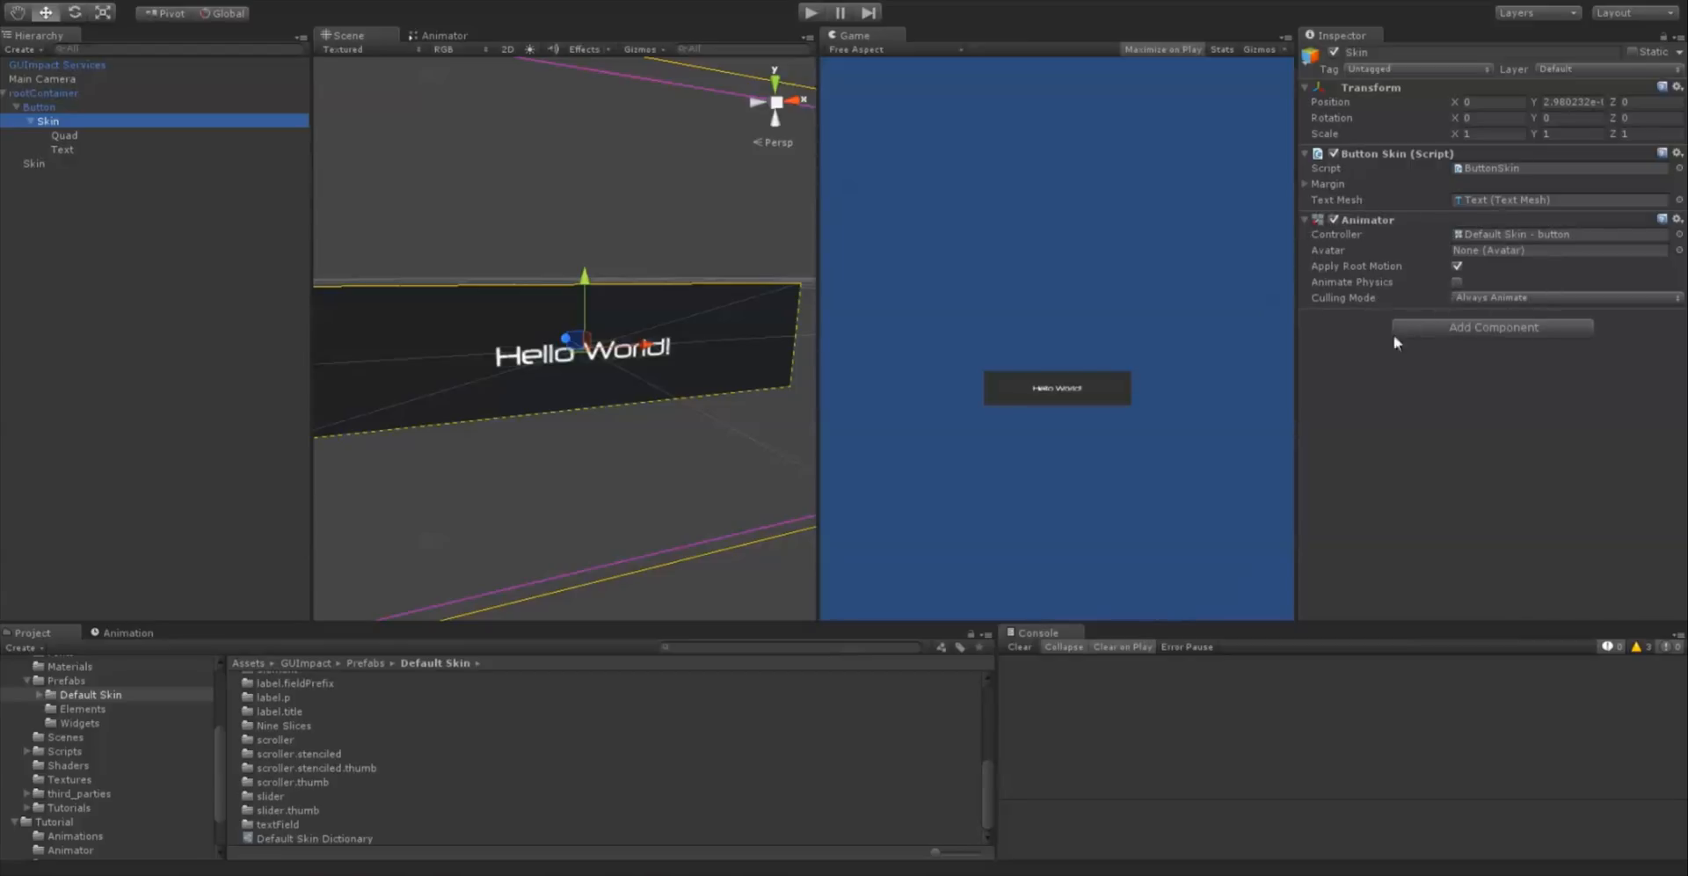
{"action": "left_click", "coordinate": [1528, 236]}
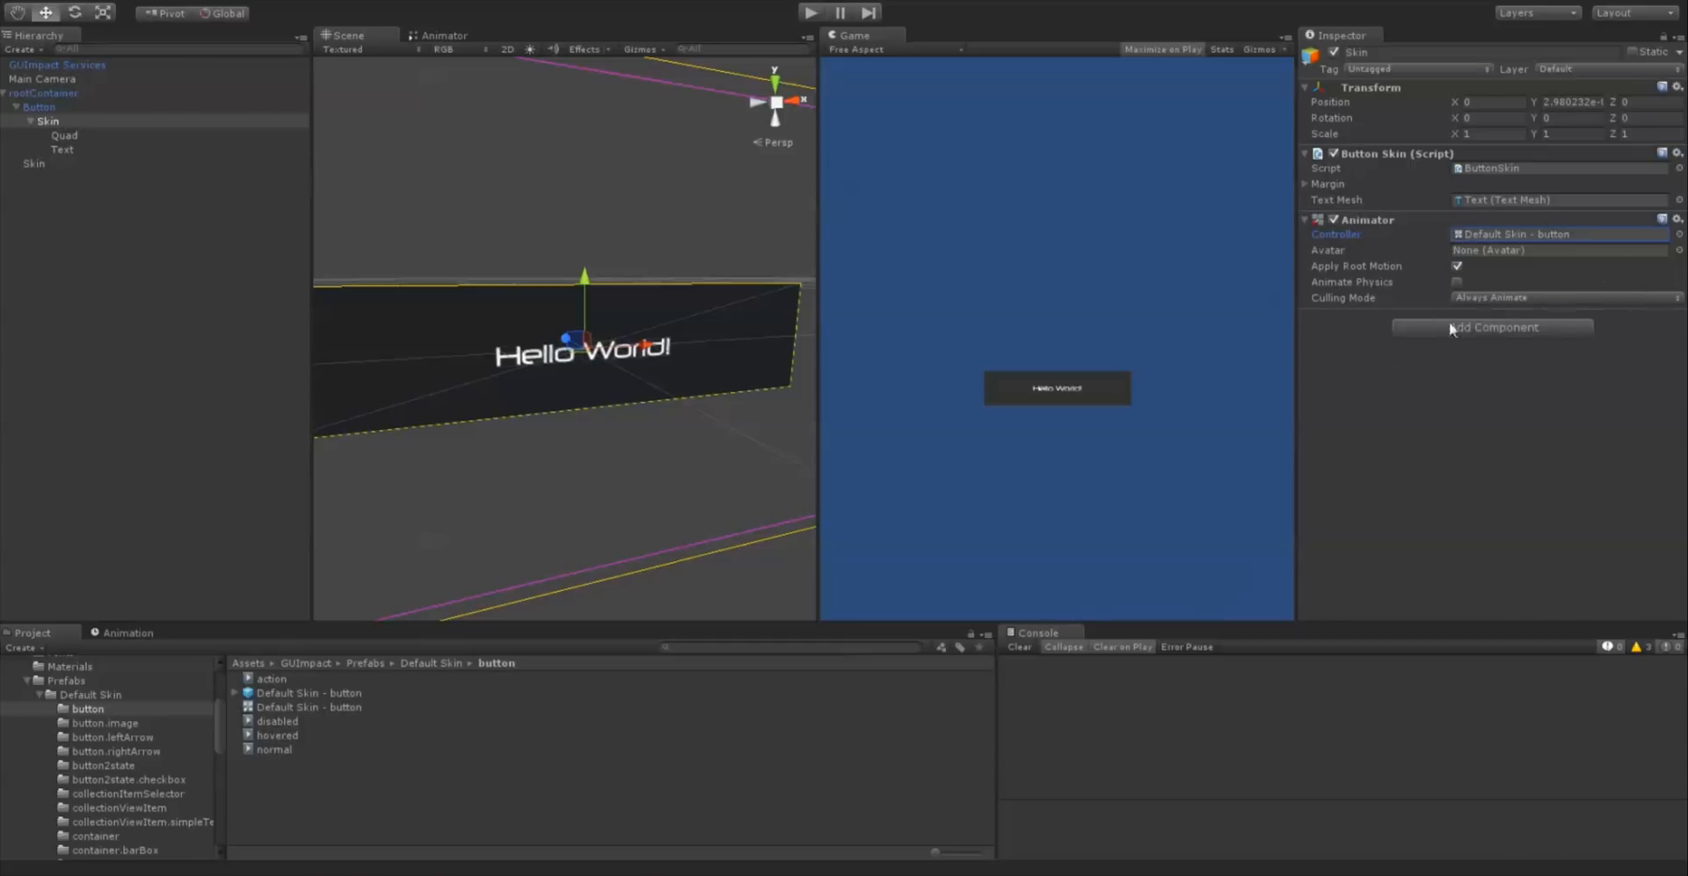
Create an Animator Controller named "tutorial 04 - buttonSkin" in the Tutorial project's Animations folder
{"action": "left_click", "coordinate": [26, 681]}
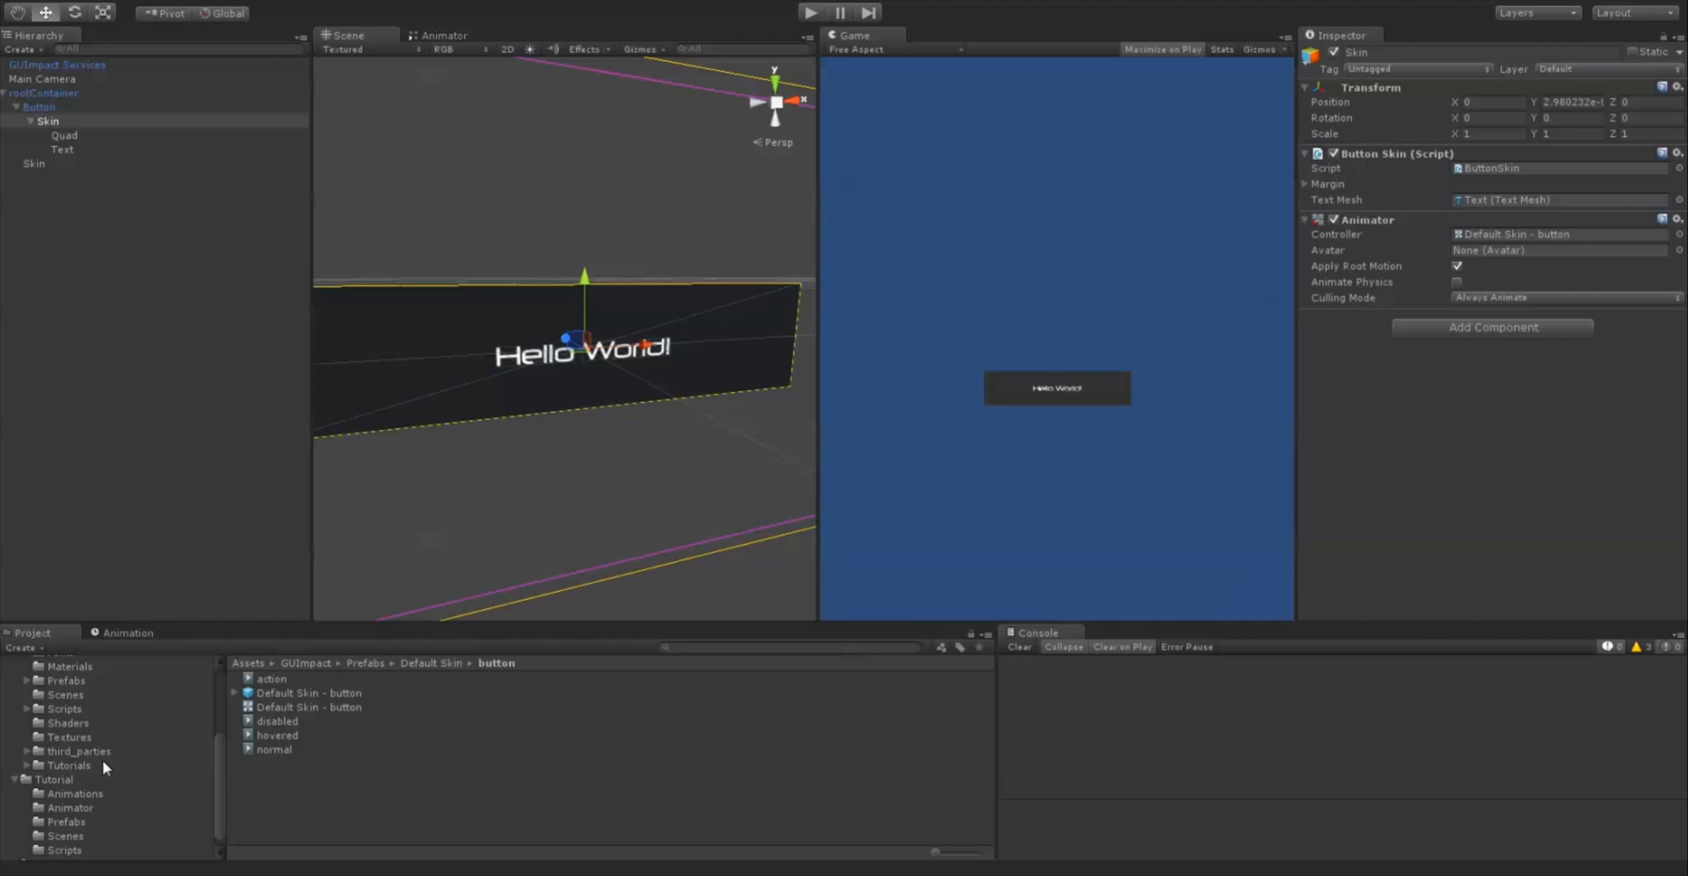
{"action": "scroll", "coordinate": [87, 779], "scroll_direction": "down", "scroll_amount": 1}
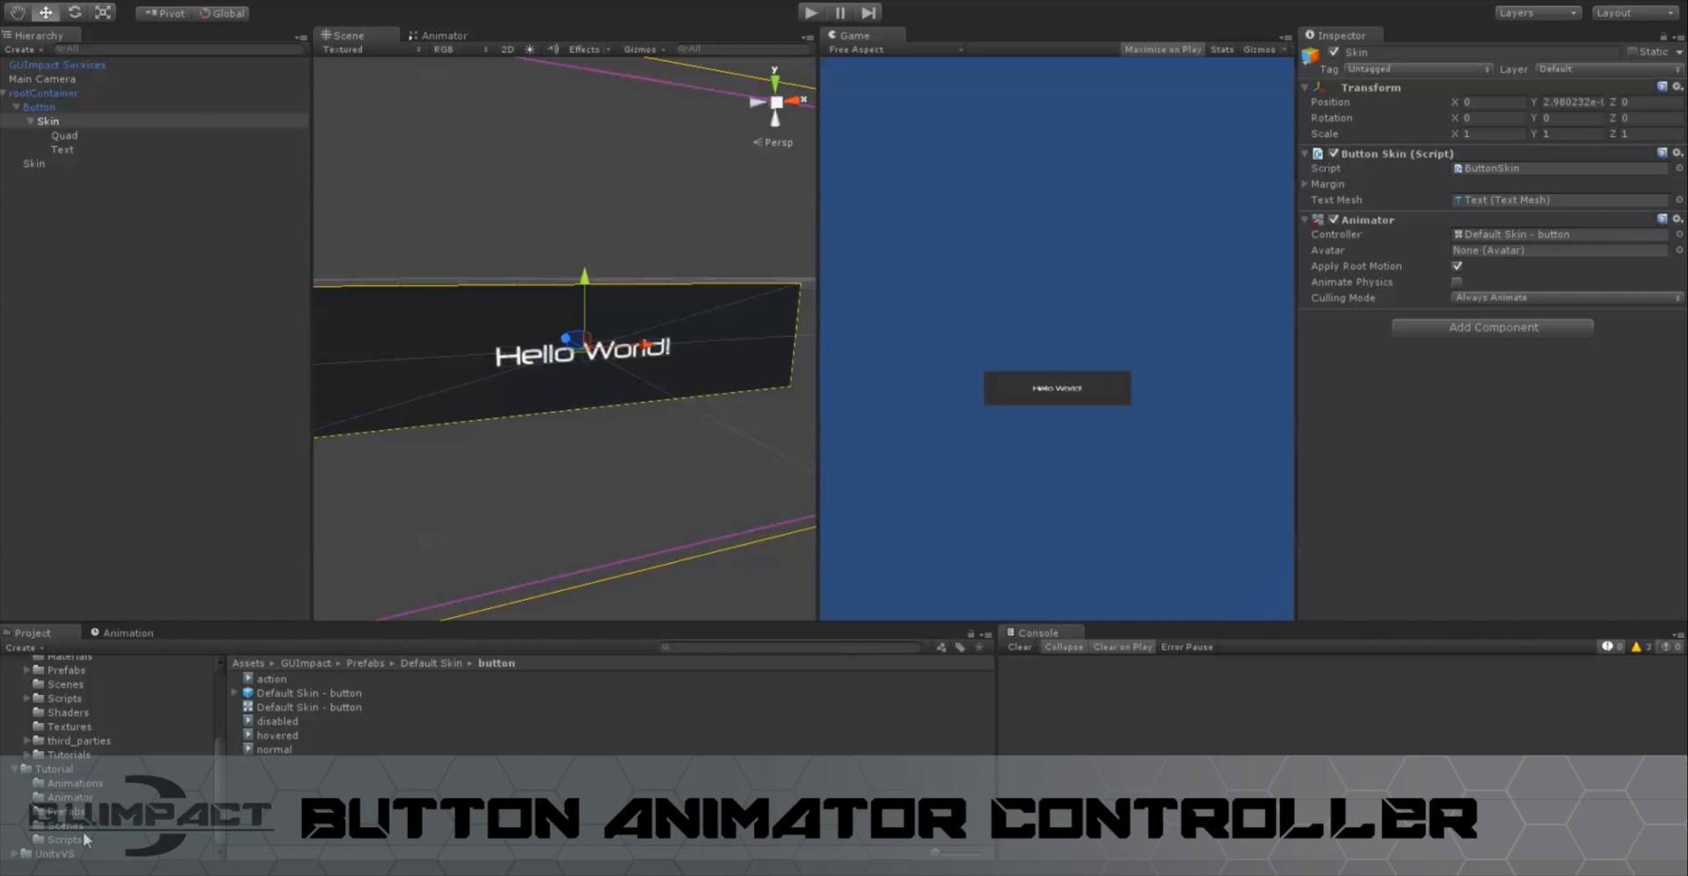
{"action": "left_click", "coordinate": [80, 828]}
{"action": "left_click", "coordinate": [75, 782]}
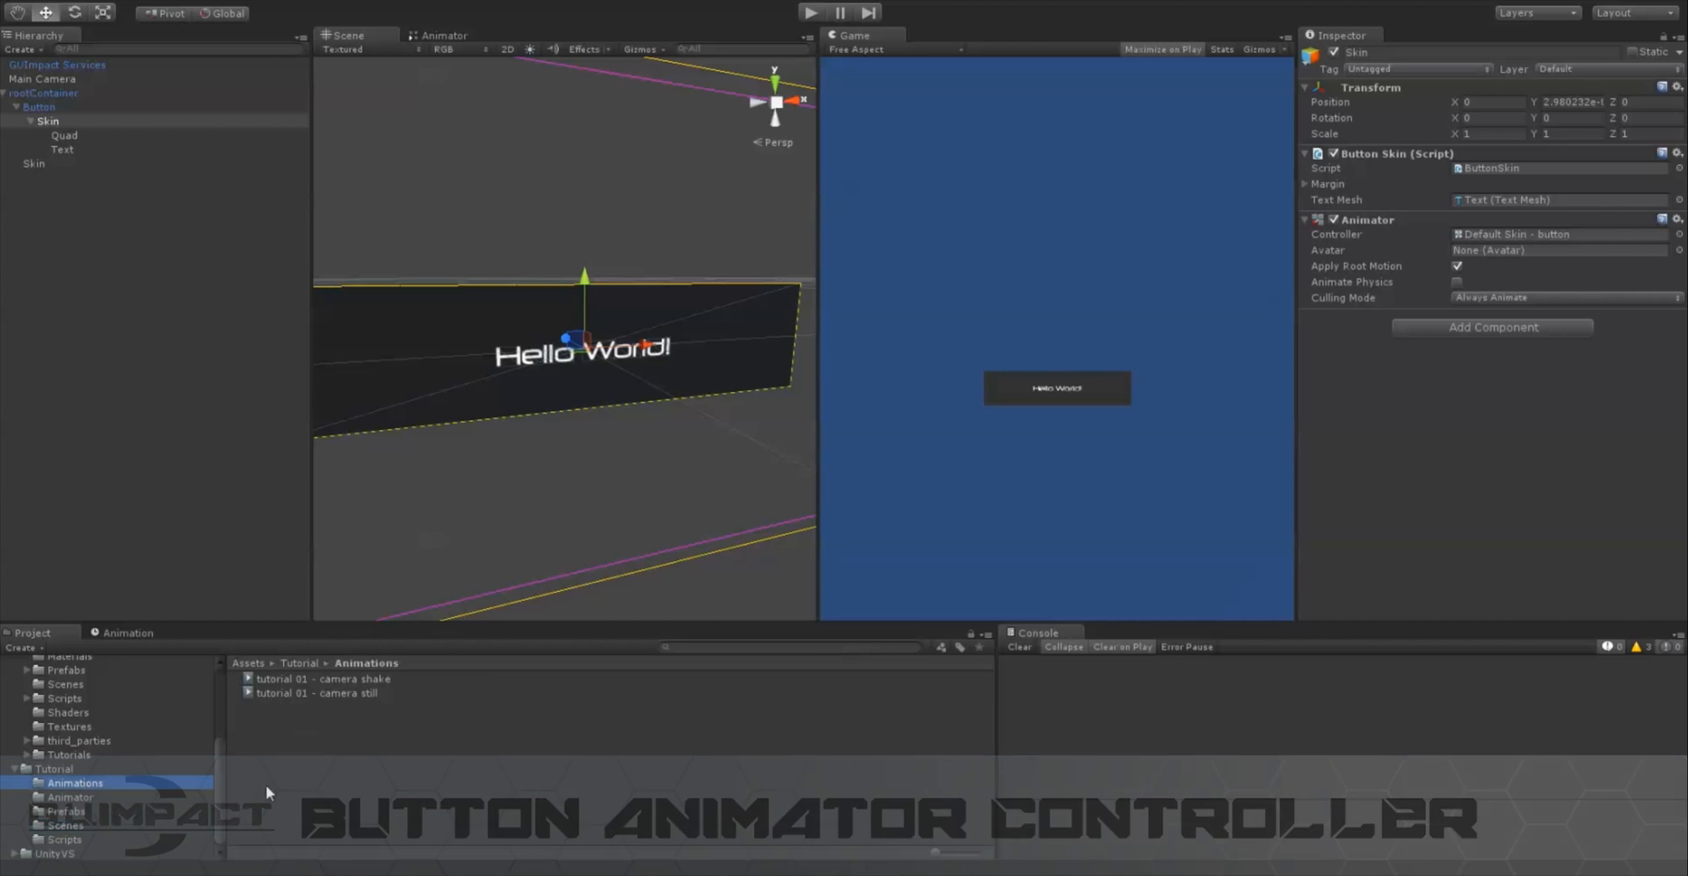
{"action": "right_click", "coordinate": [322, 774]}
{"action": "mouse_move", "coordinate": [420, 501]}
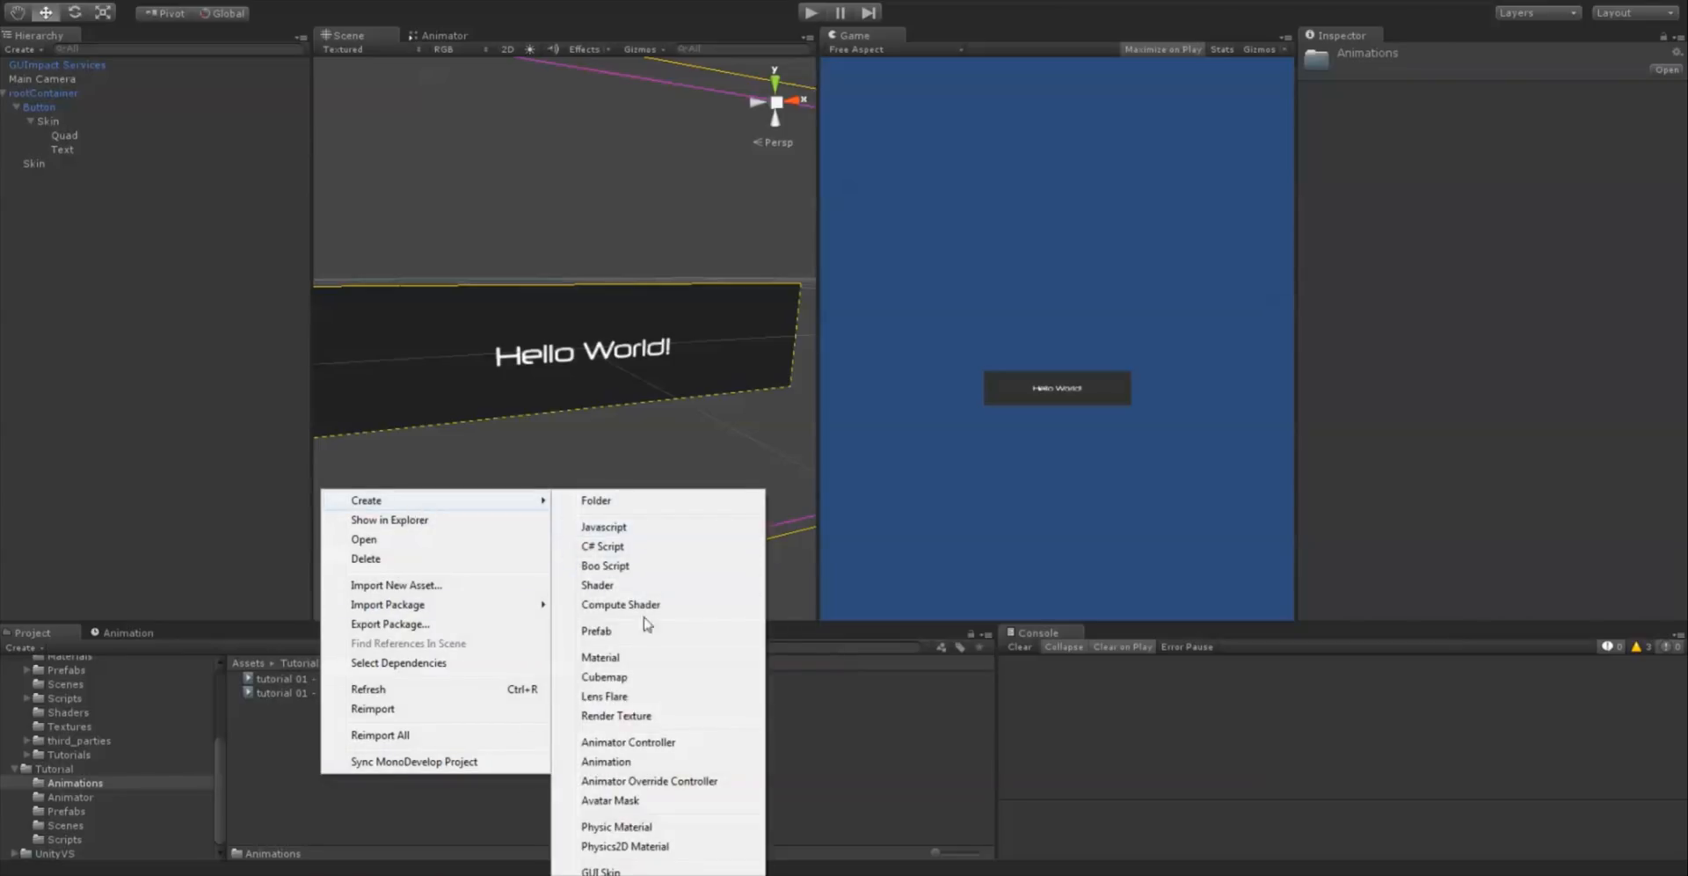
{"action": "left_click", "coordinate": [650, 750]}
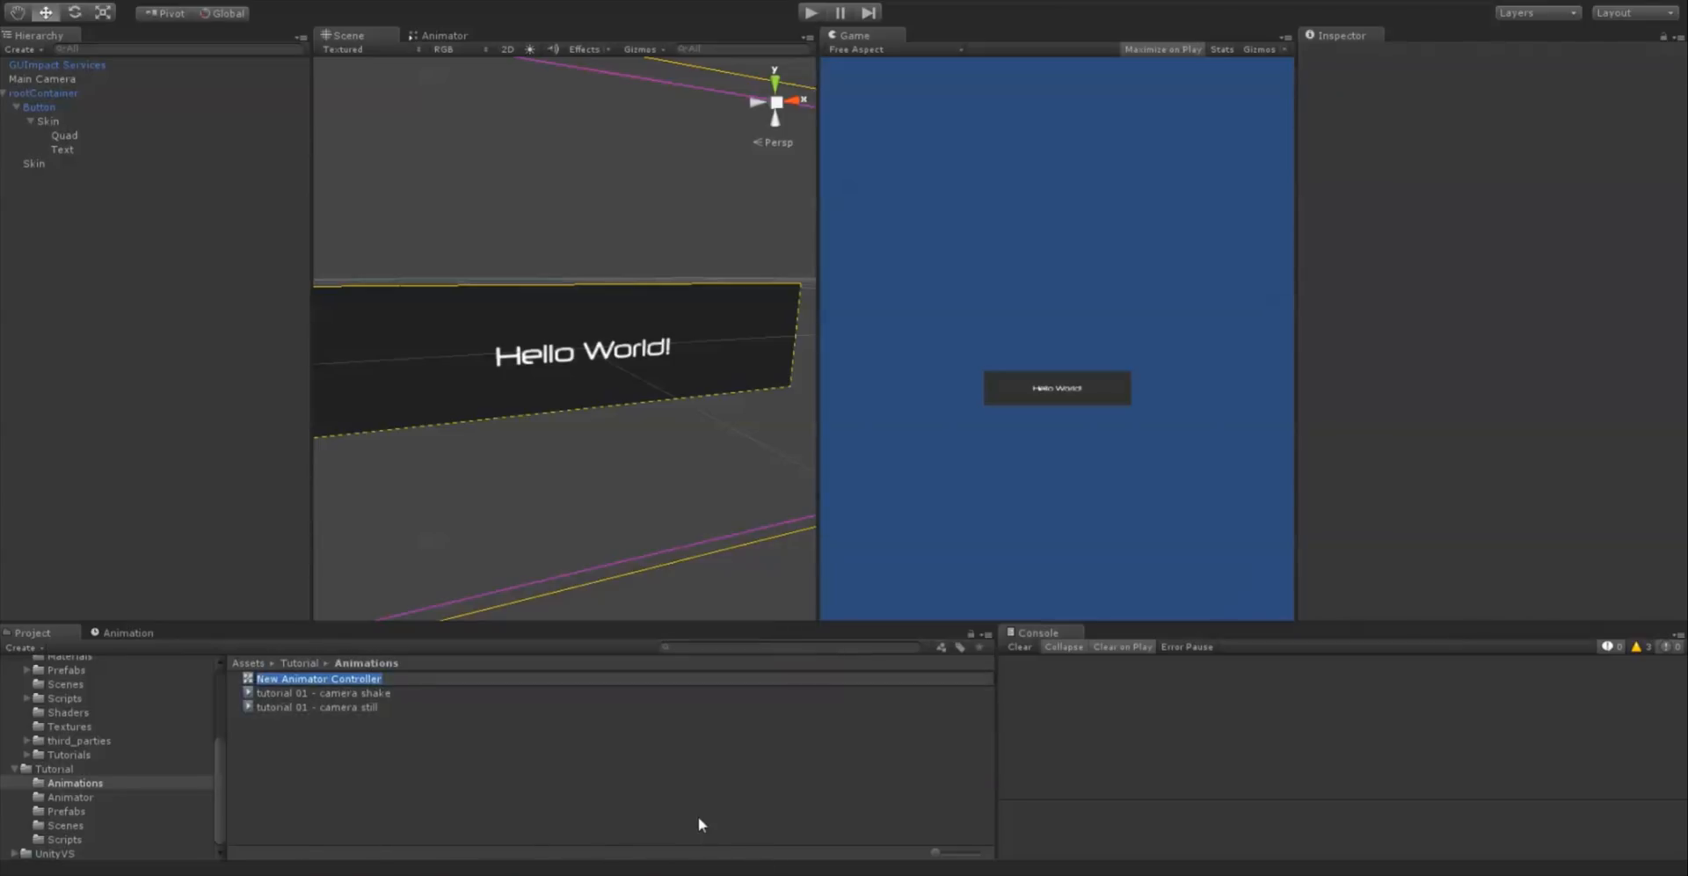
{"action": "type", "text": "tutorial 04 - buttonSkin"}
{"action": "key", "text": "Return"}
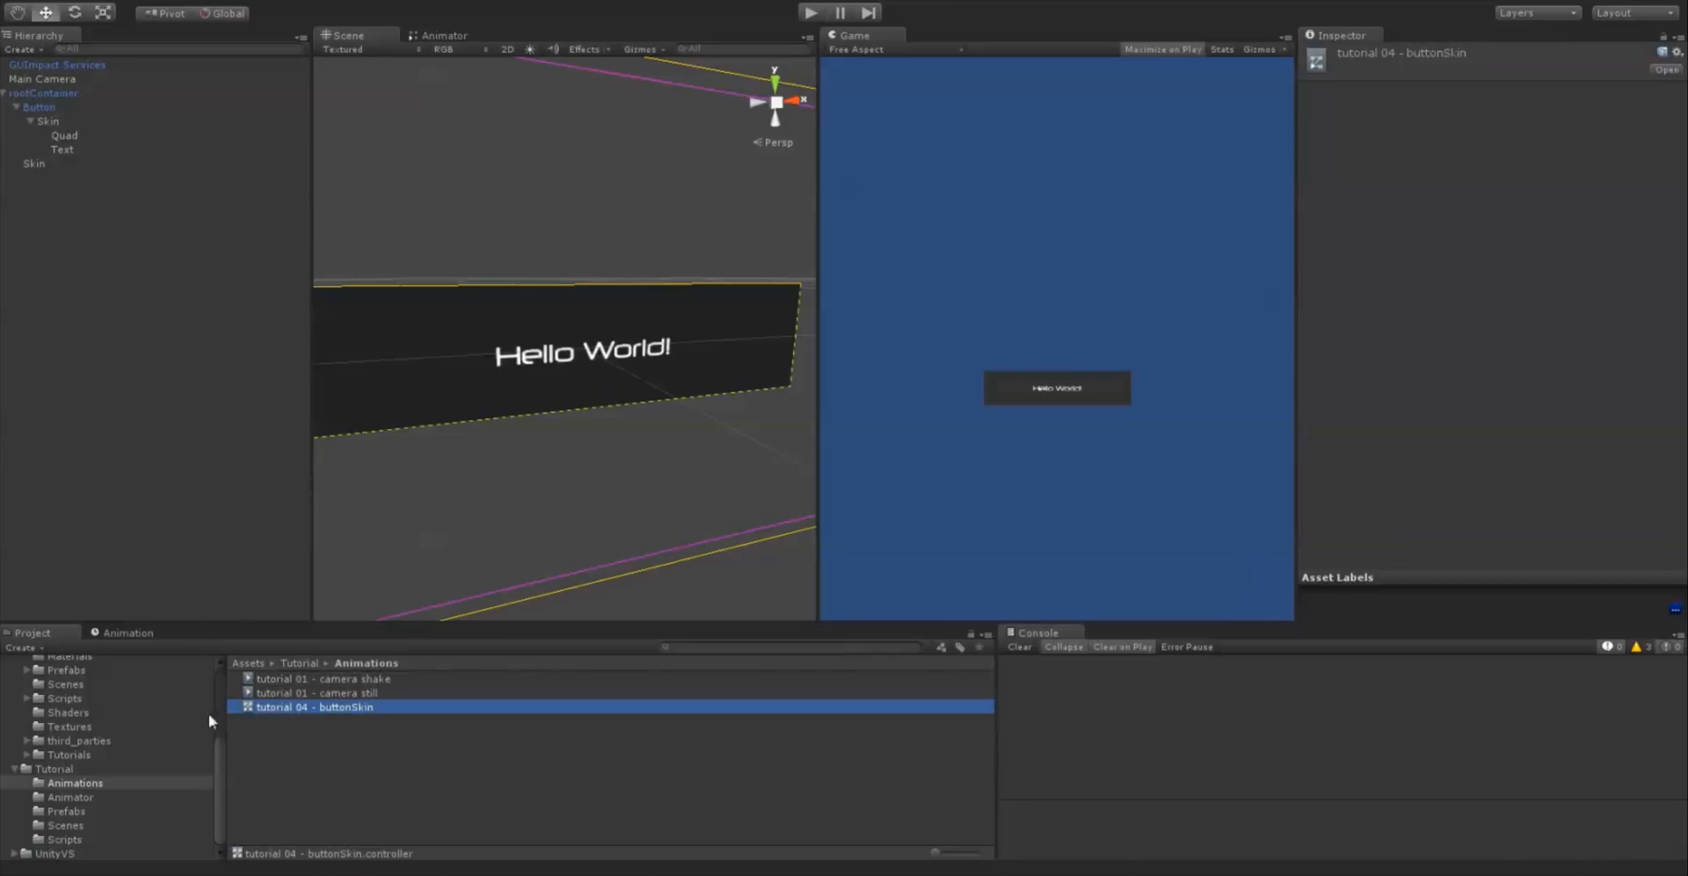
Move the tutorial 04 - buttonSkin controller to the Tutorial Animator folder and assign it to the Animator of the Button's Skin
{"action": "left_click_drag", "start_coordinate": [262, 709], "coordinate": [110, 797]}
{"action": "left_click", "coordinate": [83, 796]}
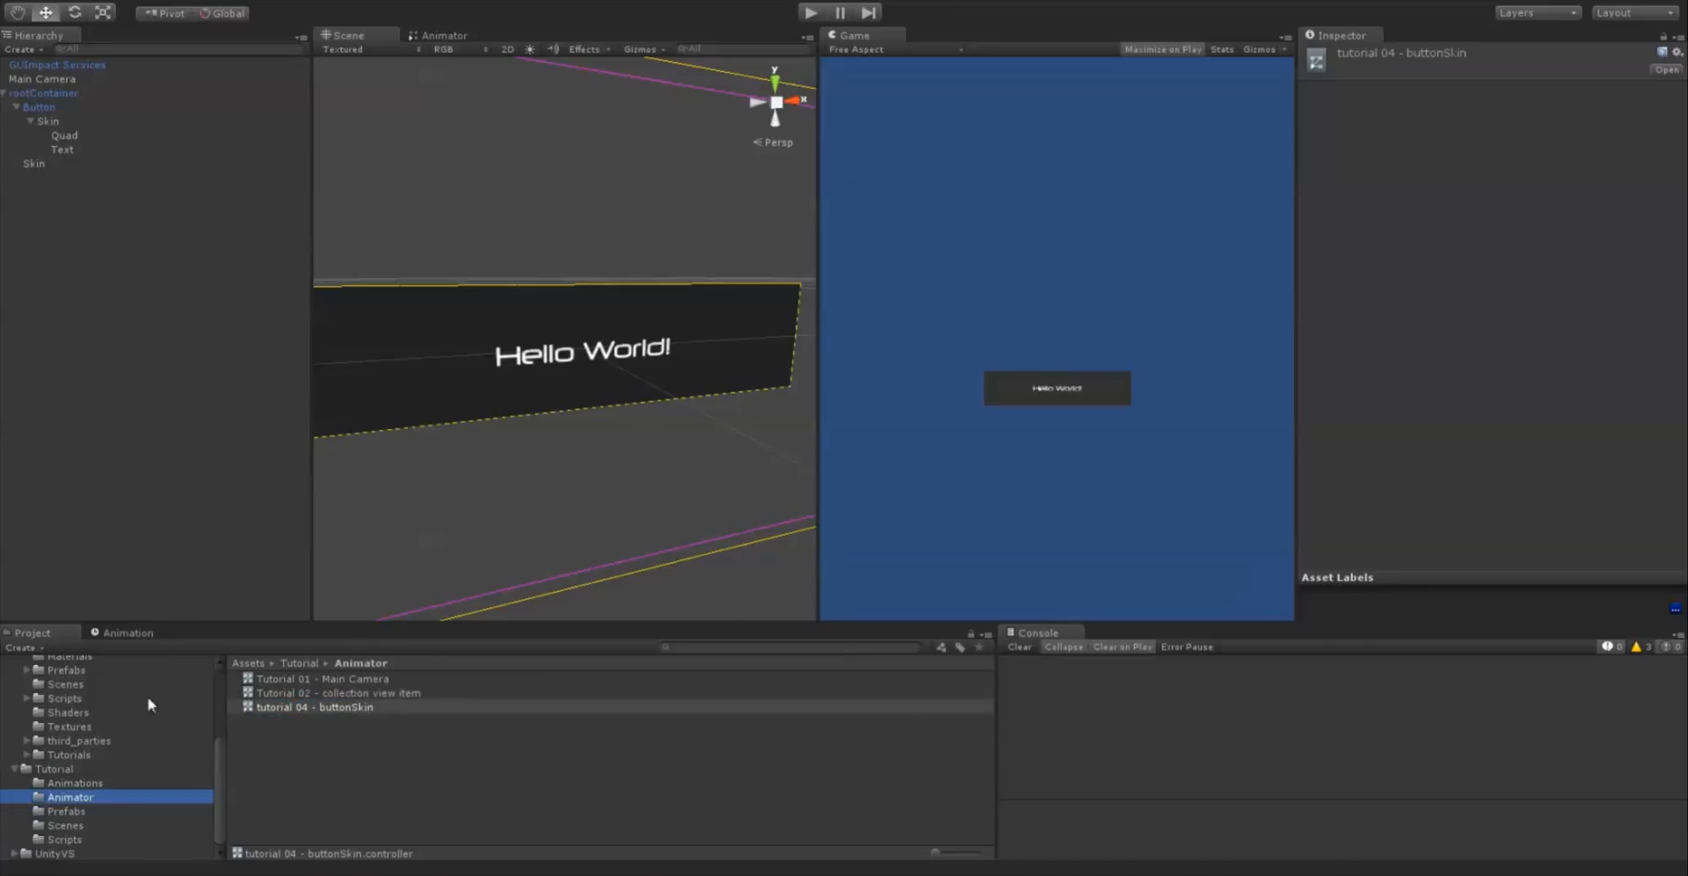
{"action": "left_click", "coordinate": [77, 121]}
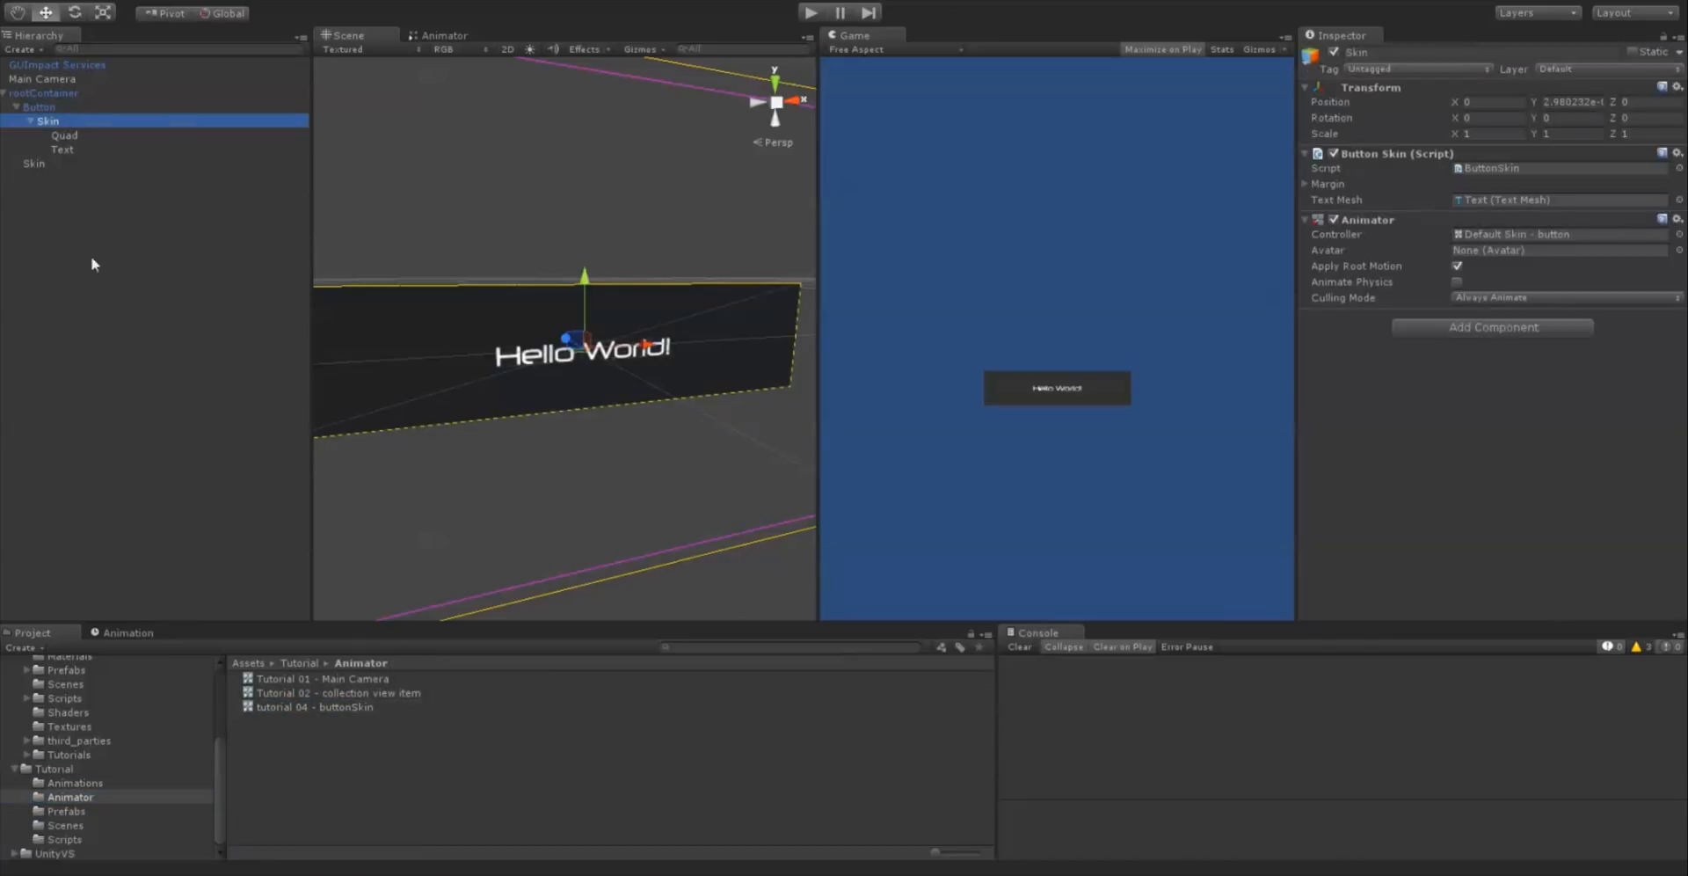
{"action": "left_click", "coordinate": [309, 712]}
{"action": "left_click", "coordinate": [48, 122]}
{"action": "left_click_drag", "start_coordinate": [361, 708], "coordinate": [1525, 238]}
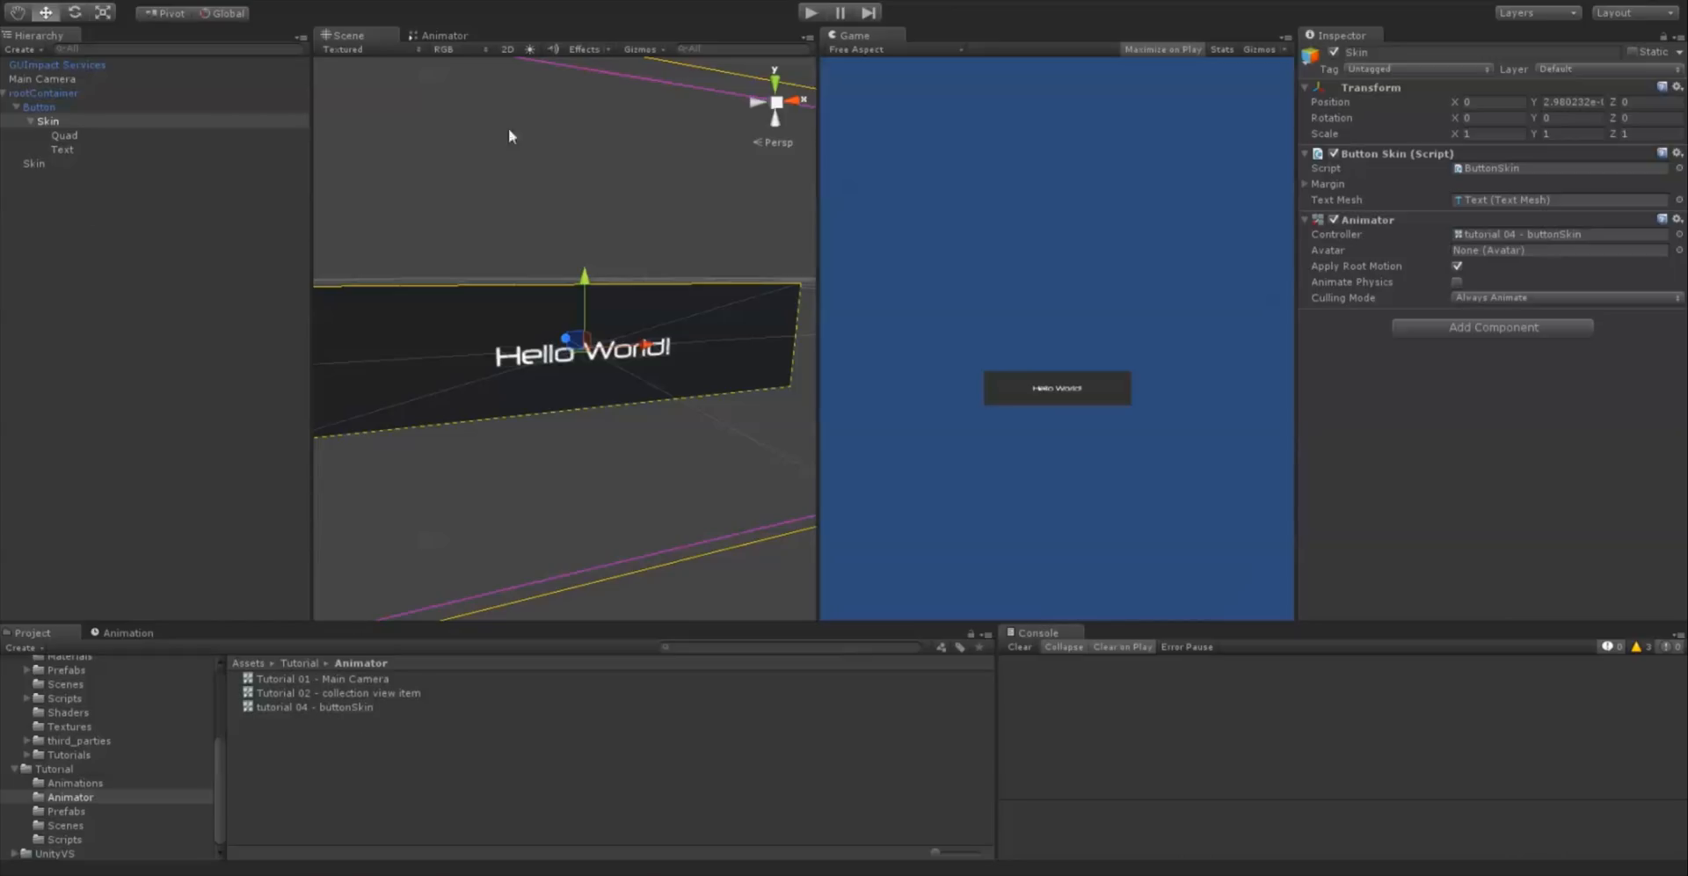
Add a Bool parameter named "hovered" to the tutorial 04 - buttonSkin animator controller
{"action": "left_click", "coordinate": [452, 35]}
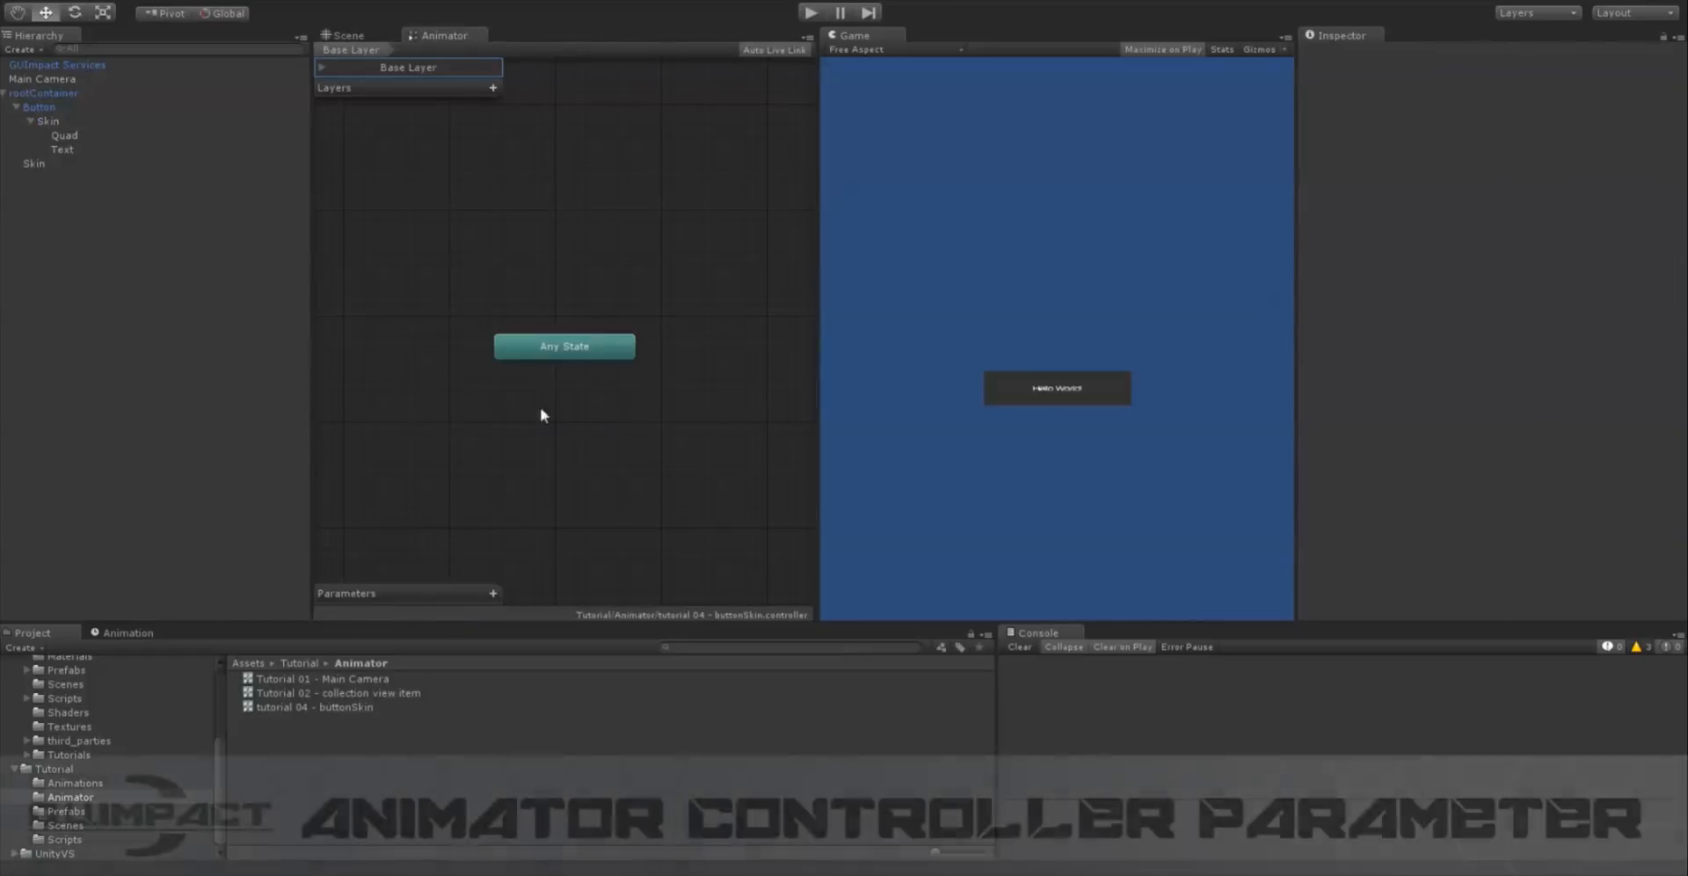
{"action": "middle_click_drag", "start_coordinate": [594, 408], "coordinate": [562, 291]}
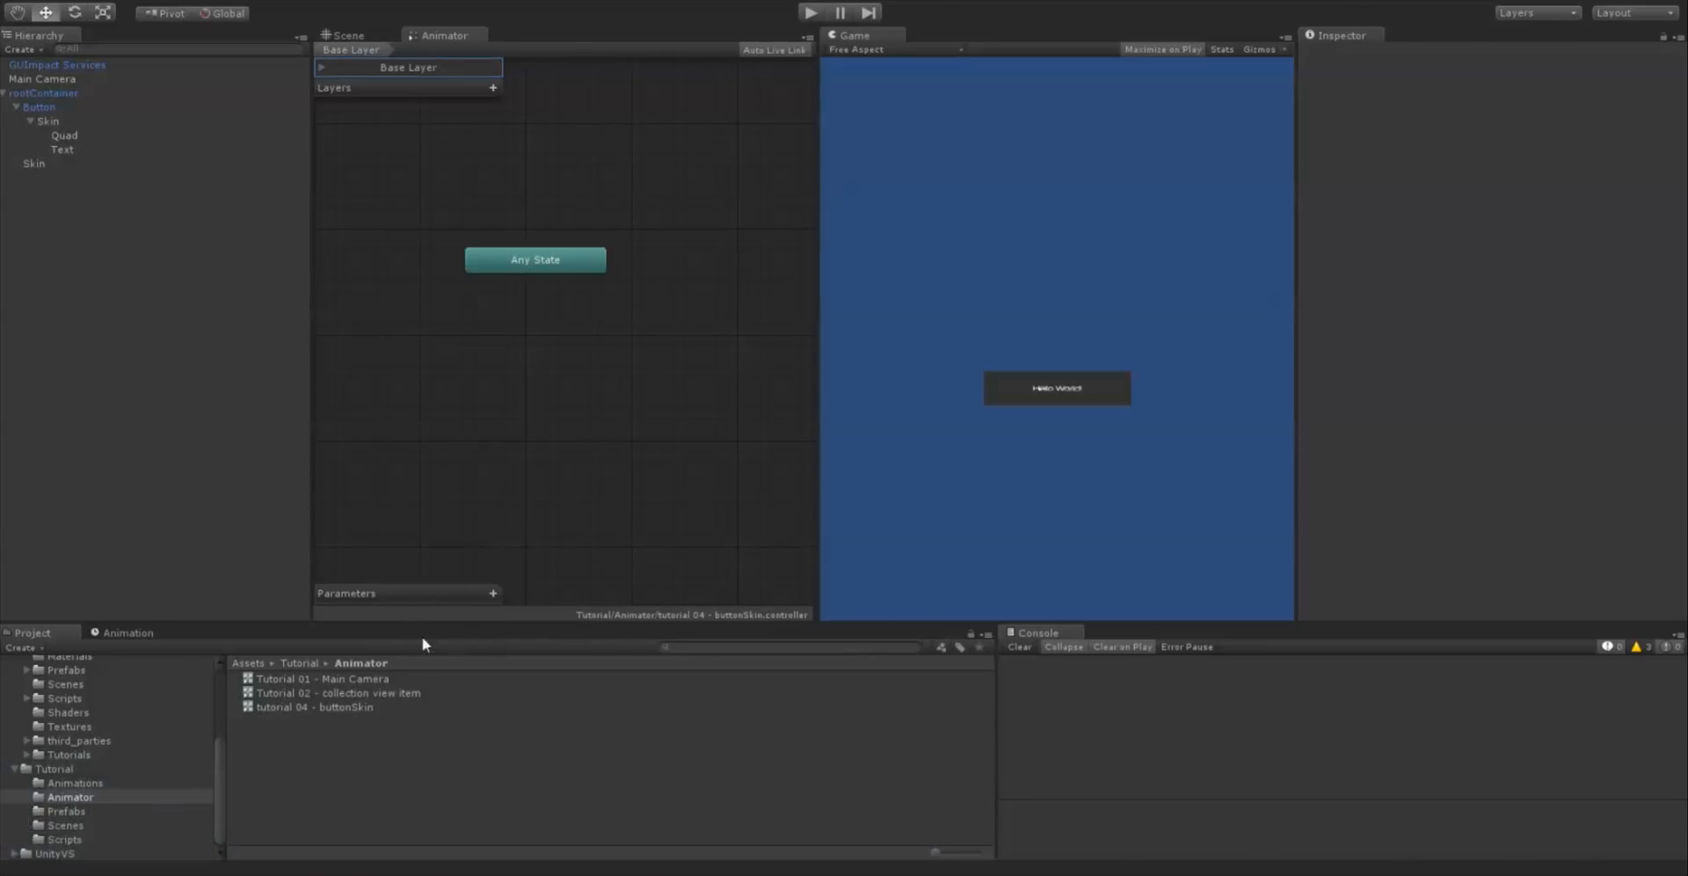
{"action": "left_click", "coordinate": [490, 592]}
{"action": "left_click", "coordinate": [539, 654]}
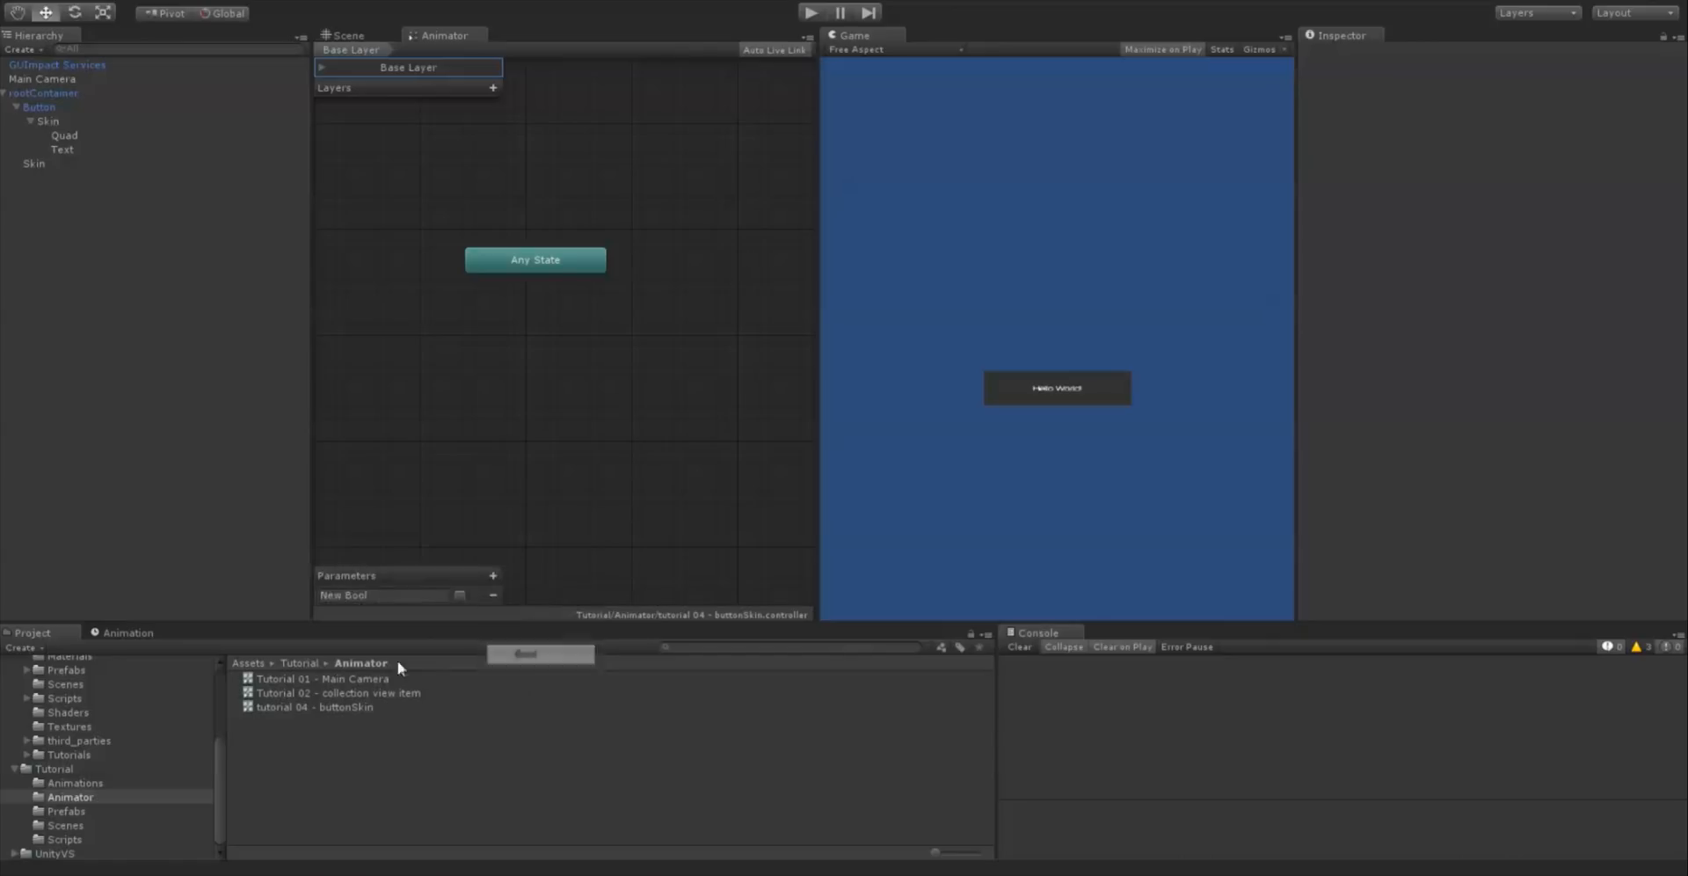
{"action": "left_click", "coordinate": [390, 594]}
{"action": "type", "text": "hovered"}
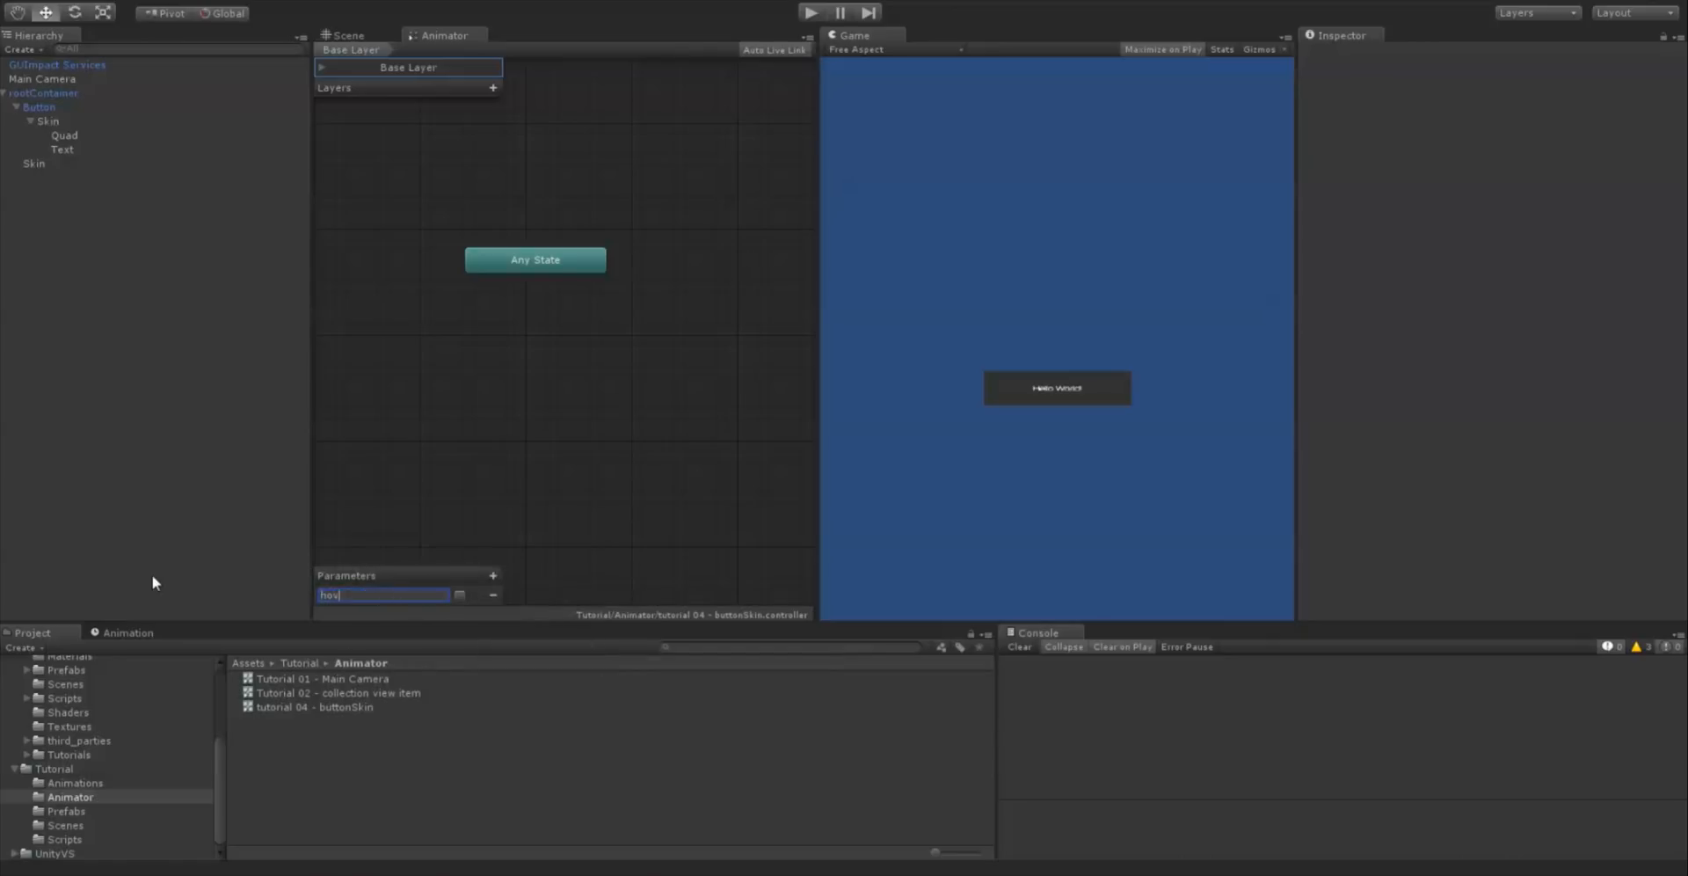
Add a second Bool parameter named "action" to the animator controller
{"action": "left_click", "coordinate": [492, 575]}
{"action": "left_click", "coordinate": [510, 639]}
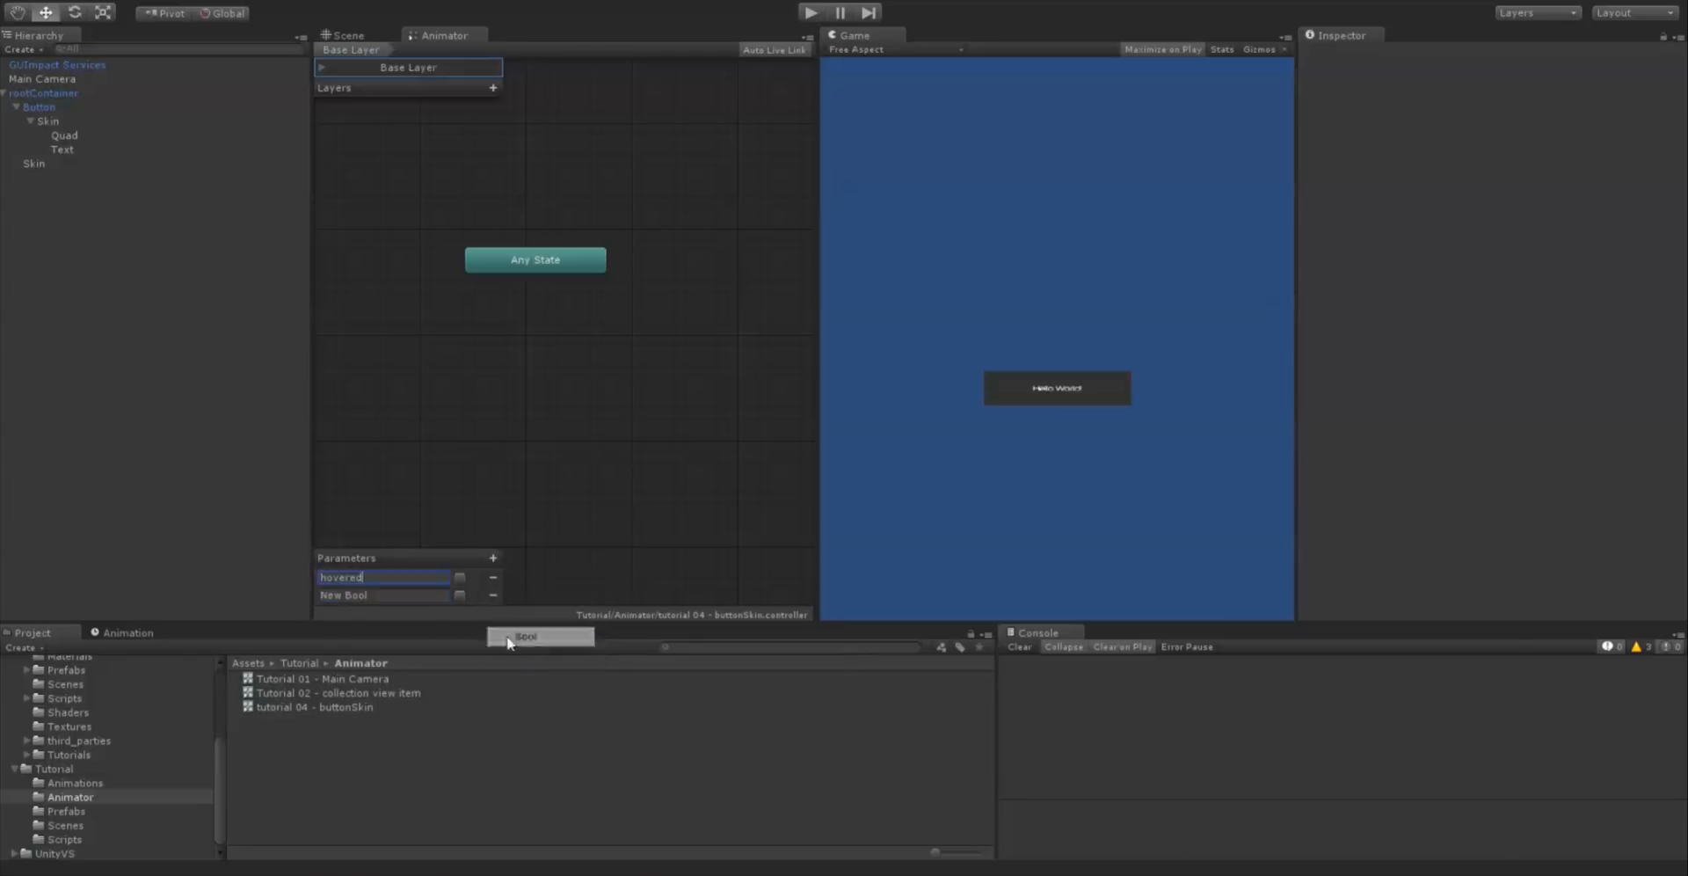
{"action": "left_click", "coordinate": [387, 595]}
{"action": "type", "text": "act"}
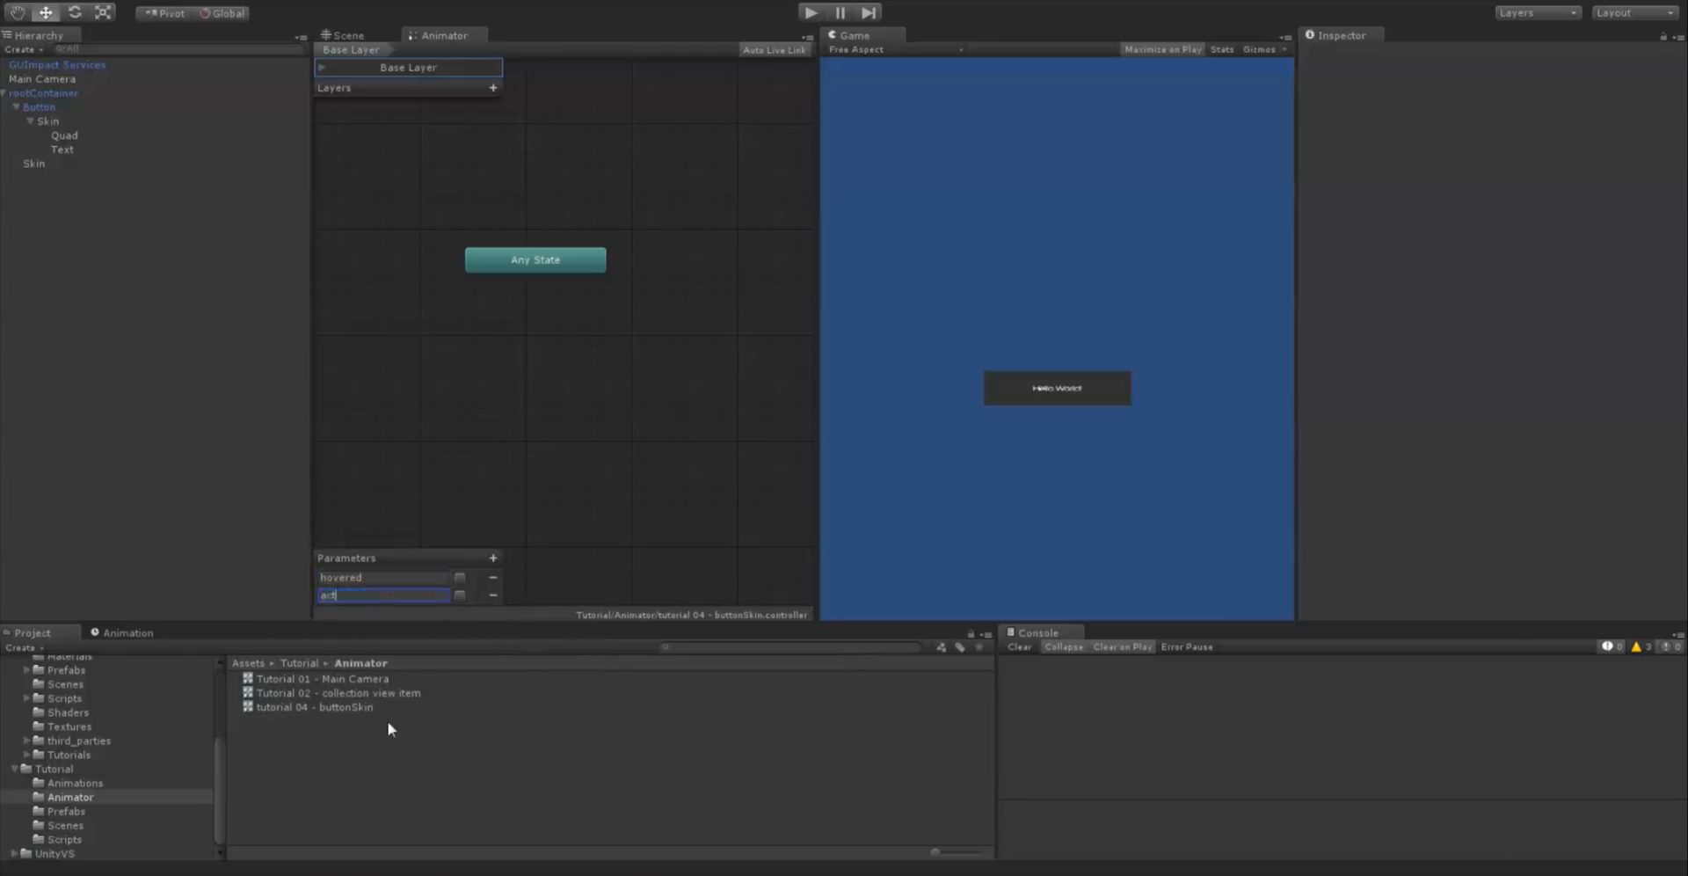
{"action": "type", "text": "ion"}
{"action": "left_click", "coordinate": [472, 784]}
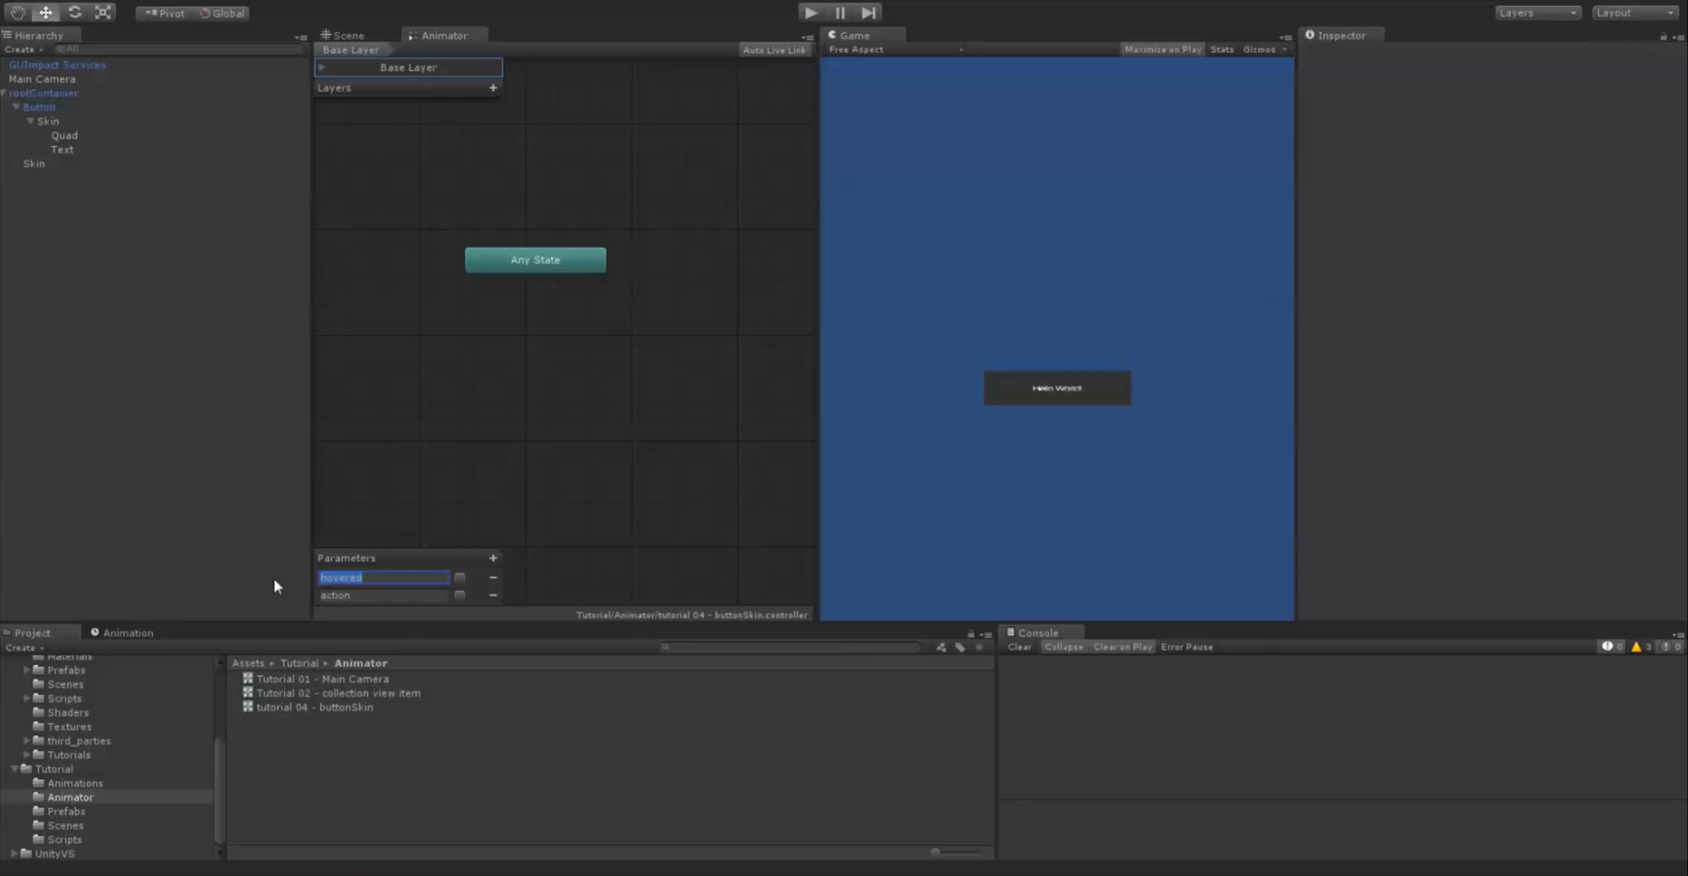
{"action": "double_click", "coordinate": [372, 597]}
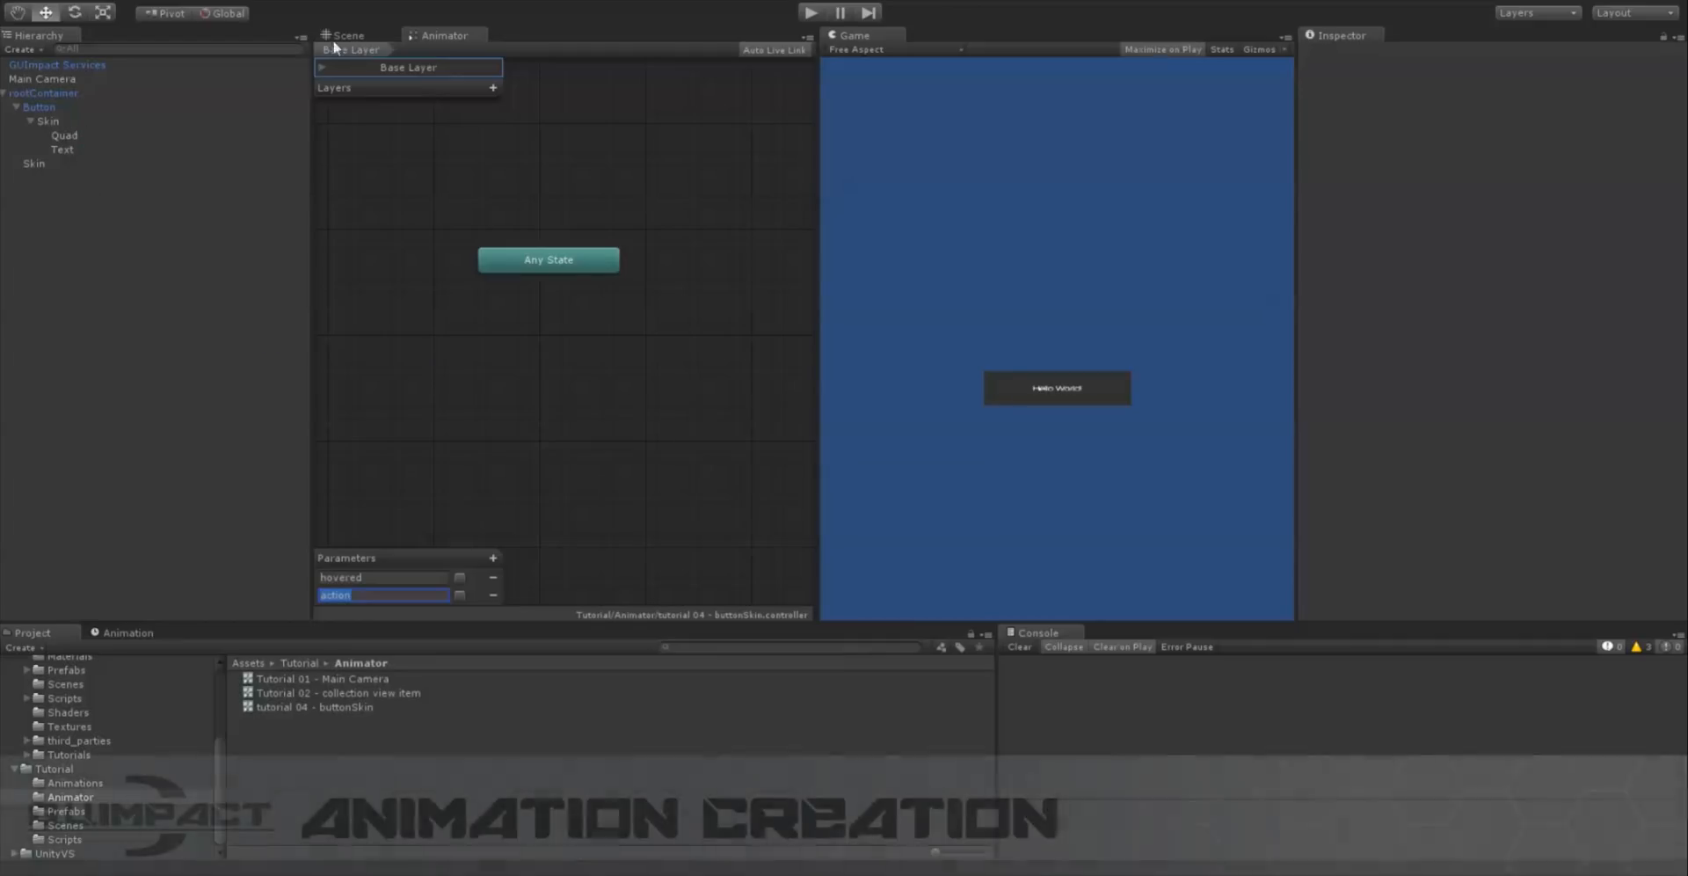
Return to the scene and select the Button's Skin object
{"action": "left_click", "coordinate": [354, 38]}
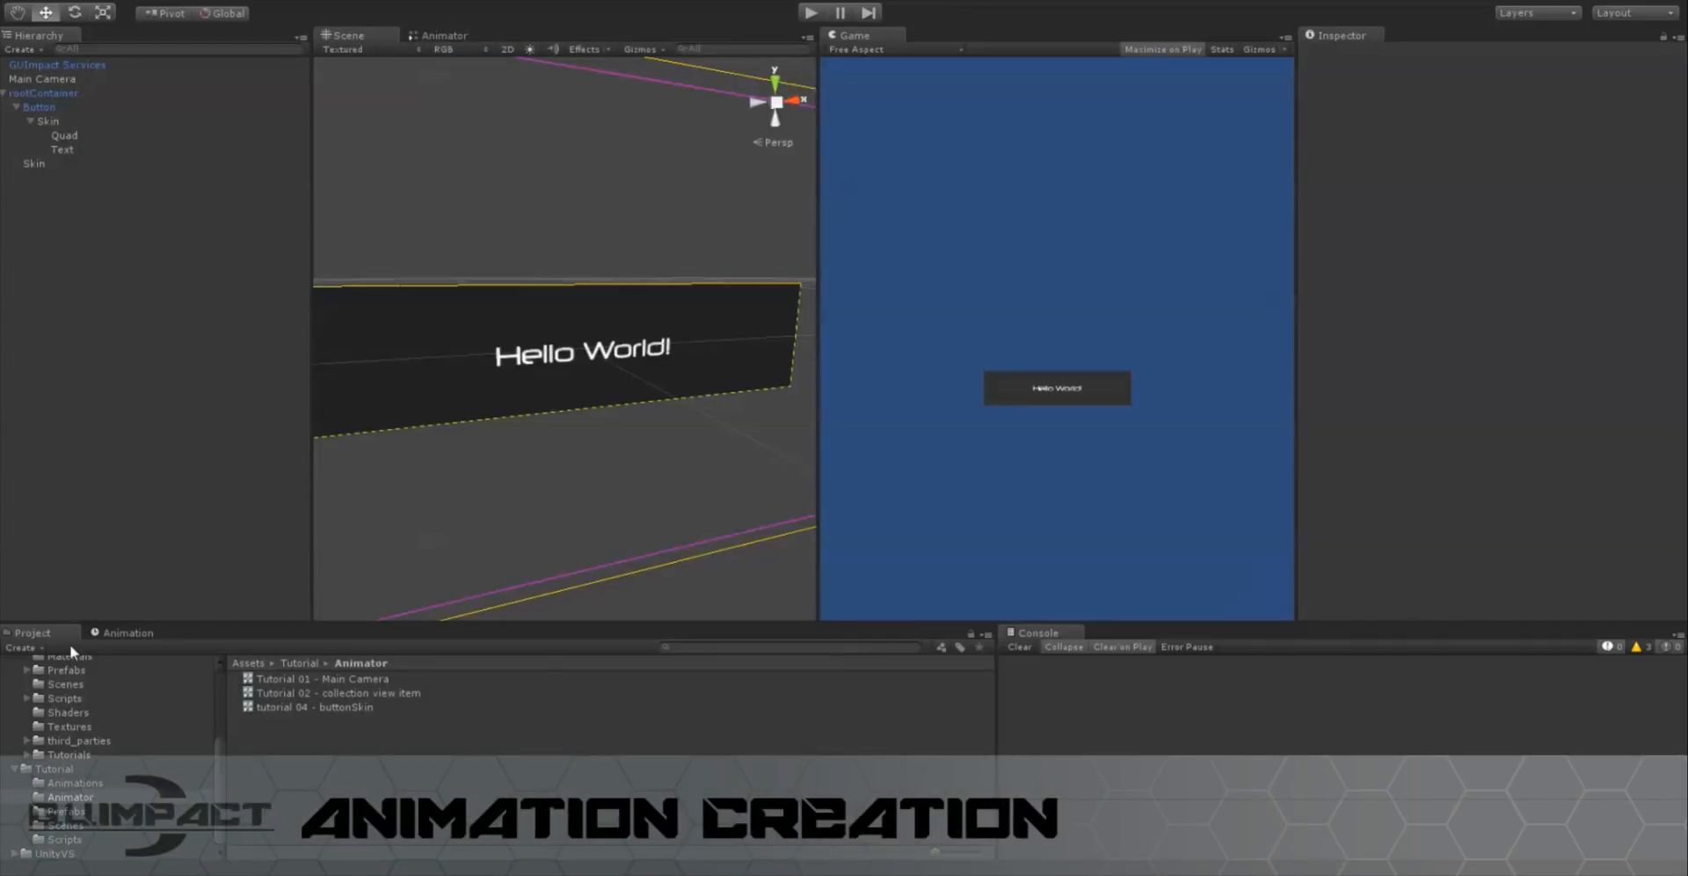
{"action": "left_click", "coordinate": [92, 119]}
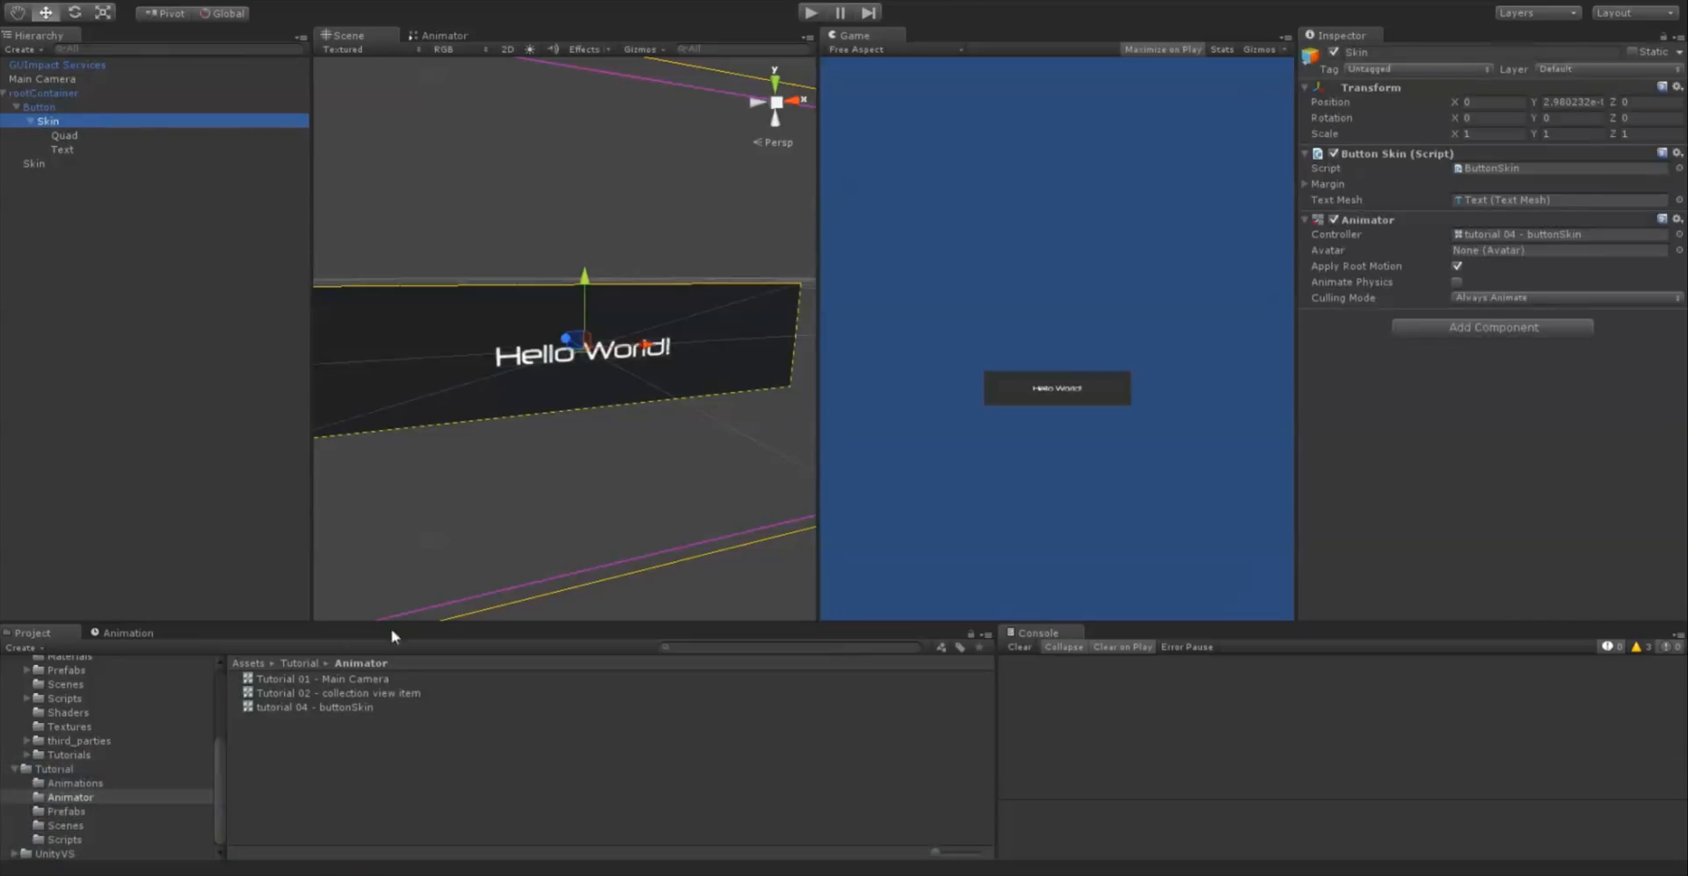
{"action": "left_click", "coordinate": [128, 633]}
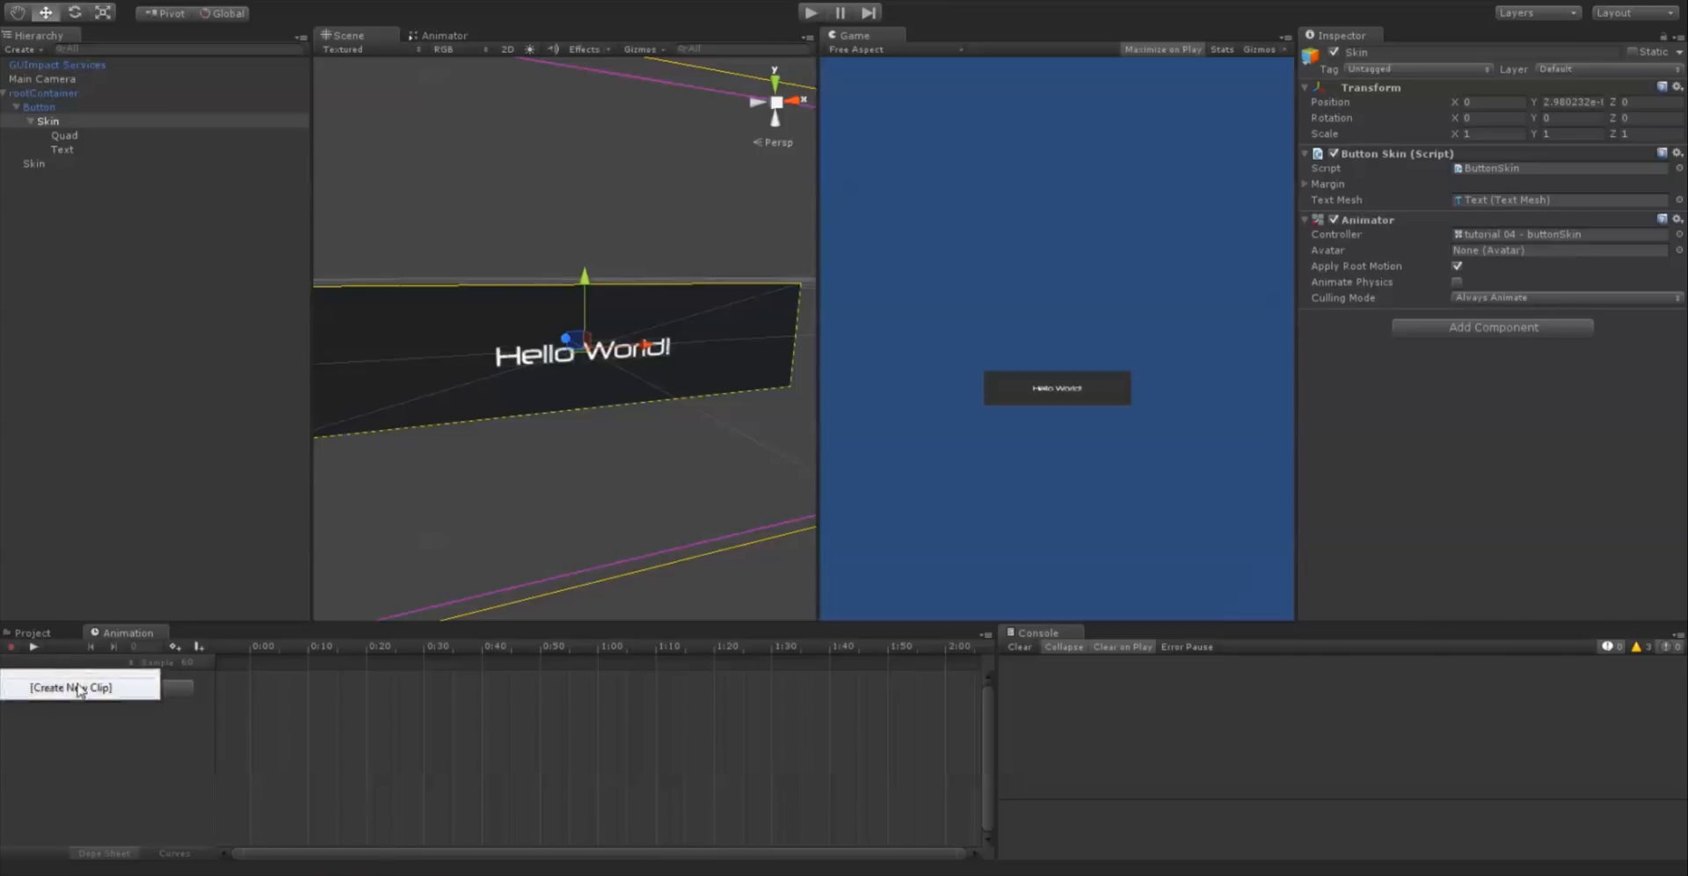
{"action": "left_click", "coordinate": [78, 687]}
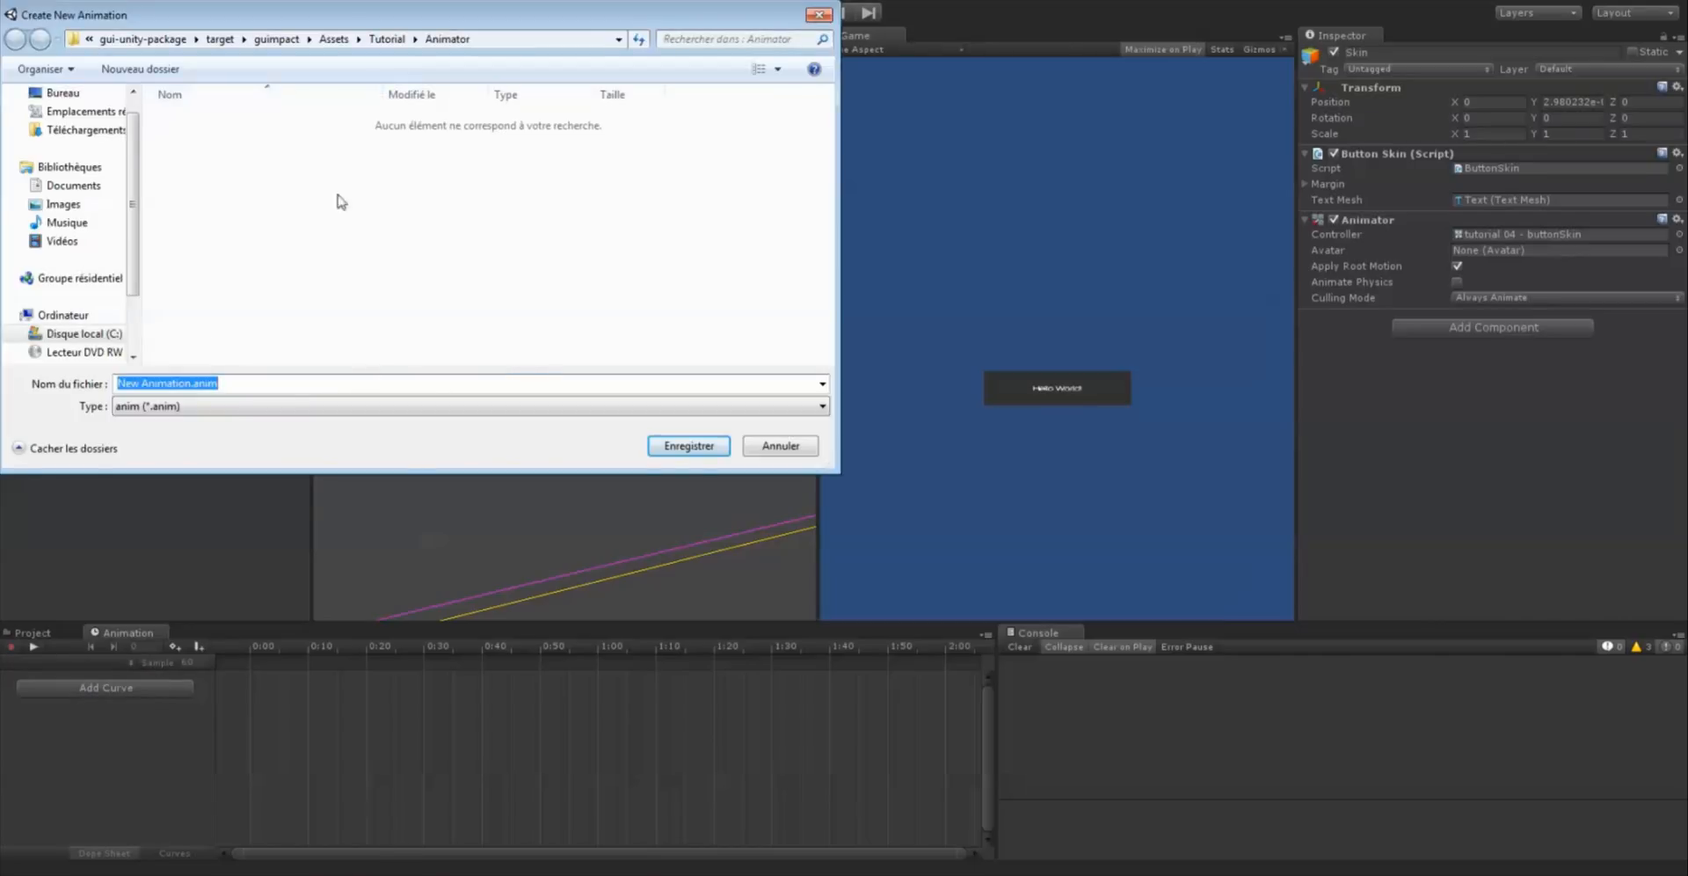
{"action": "left_click", "coordinate": [780, 445]}
Create an animation clip for the Skin named "tutorial 04 - buttonSkin - normal" in the Tutorial Animations folder and widen the clip's property list
{"action": "left_click", "coordinate": [34, 633]}
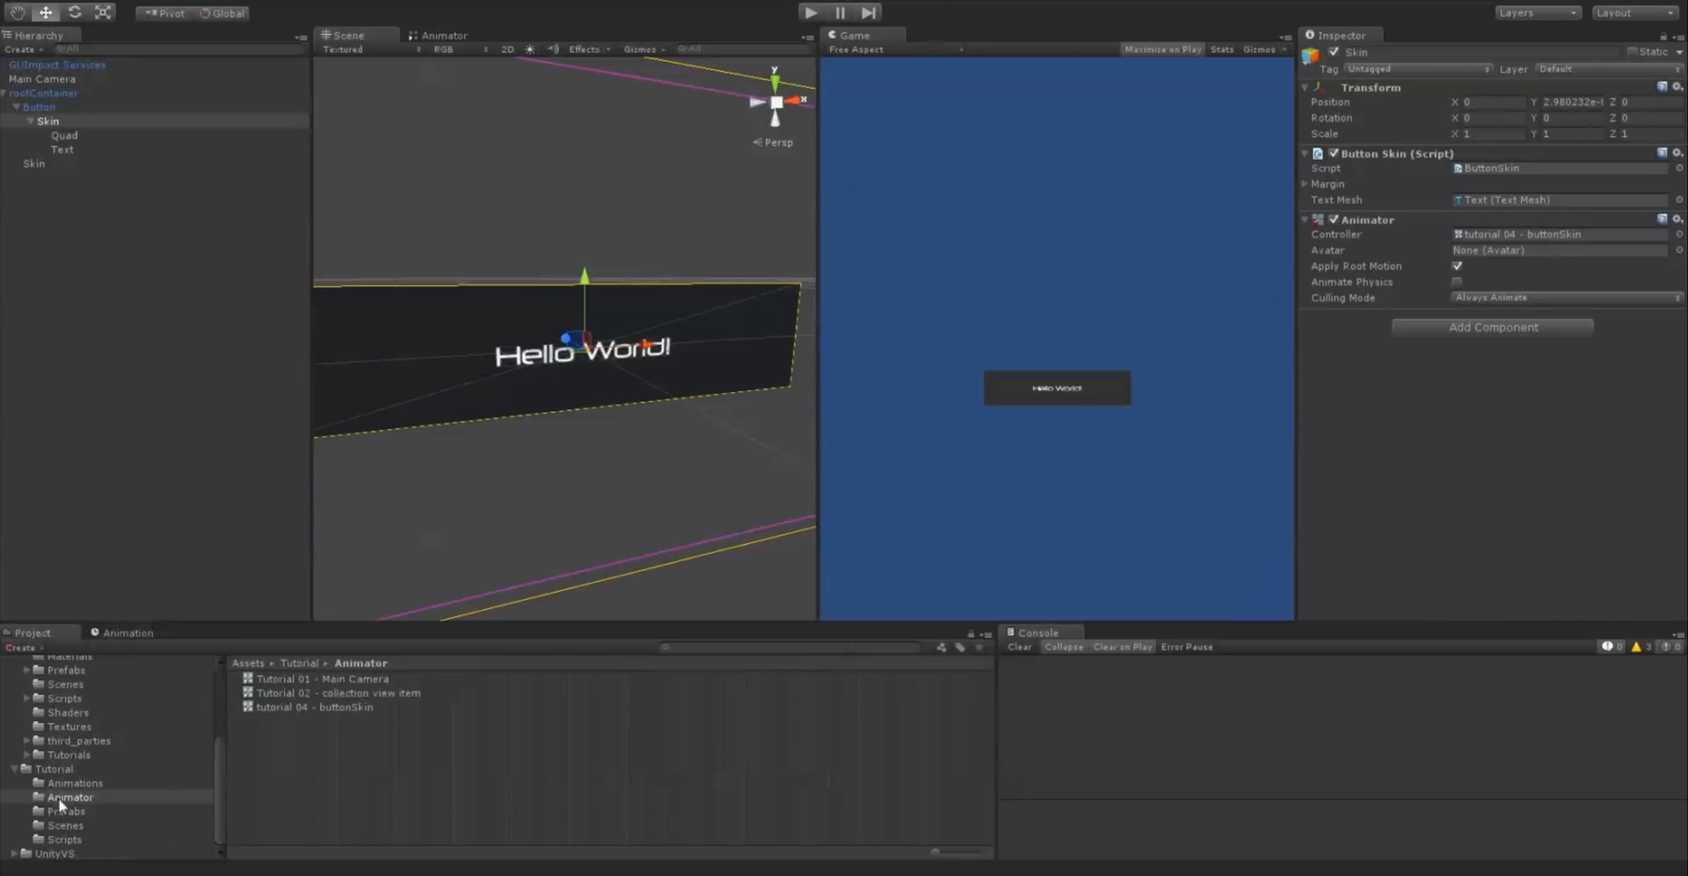
{"action": "left_click", "coordinate": [86, 784]}
{"action": "left_click", "coordinate": [123, 633]}
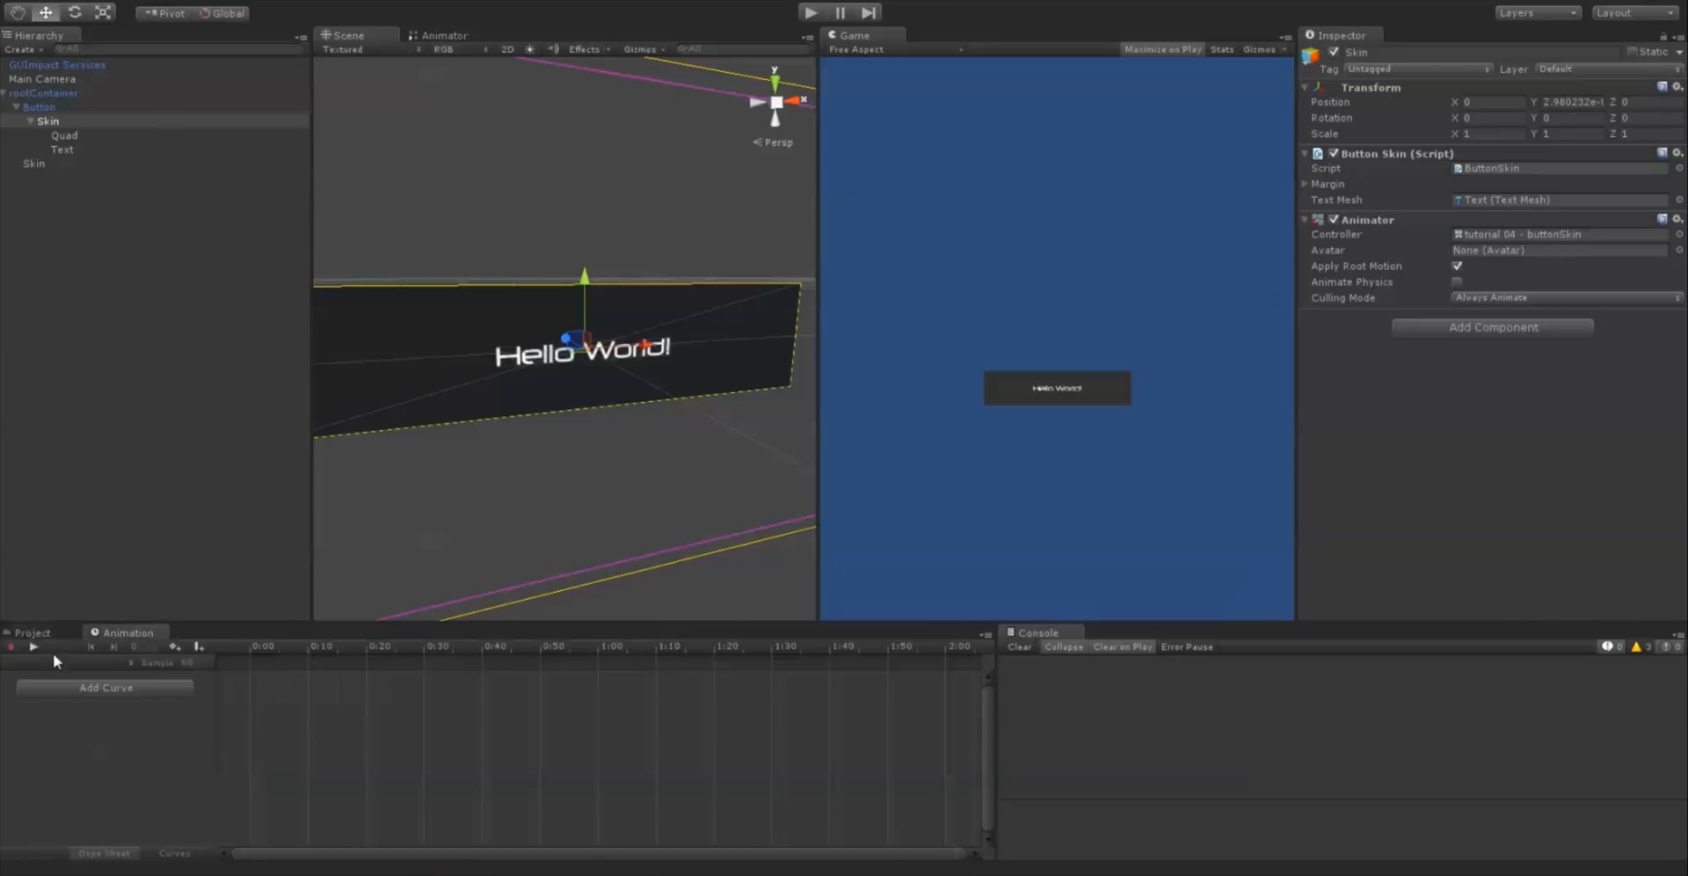
{"action": "left_click", "coordinate": [55, 662]}
{"action": "left_click", "coordinate": [90, 685]}
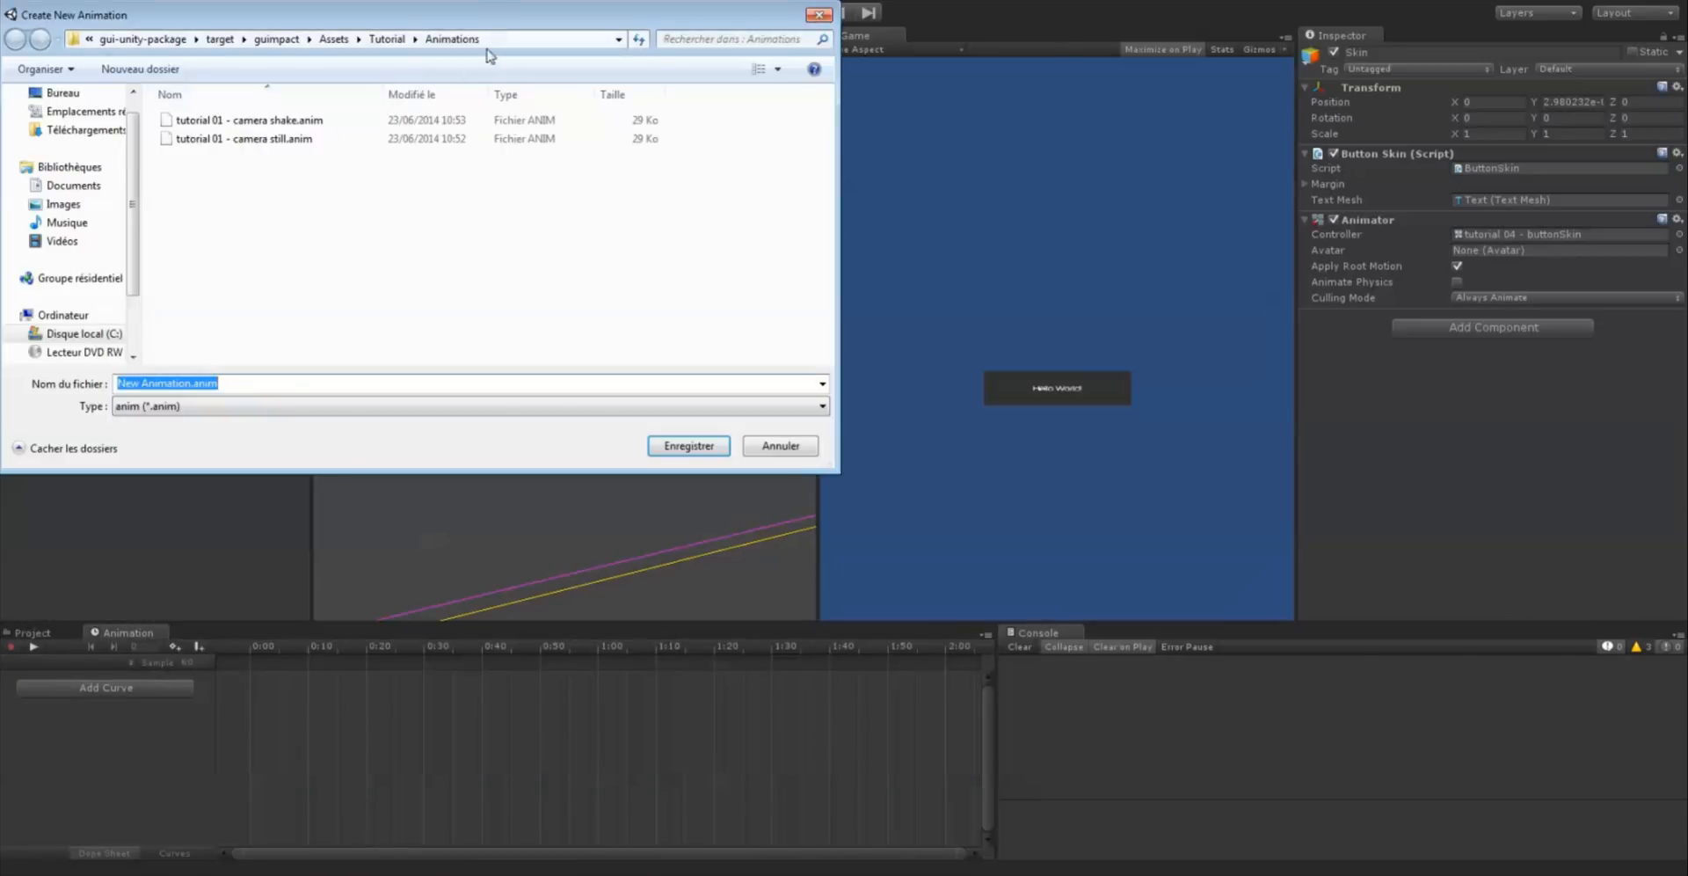
{"action": "type", "text": "tutori"}
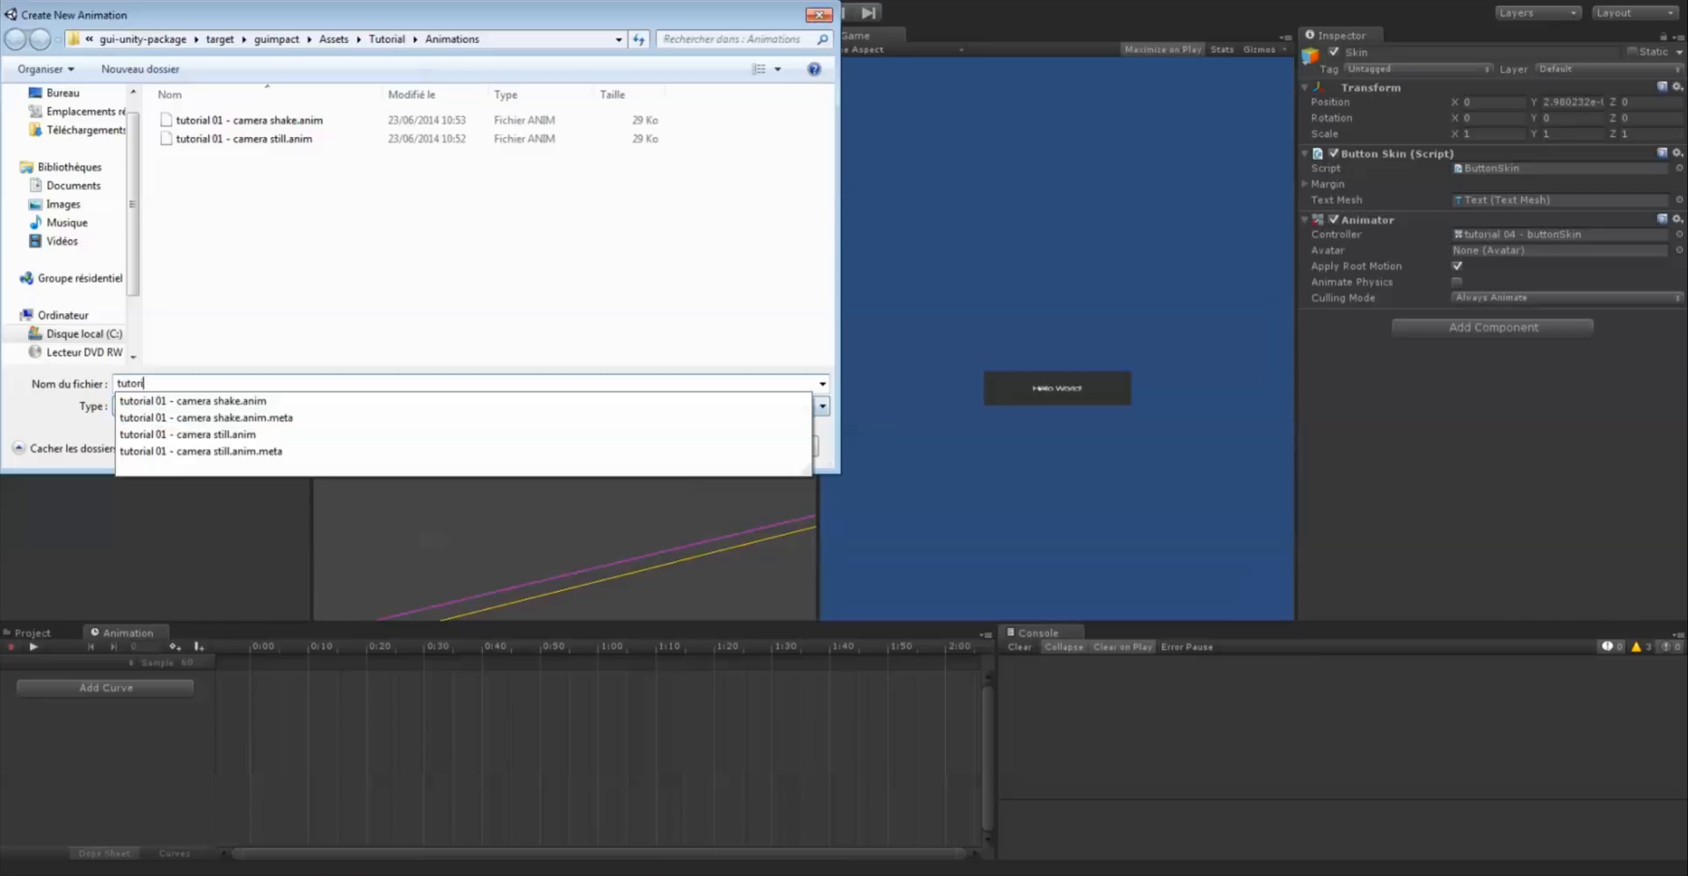
{"action": "type", "text": "al 04"}
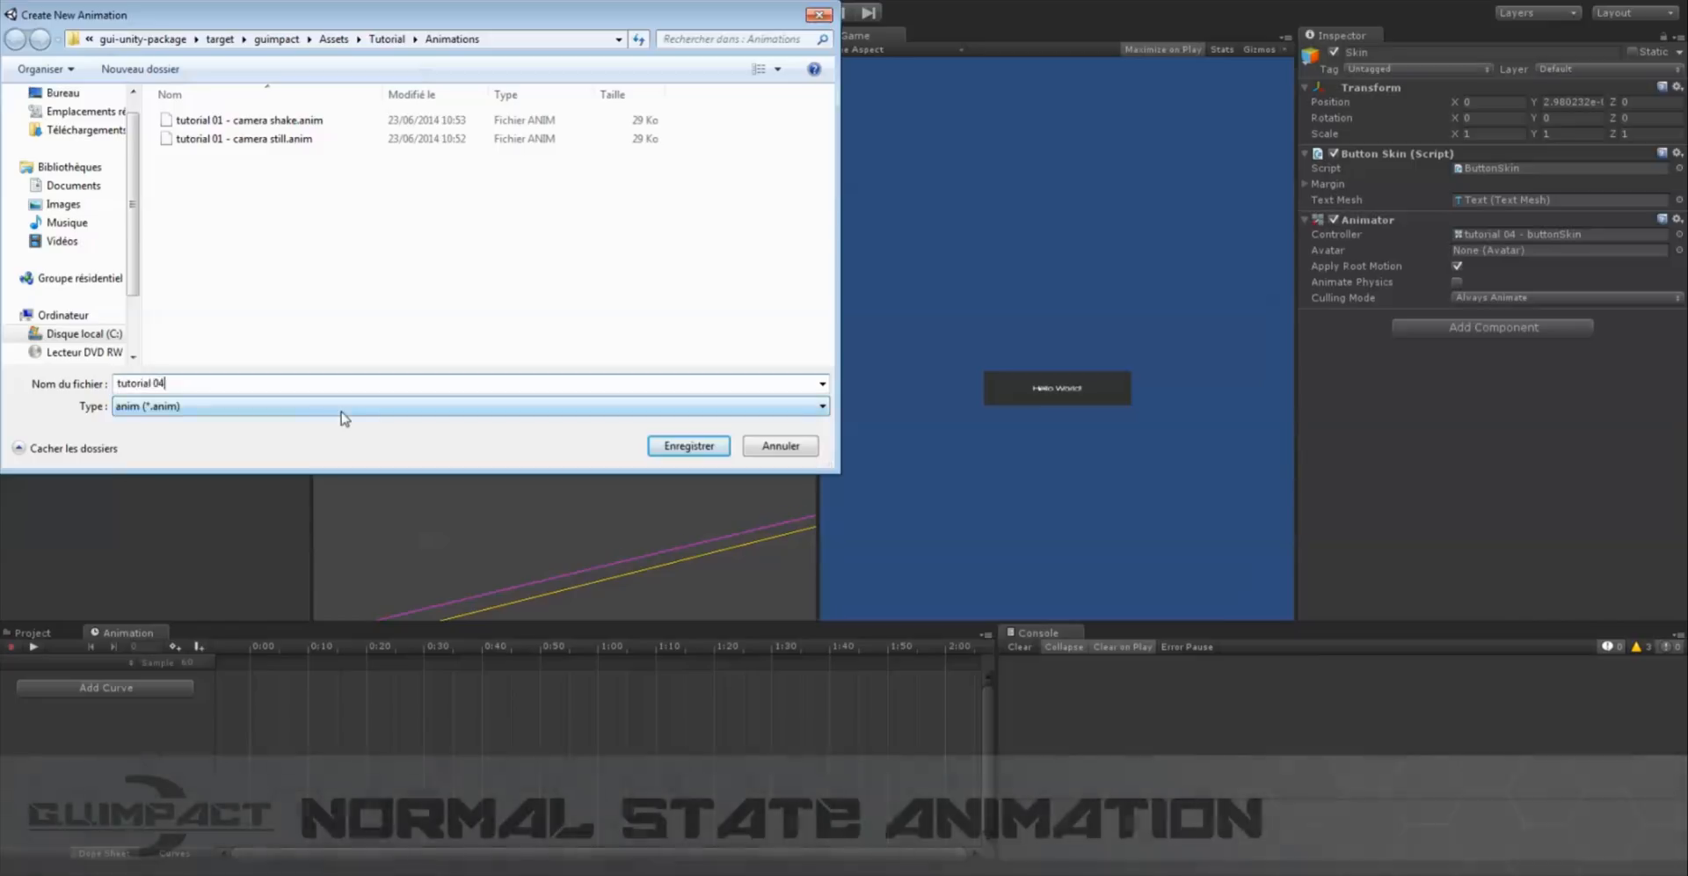
{"action": "type", "text": " - buttonSkin"}
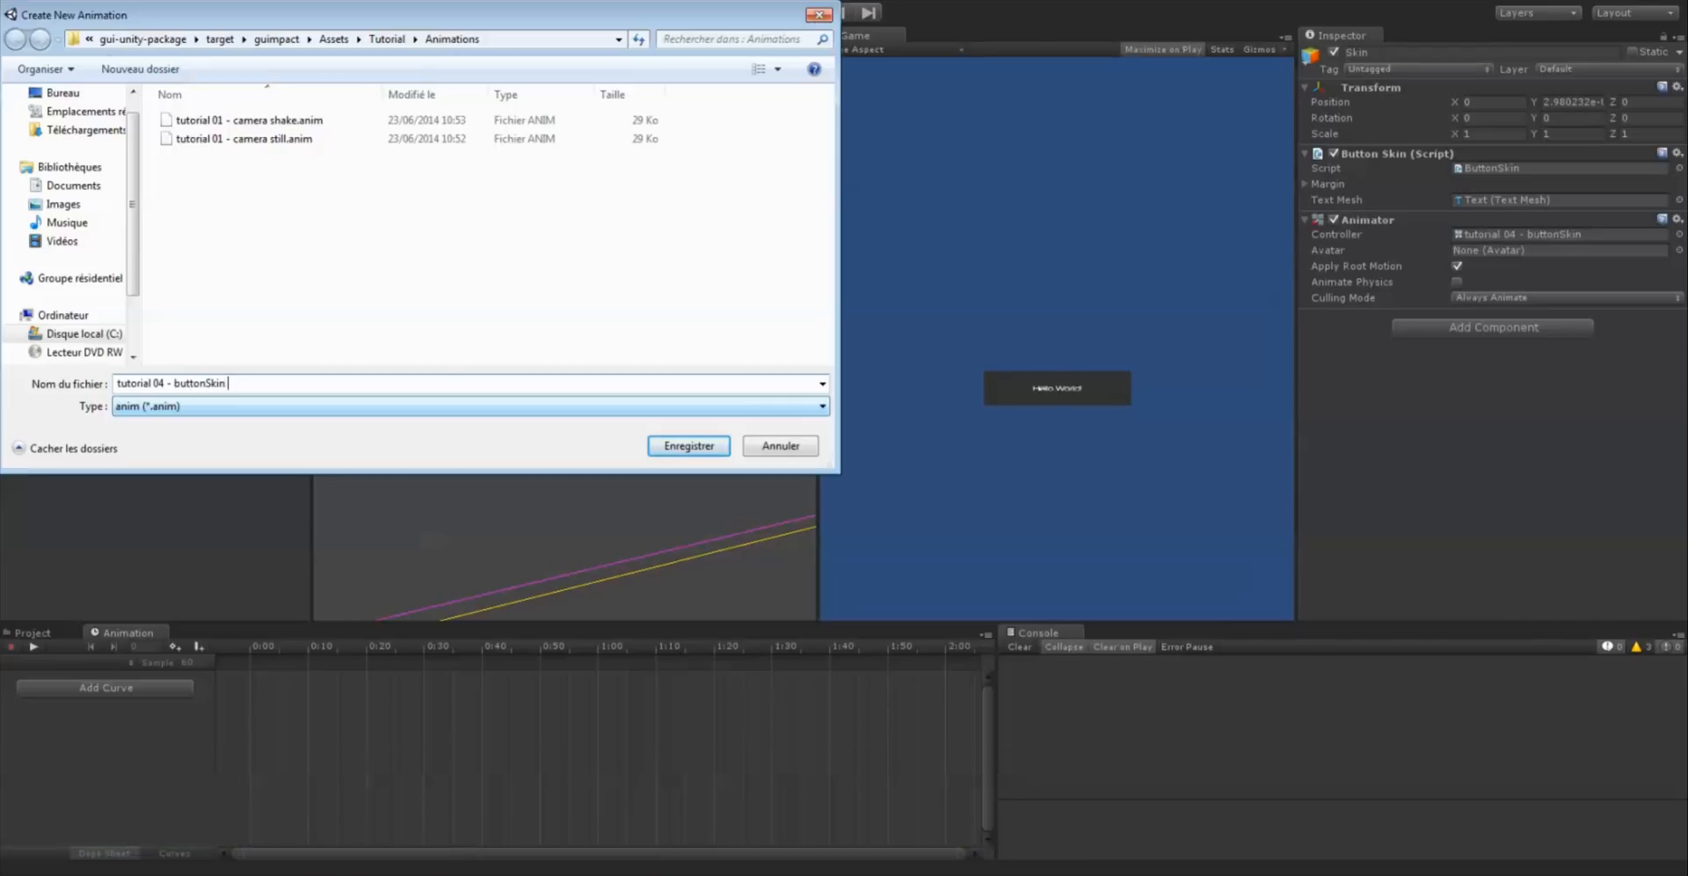
{"action": "type", "text": " - normal"}
{"action": "key", "text": "Return"}
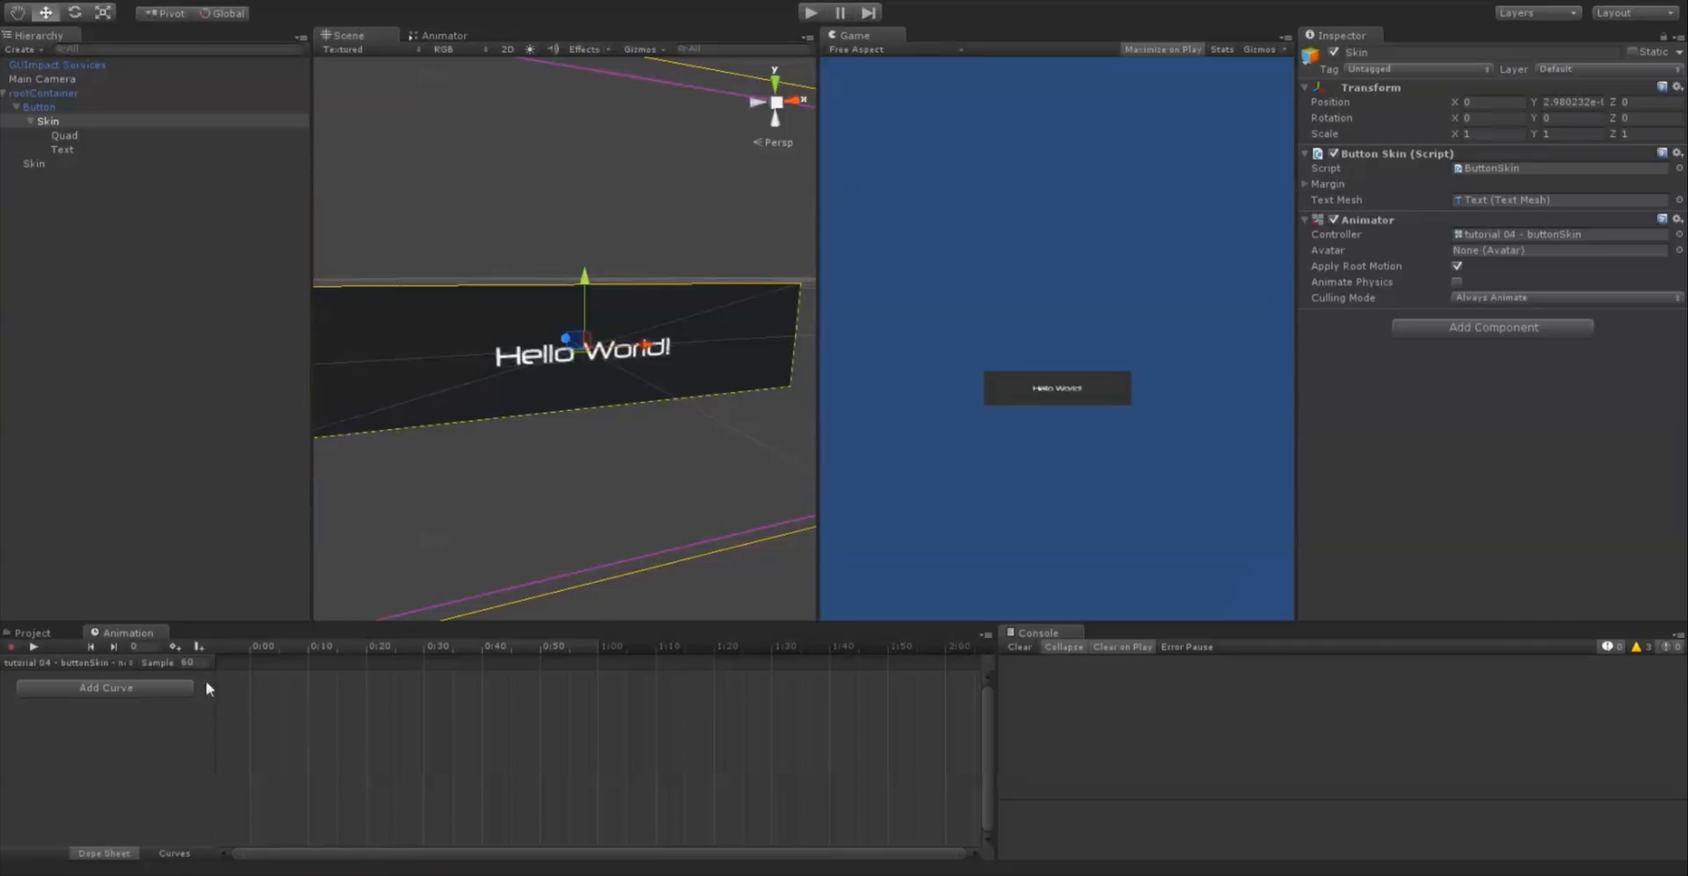
{"action": "left_click_drag", "start_coordinate": [215, 694], "coordinate": [330, 705]}
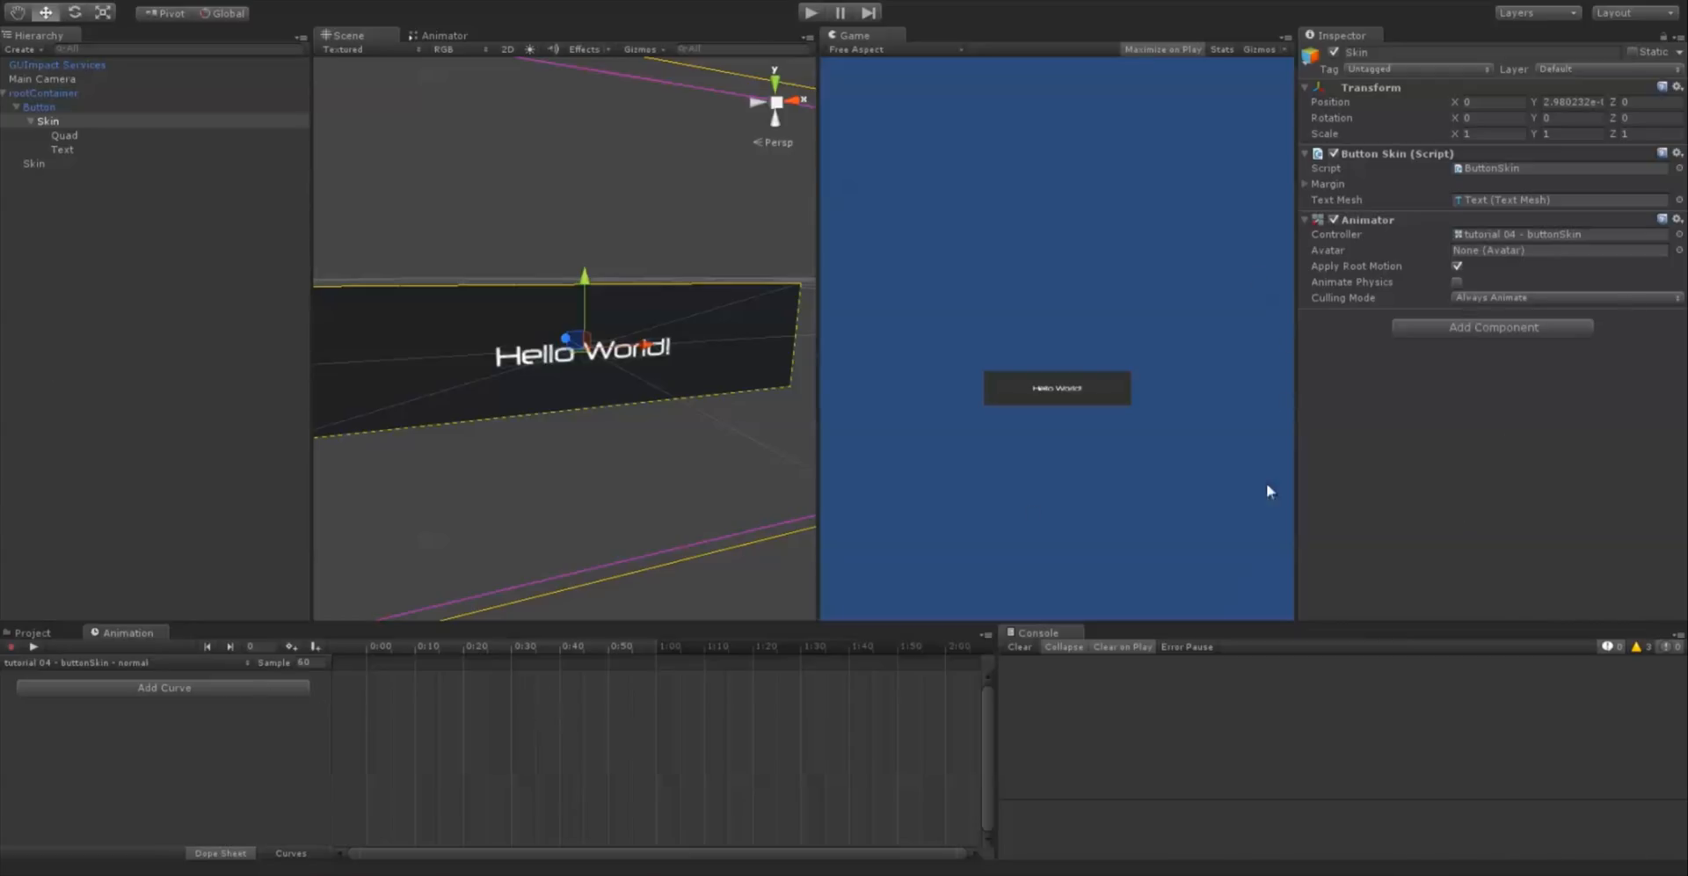
Add the Quad's Mesh Renderer Material._Color property to the normal animation clip
{"action": "left_click_drag", "start_coordinate": [617, 396], "coordinate": [619, 463], "text": "alt"}
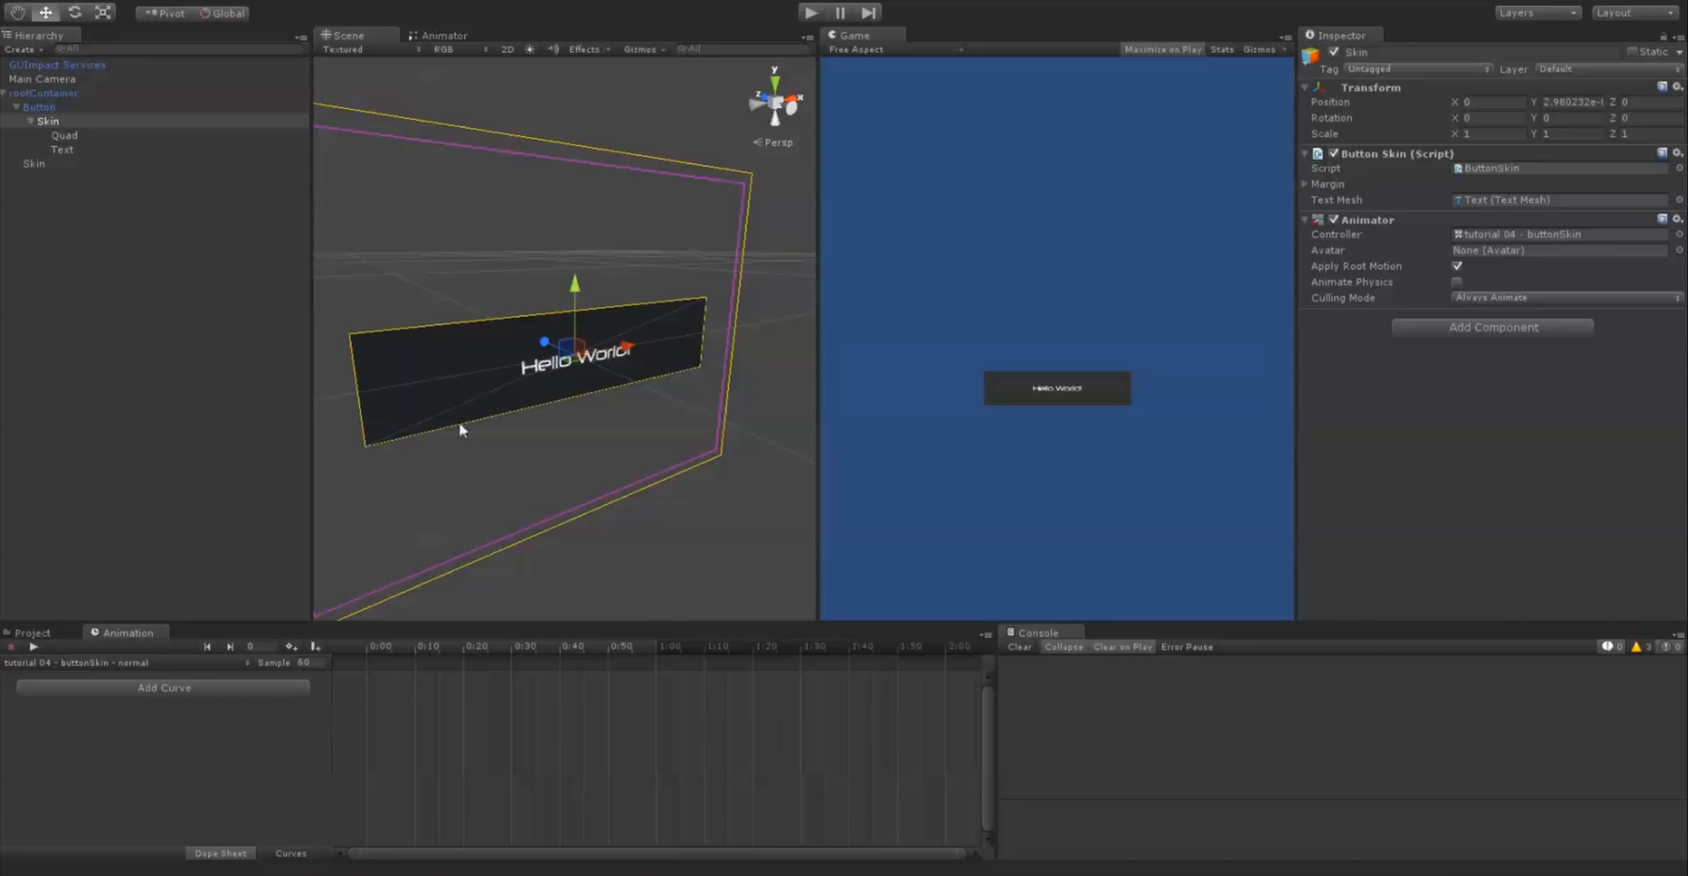
{"action": "left_click_drag", "start_coordinate": [448, 644], "coordinate": [276, 651]}
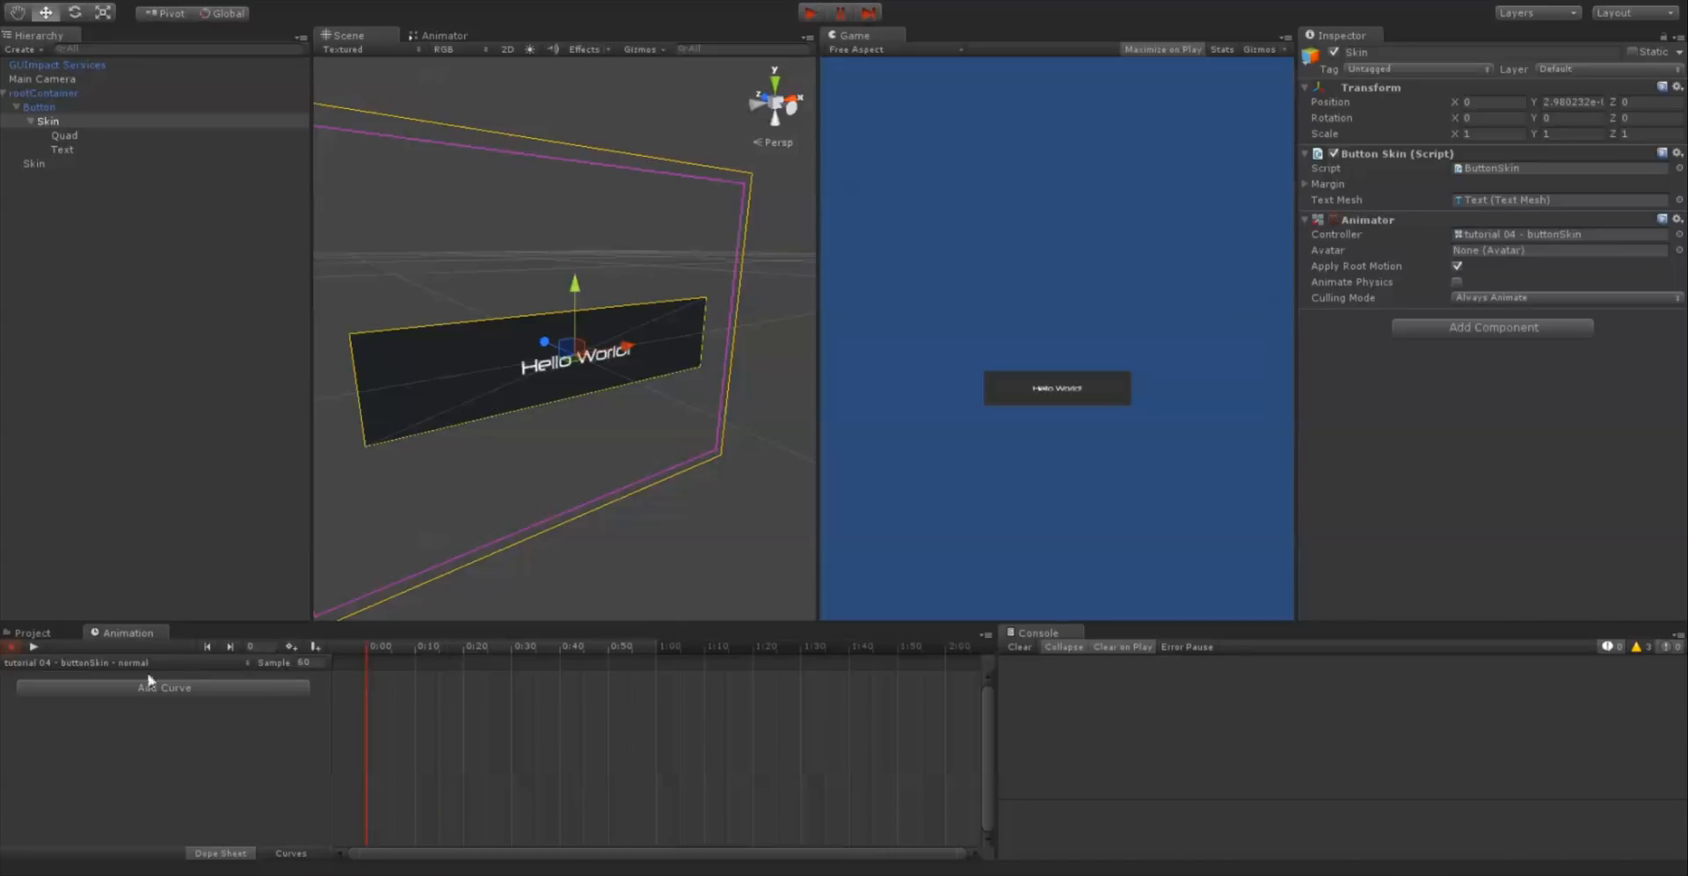
{"action": "left_click", "coordinate": [260, 689]}
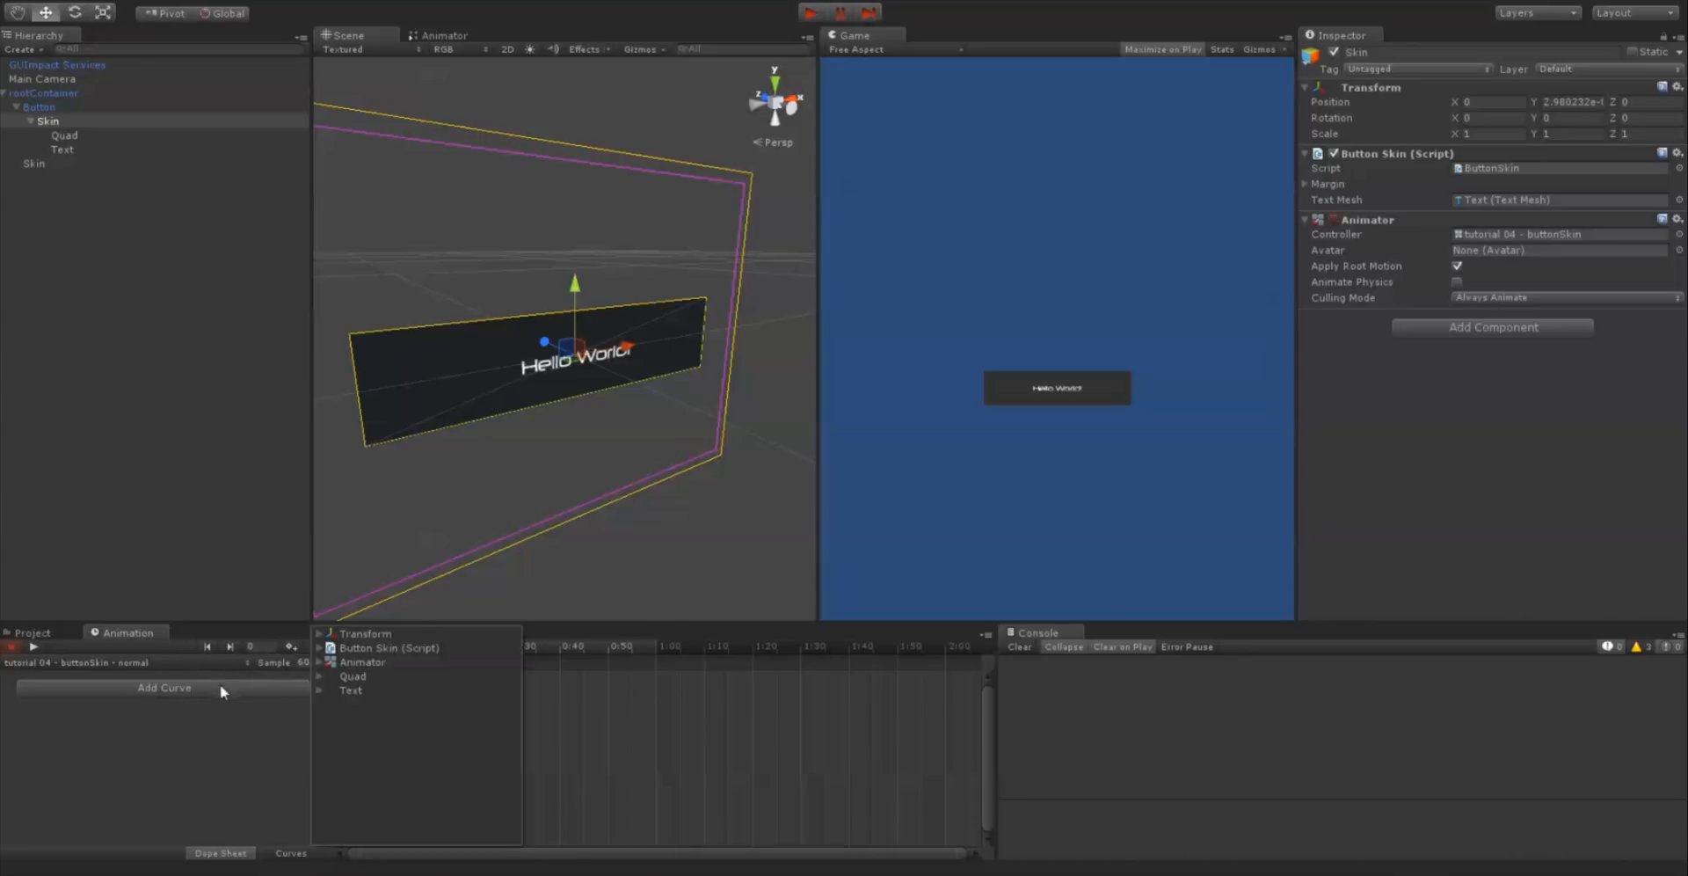
{"action": "left_click", "coordinate": [320, 675]}
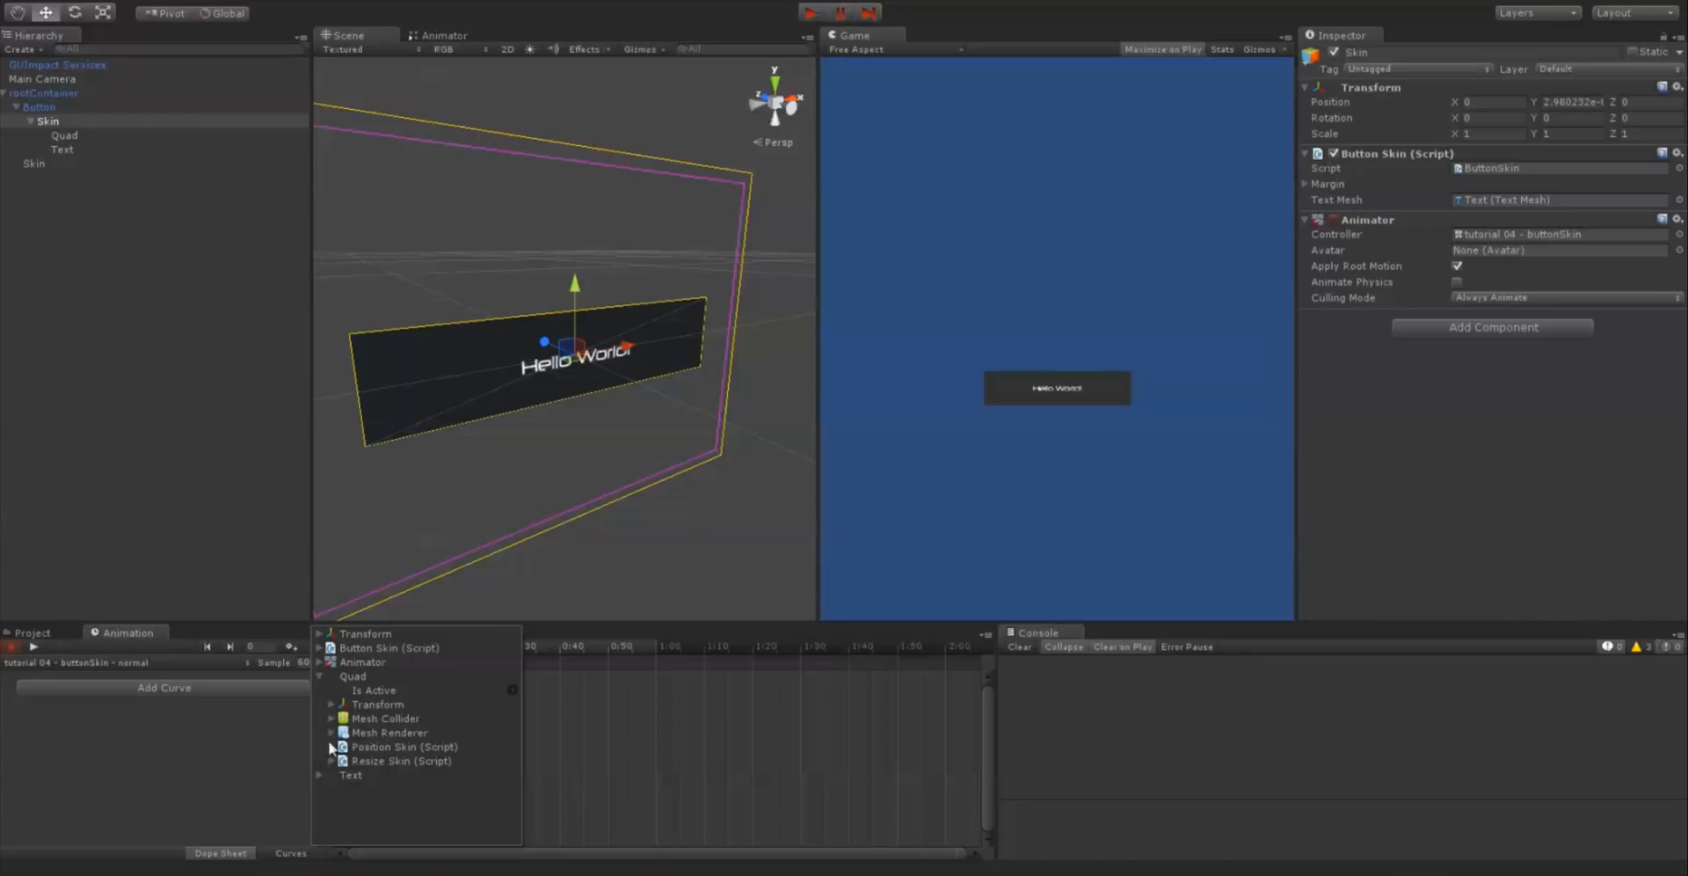
{"action": "left_click", "coordinate": [331, 733]}
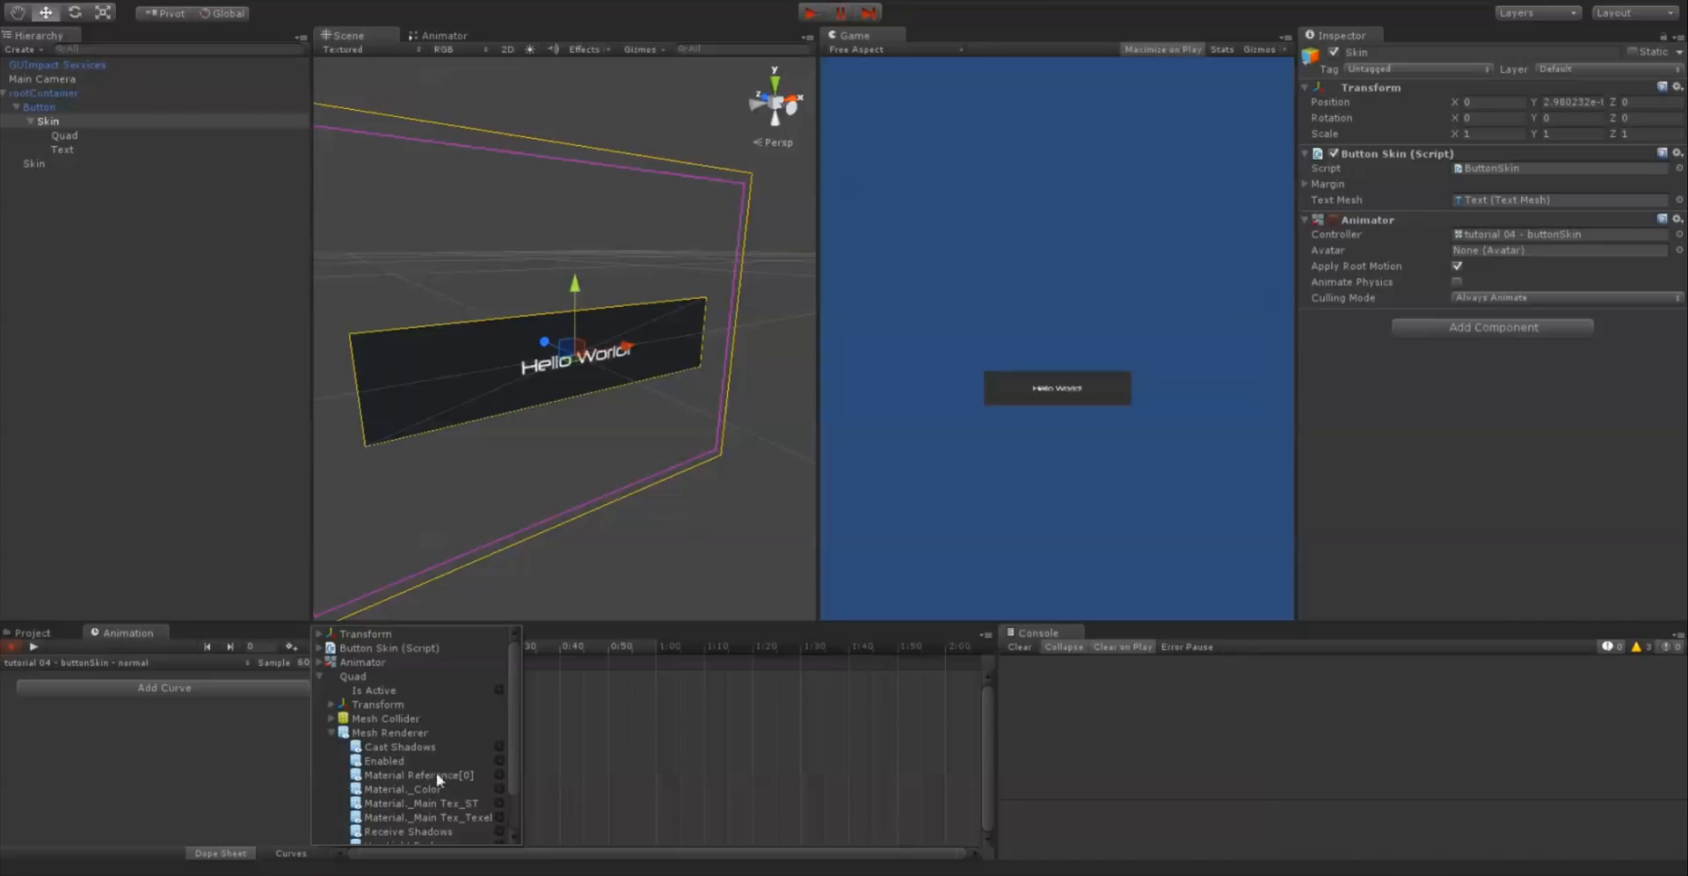
{"action": "scroll", "coordinate": [455, 789], "scroll_direction": "down", "scroll_amount": 3}
{"action": "left_click", "coordinate": [499, 738]}
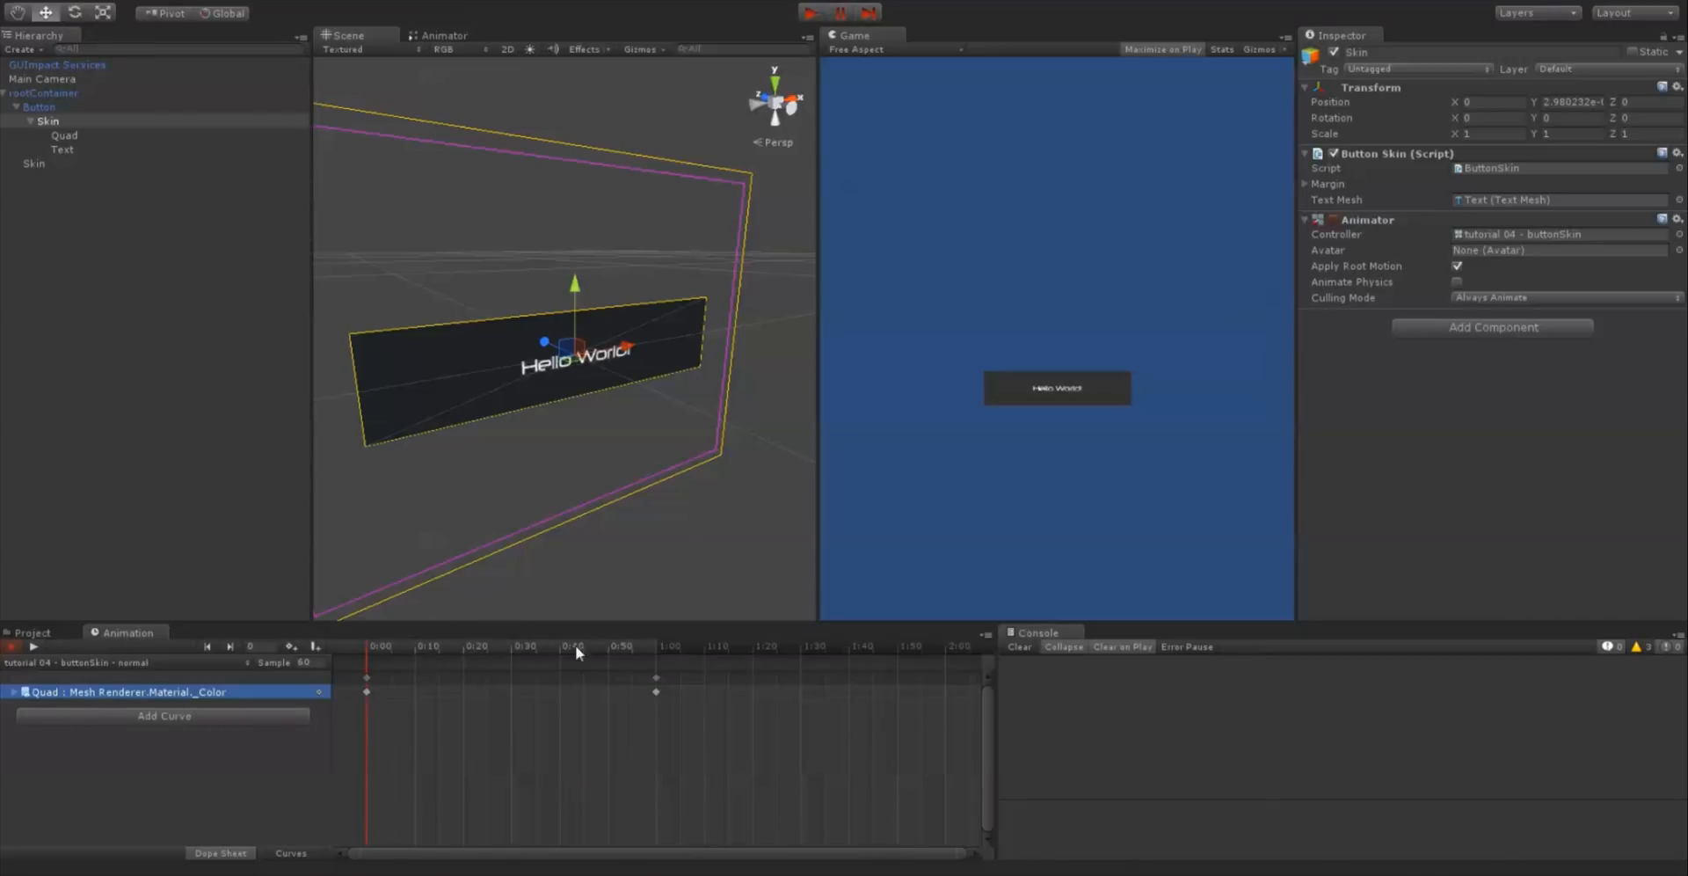
Expand the Quad's color property and set its alpha to 1 at frame 0
{"action": "left_click_drag", "start_coordinate": [575, 646], "coordinate": [546, 649]}
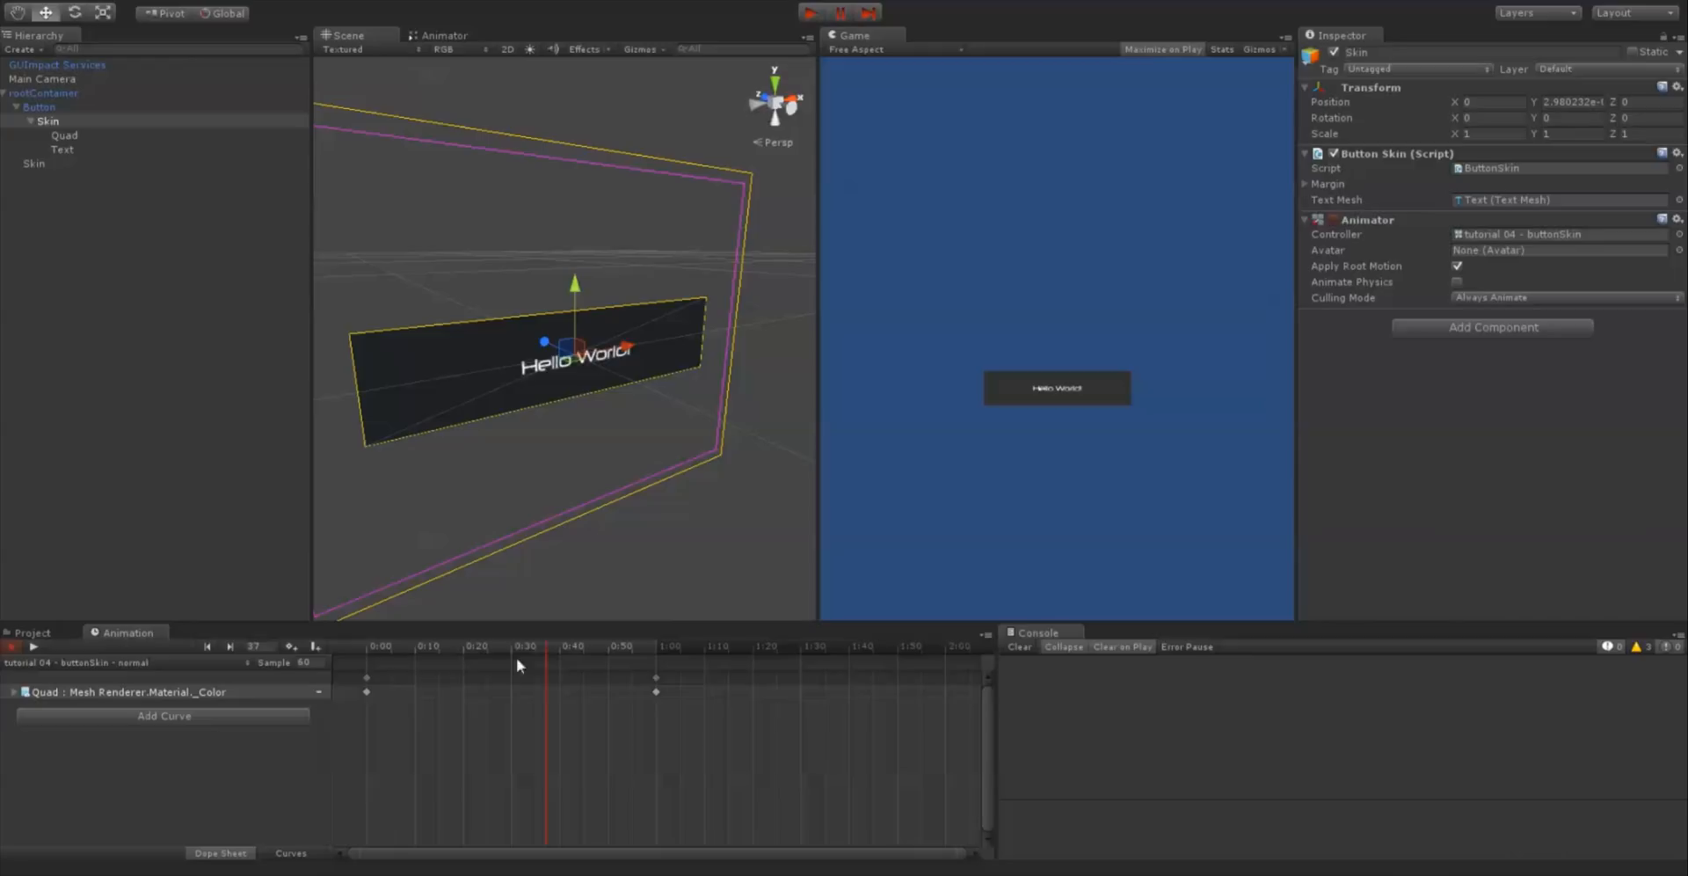
{"action": "left_click", "coordinate": [13, 692]}
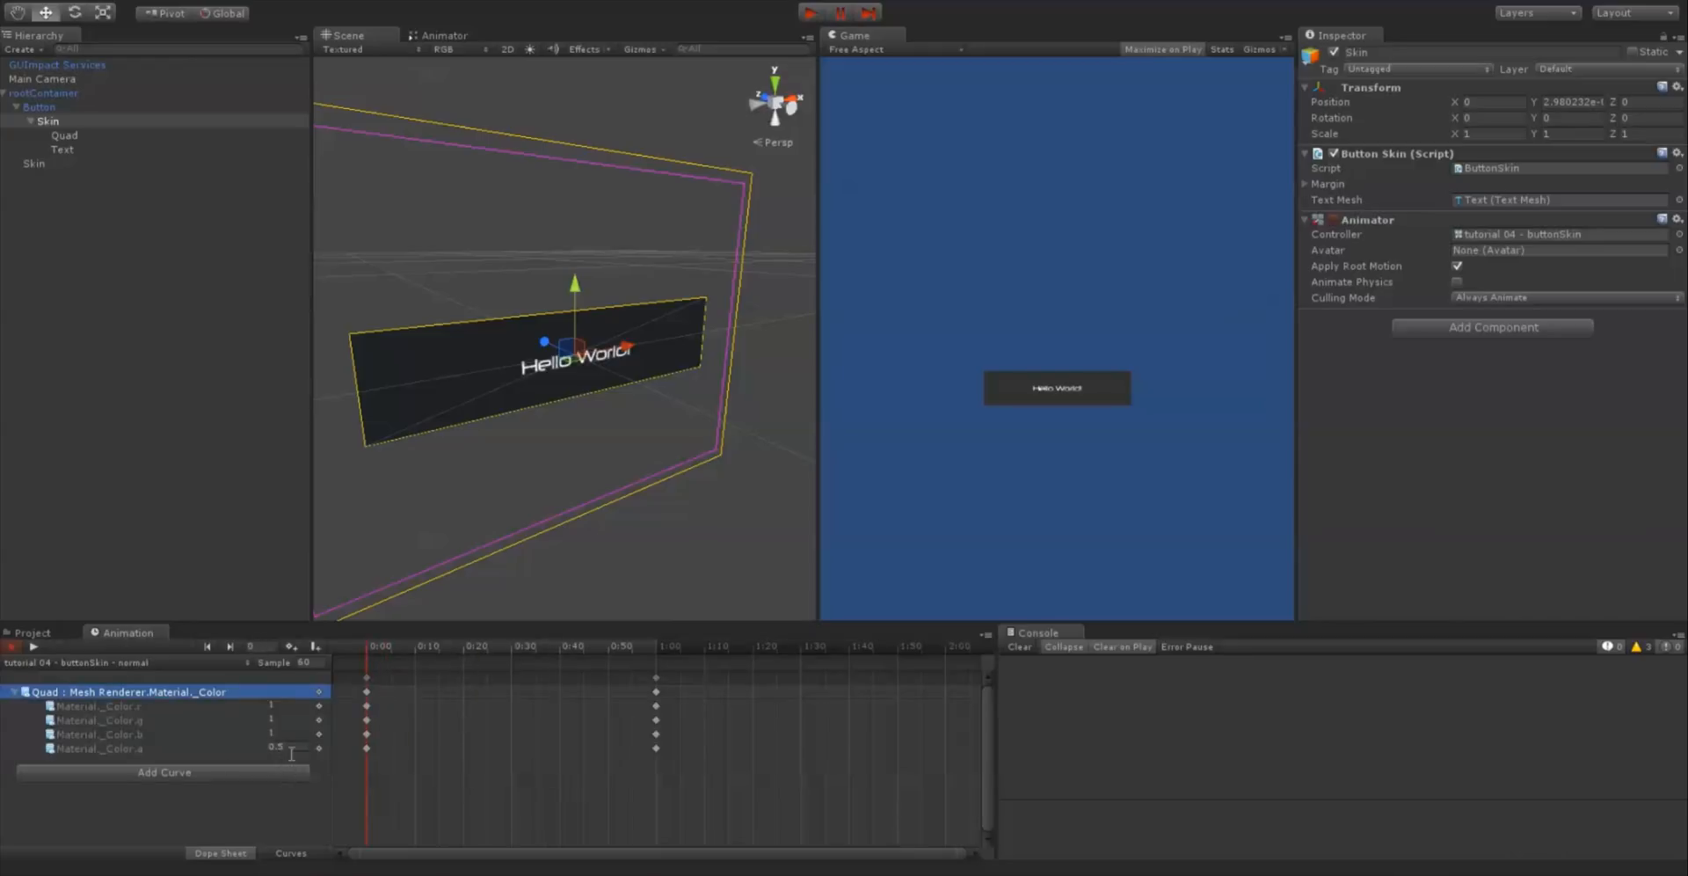
{"action": "left_click", "coordinate": [290, 746]}
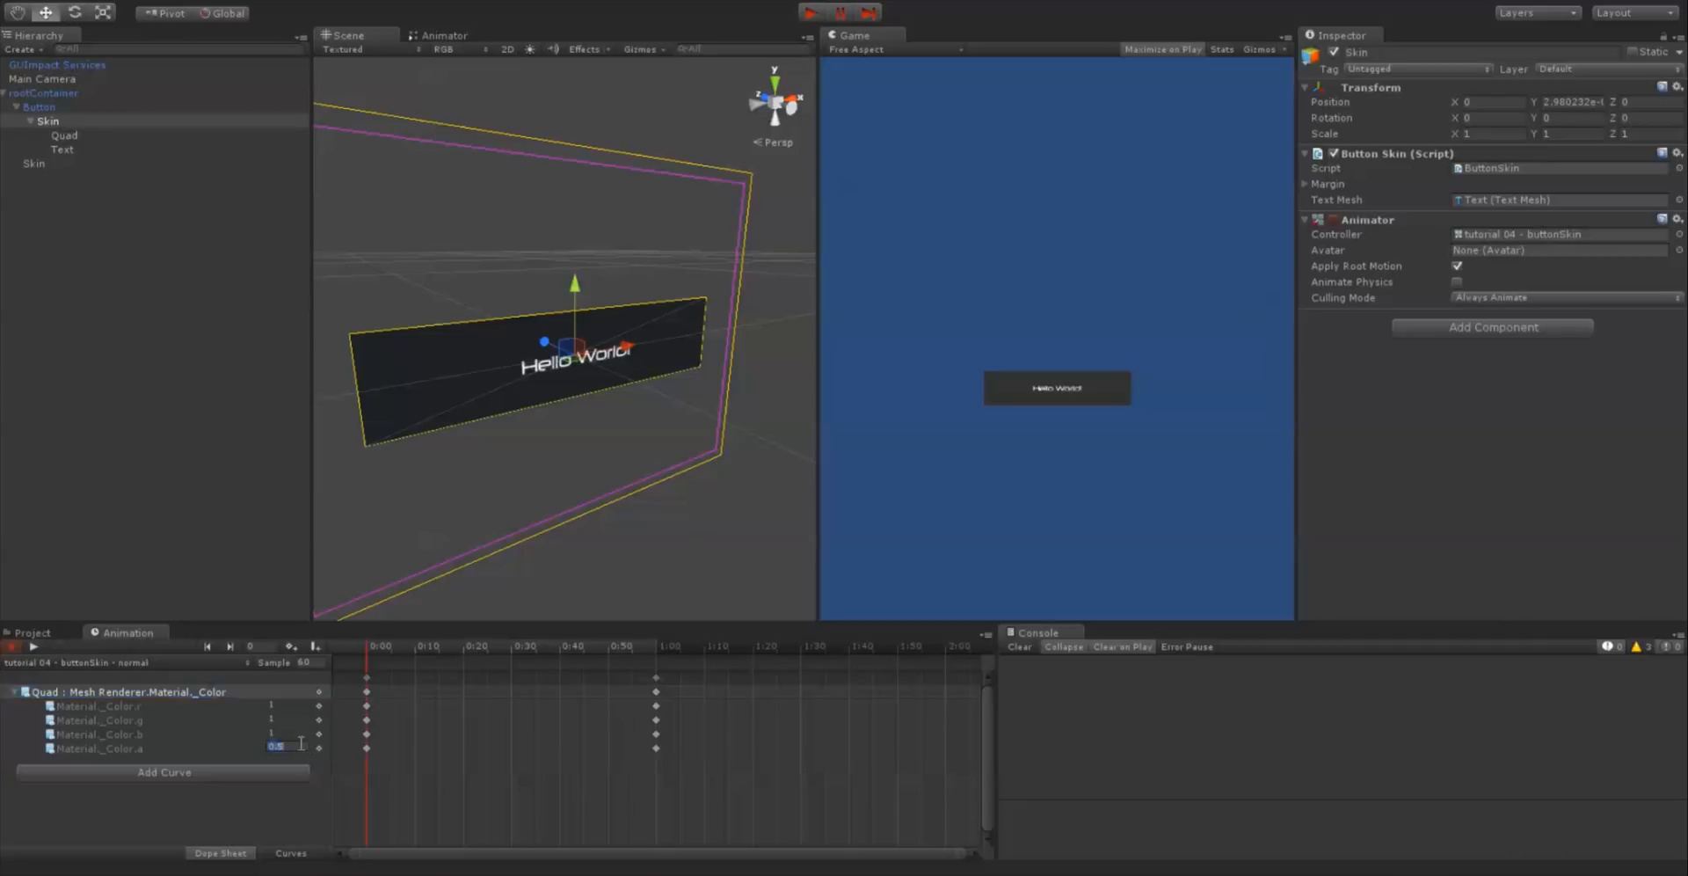
{"action": "type", "text": "1"}
At frame 60, set the Quad's green and blue color values to 0 and its alpha to 1
{"action": "left_click_drag", "start_coordinate": [422, 650], "coordinate": [661, 639]}
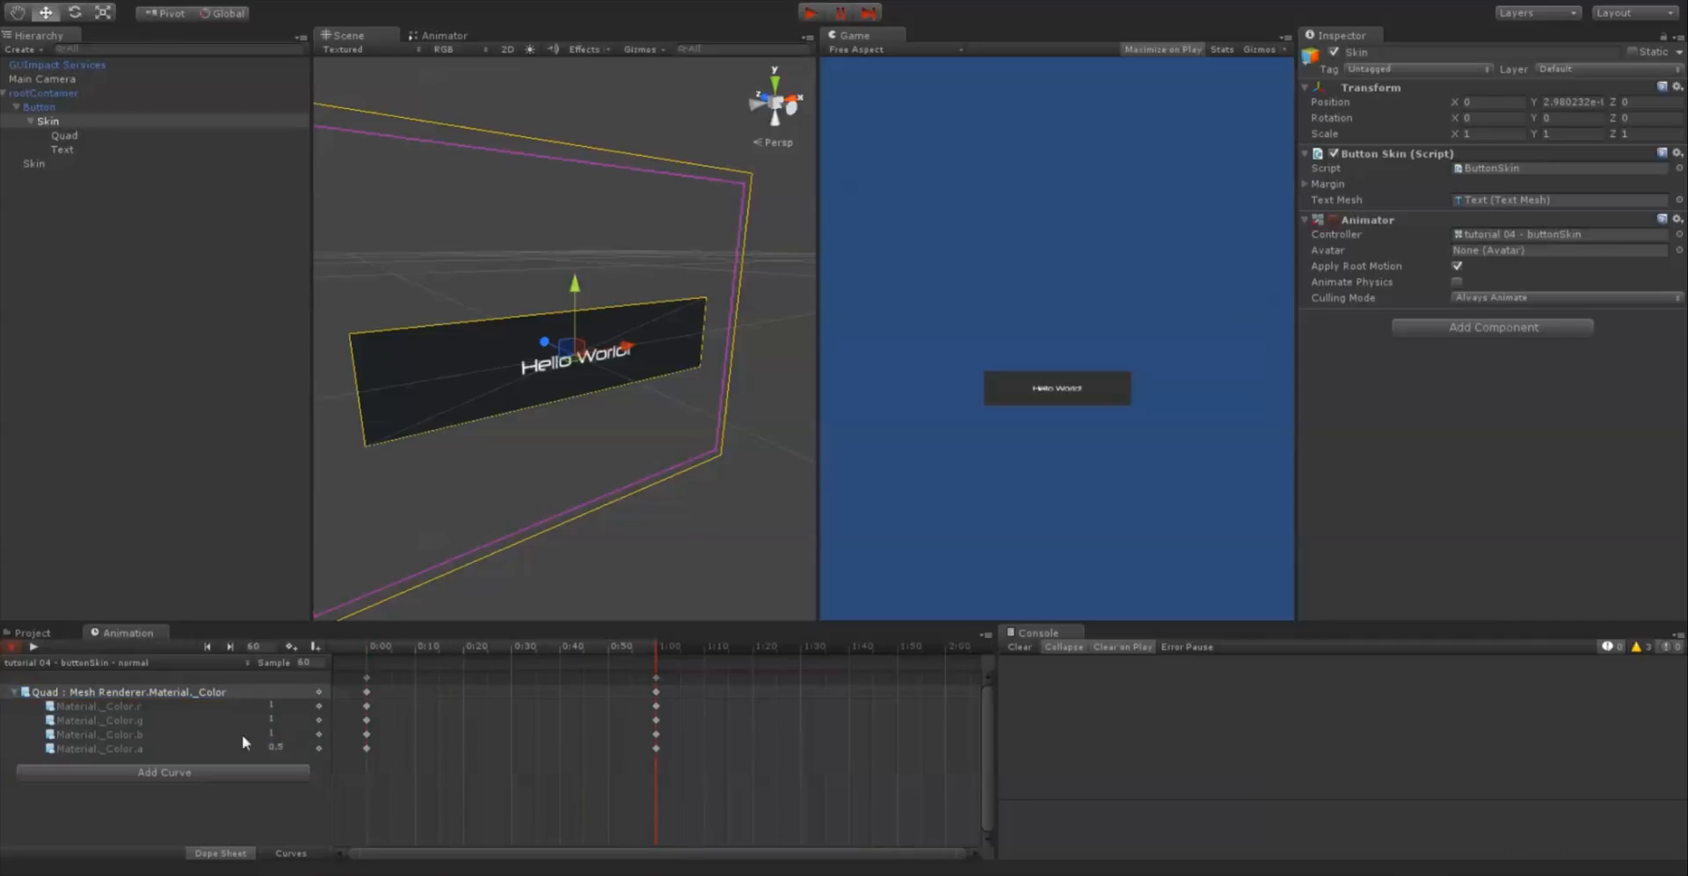
{"action": "left_click", "coordinate": [289, 719]}
{"action": "key", "text": "BackSpace"}
{"action": "type", "text": "0"}
{"action": "key", "text": "Tab"}
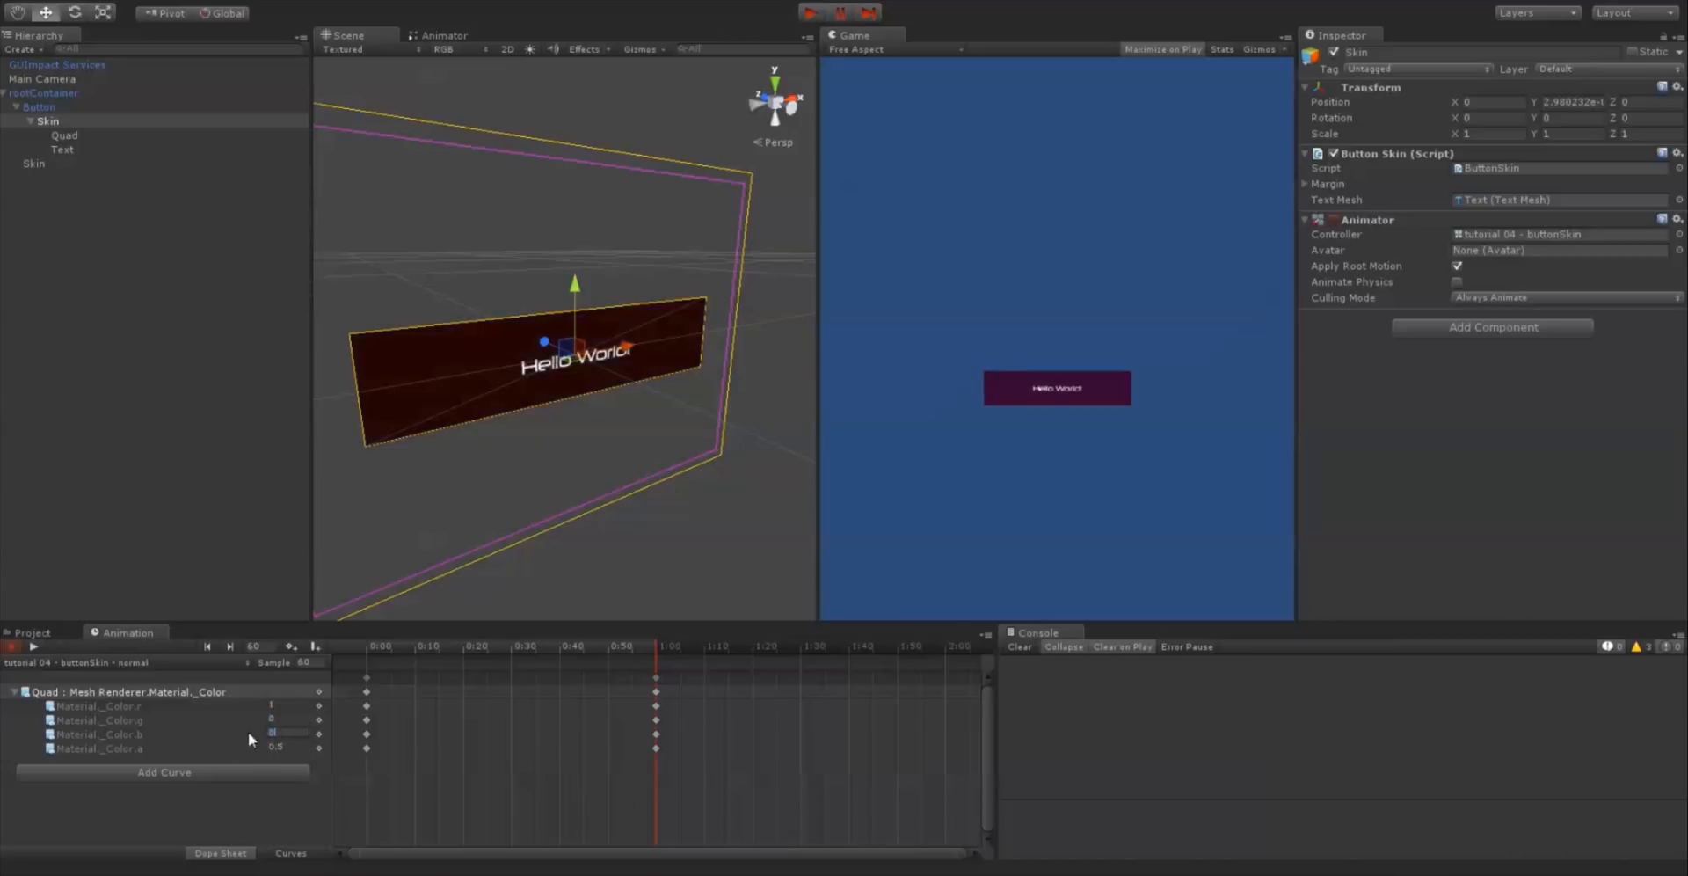
{"action": "type", "text": "0"}
{"action": "key", "text": "Return"}
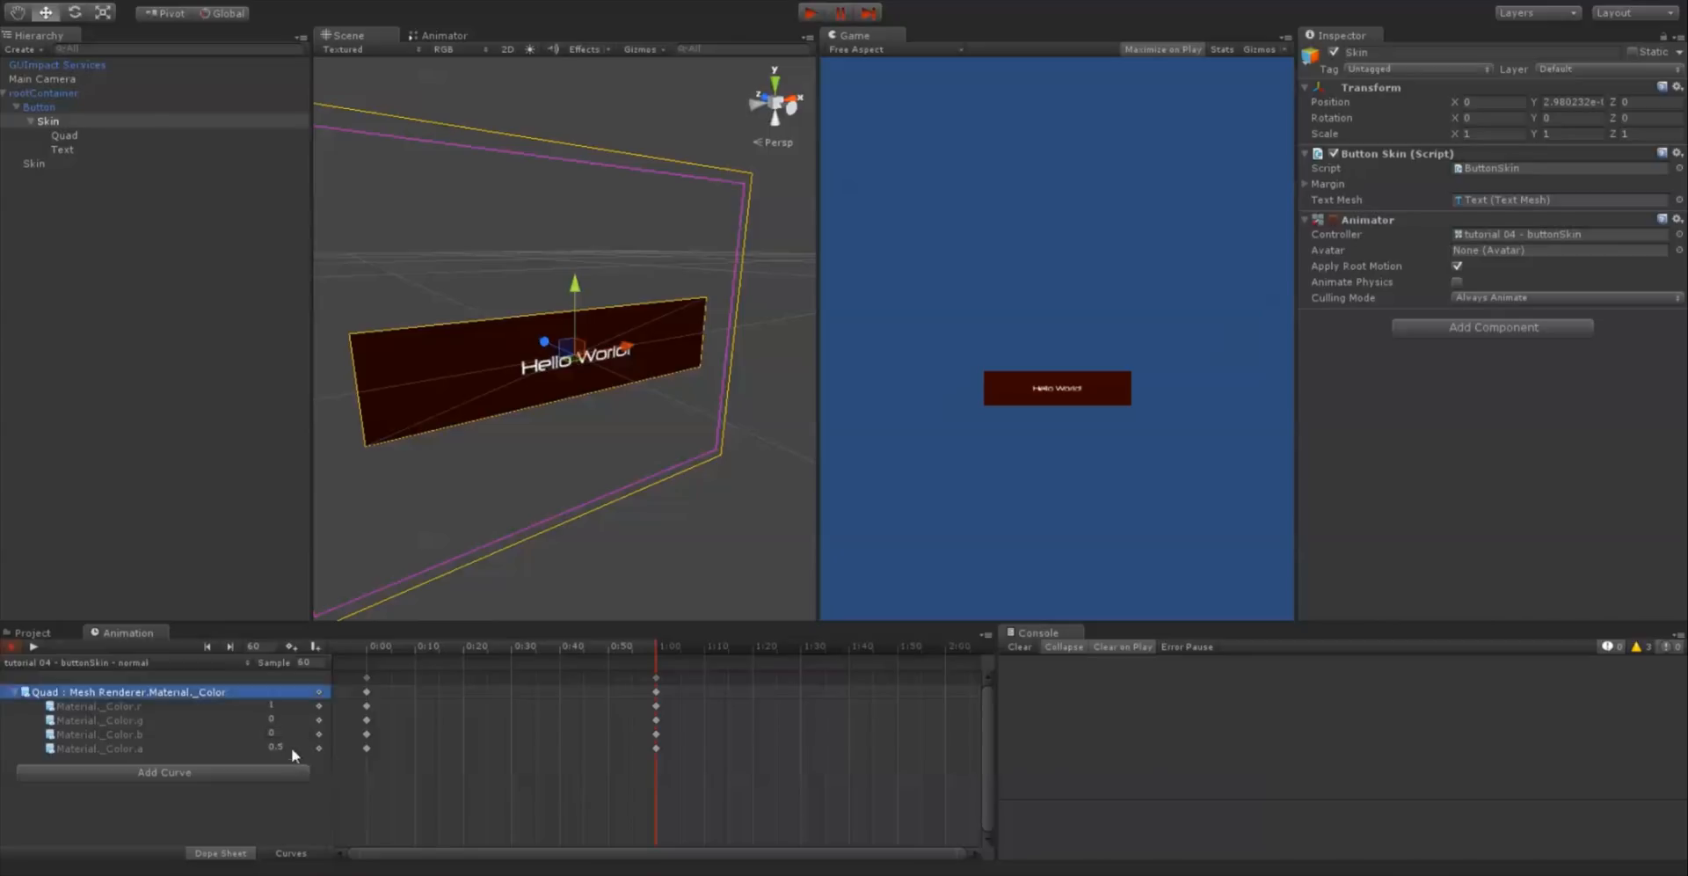
{"action": "left_click", "coordinate": [290, 748]}
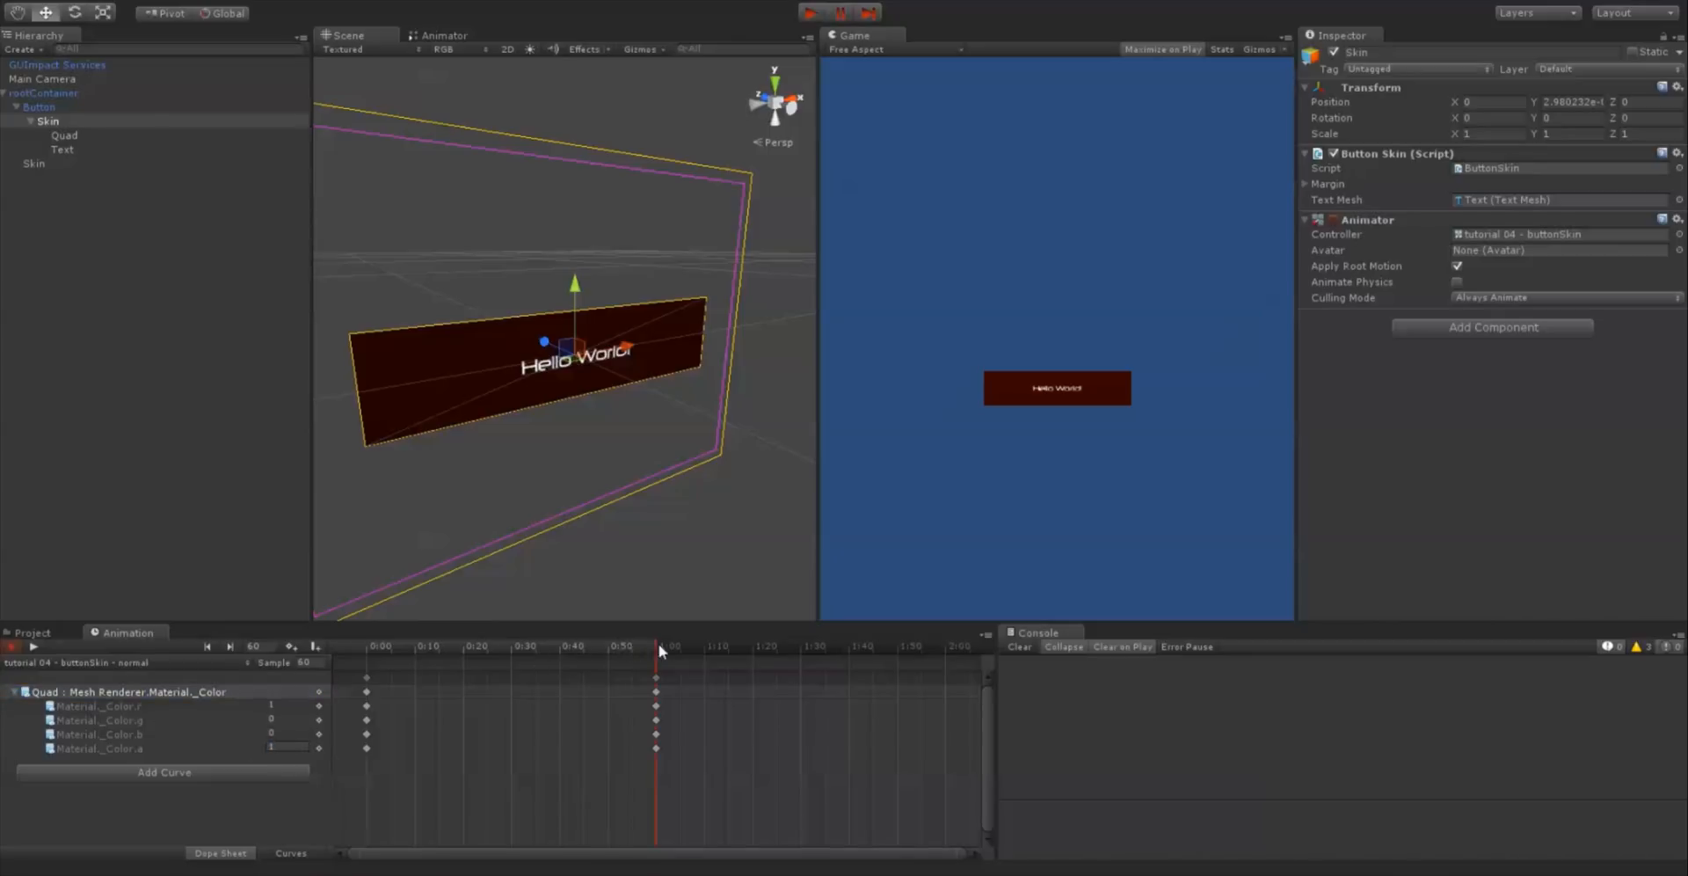
Copy the color keyframes from frame 0 to frame 120
{"action": "left_click_drag", "start_coordinate": [660, 646], "coordinate": [661, 679]}
{"action": "left_click", "coordinate": [656, 653]}
{"action": "left_click", "coordinate": [367, 677]}
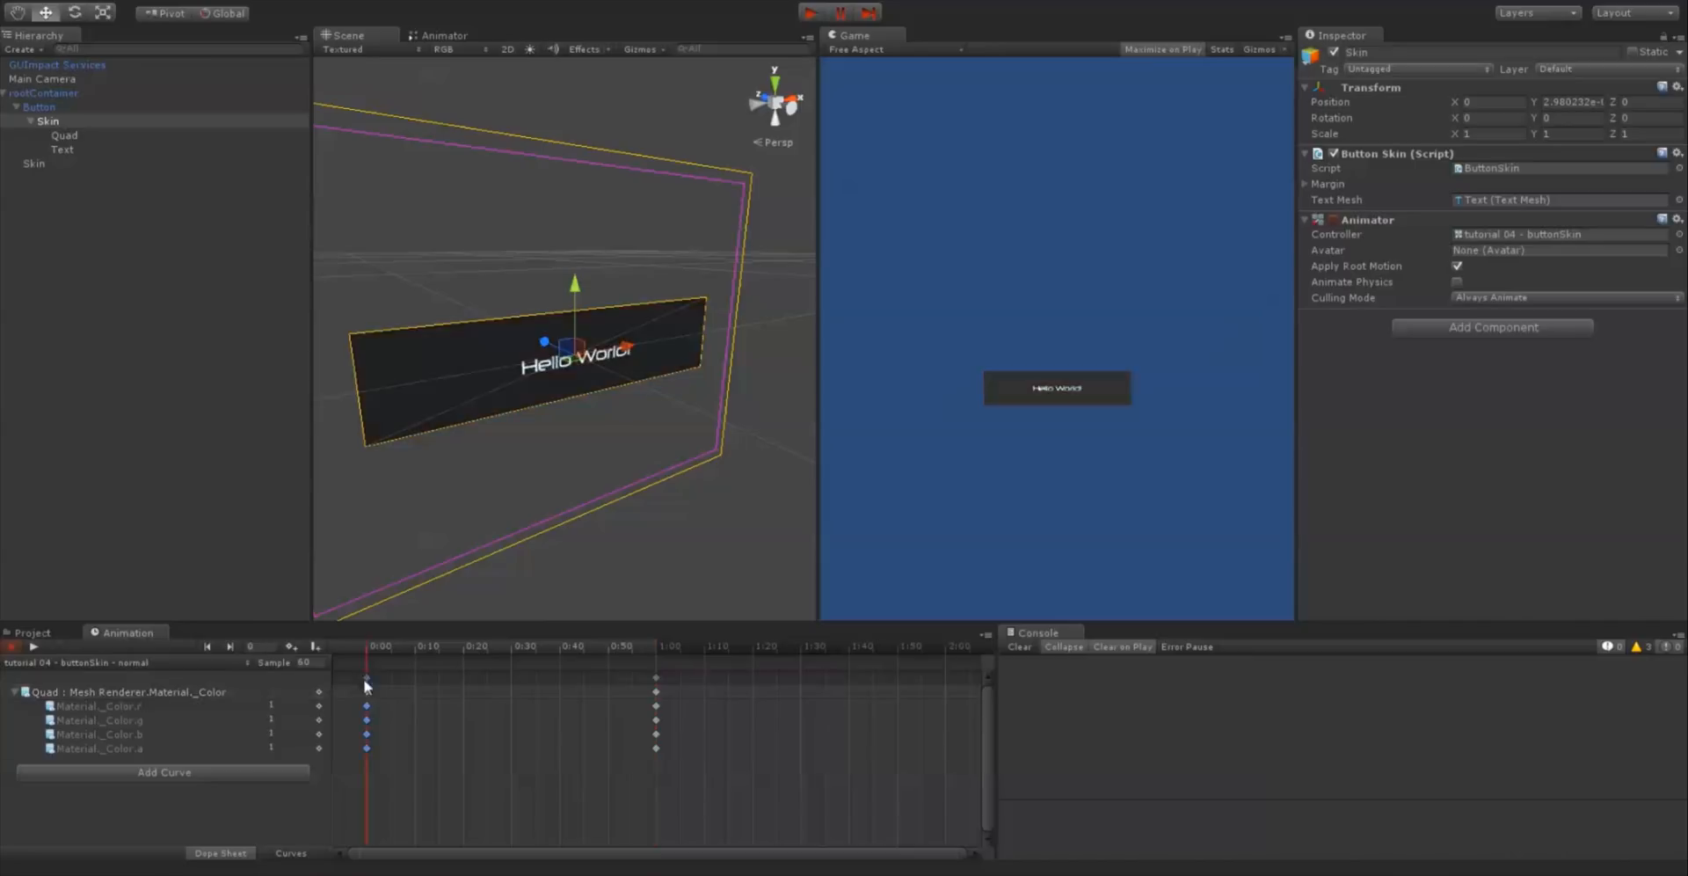
{"action": "left_click_drag", "start_coordinate": [886, 652], "coordinate": [946, 652]}
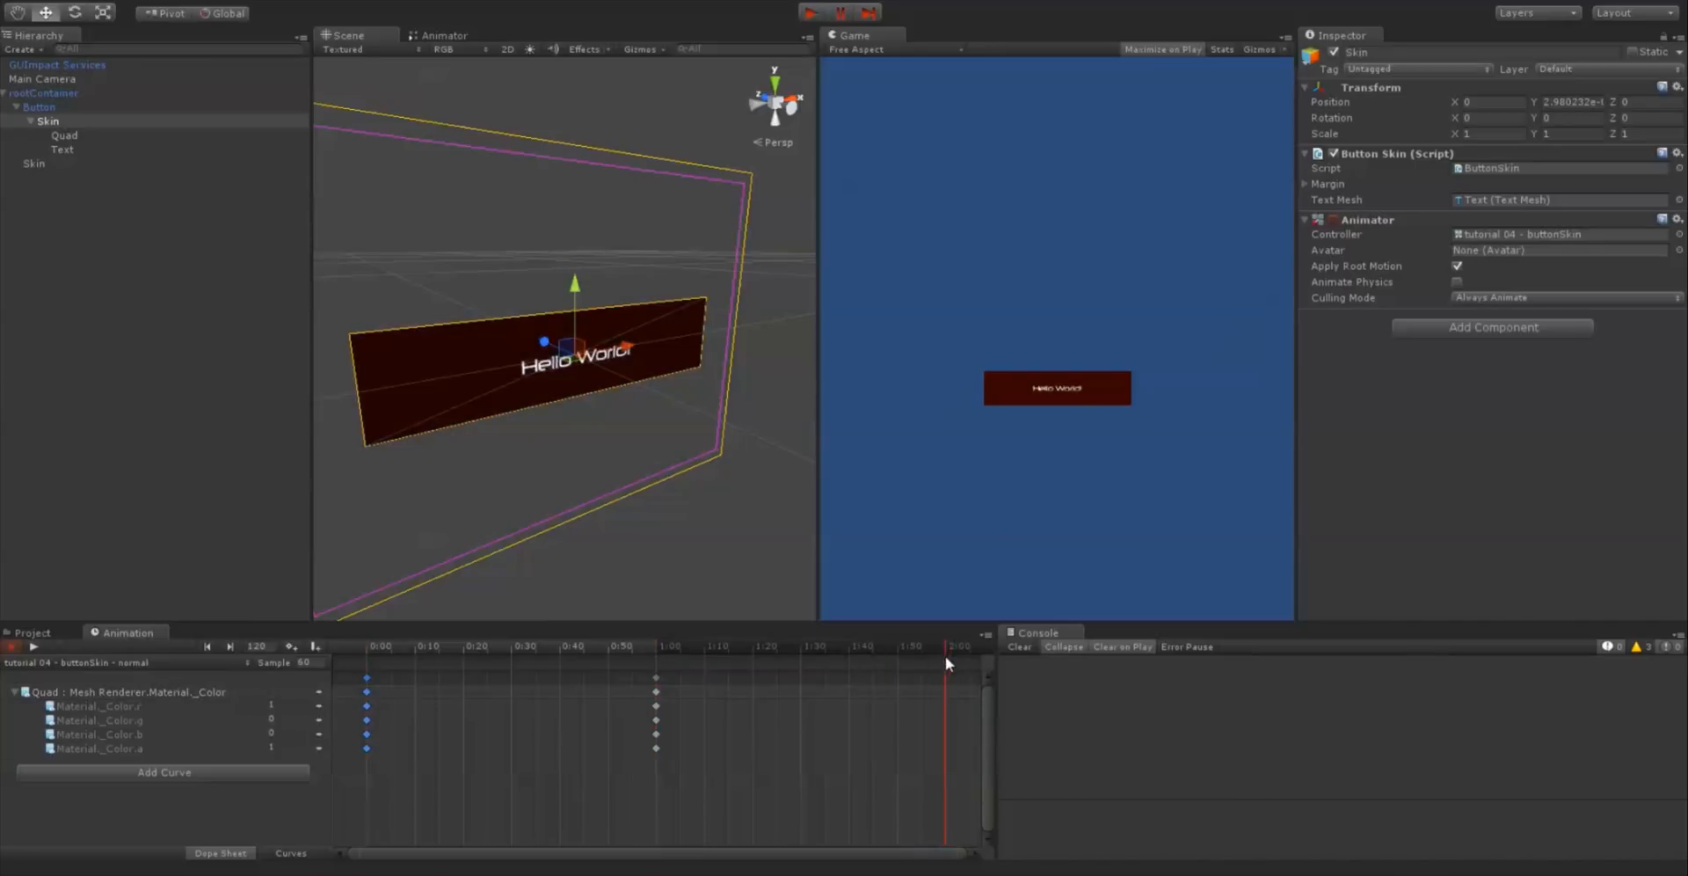
{"action": "key", "text": "ctrl+v"}
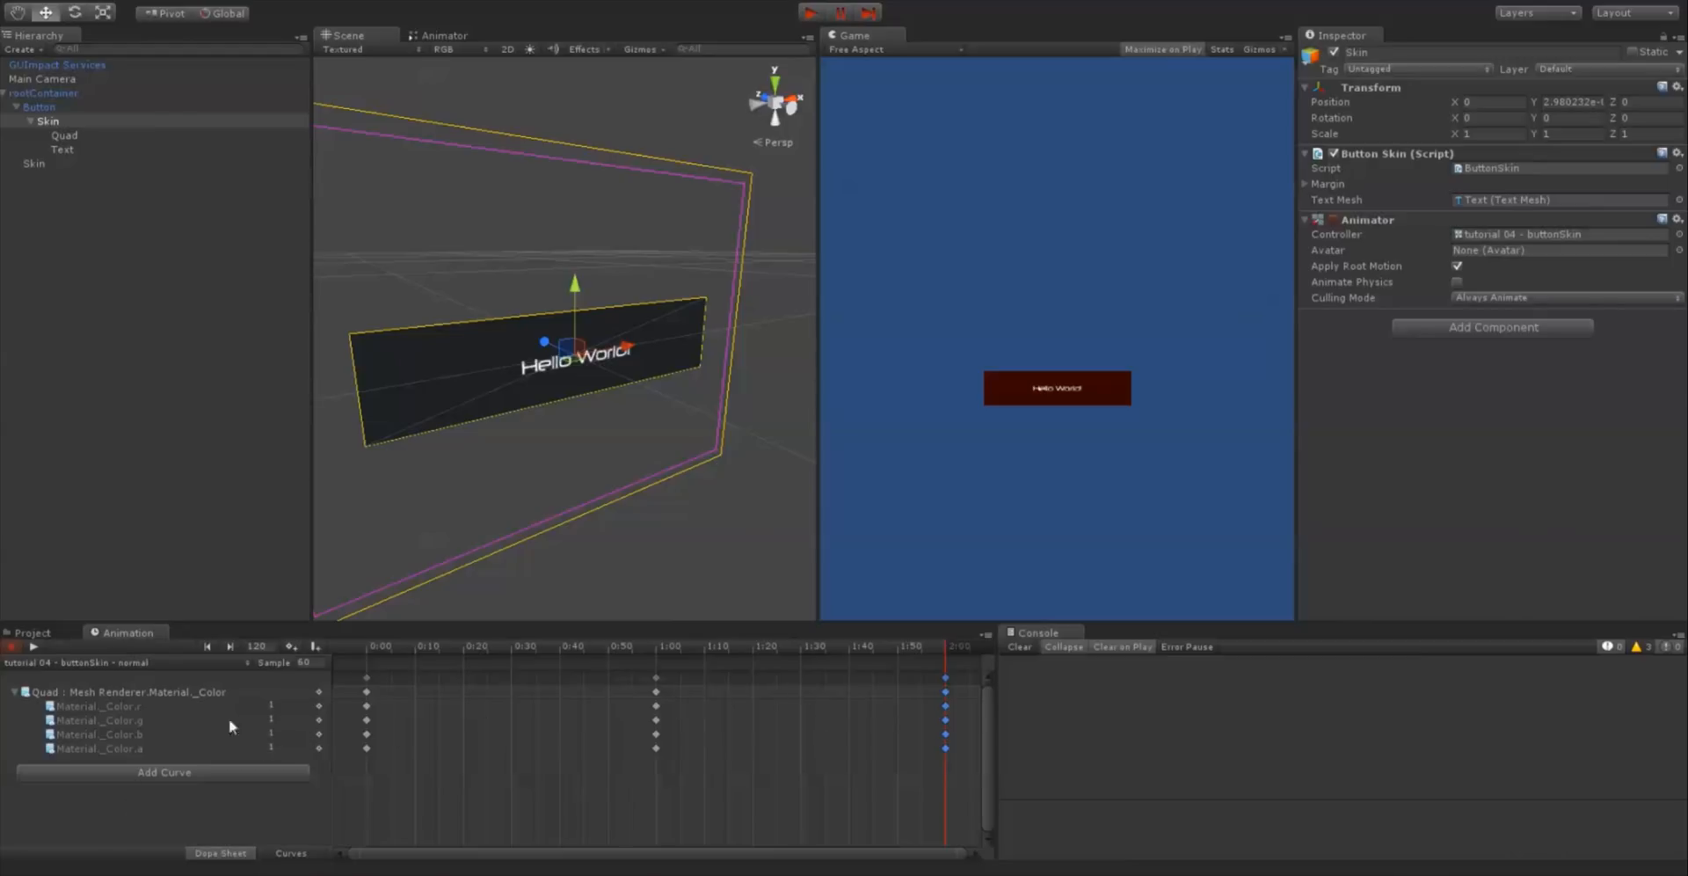
Show all four color channels as curves and flatten the tangents of their start and end keys
{"action": "left_click", "coordinate": [291, 853]}
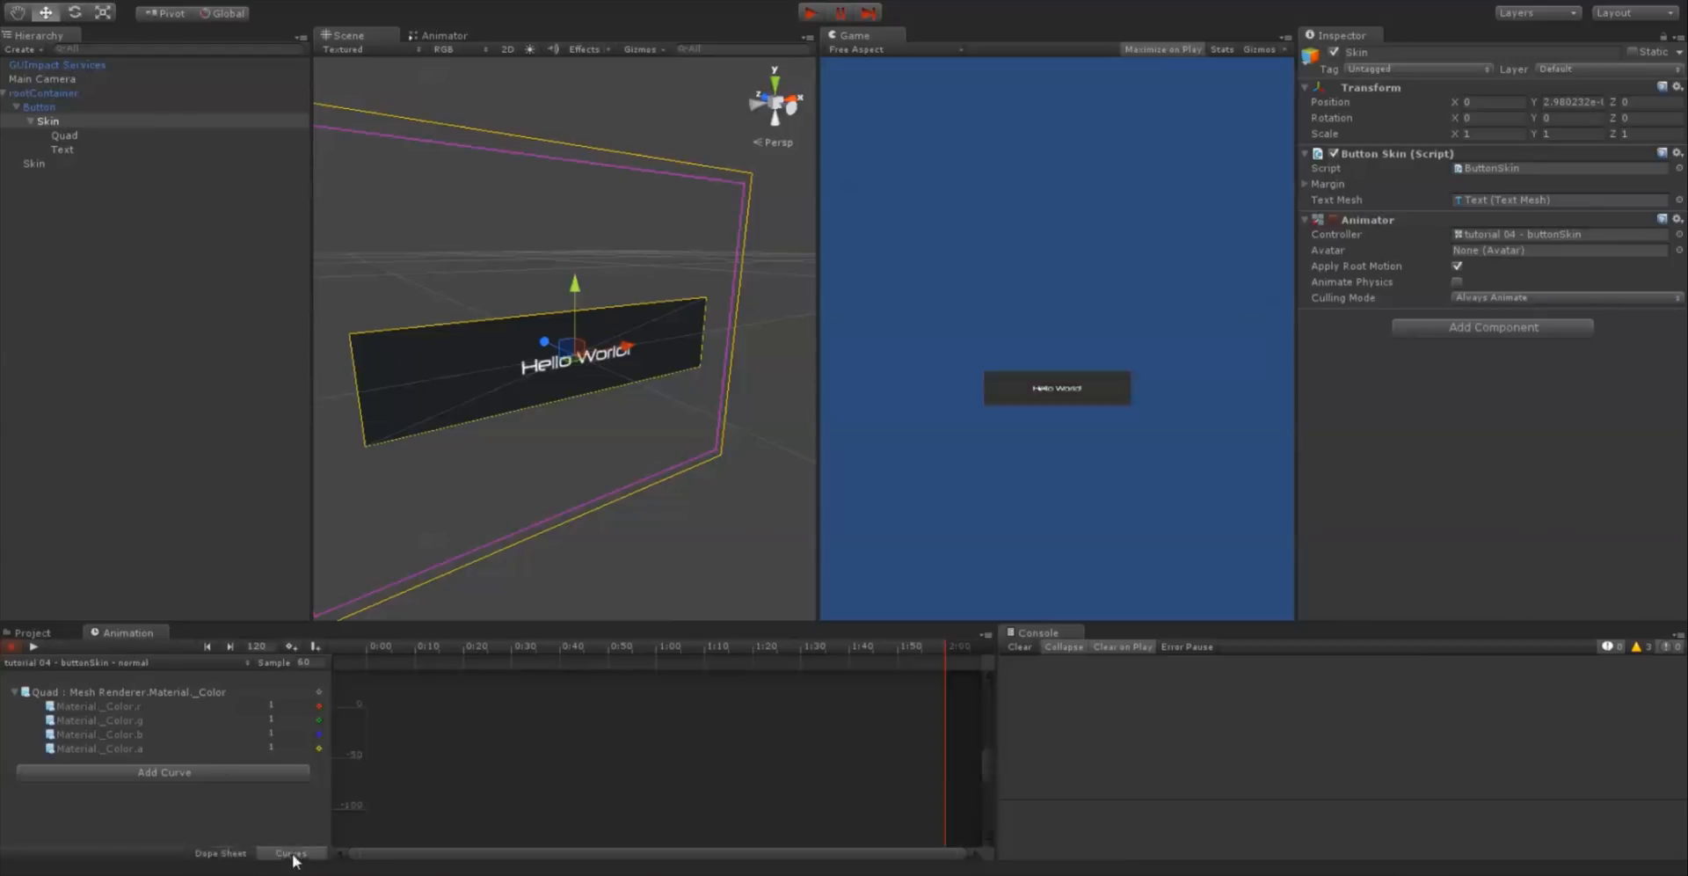
{"action": "left_click", "coordinate": [134, 719]}
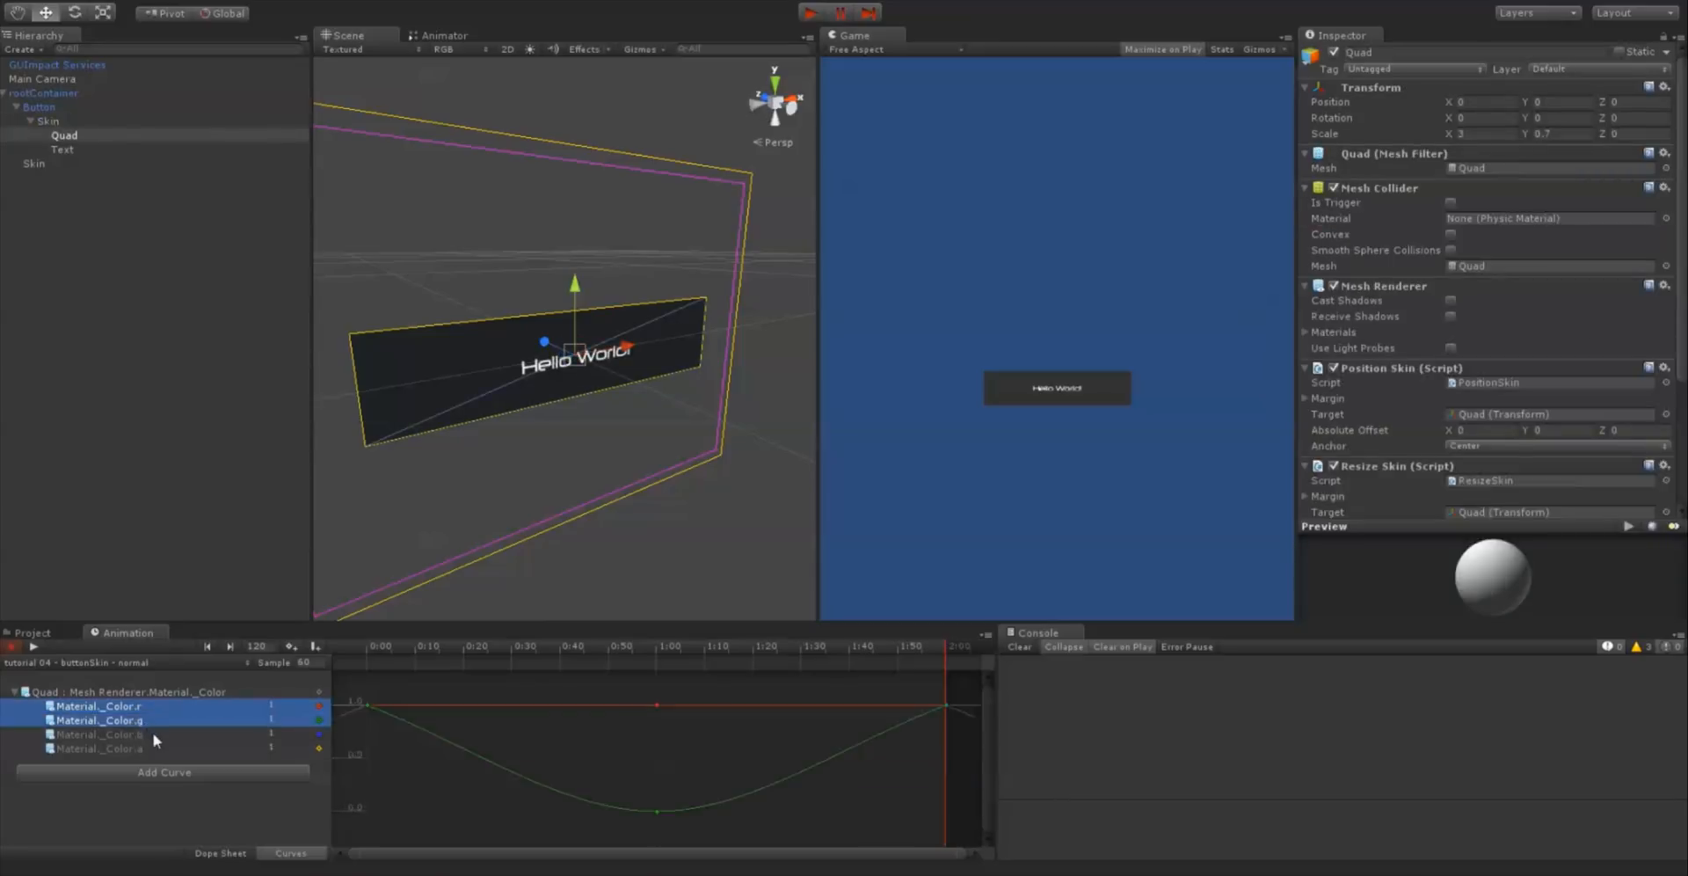
{"action": "left_click", "coordinate": [153, 734], "text": "shift"}
{"action": "left_click", "coordinate": [160, 748], "text": "shift"}
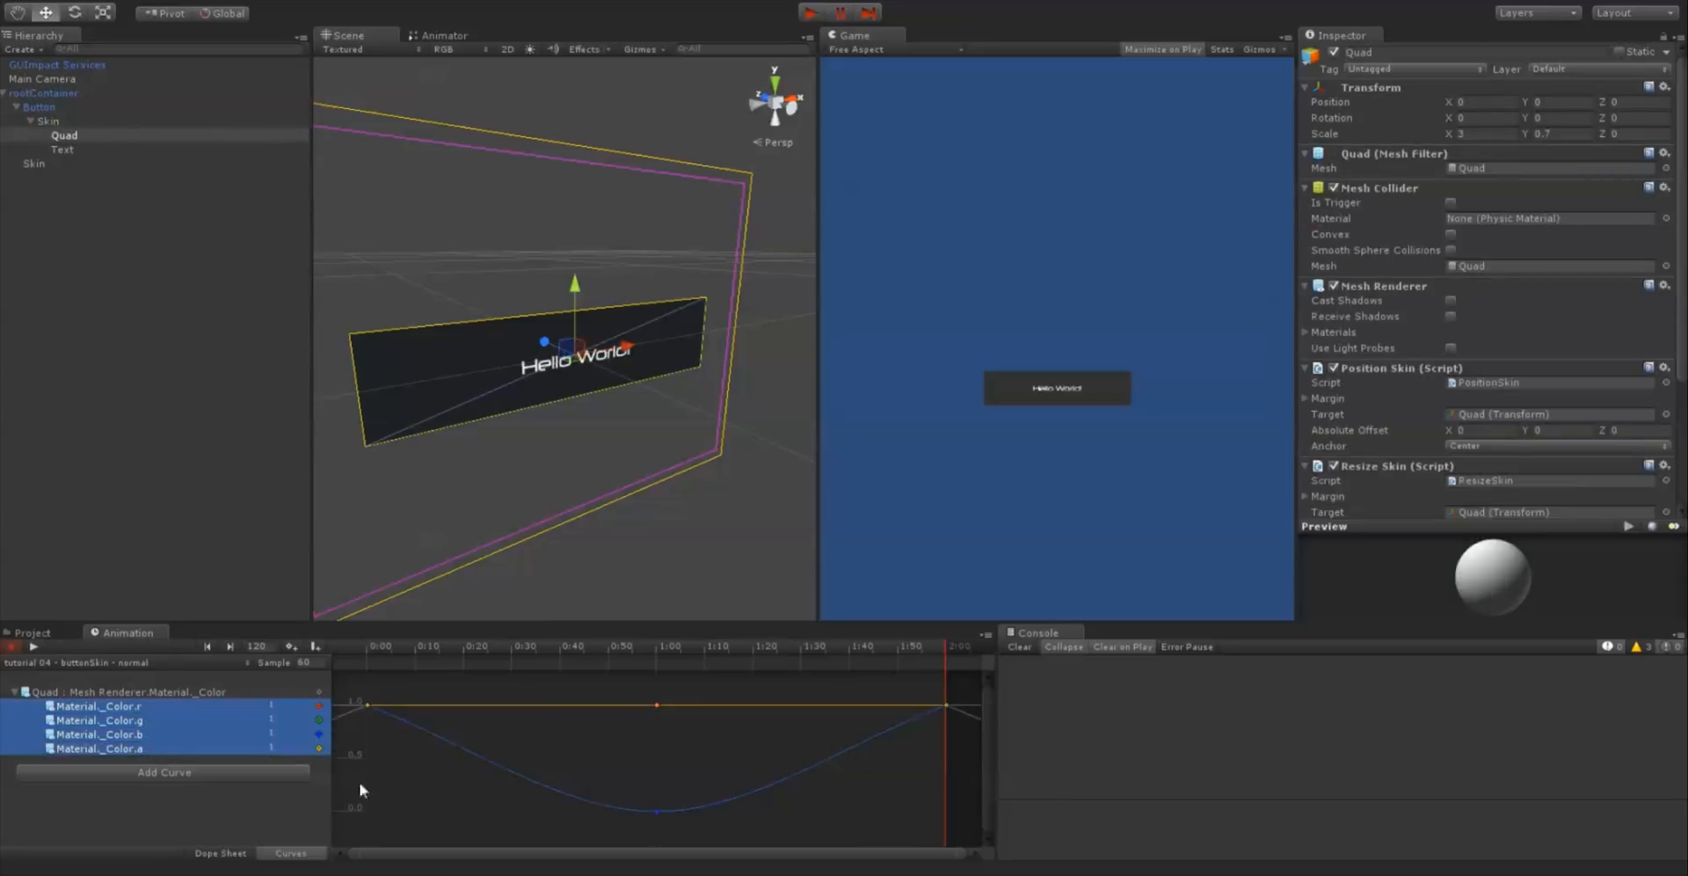
{"action": "right_click", "coordinate": [368, 705]}
{"action": "left_click", "coordinate": [413, 778]}
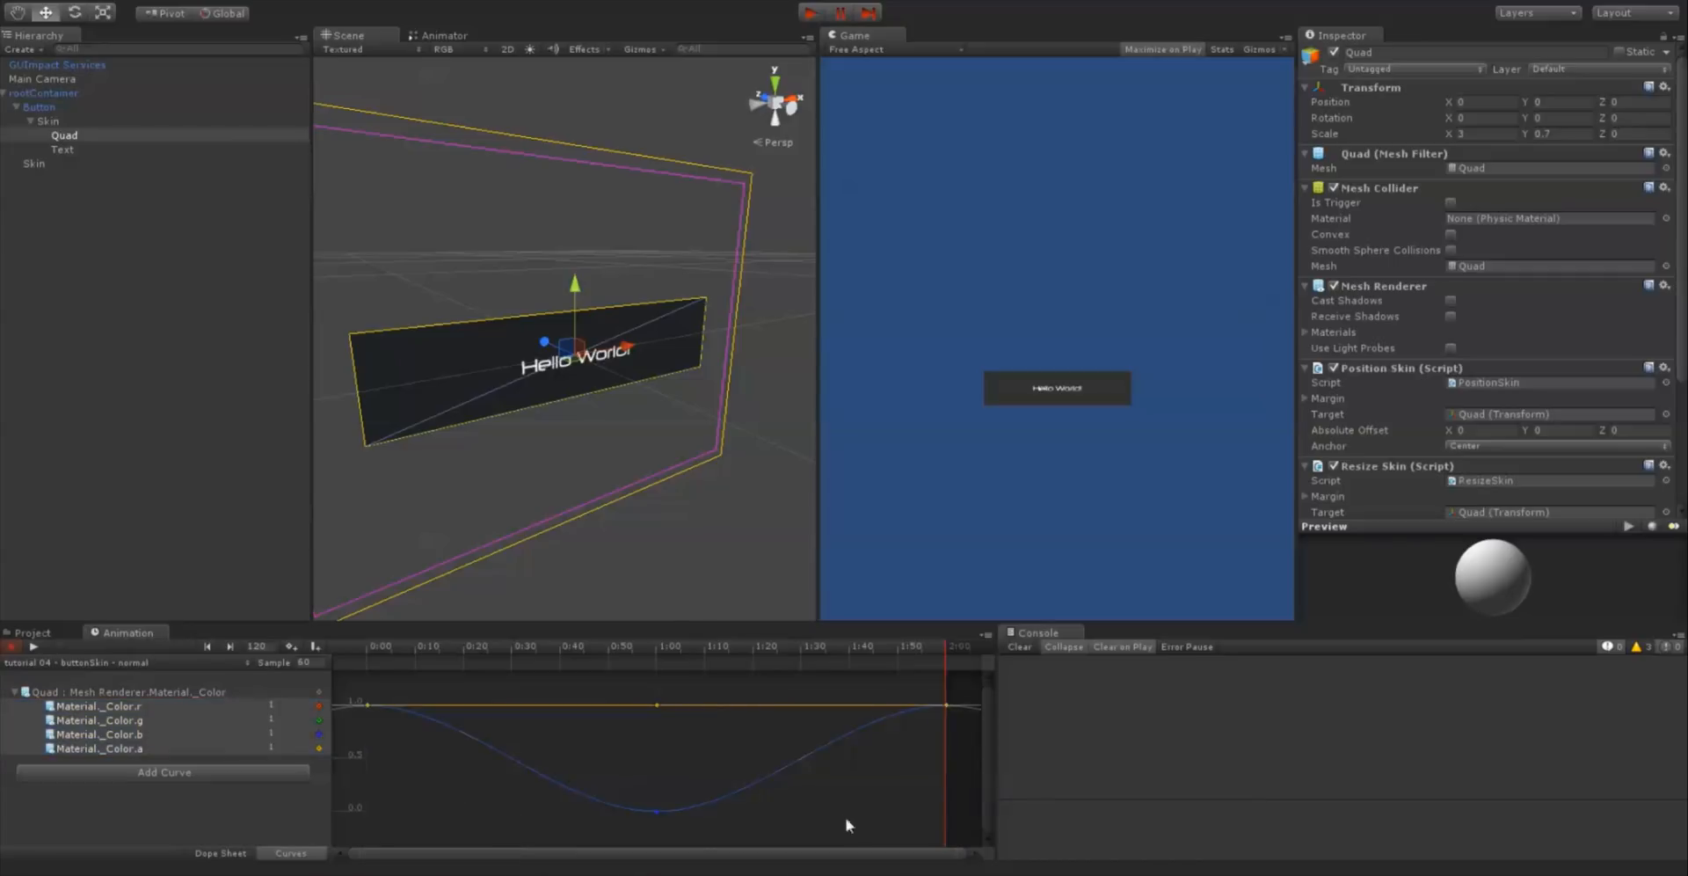
Preview the animation and raise the blue and green curve keys at frame 60 to about 0.86
{"action": "left_click", "coordinate": [40, 645]}
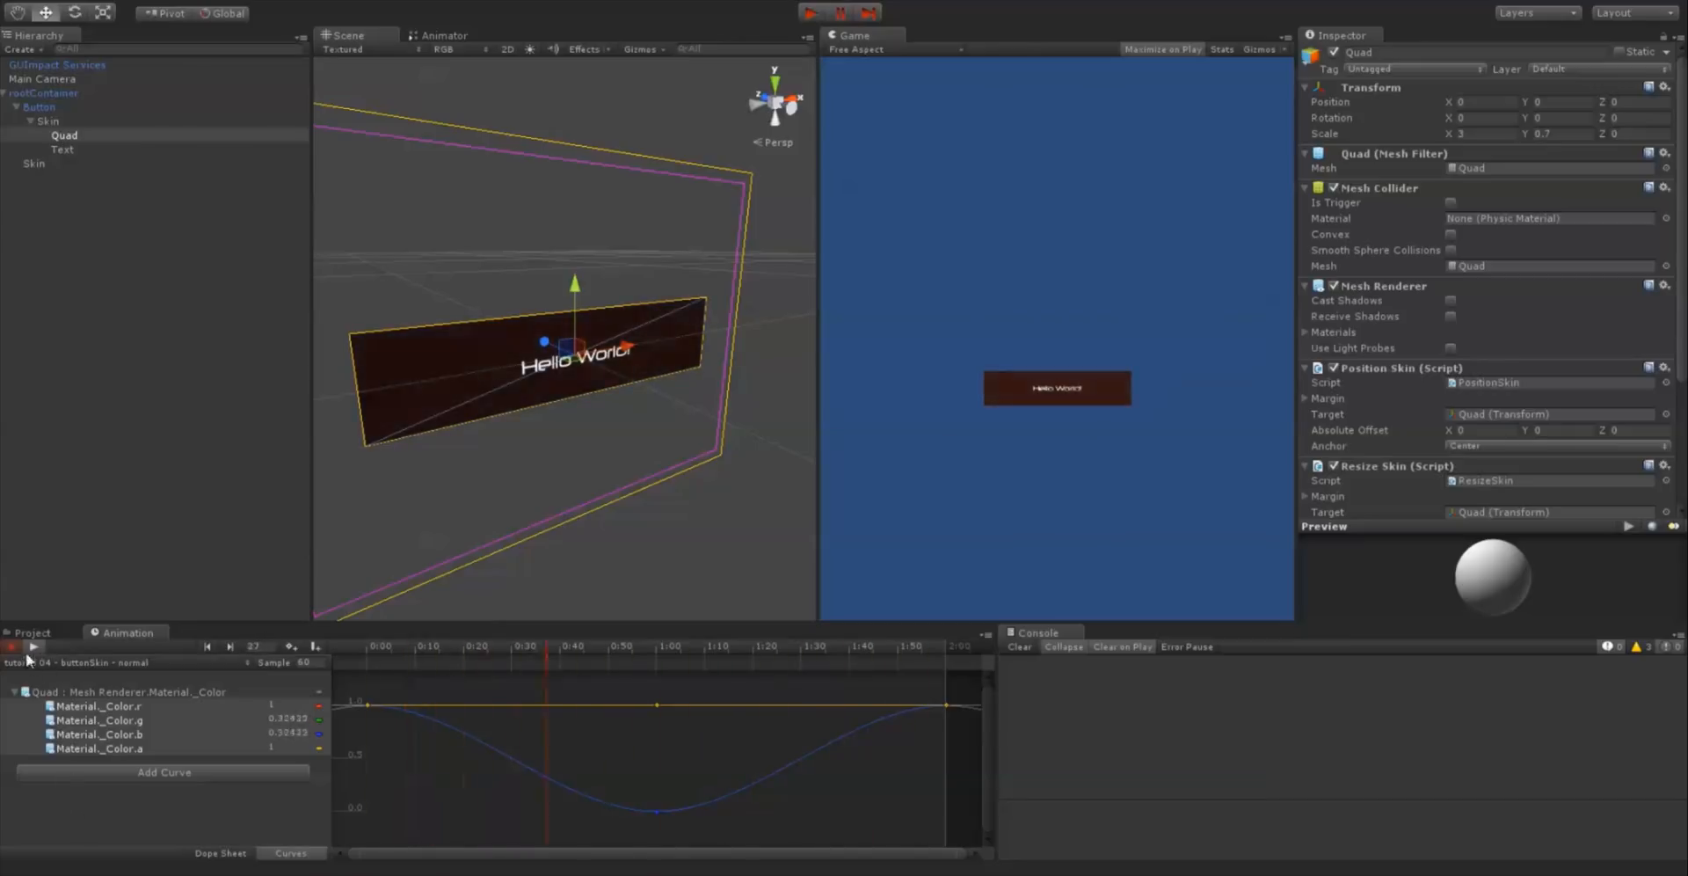
{"action": "left_click", "coordinate": [36, 646]}
{"action": "left_click_drag", "start_coordinate": [656, 815], "coordinate": [654, 723]}
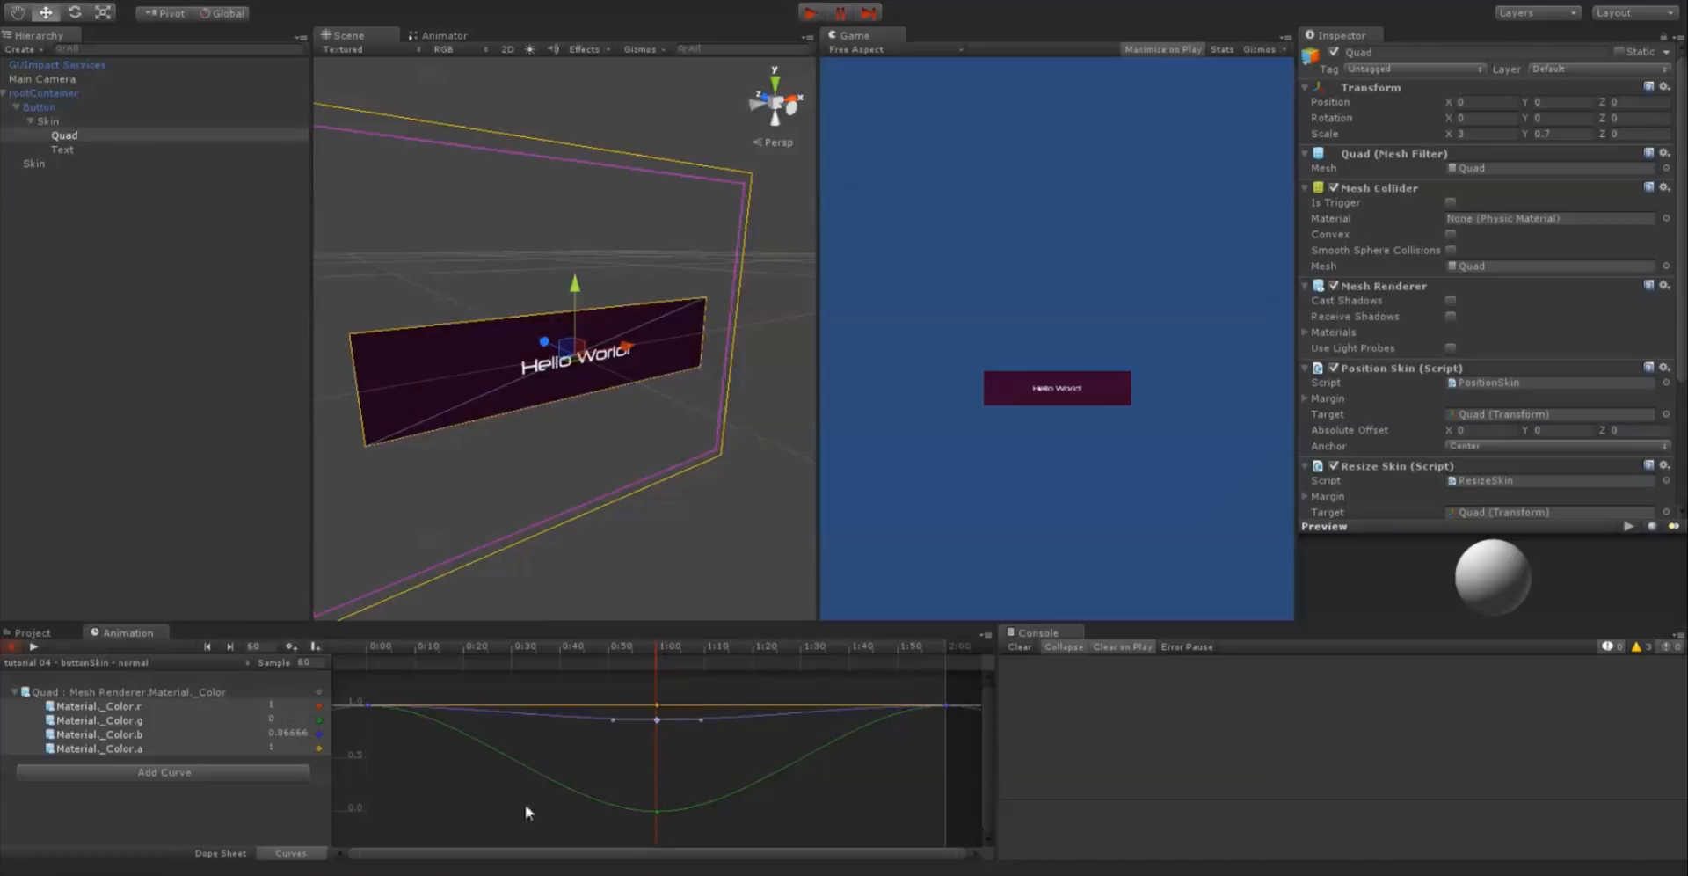
{"action": "left_click_drag", "start_coordinate": [654, 809], "coordinate": [655, 718]}
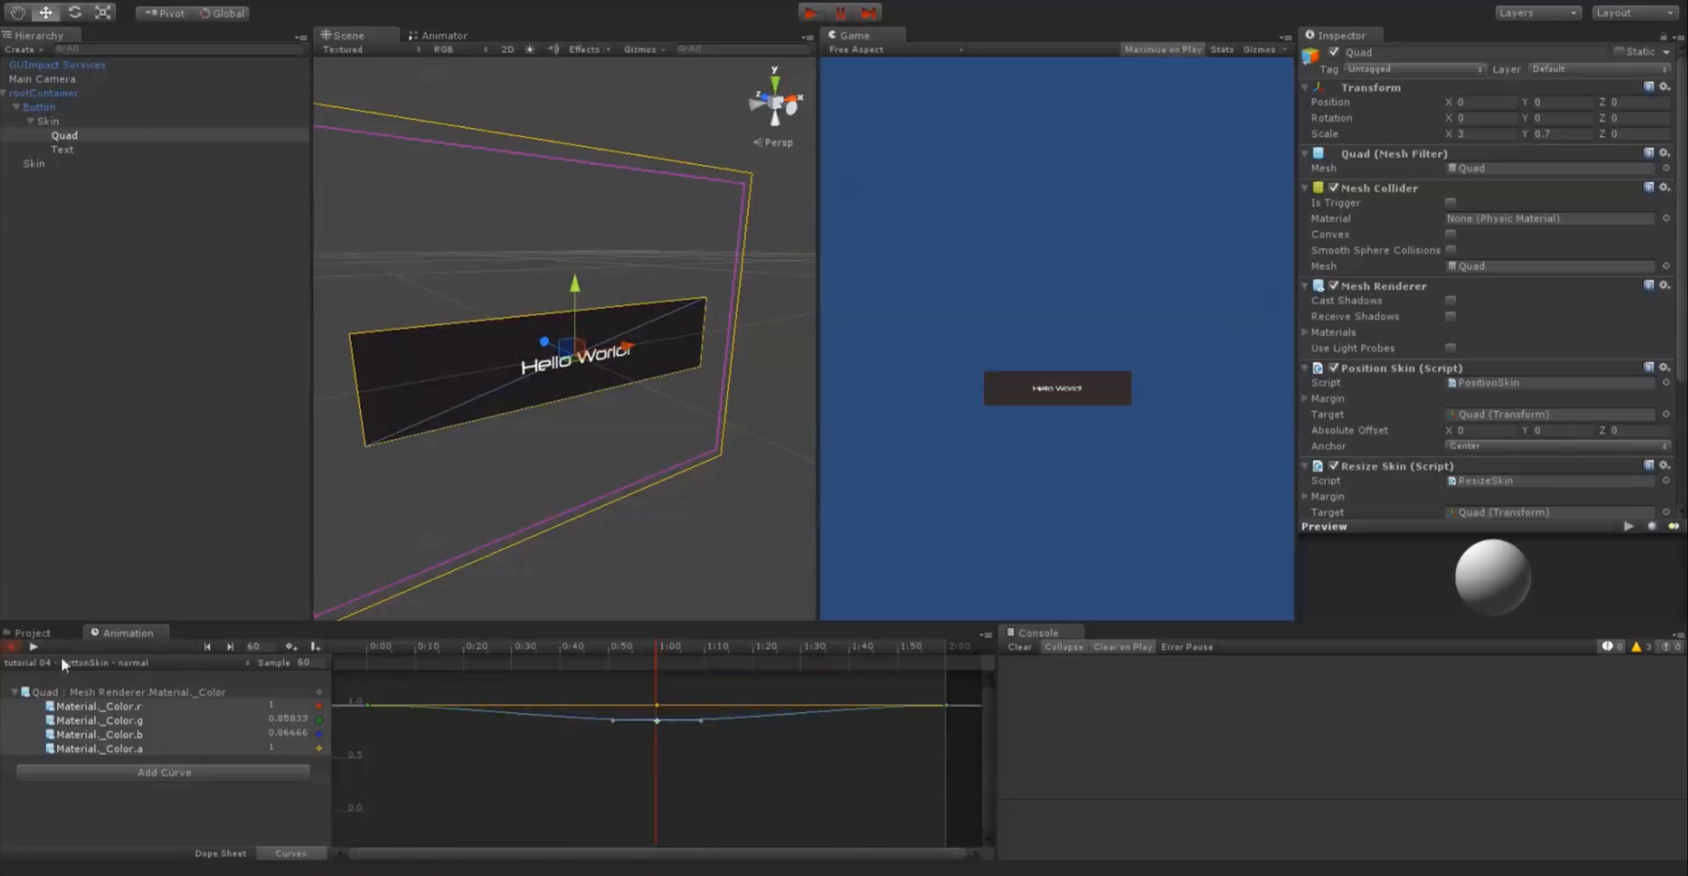
Preview the animation again and lower the green and blue middle keys to about 0.61
{"action": "left_click", "coordinate": [37, 646]}
{"action": "left_click", "coordinate": [37, 647]}
{"action": "left_click_drag", "start_coordinate": [659, 724], "coordinate": [657, 747]}
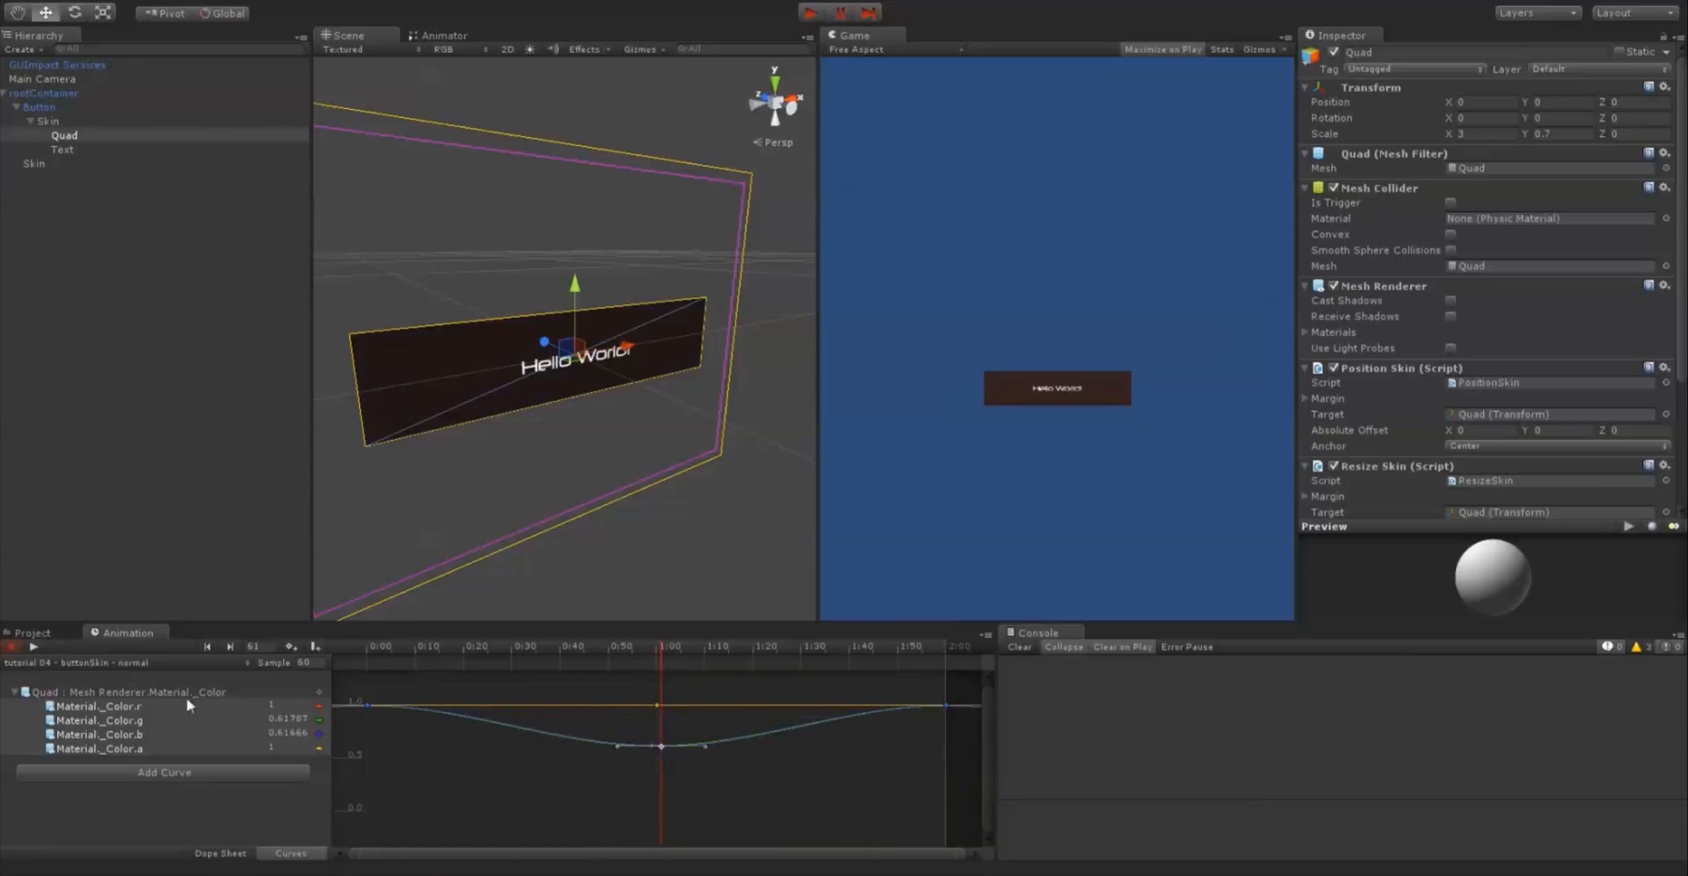
Raise the green and blue middle keys to about 0.75, previewing the animation before and after the change
{"action": "left_click", "coordinate": [33, 646]}
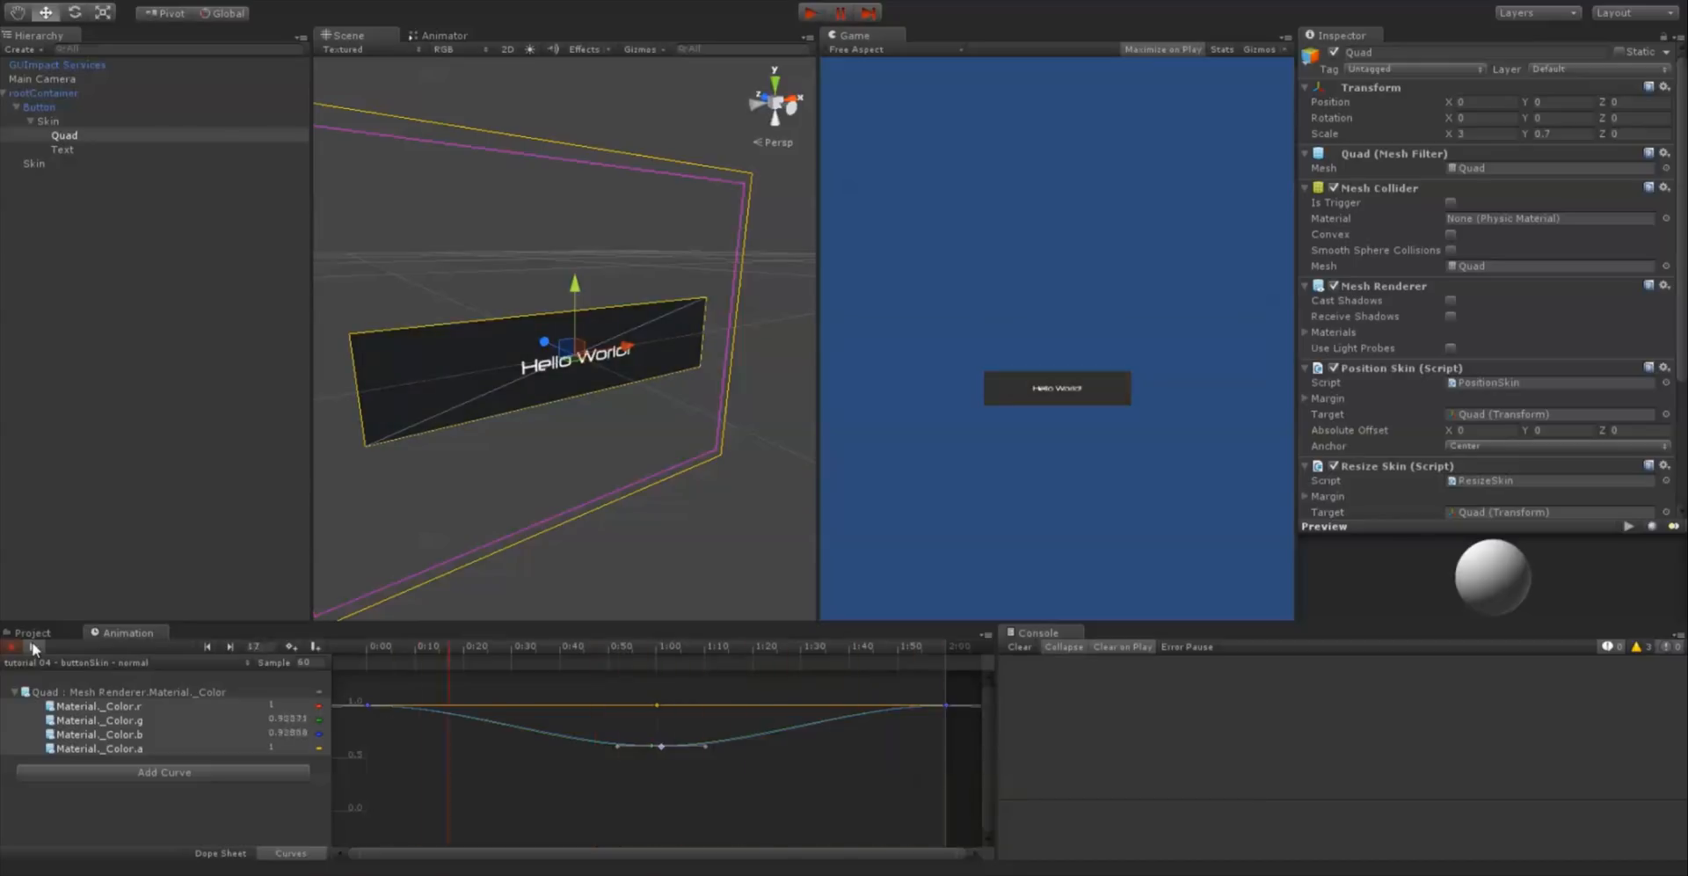
{"action": "left_click", "coordinate": [32, 642]}
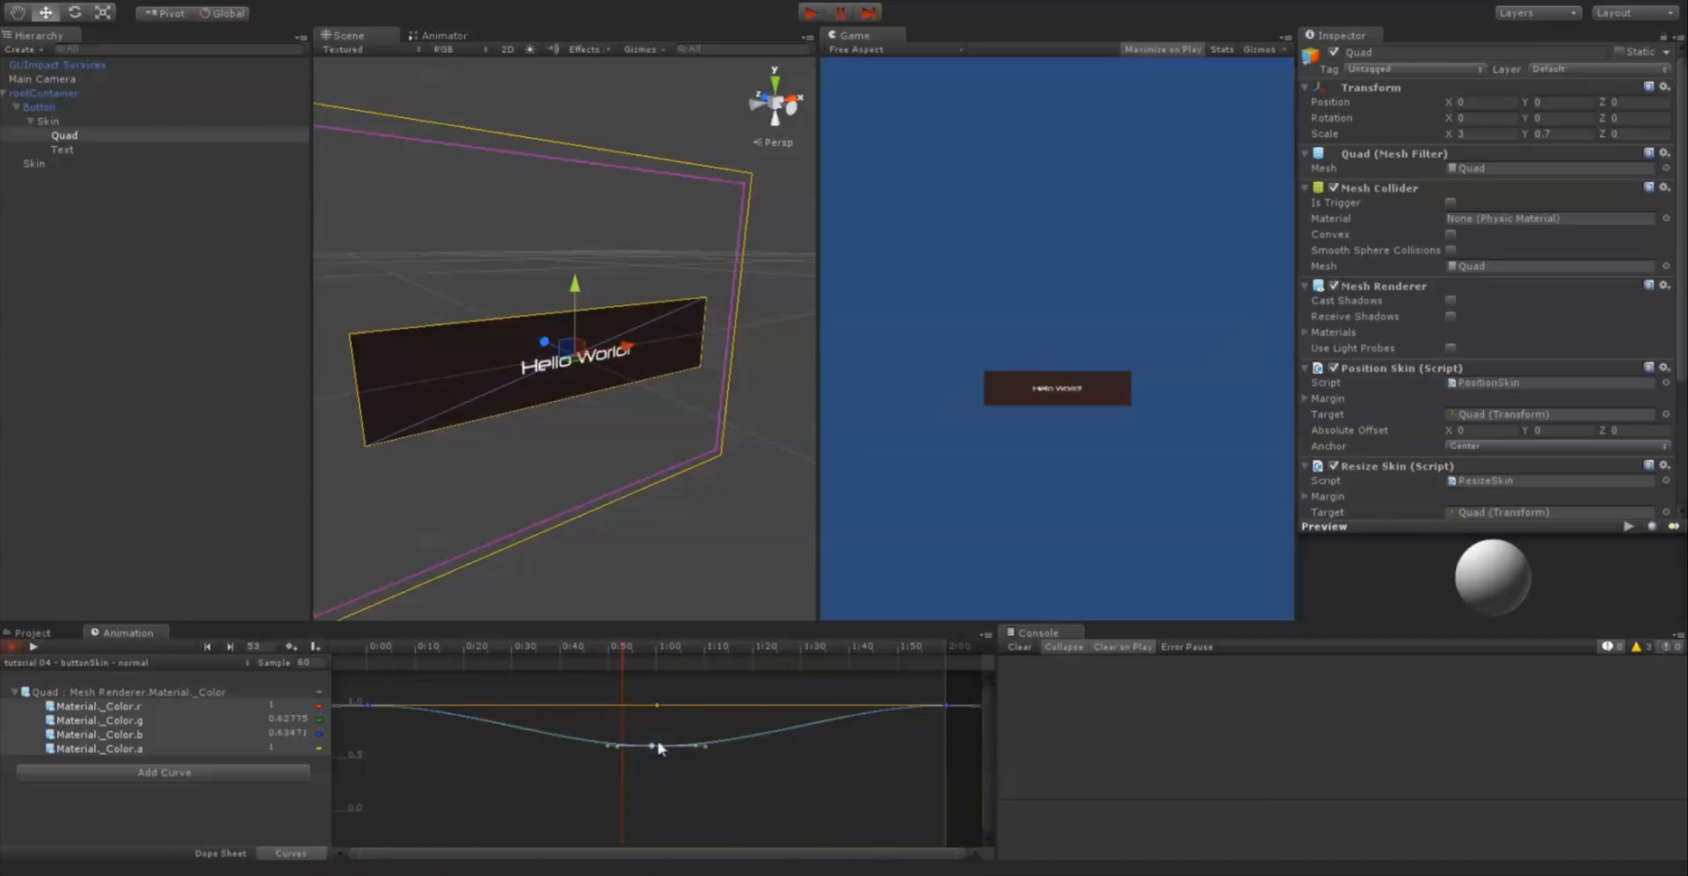
{"action": "left_click_drag", "start_coordinate": [661, 747], "coordinate": [661, 737]}
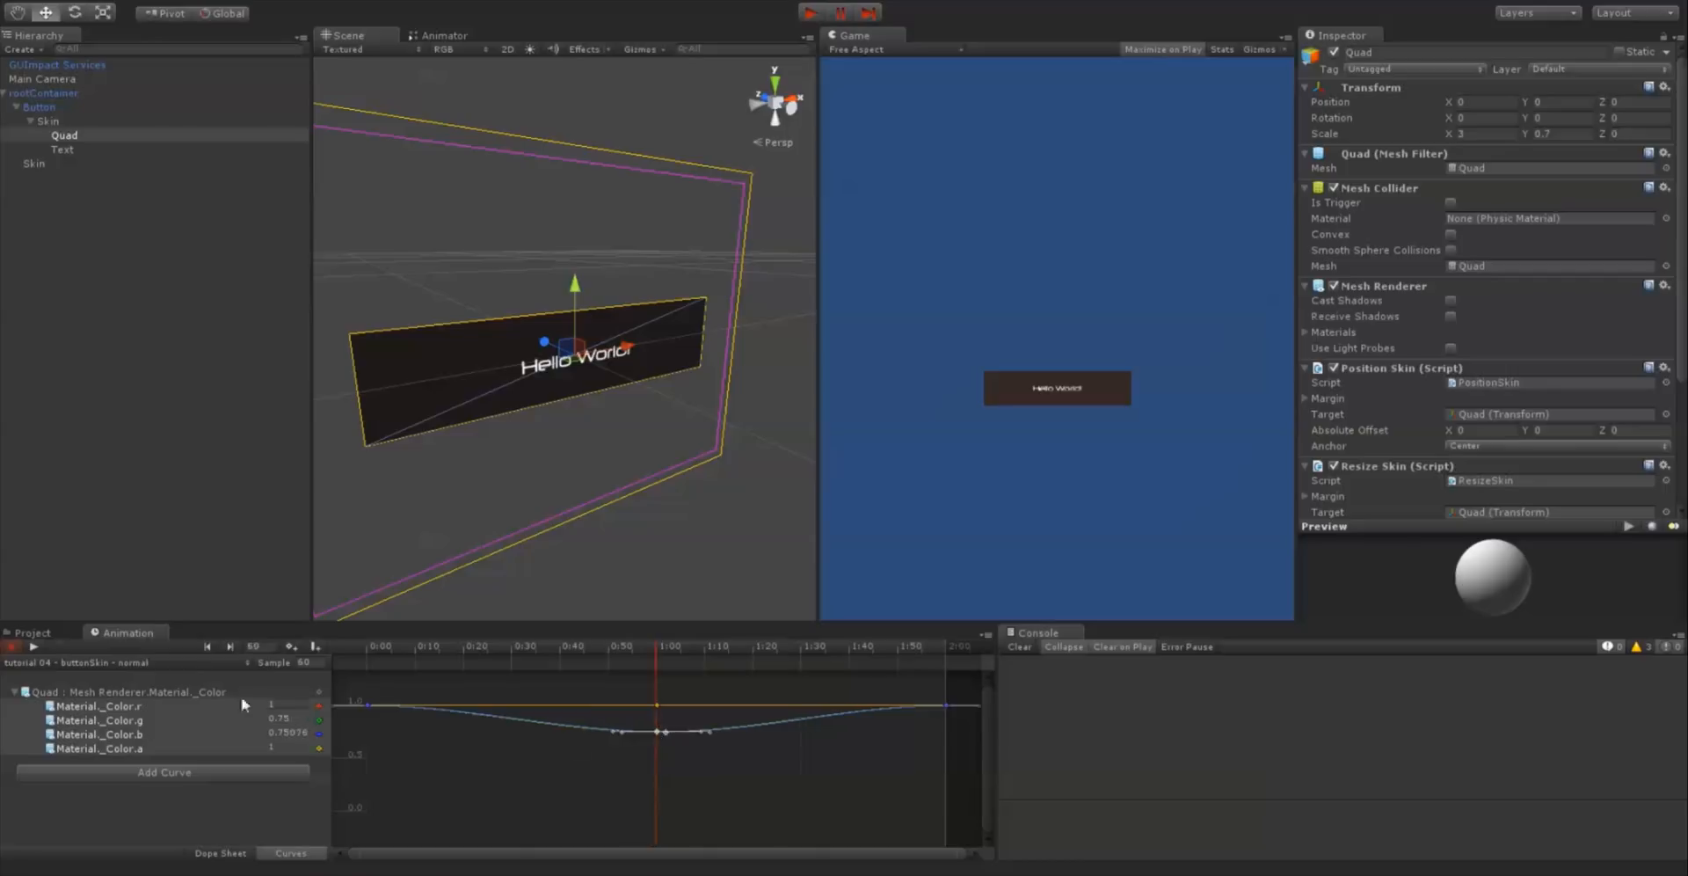
{"action": "left_click", "coordinate": [41, 648]}
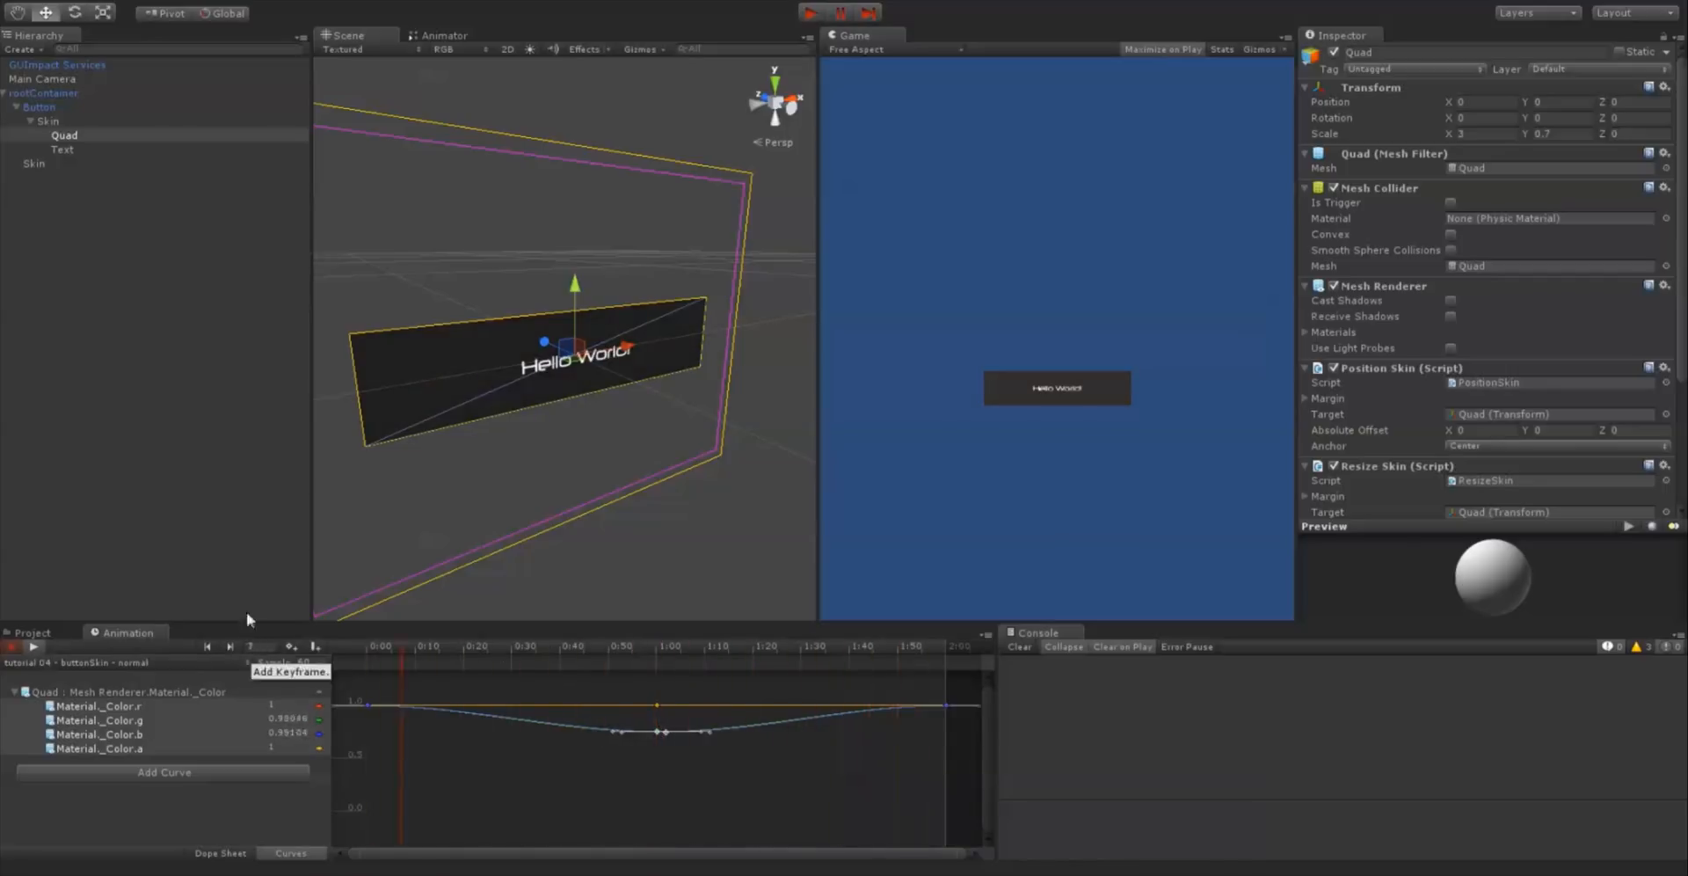
{"action": "left_click", "coordinate": [655, 778]}
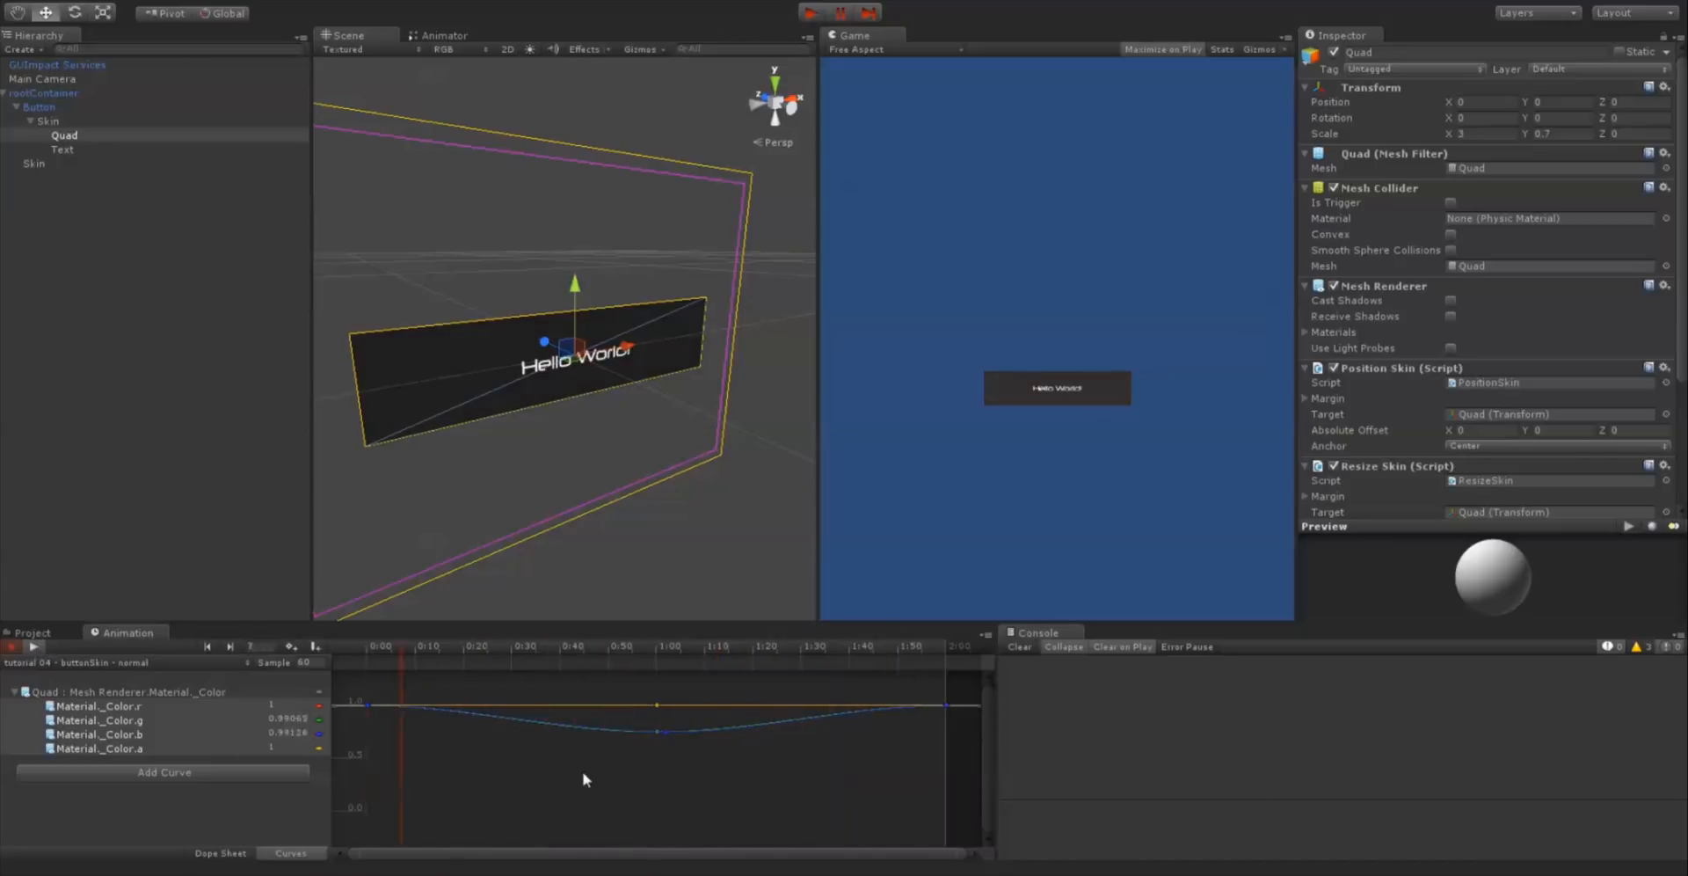
{"action": "left_click", "coordinate": [33, 647]}
Create a new animation clip named "tutorial 04 - buttonSkin - hovered" in the Tutorial Animations folder
{"action": "left_click", "coordinate": [102, 666]}
{"action": "left_click", "coordinate": [104, 708]}
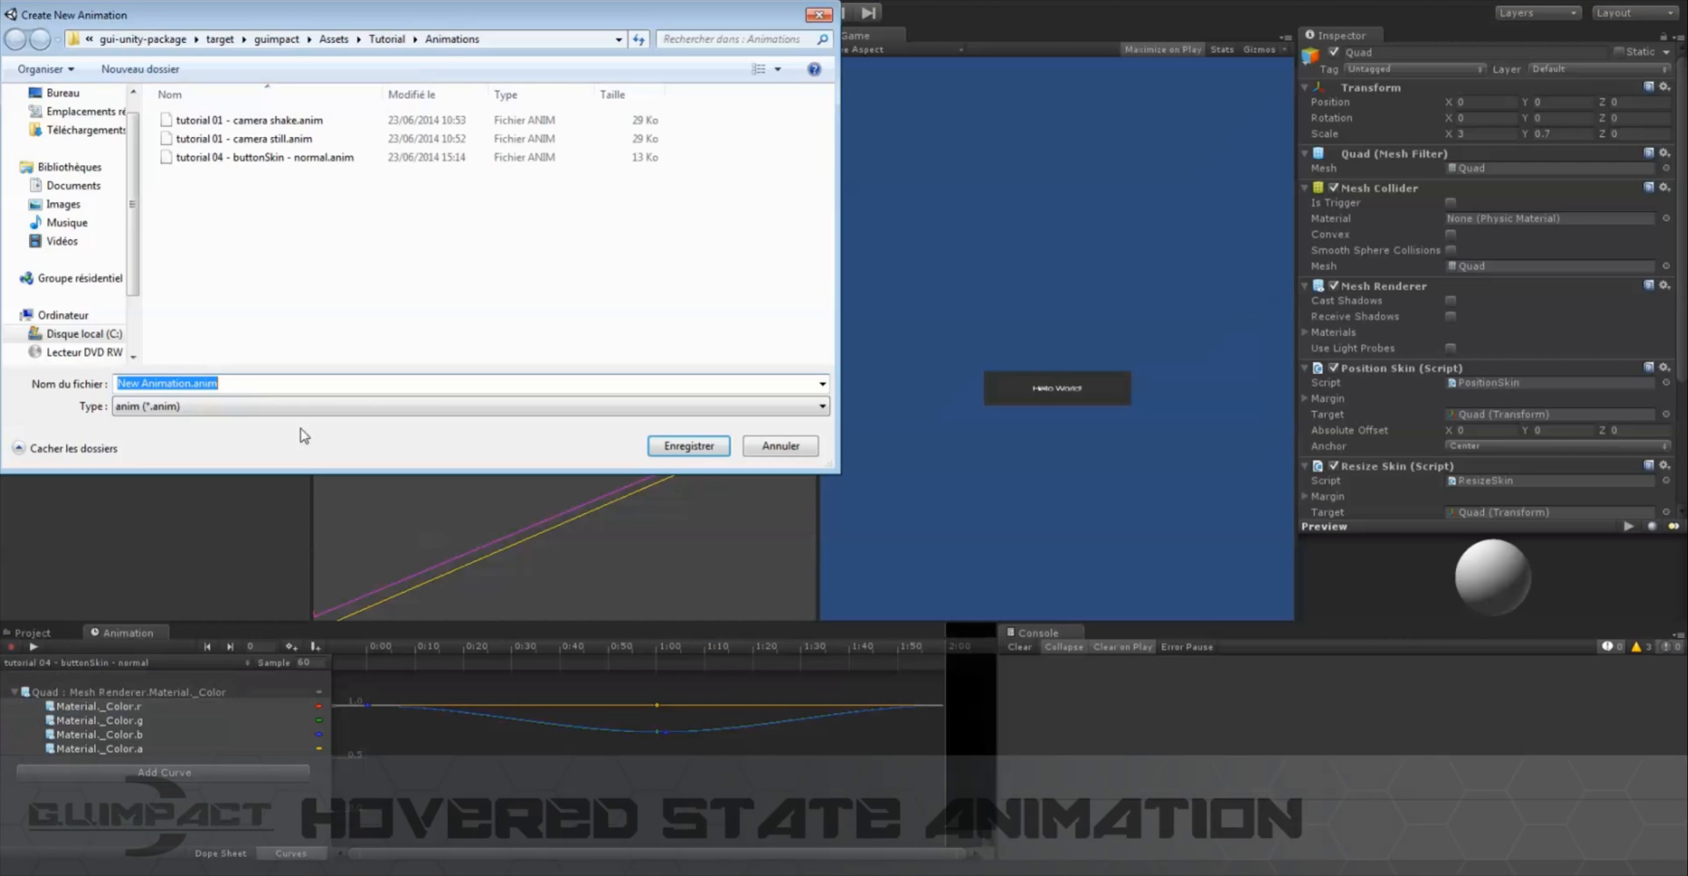
{"action": "left_click", "coordinate": [282, 158]}
{"action": "left_click", "coordinate": [255, 384]}
{"action": "double_click", "coordinate": [255, 385]}
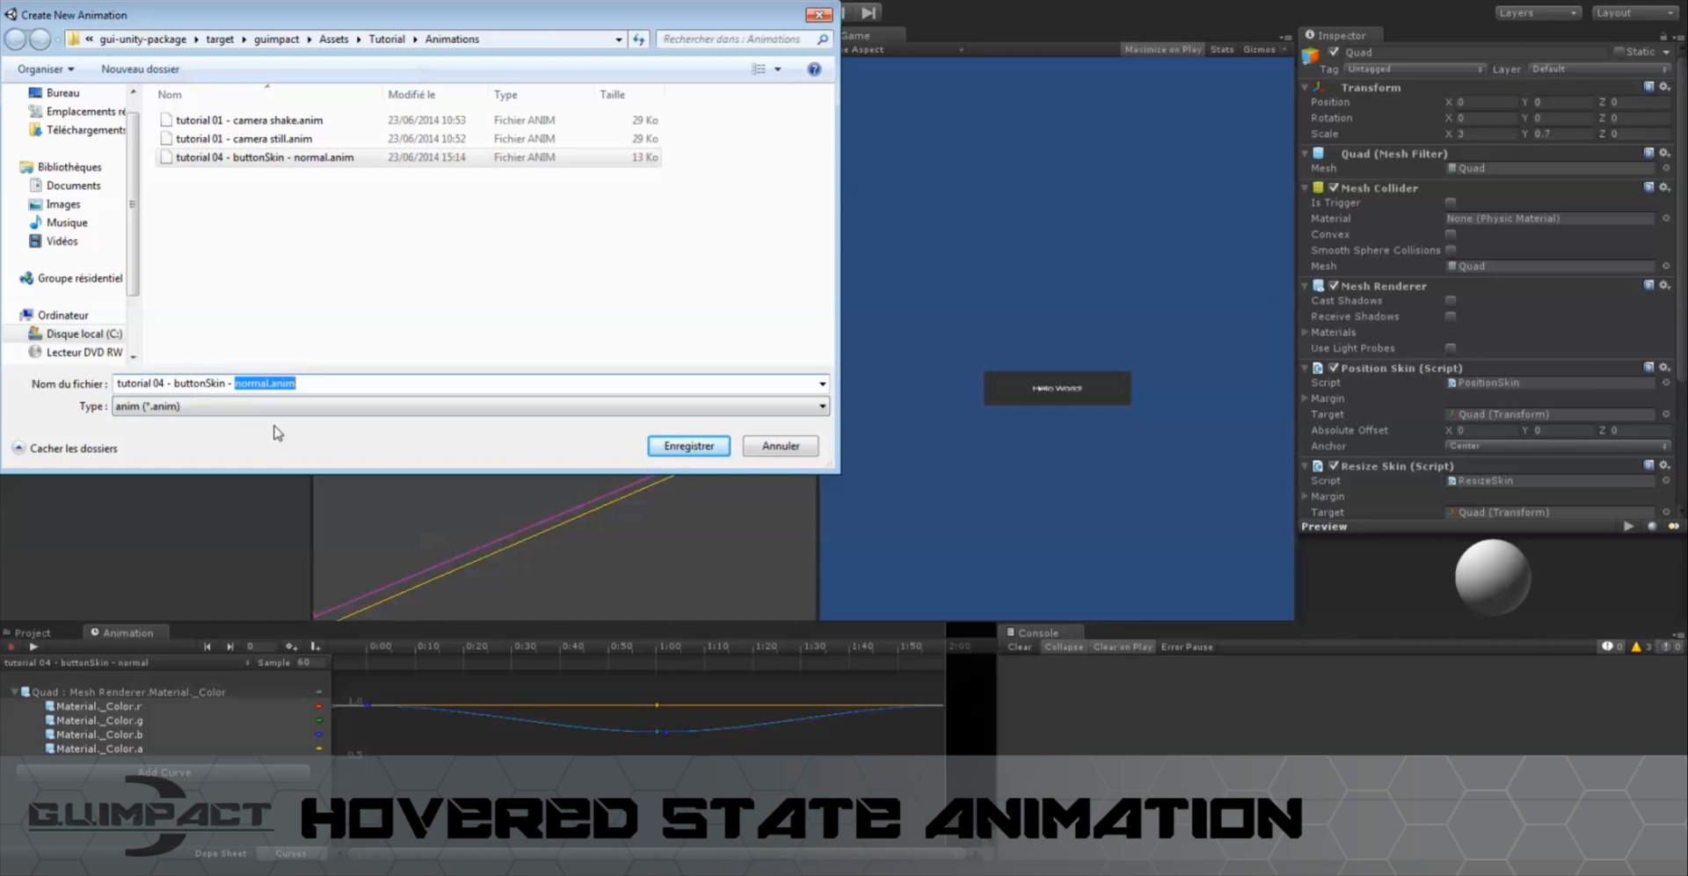
{"action": "type", "text": "hovered"}
{"action": "key", "text": "Return"}
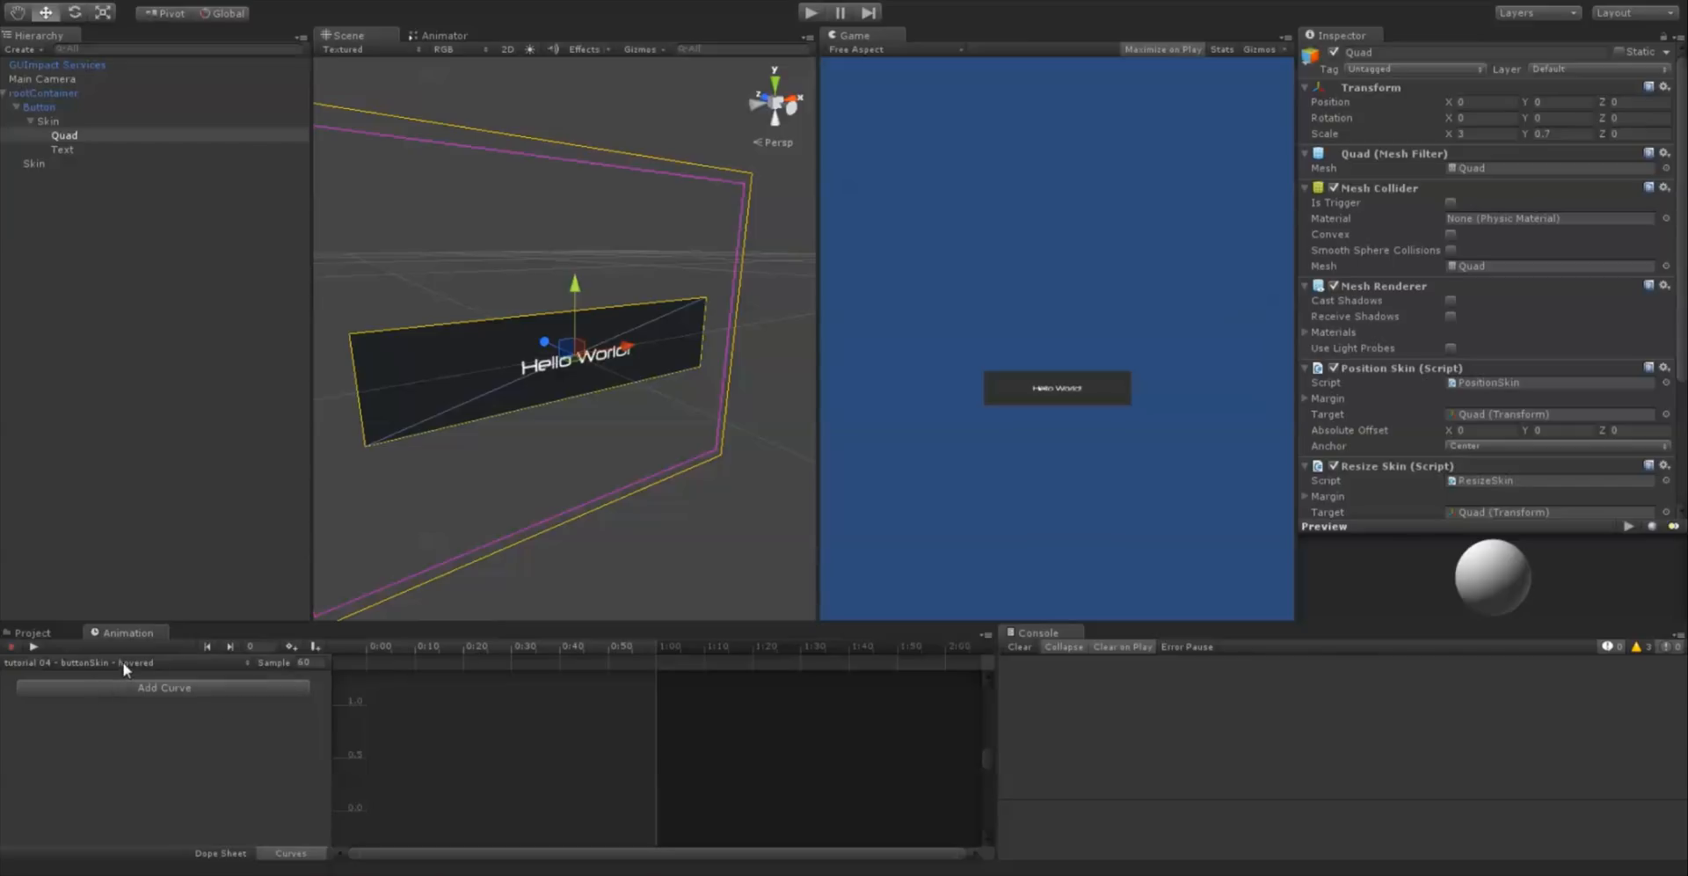
In the normal clip's dope sheet, move the stray blue-channel key at frame 62 to frame 60 and select all keys
{"action": "left_click", "coordinate": [174, 663]}
{"action": "left_click", "coordinate": [172, 701]}
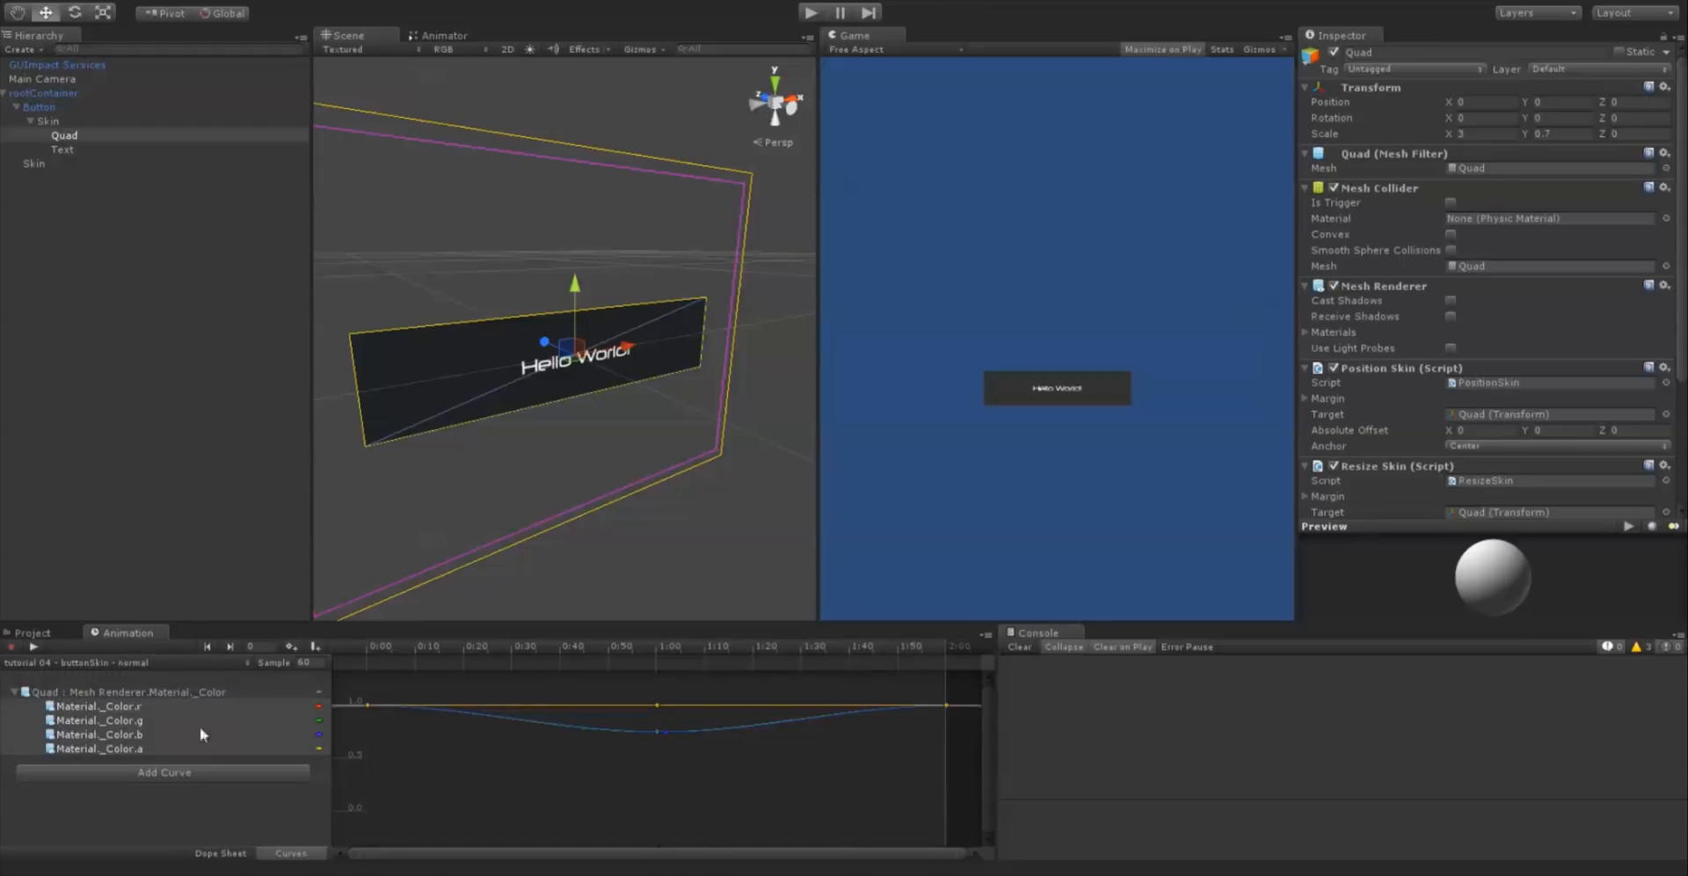
{"action": "left_click", "coordinate": [220, 852]}
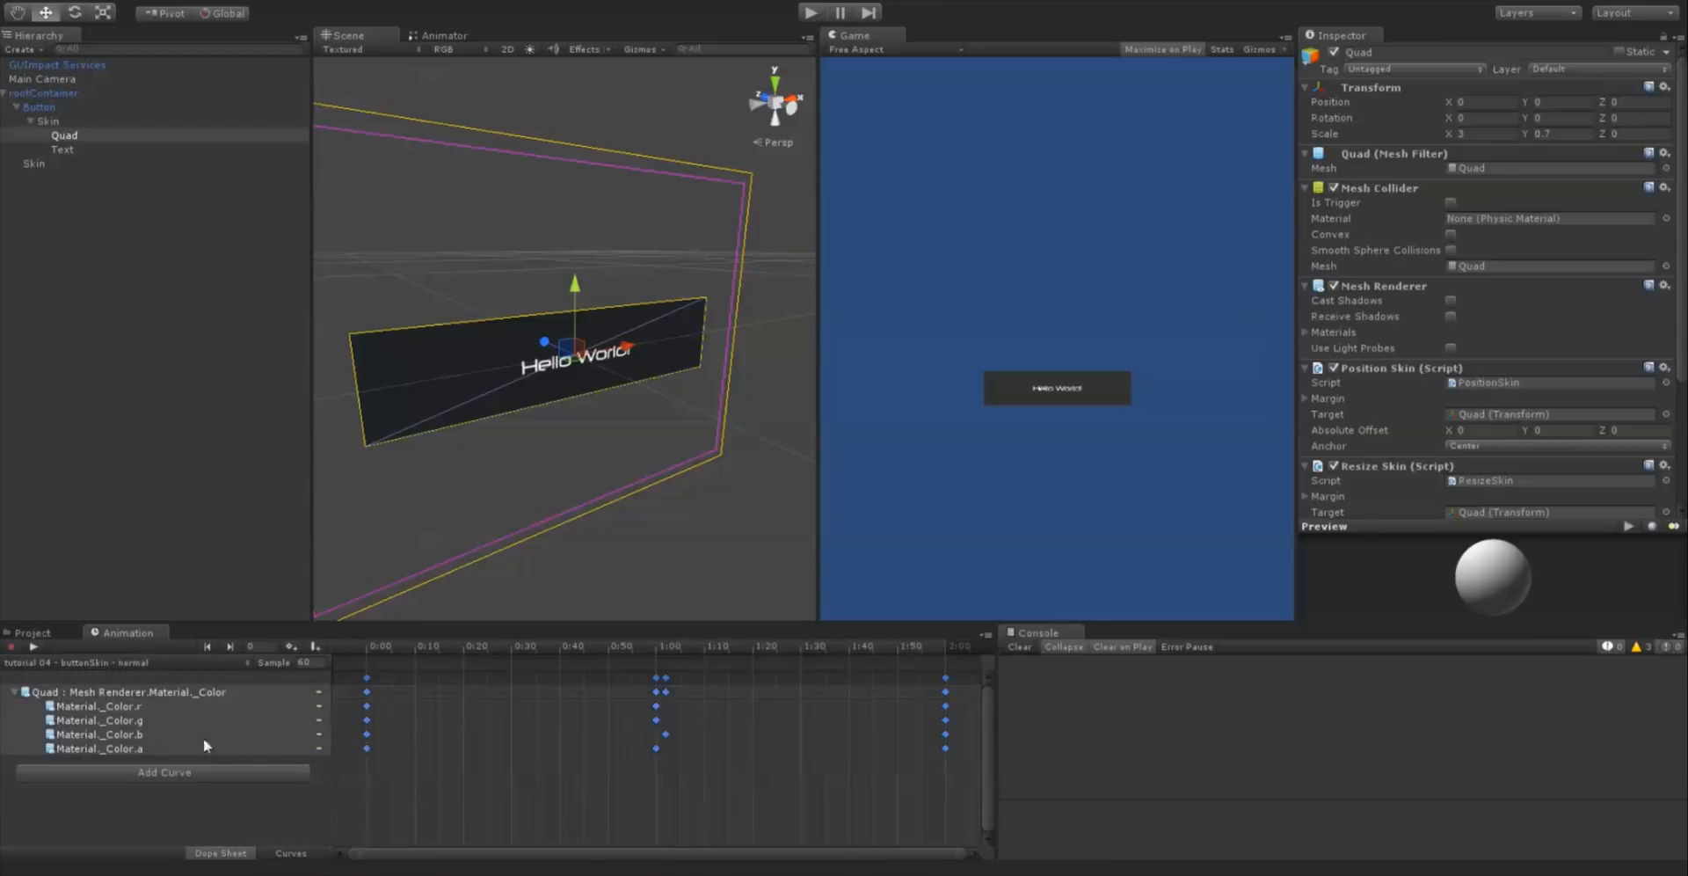
{"action": "left_click", "coordinate": [666, 678]}
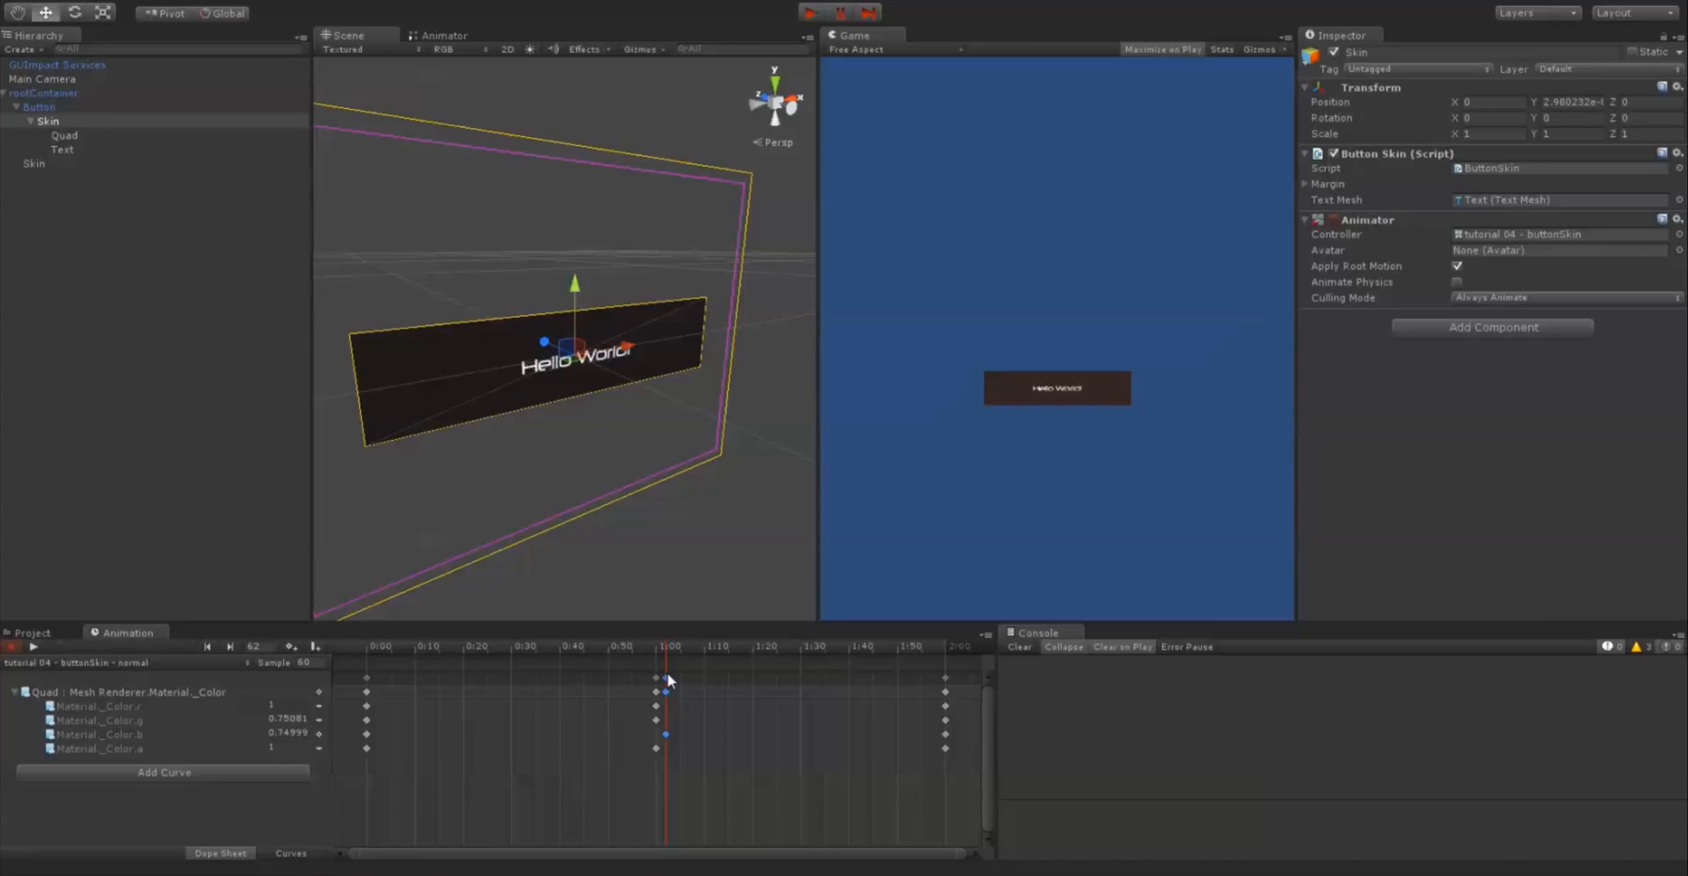
{"action": "left_click_drag", "start_coordinate": [668, 679], "coordinate": [664, 693]}
{"action": "left_click_drag", "start_coordinate": [663, 682], "coordinate": [657, 684]}
{"action": "key", "text": "ctrl+a"}
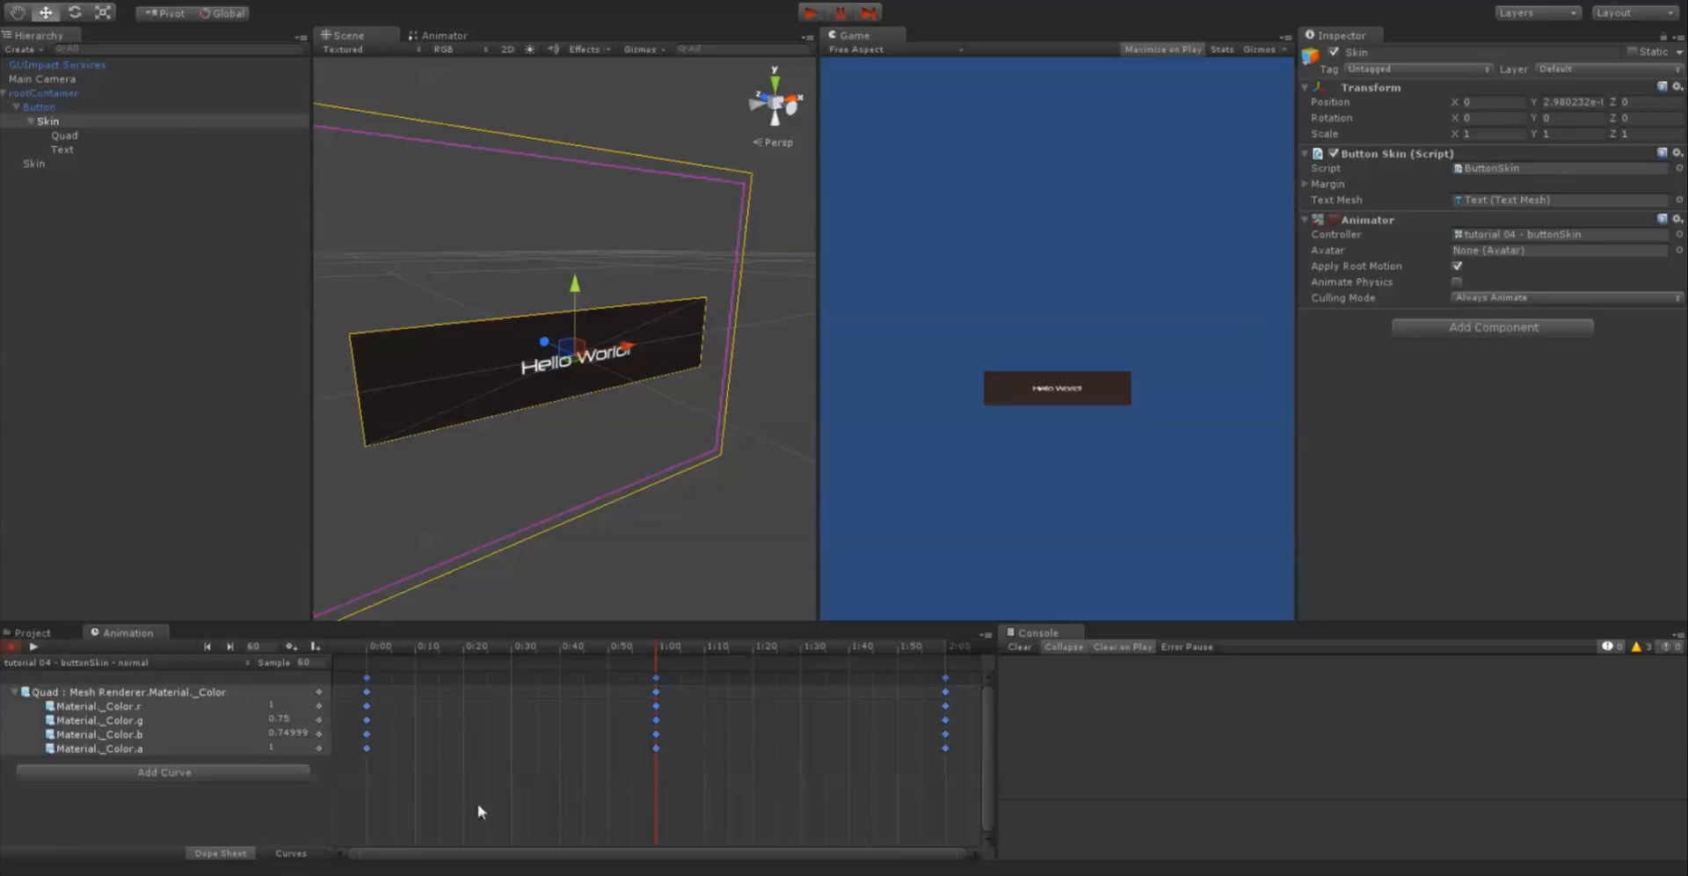
{"action": "left_click", "coordinate": [74, 665]}
{"action": "left_click", "coordinate": [92, 700]}
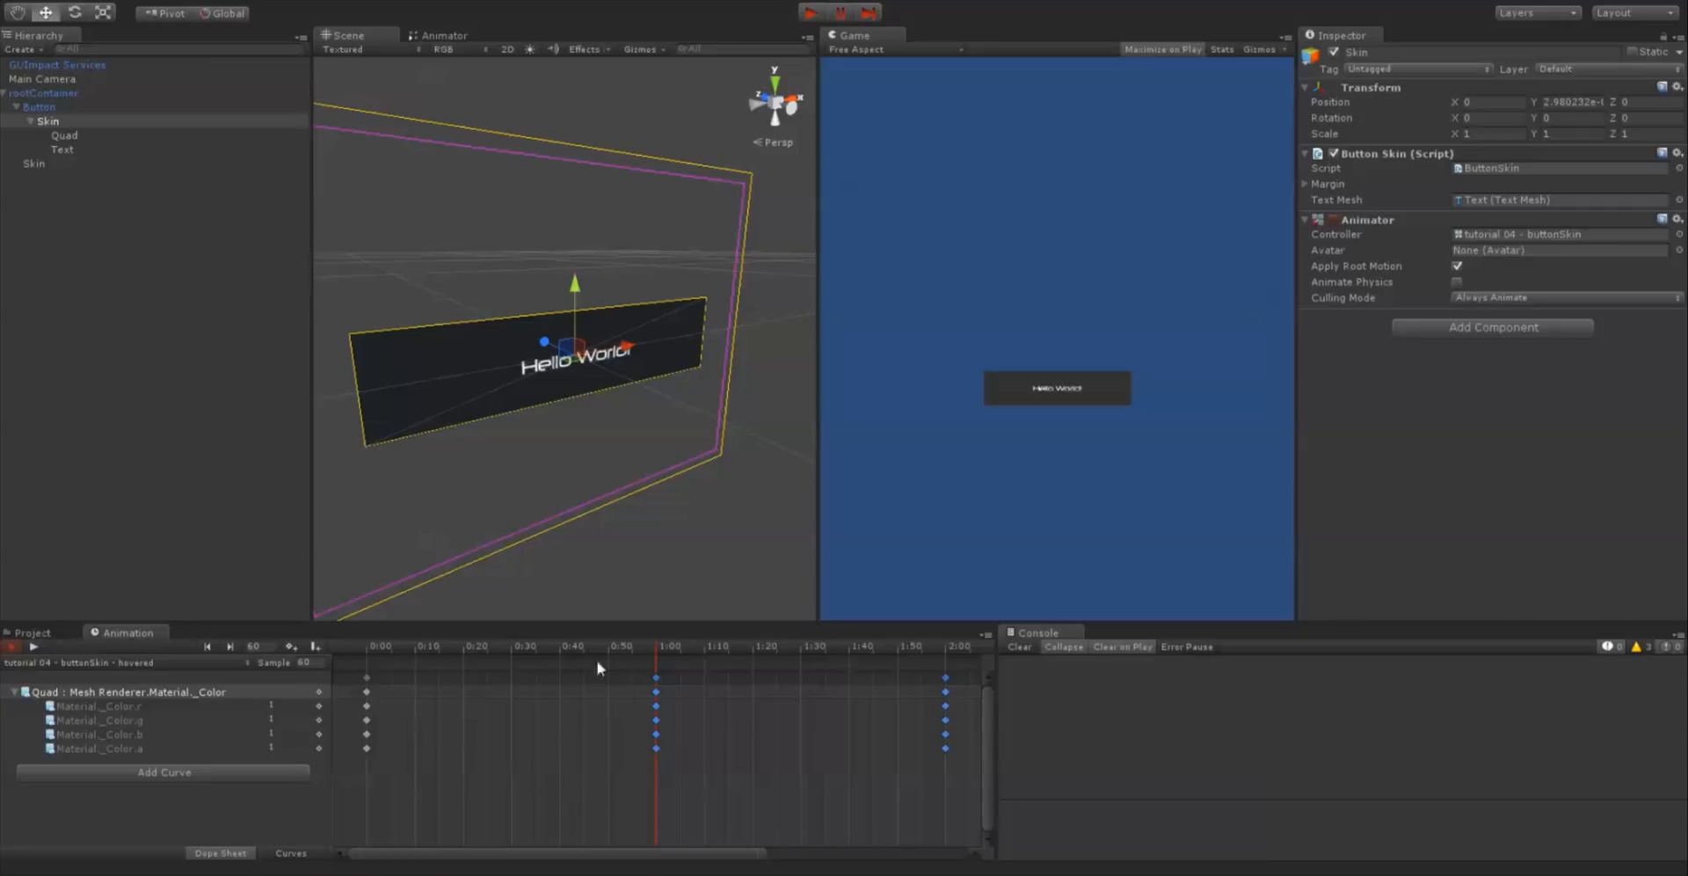
{"action": "left_click_drag", "start_coordinate": [613, 648], "coordinate": [388, 649]}
{"action": "left_click", "coordinate": [33, 647]}
{"action": "left_click", "coordinate": [35, 646]}
{"action": "scroll", "coordinate": [714, 646], "scroll_direction": "down", "scroll_amount": 4}
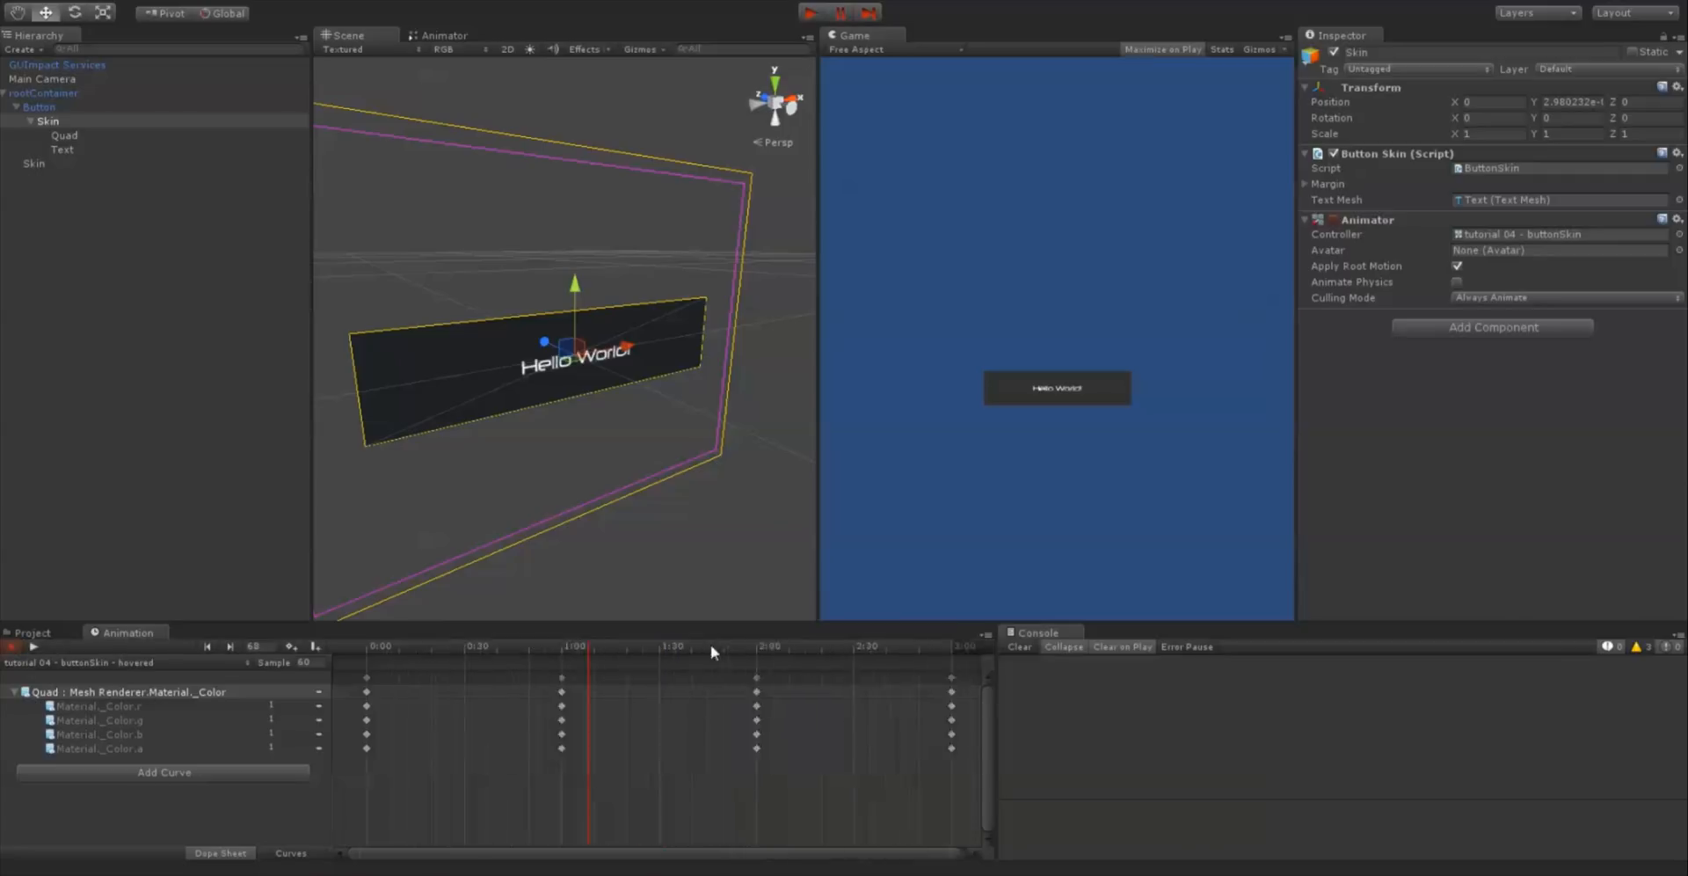
{"action": "key", "text": "ctrl+a"}
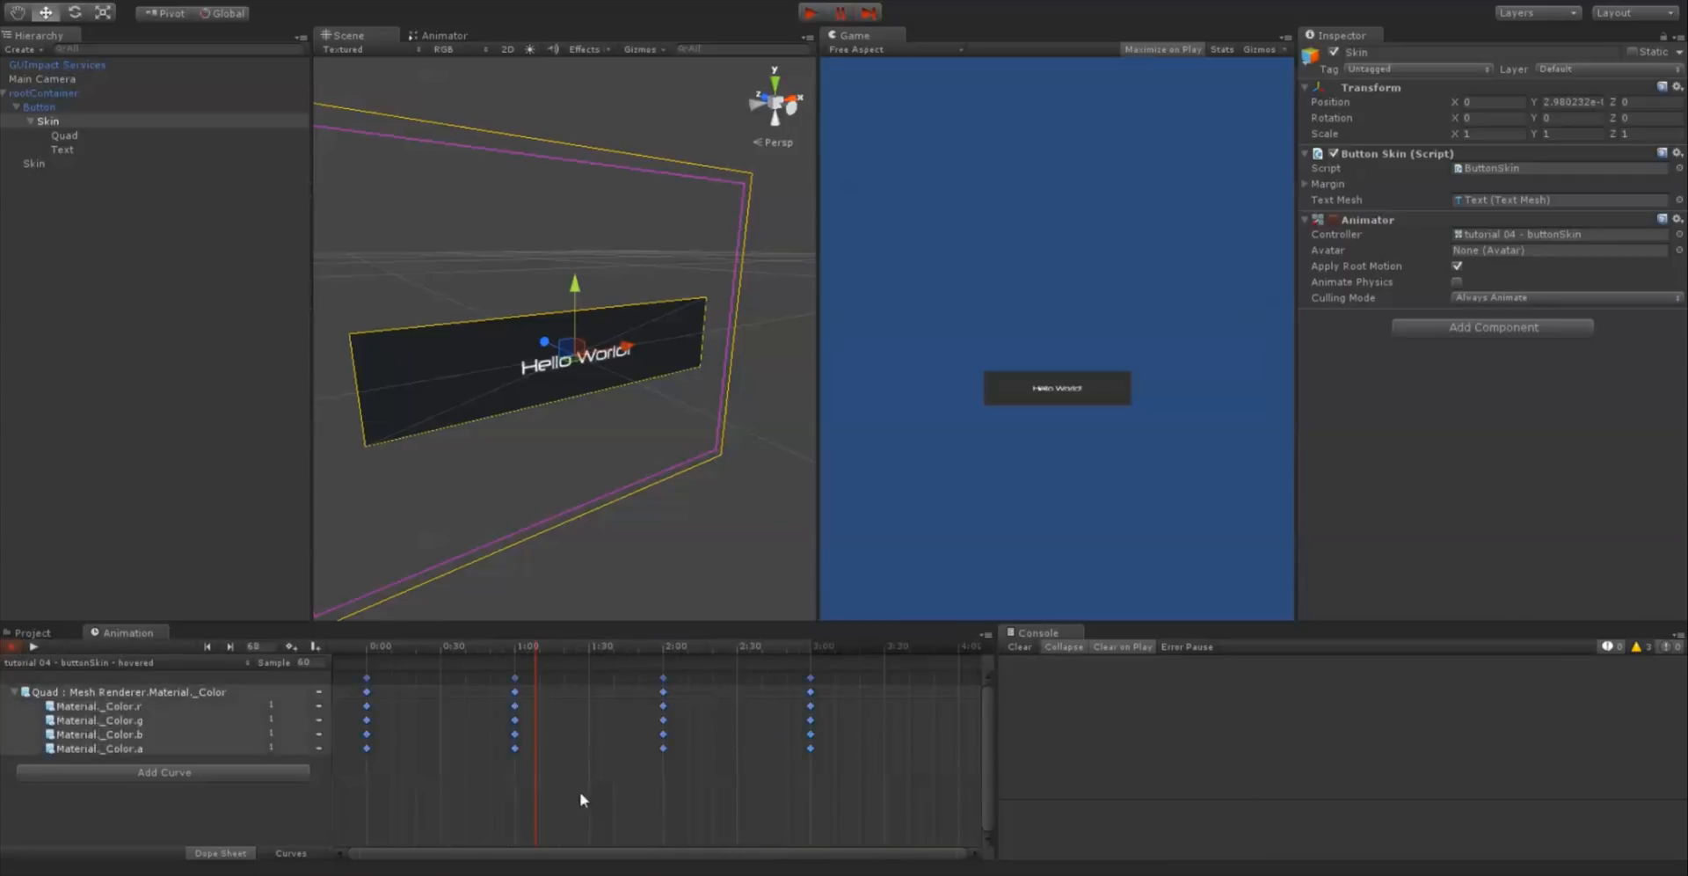
{"action": "key", "text": "Delete"}
{"action": "key", "text": "ctrl+z"}
{"action": "key", "text": "ctrl+y"}
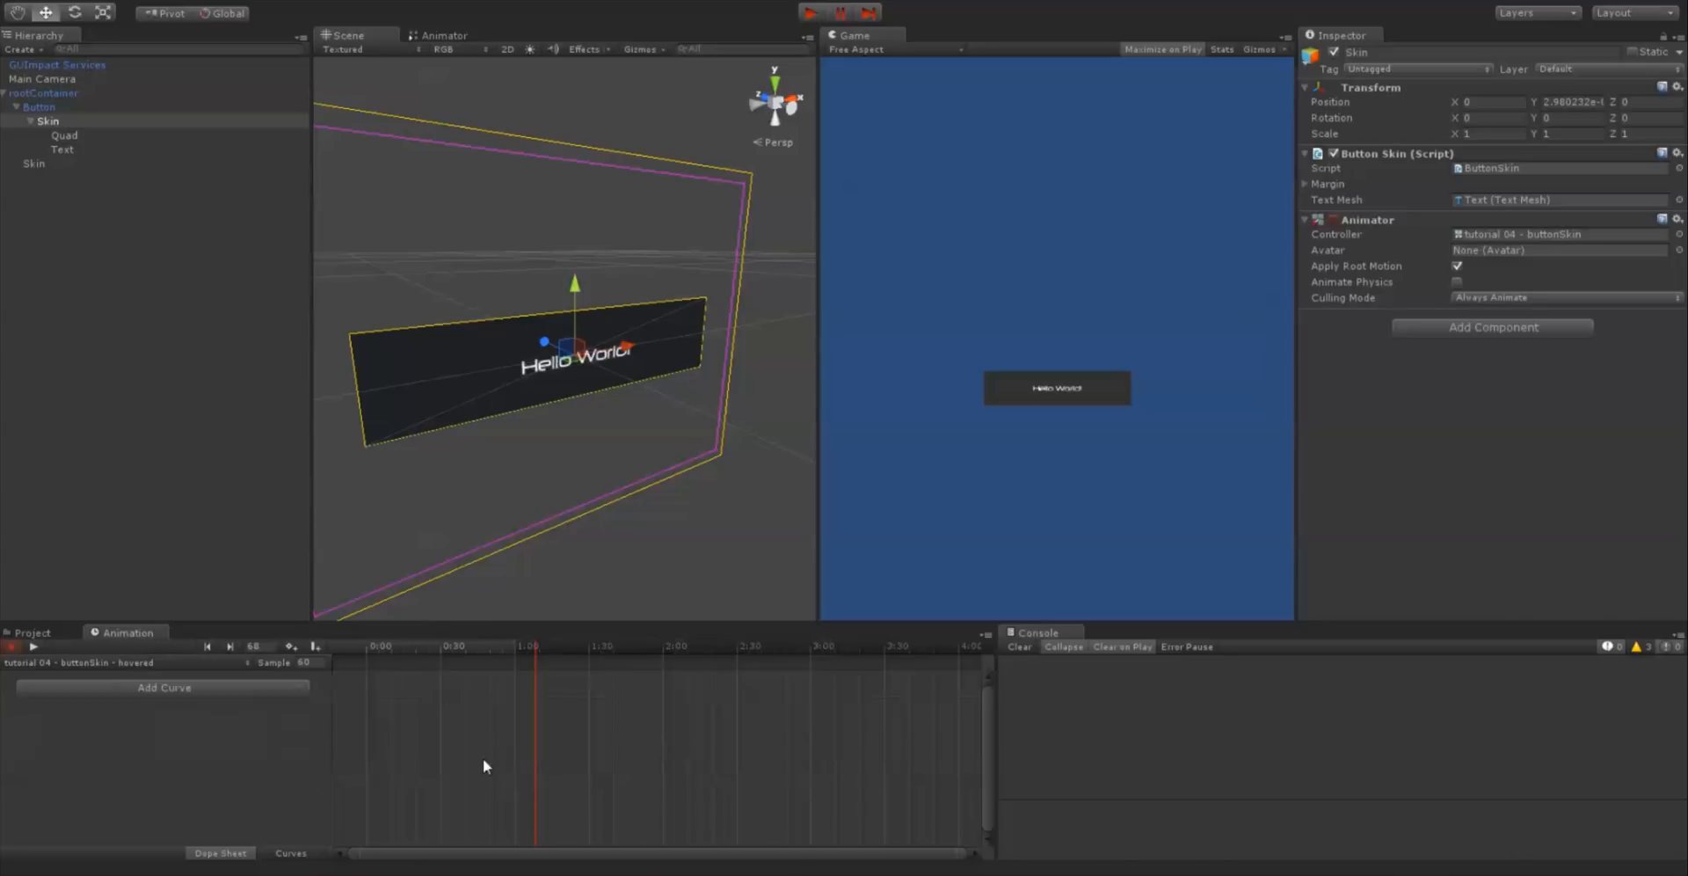
Copy all color keys from the normal clip into the hovered clip starting at frame 0, and preview the animation
{"action": "left_click", "coordinate": [103, 662]}
{"action": "left_click", "coordinate": [209, 699]}
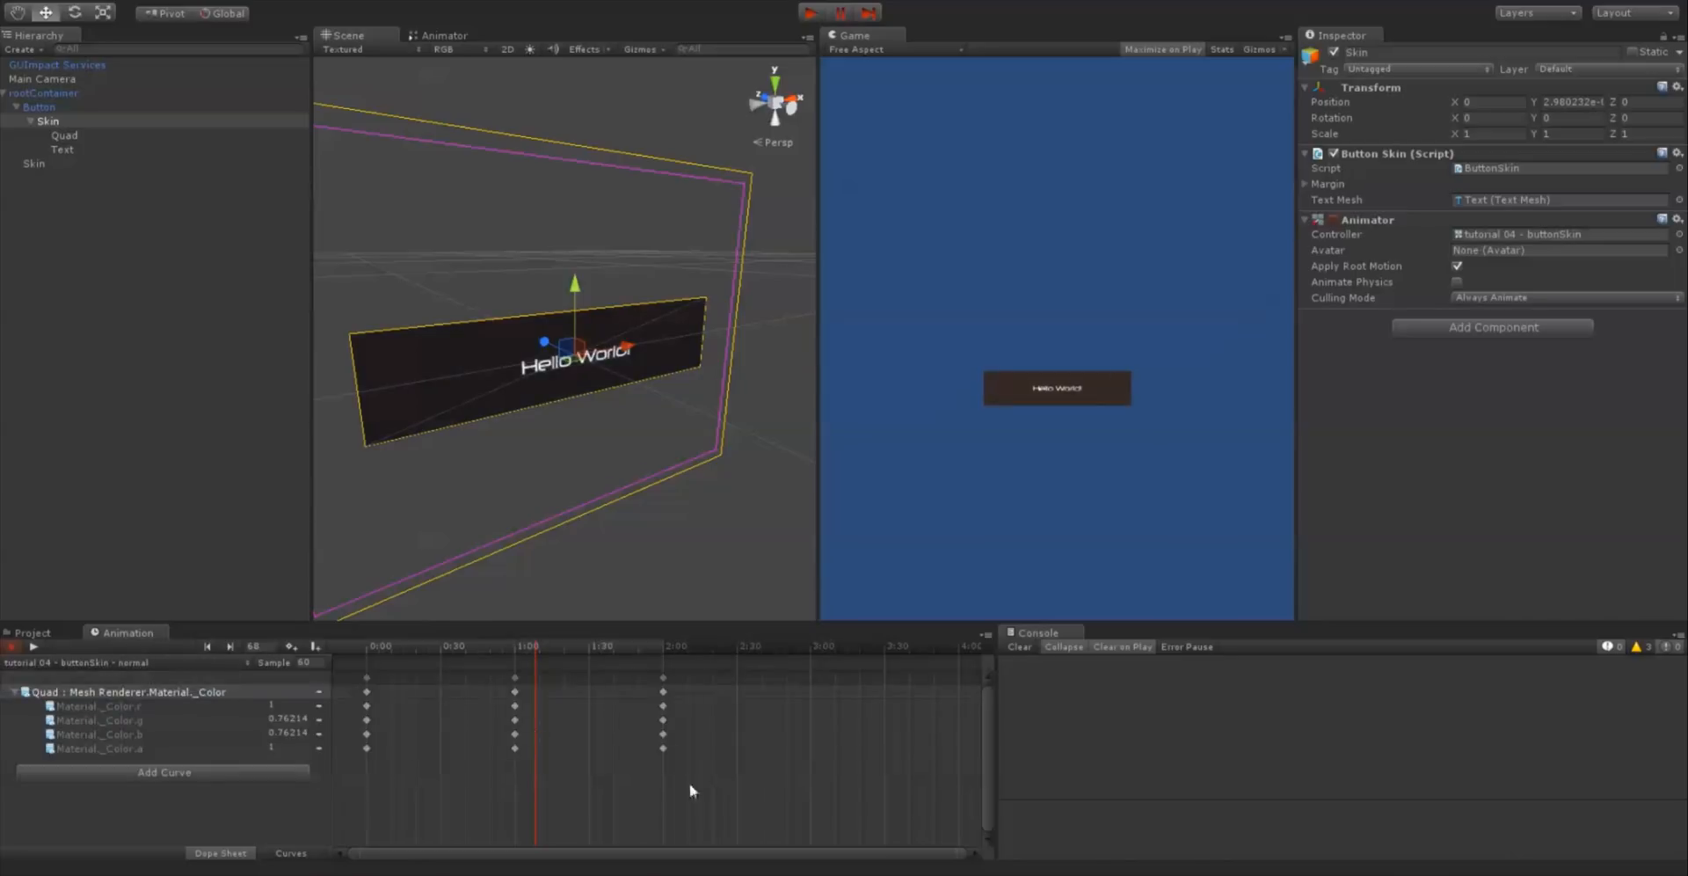
{"action": "left_click", "coordinate": [104, 661]}
{"action": "left_click", "coordinate": [123, 699]}
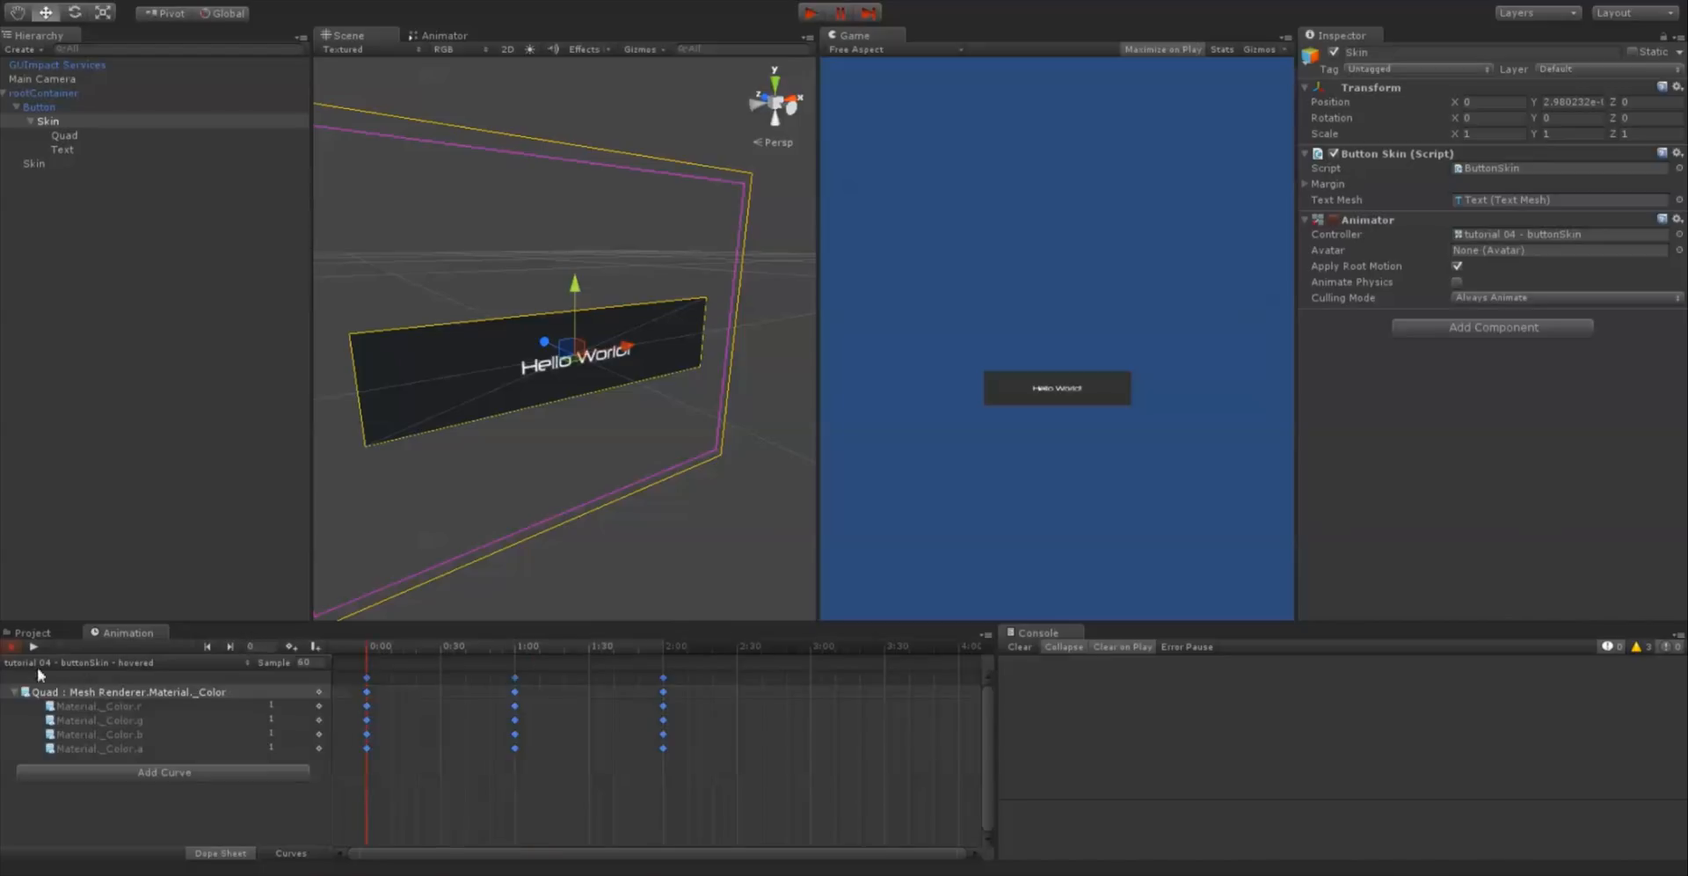
{"action": "left_click", "coordinate": [44, 641]}
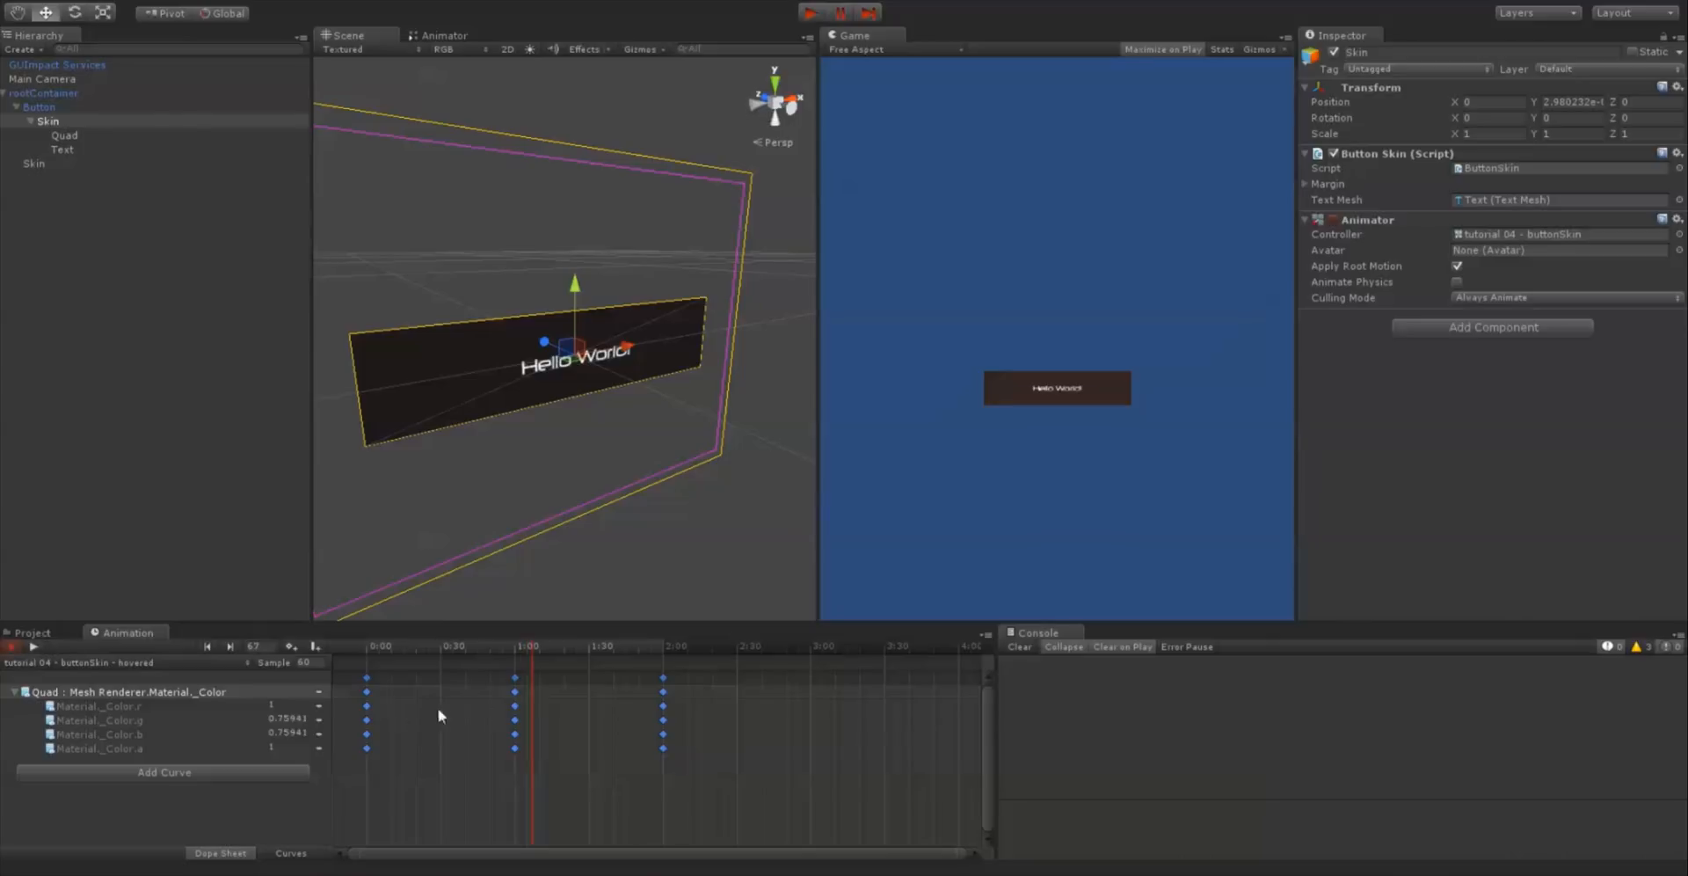
Set the hovered clip's color key at frame 60 to red 0.3, green 0.3 and blue 1, and scrub to check it
{"action": "scroll", "coordinate": [555, 741], "scroll_direction": "up", "scroll_amount": 5}
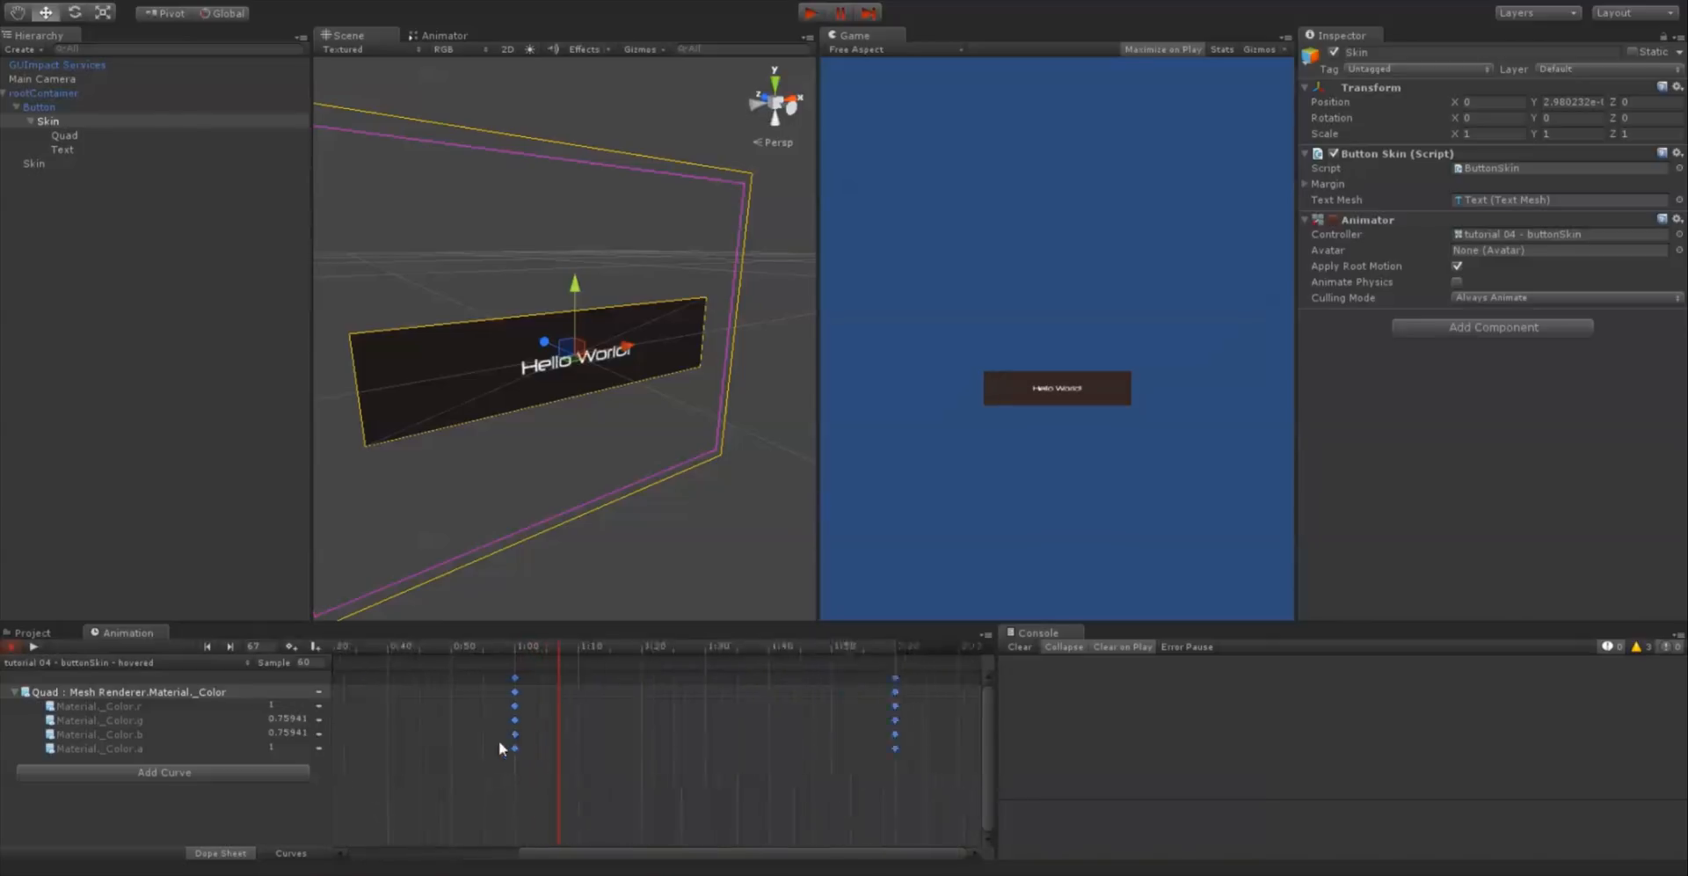
{"action": "middle_click_drag", "start_coordinate": [475, 724], "coordinate": [651, 677]}
{"action": "left_click", "coordinate": [687, 645]}
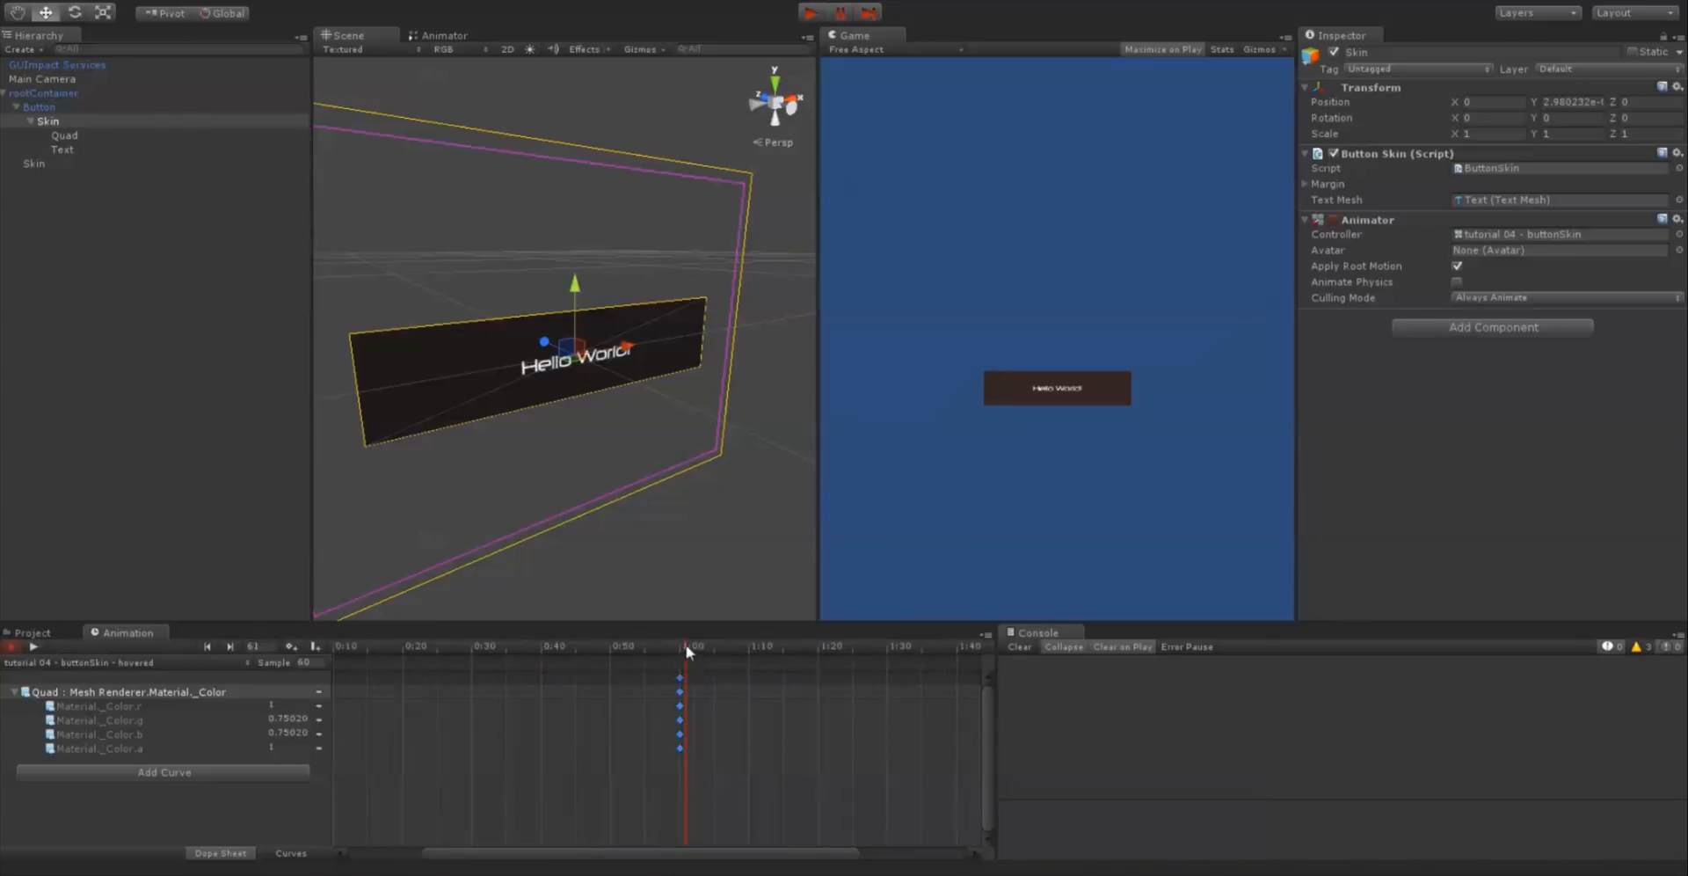
{"action": "left_click_drag", "start_coordinate": [686, 644], "coordinate": [680, 644]}
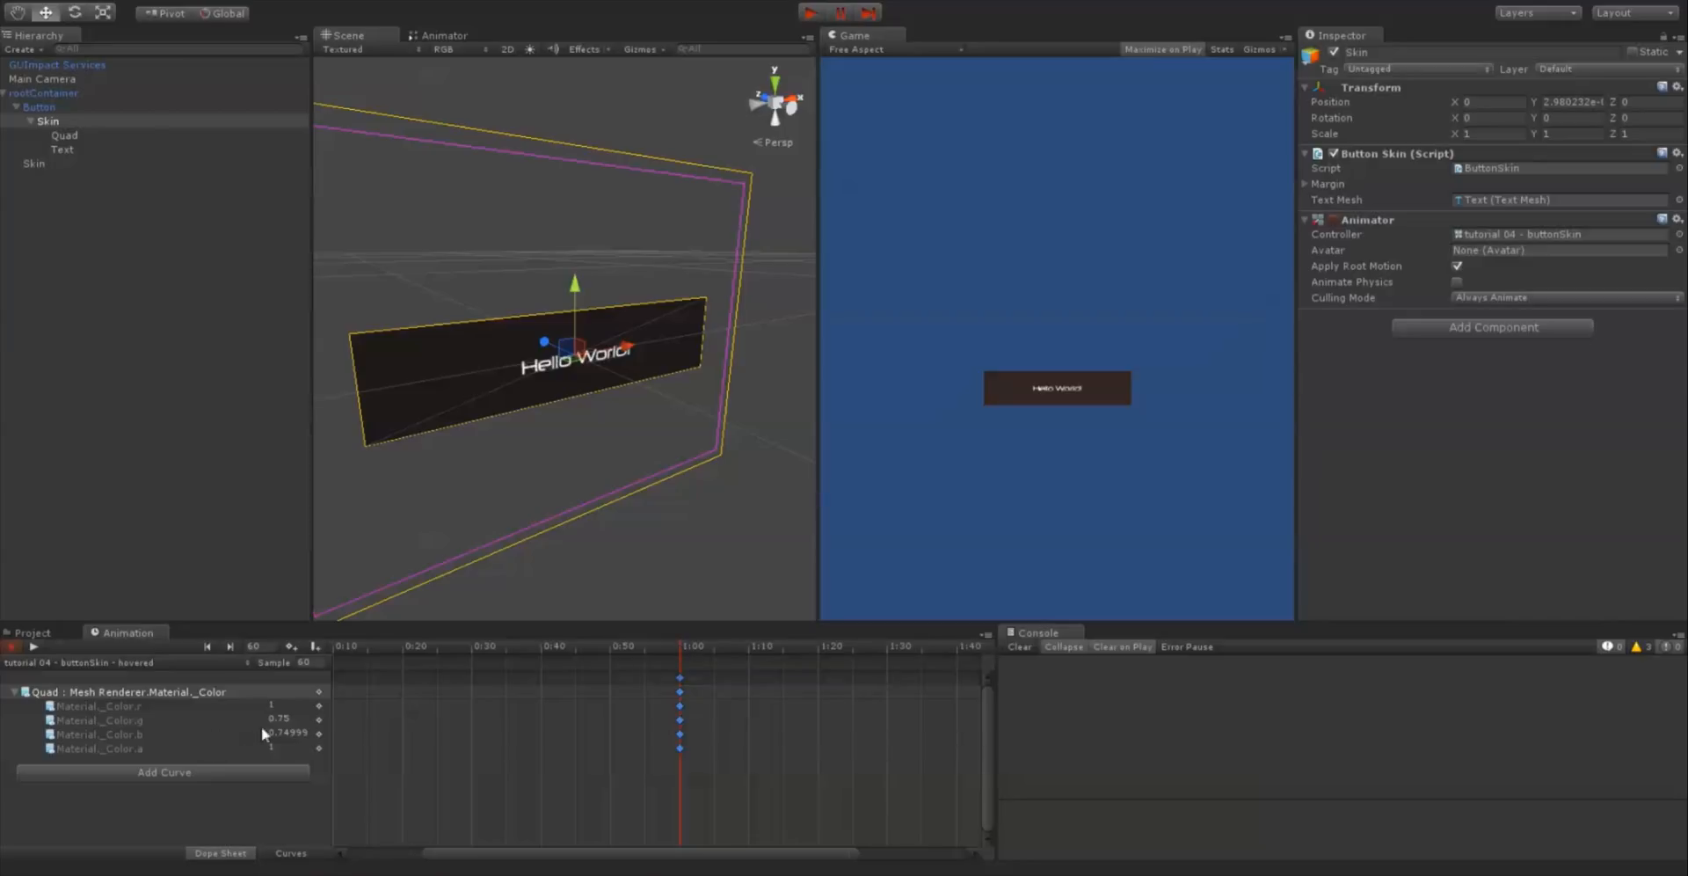
{"action": "left_click", "coordinate": [282, 704]}
{"action": "type", "text": "0.3"}
{"action": "left_click", "coordinate": [297, 719]}
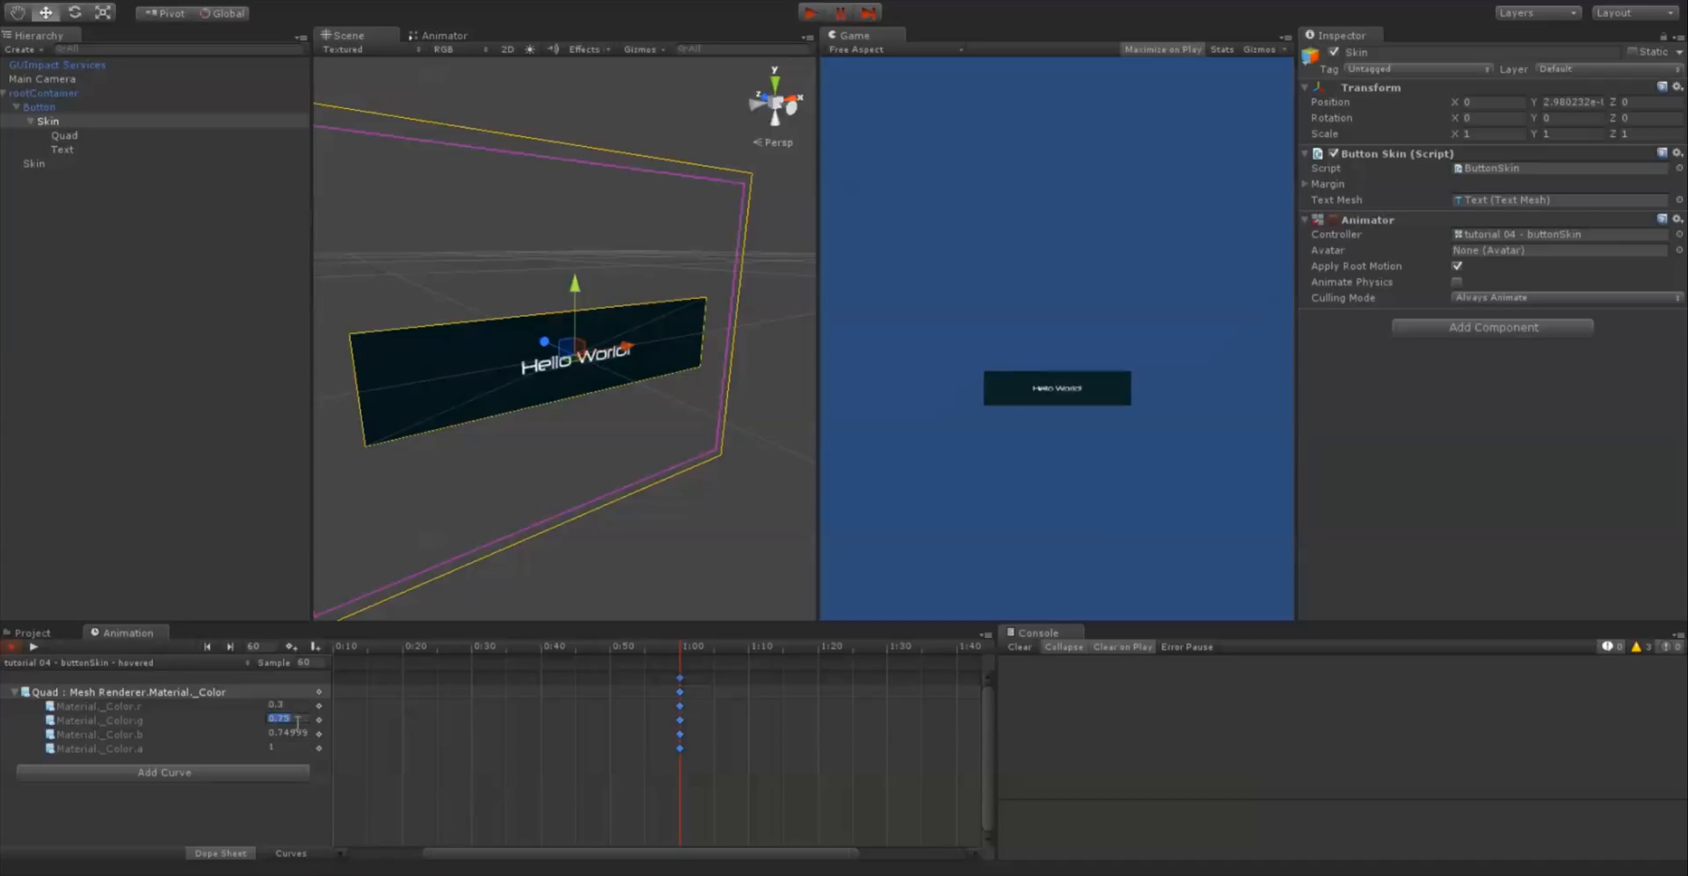
{"action": "type", "text": "0.3"}
{"action": "left_click", "coordinate": [297, 733]}
{"action": "type", "text": "1"}
{"action": "left_click", "coordinate": [527, 648]}
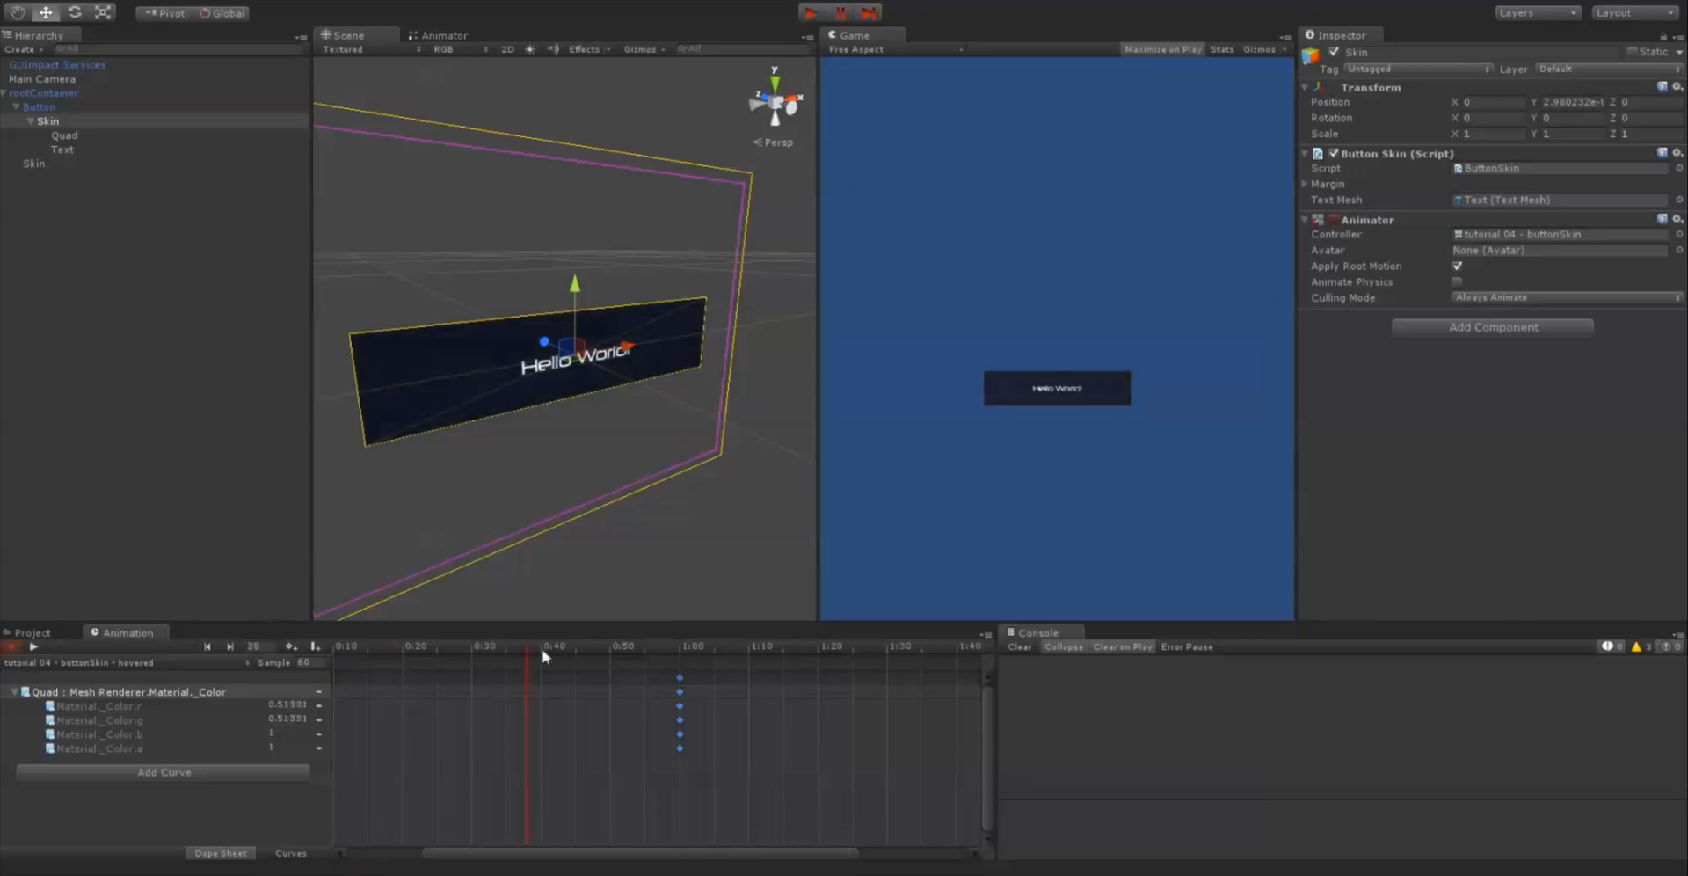
{"action": "left_click", "coordinate": [679, 646]}
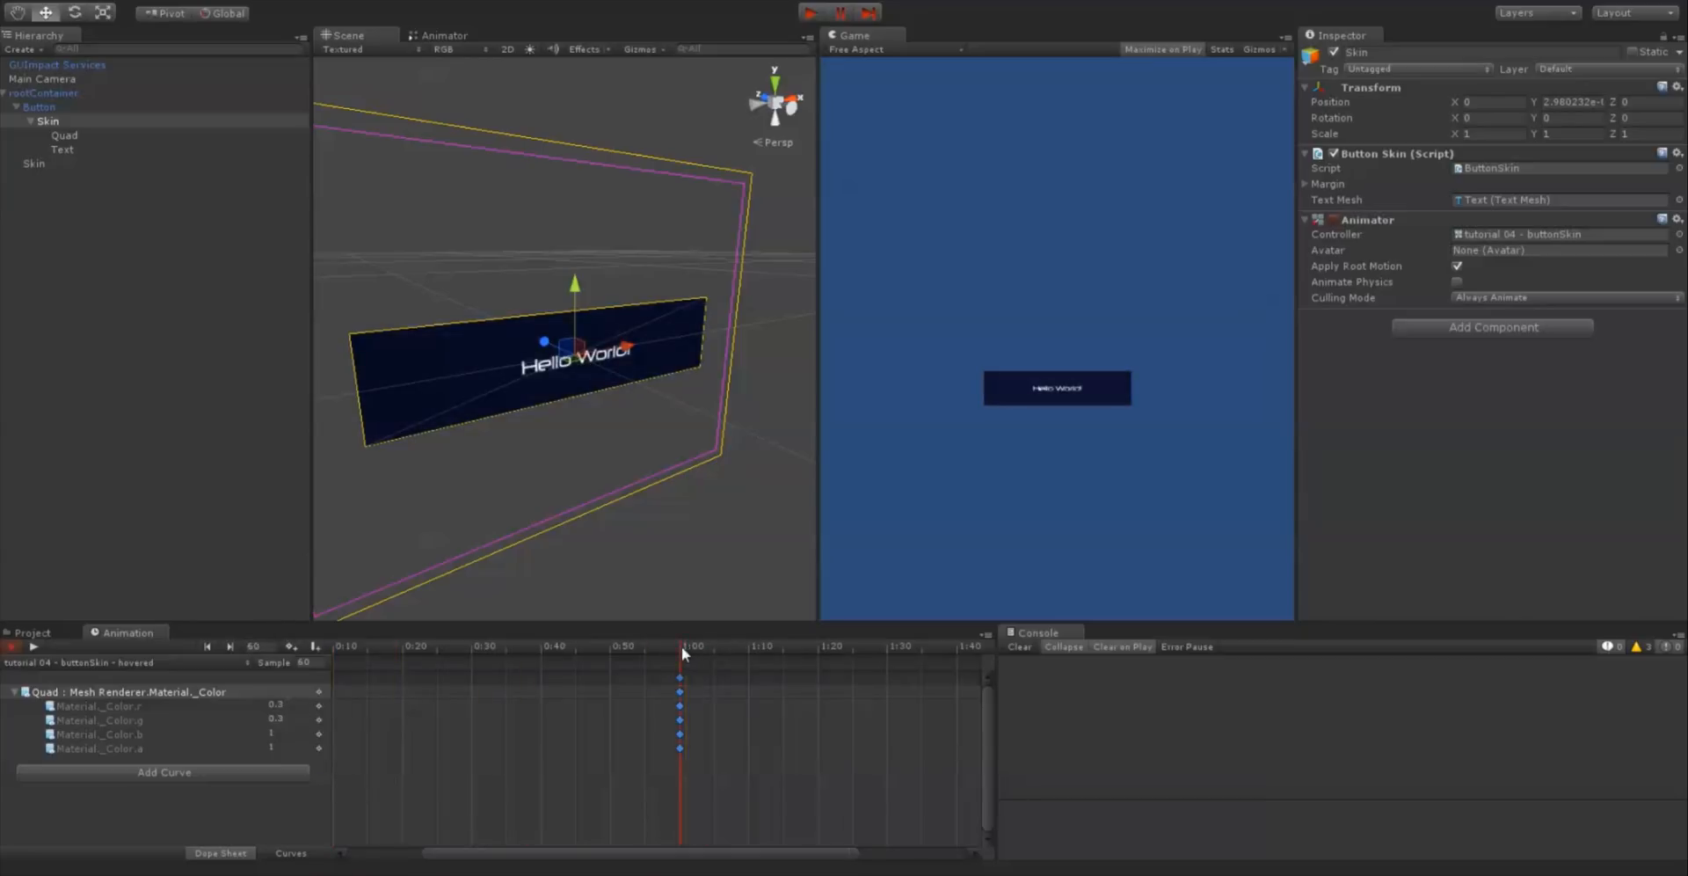
Set red and green to 0.6 on the hovered clip's keys at frames 0 and 120, and preview the animation
{"action": "left_click_drag", "start_coordinate": [683, 646], "coordinate": [302, 631]}
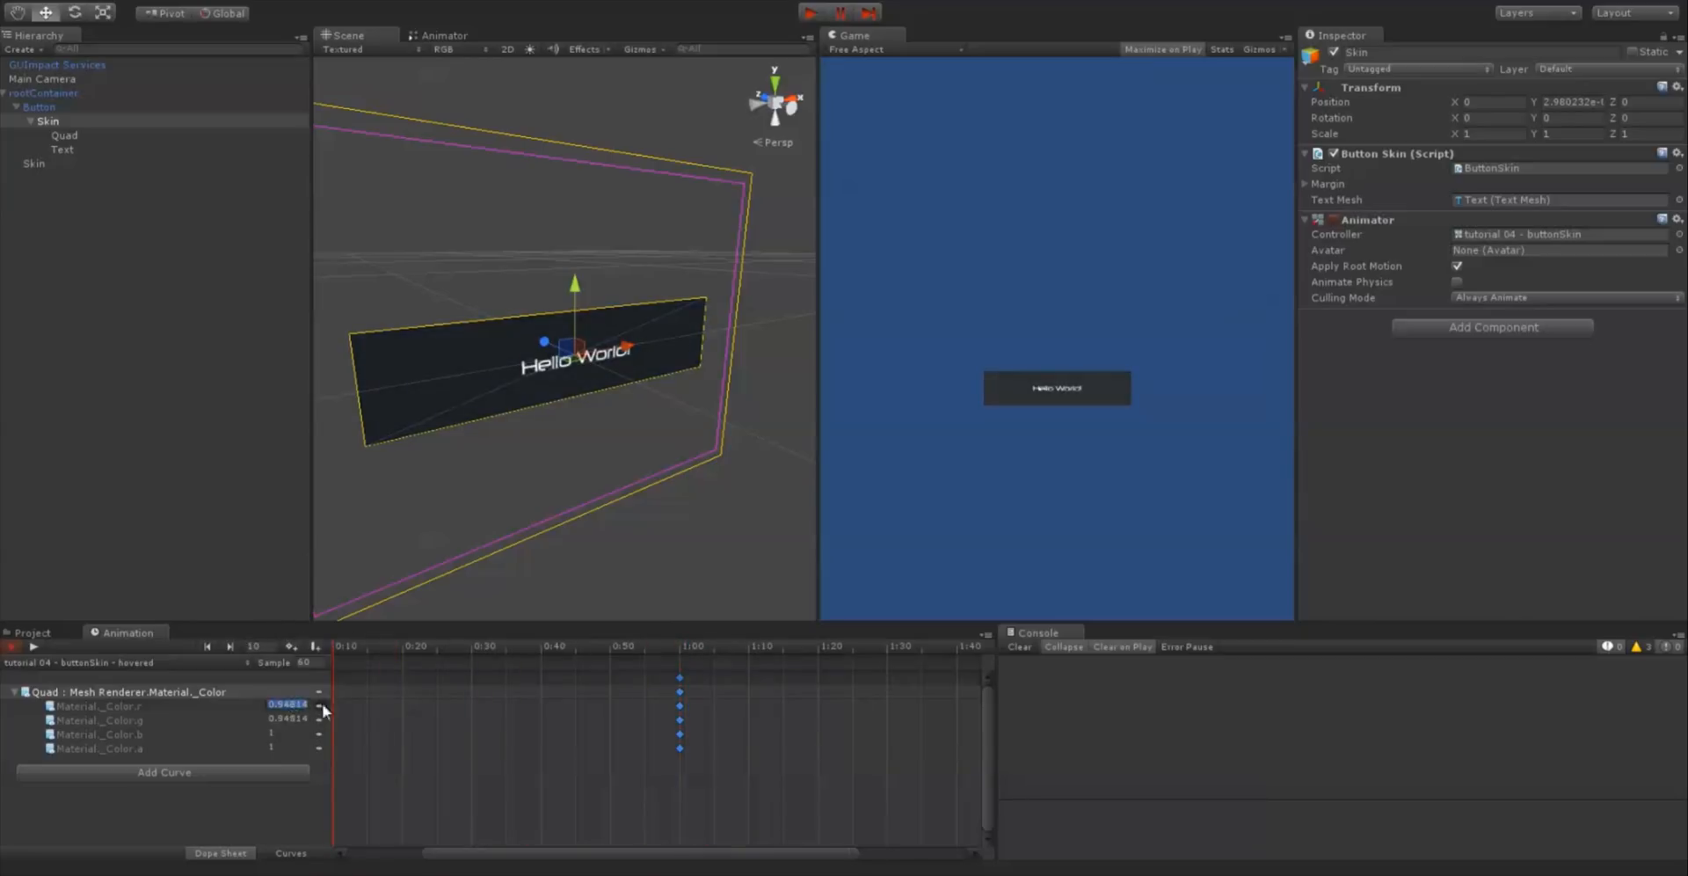
{"action": "left_click", "coordinate": [207, 646]}
{"action": "scroll", "coordinate": [492, 703], "scroll_direction": "down", "scroll_amount": 5}
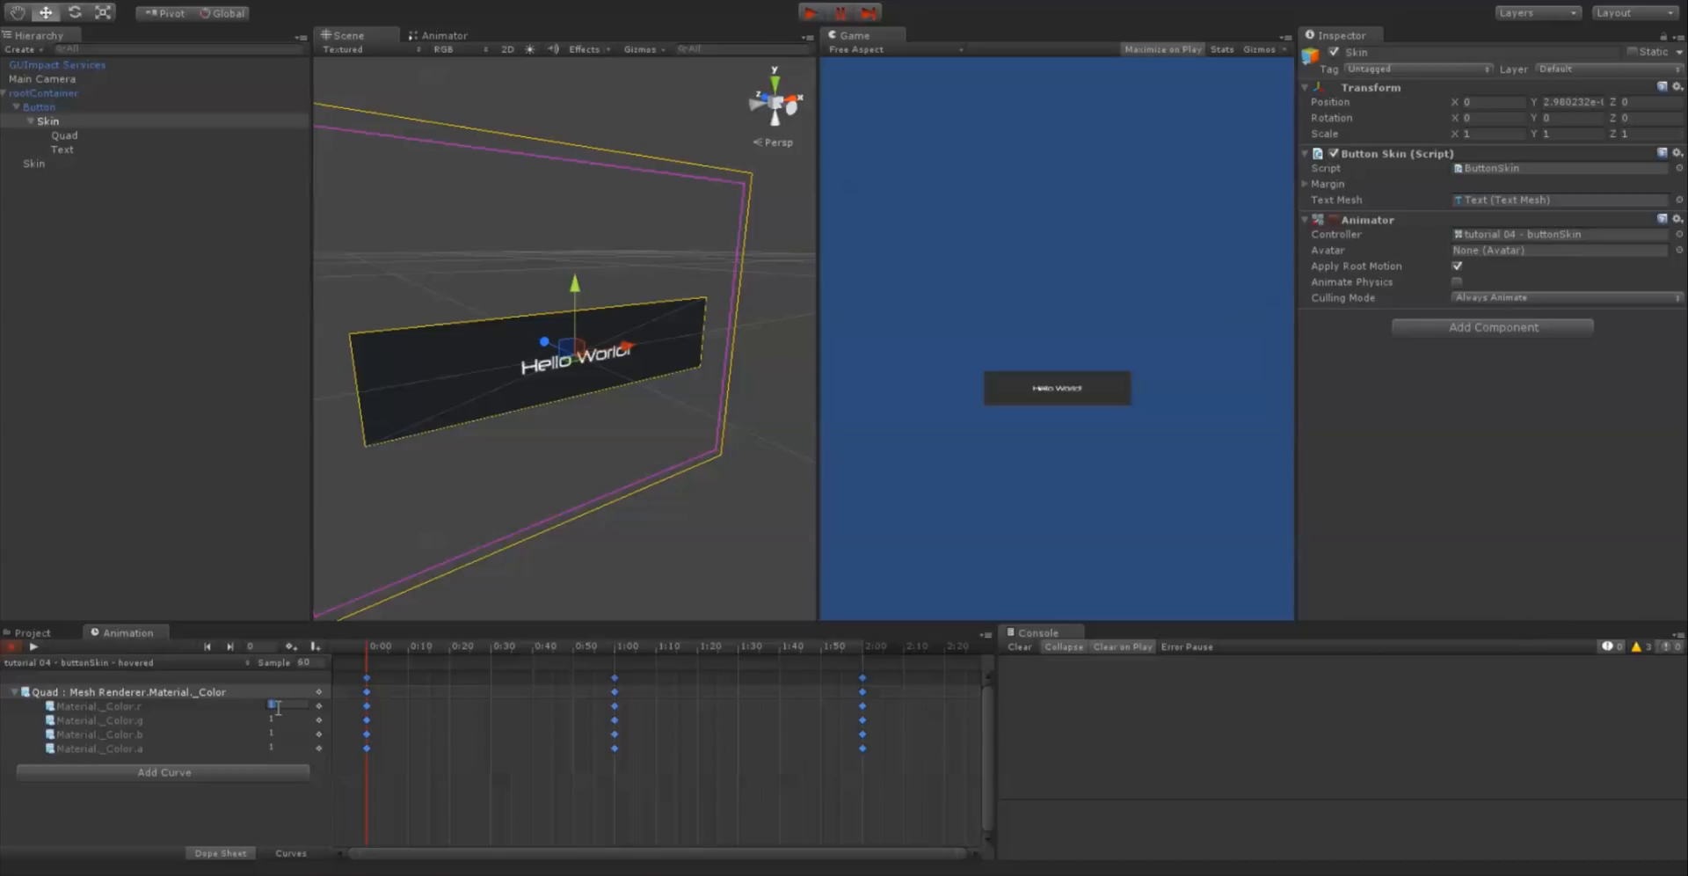
{"action": "type", "text": "0"}
{"action": "type", "text": "0"}
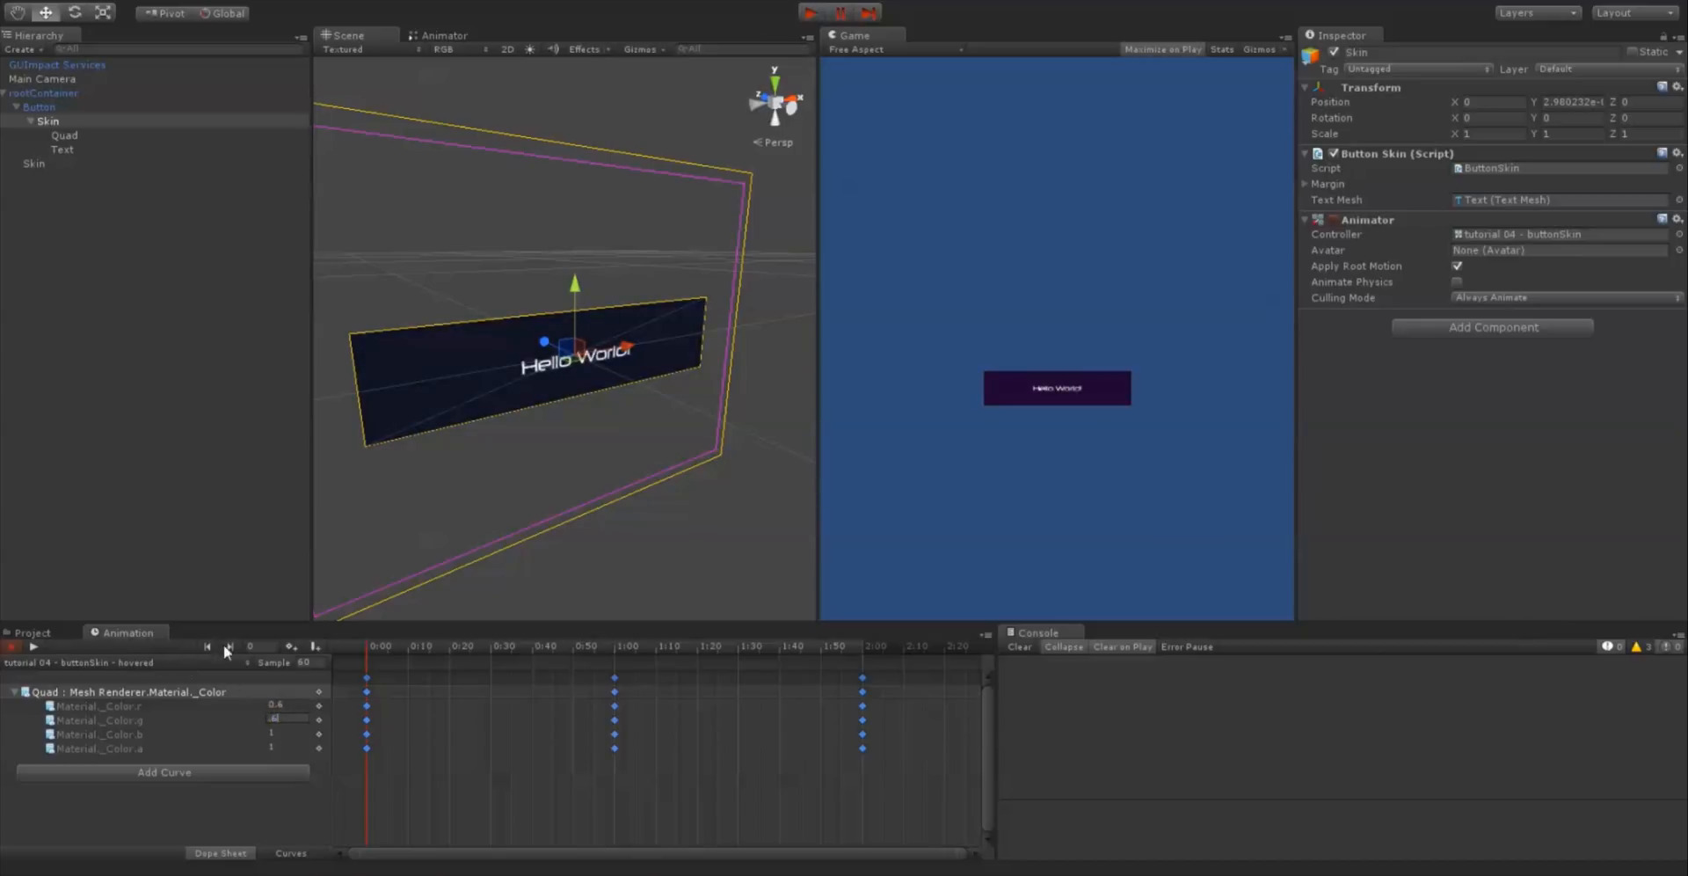
{"action": "left_click", "coordinate": [226, 646]}
{"action": "left_click", "coordinate": [226, 645]}
{"action": "left_click", "coordinate": [269, 704]}
{"action": "type", "text": "0.6"}
{"action": "left_click", "coordinate": [282, 717]}
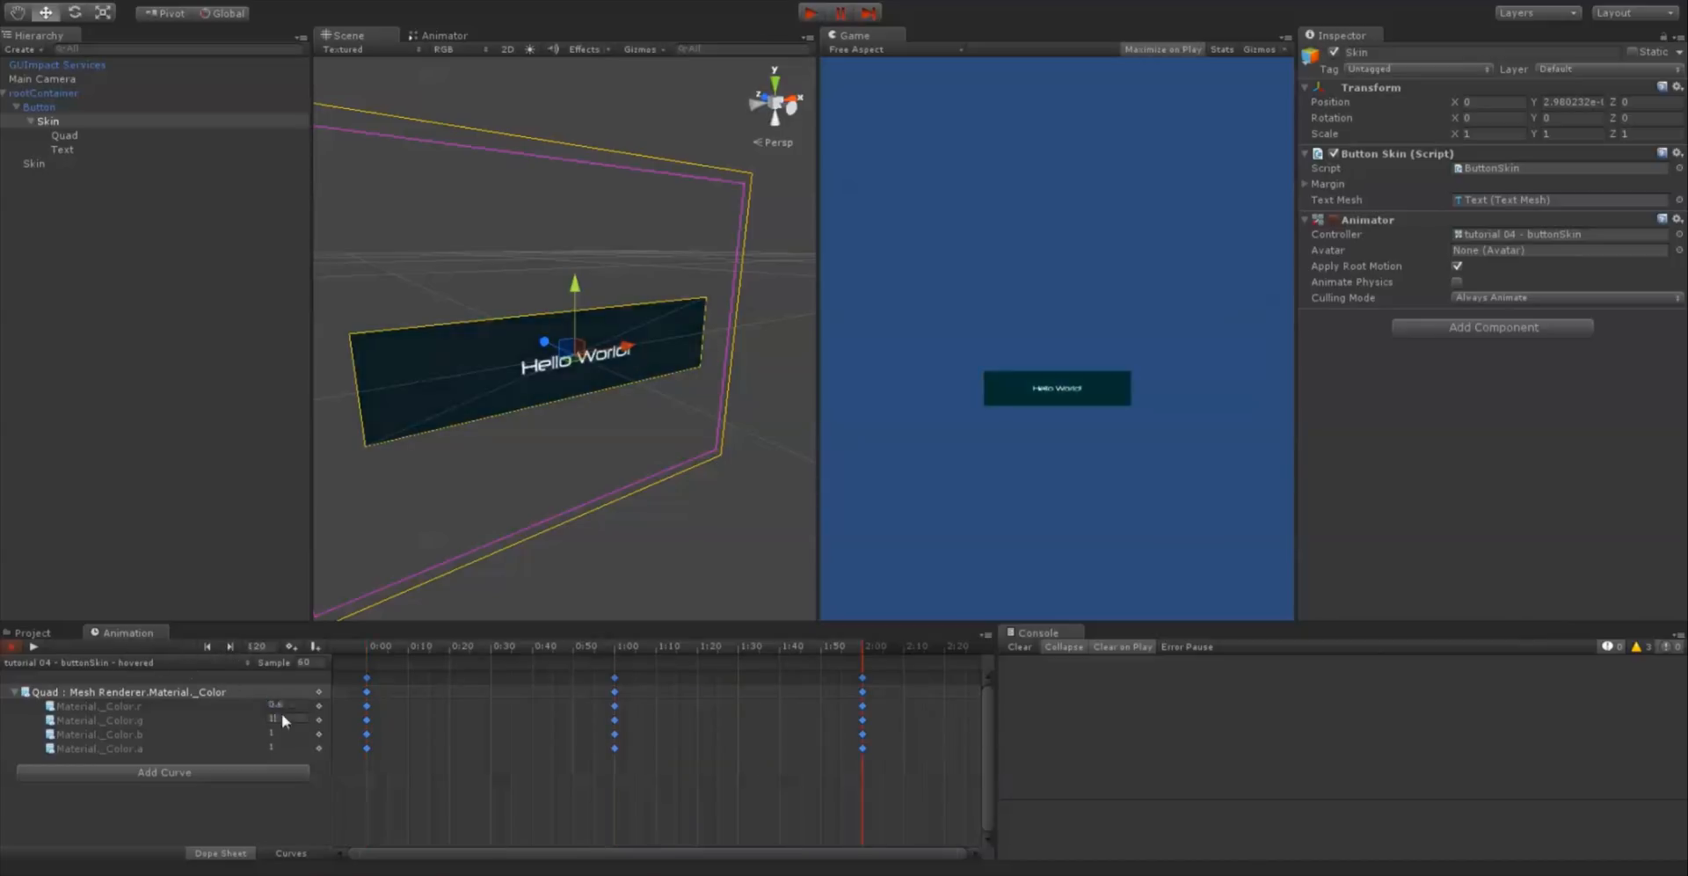
{"action": "type", "text": "0.6"}
{"action": "left_click", "coordinate": [37, 647]}
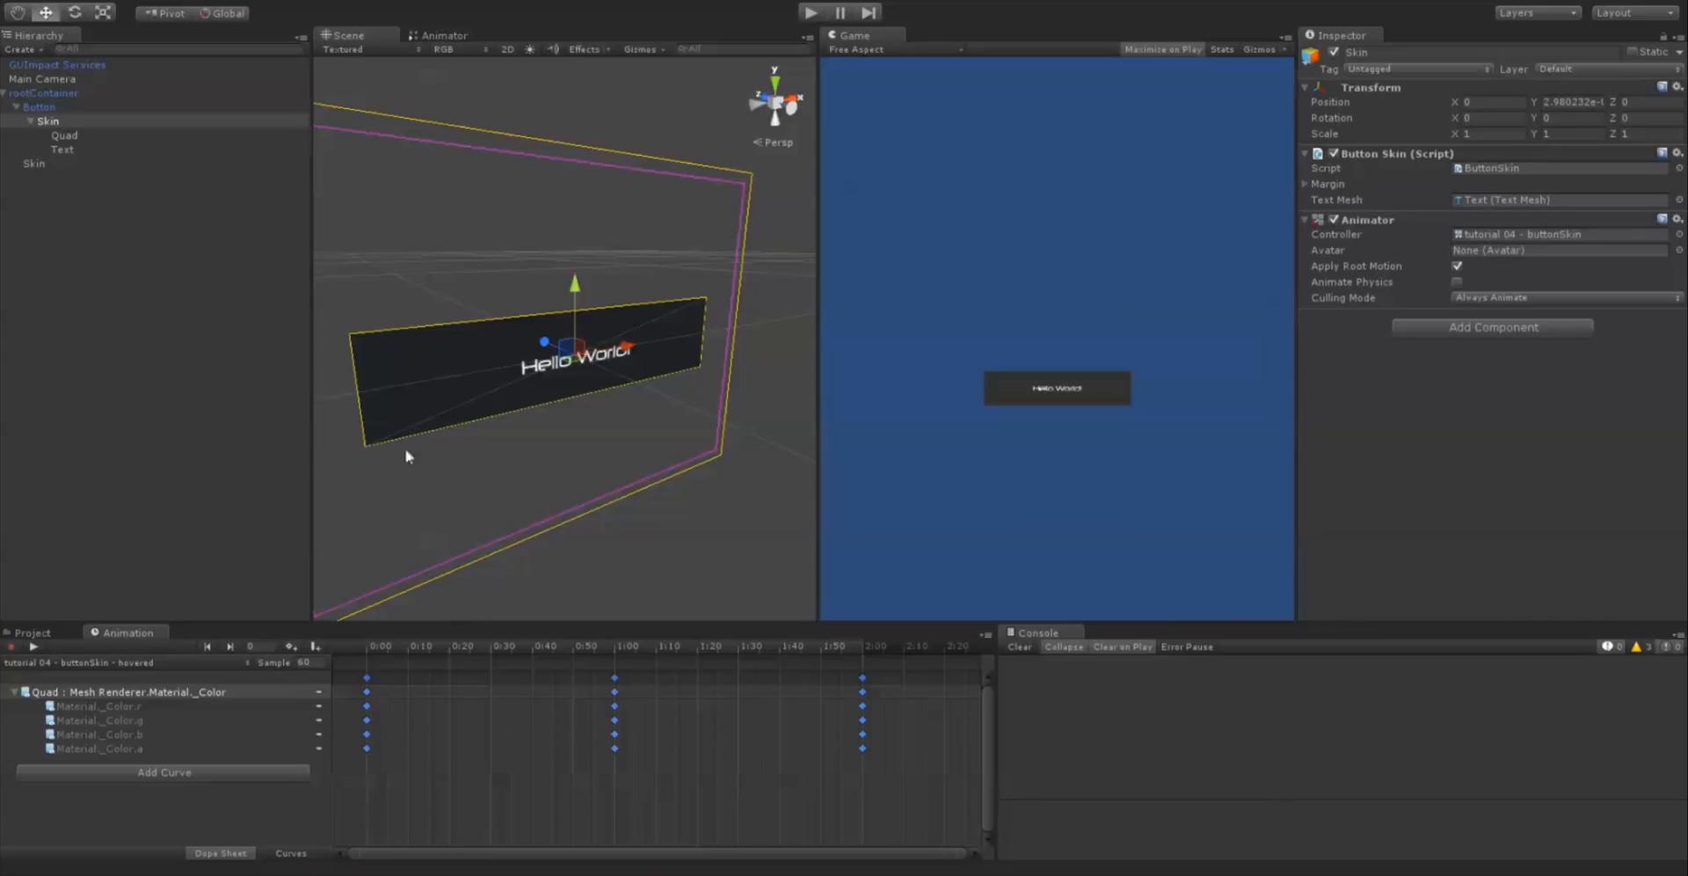
At frame 0 of the hovered clip, move the Text object forward off the quad to Z about -0.225
{"action": "right_click_drag", "start_coordinate": [404, 447], "coordinate": [587, 636]}
{"action": "left_click_drag", "start_coordinate": [572, 648], "coordinate": [360, 647]}
{"action": "left_click", "coordinate": [93, 150]}
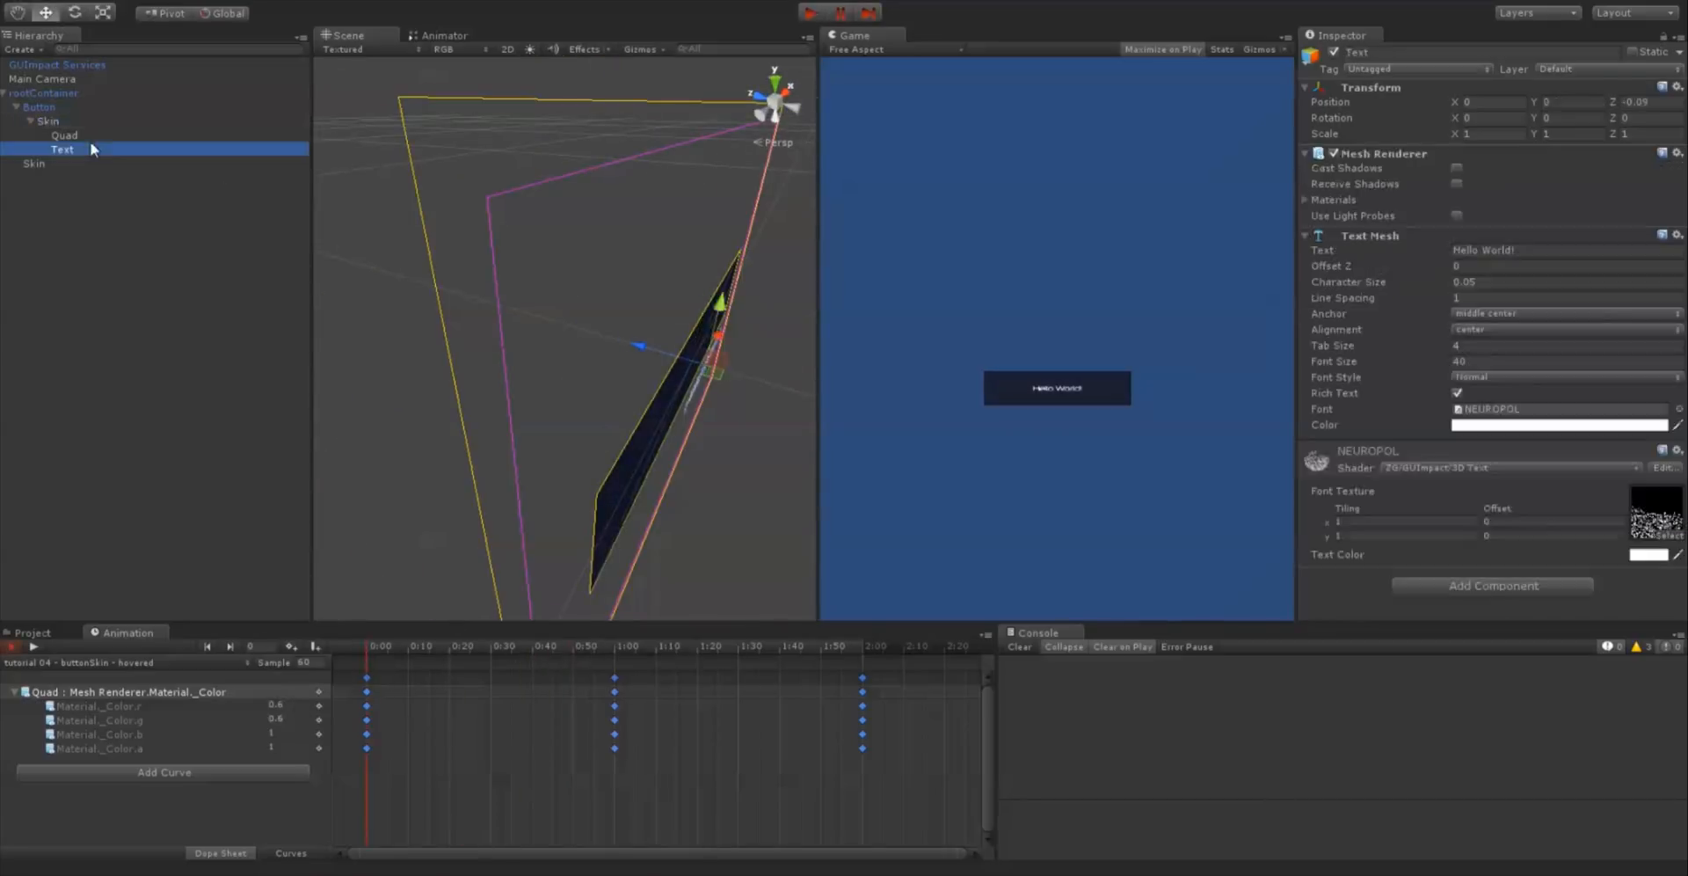
{"action": "right_click_drag", "start_coordinate": [709, 378], "coordinate": [572, 347]}
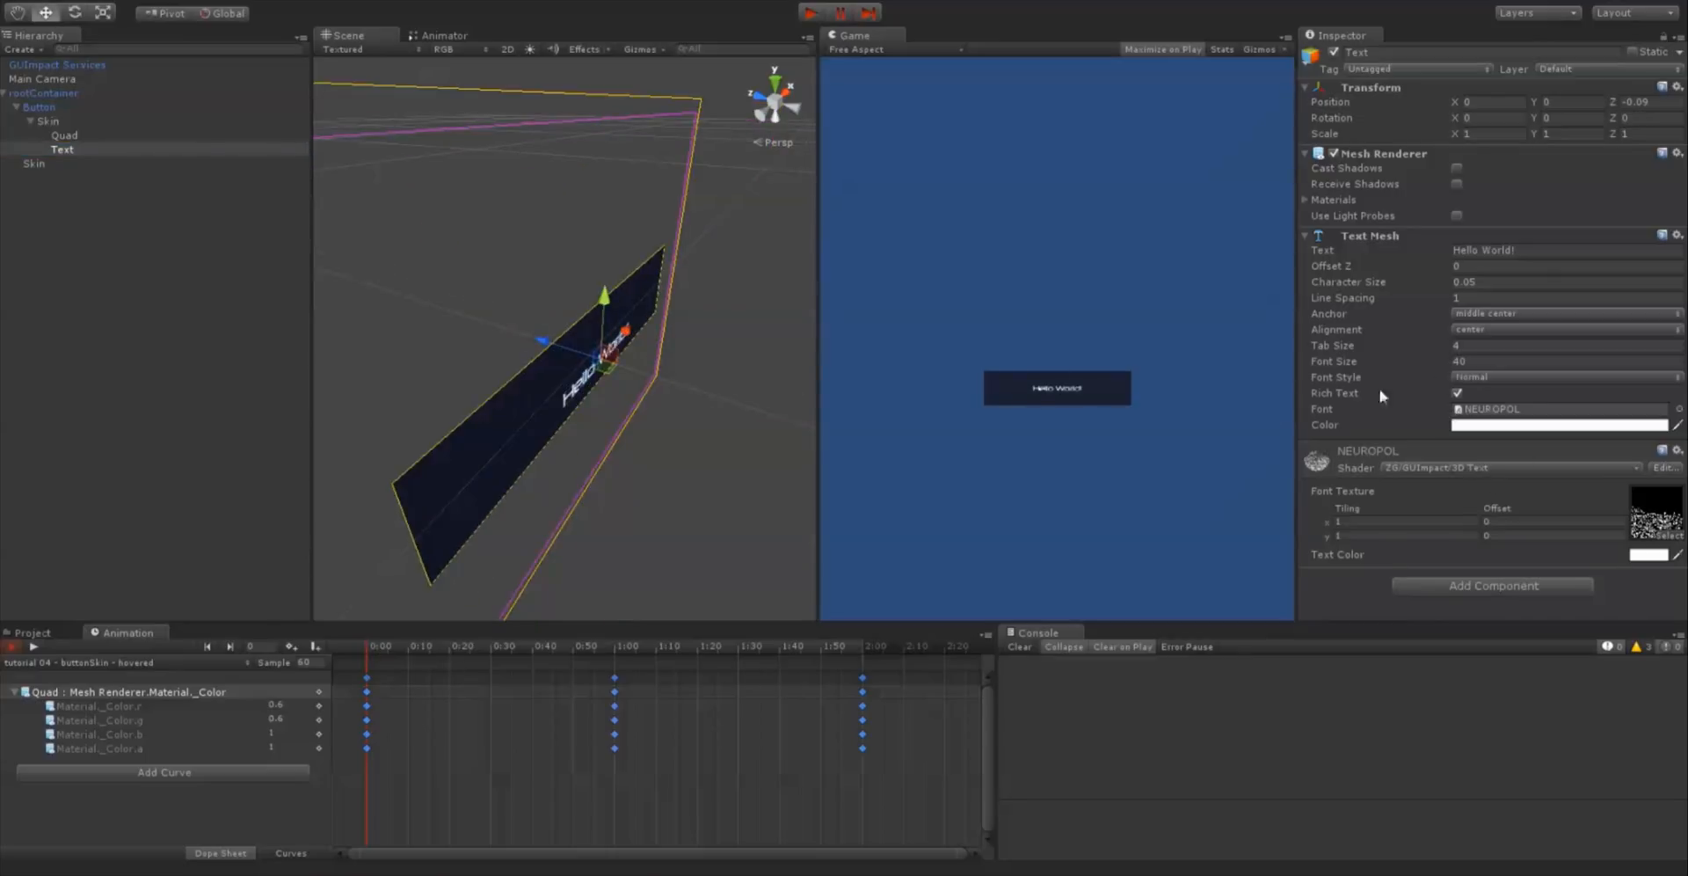
{"action": "left_click_drag", "start_coordinate": [549, 339], "coordinate": [567, 348]}
{"action": "left_click", "coordinate": [14, 762]}
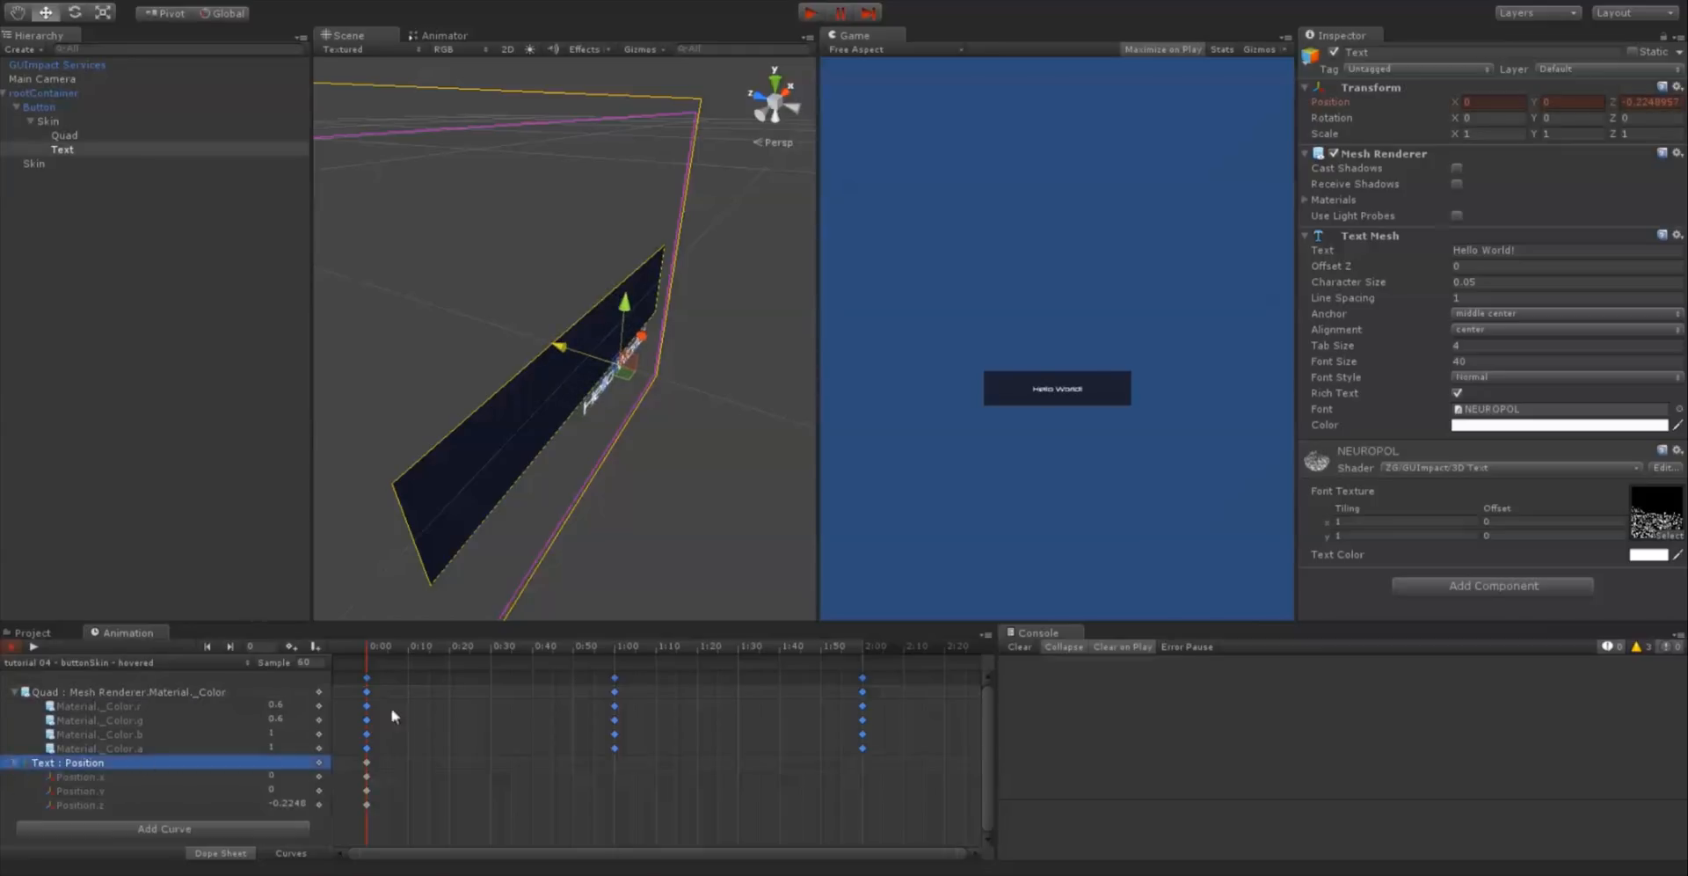
Add a Text position key at frame 120 of the hovered clip and return to frame 0
{"action": "left_click_drag", "start_coordinate": [398, 641], "coordinate": [862, 640]}
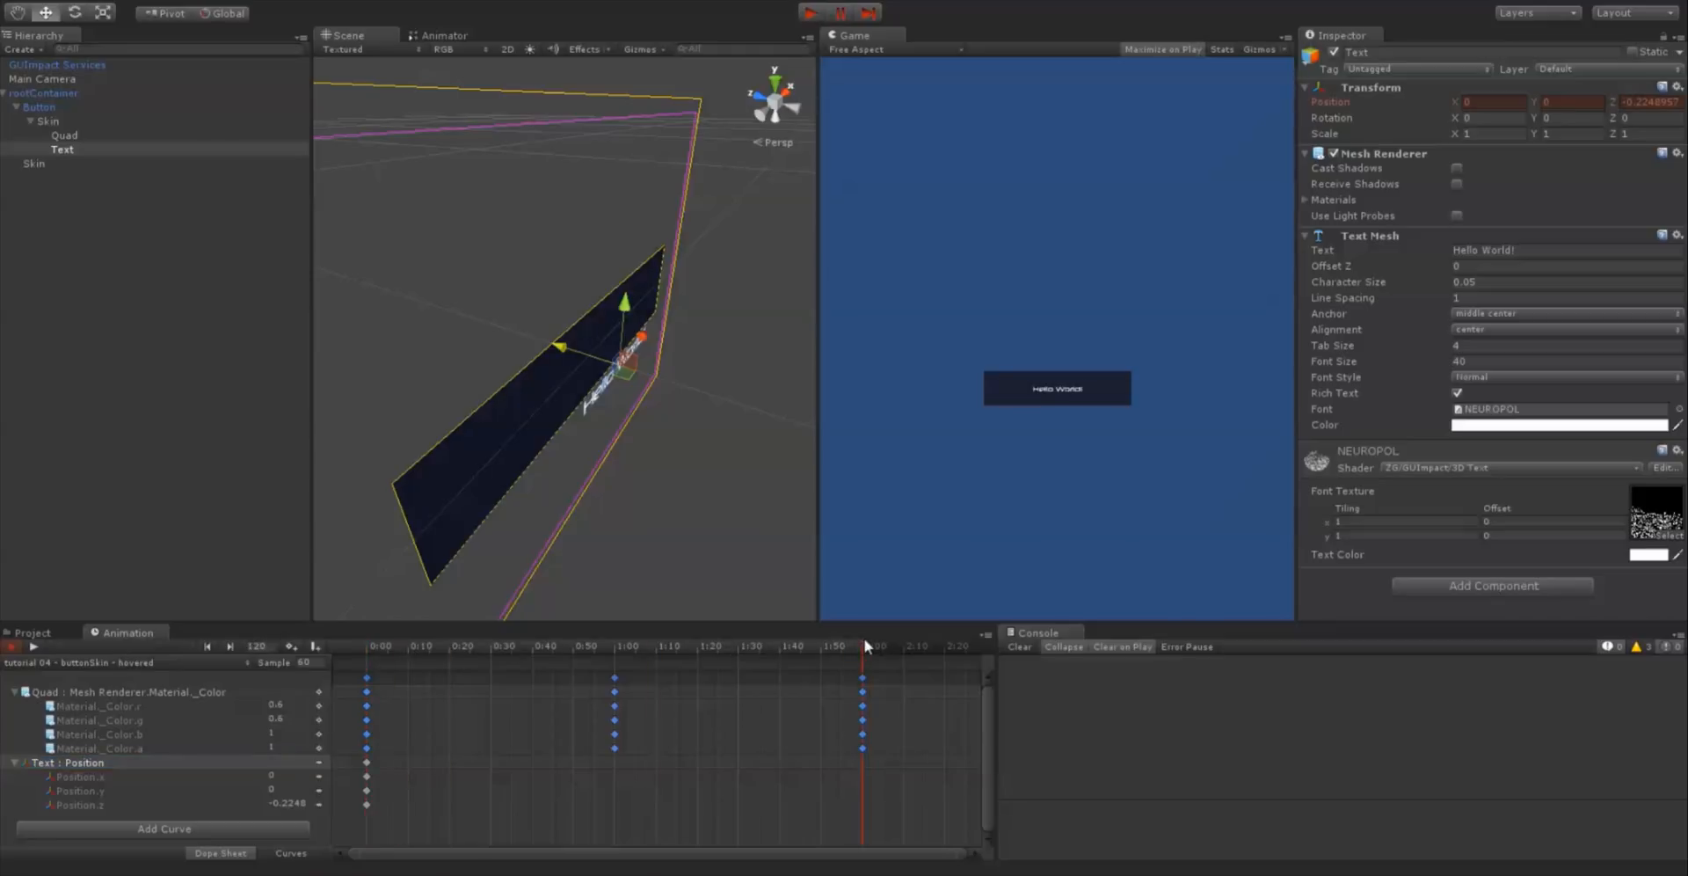
{"action": "right_click", "coordinate": [320, 763]}
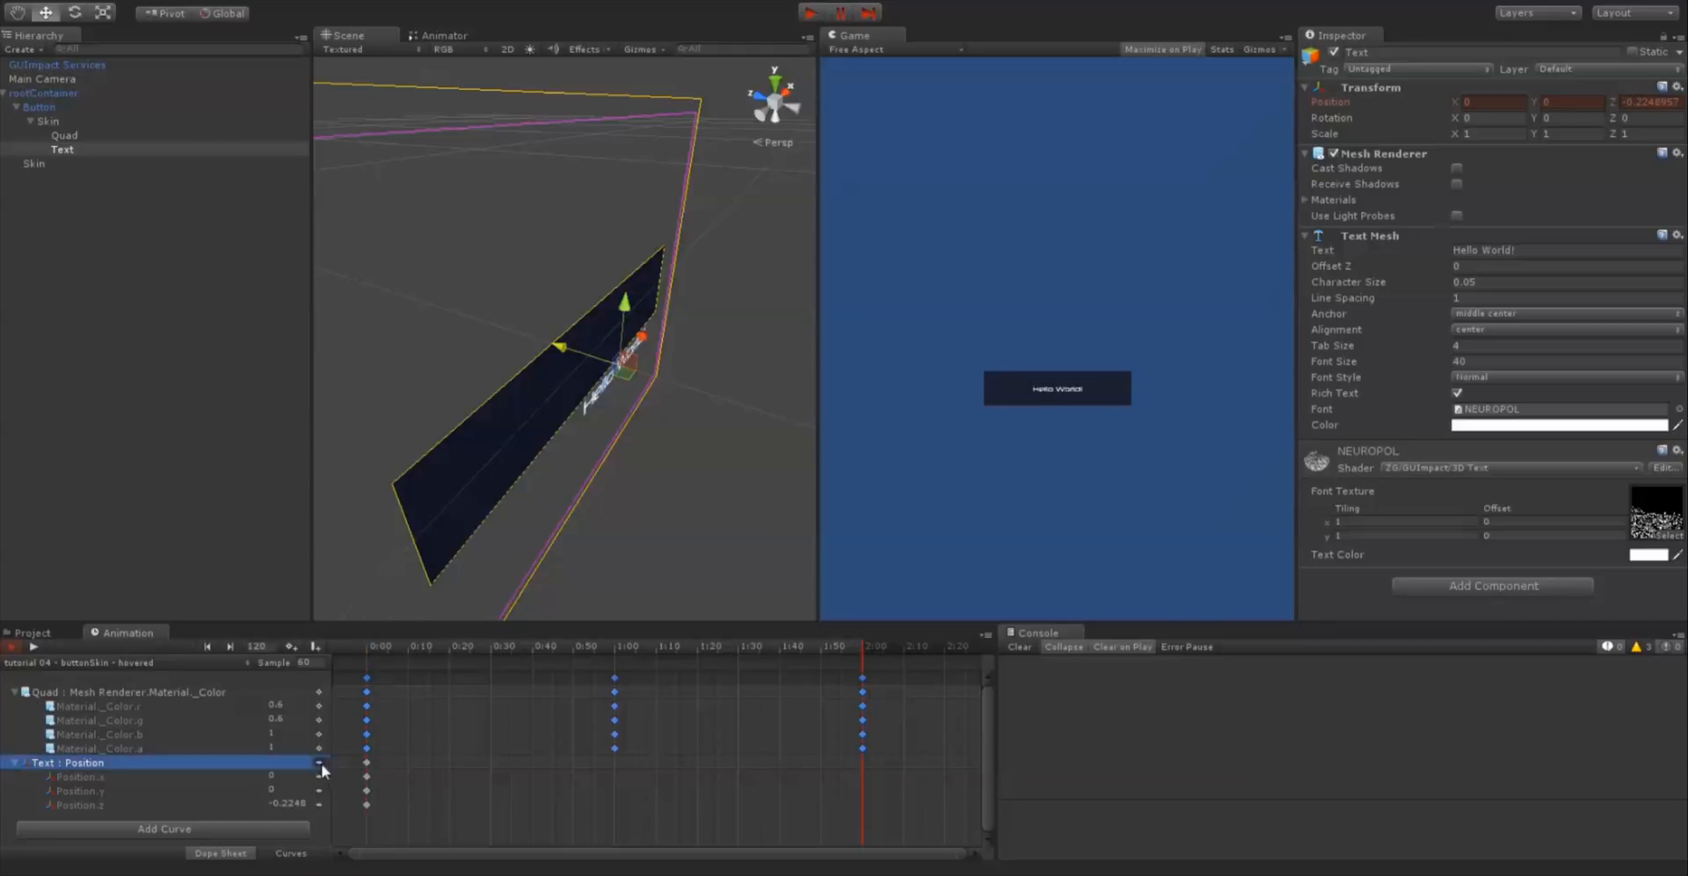
{"action": "left_click", "coordinate": [332, 803]}
{"action": "left_click_drag", "start_coordinate": [857, 653], "coordinate": [923, 655]}
{"action": "left_click", "coordinate": [367, 647]}
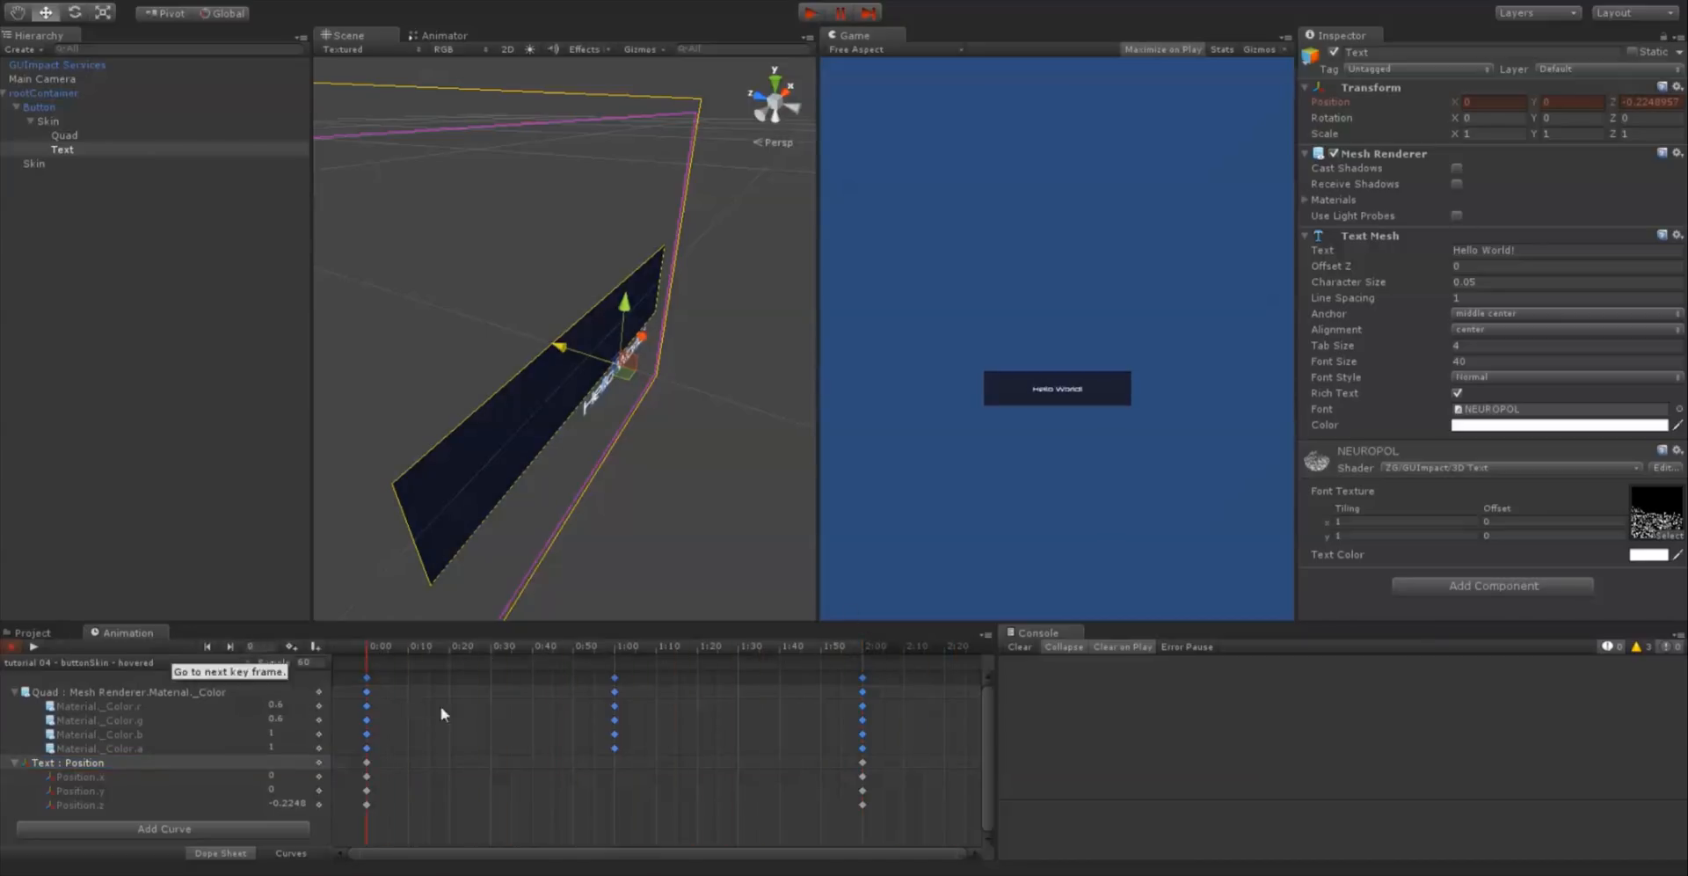
Copy all hovered keyframes and create a new clip named "tutorial 04 - buttonSkin - action" in the Tutorial Animations folder
{"action": "left_click", "coordinate": [373, 677]}
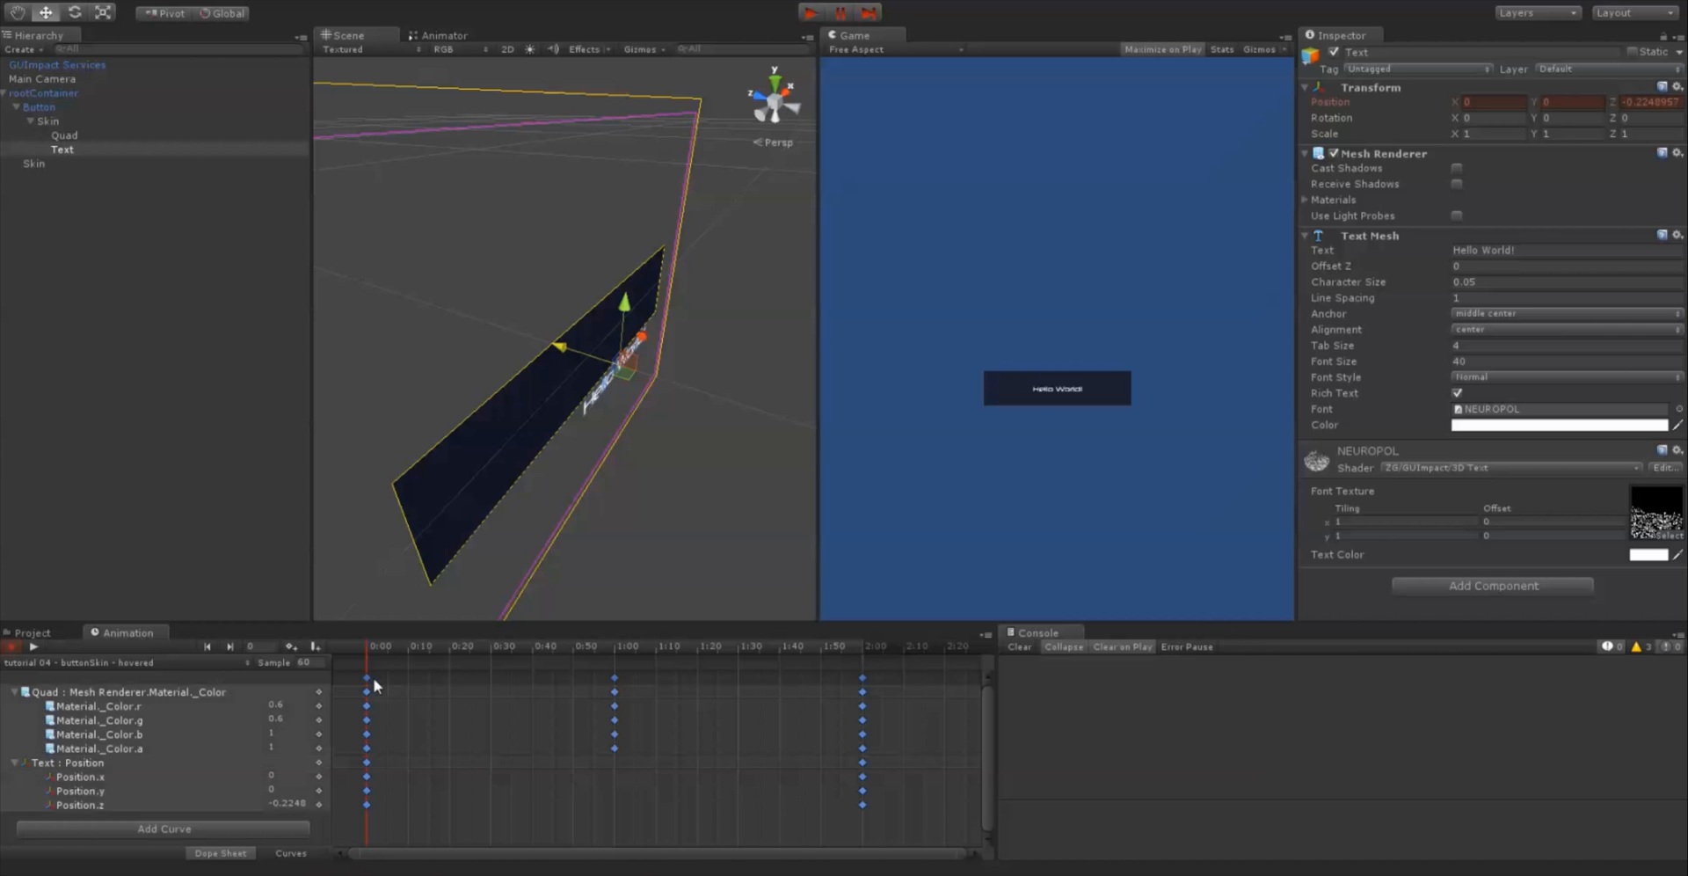
{"action": "left_click", "coordinate": [127, 666]}
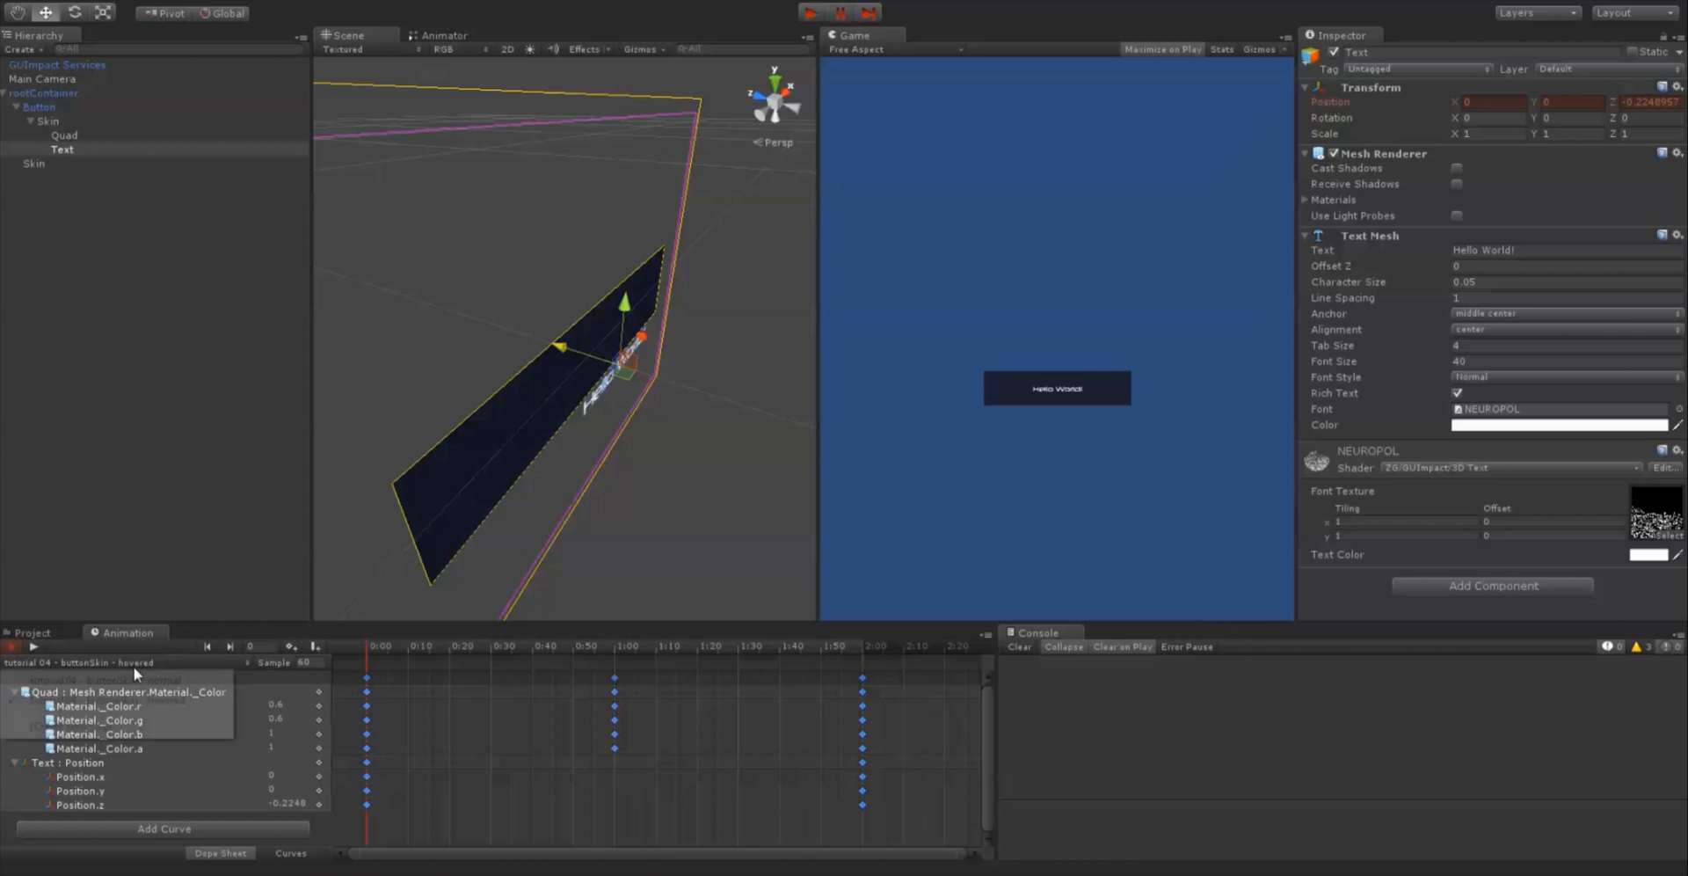
{"action": "left_click", "coordinate": [71, 719]}
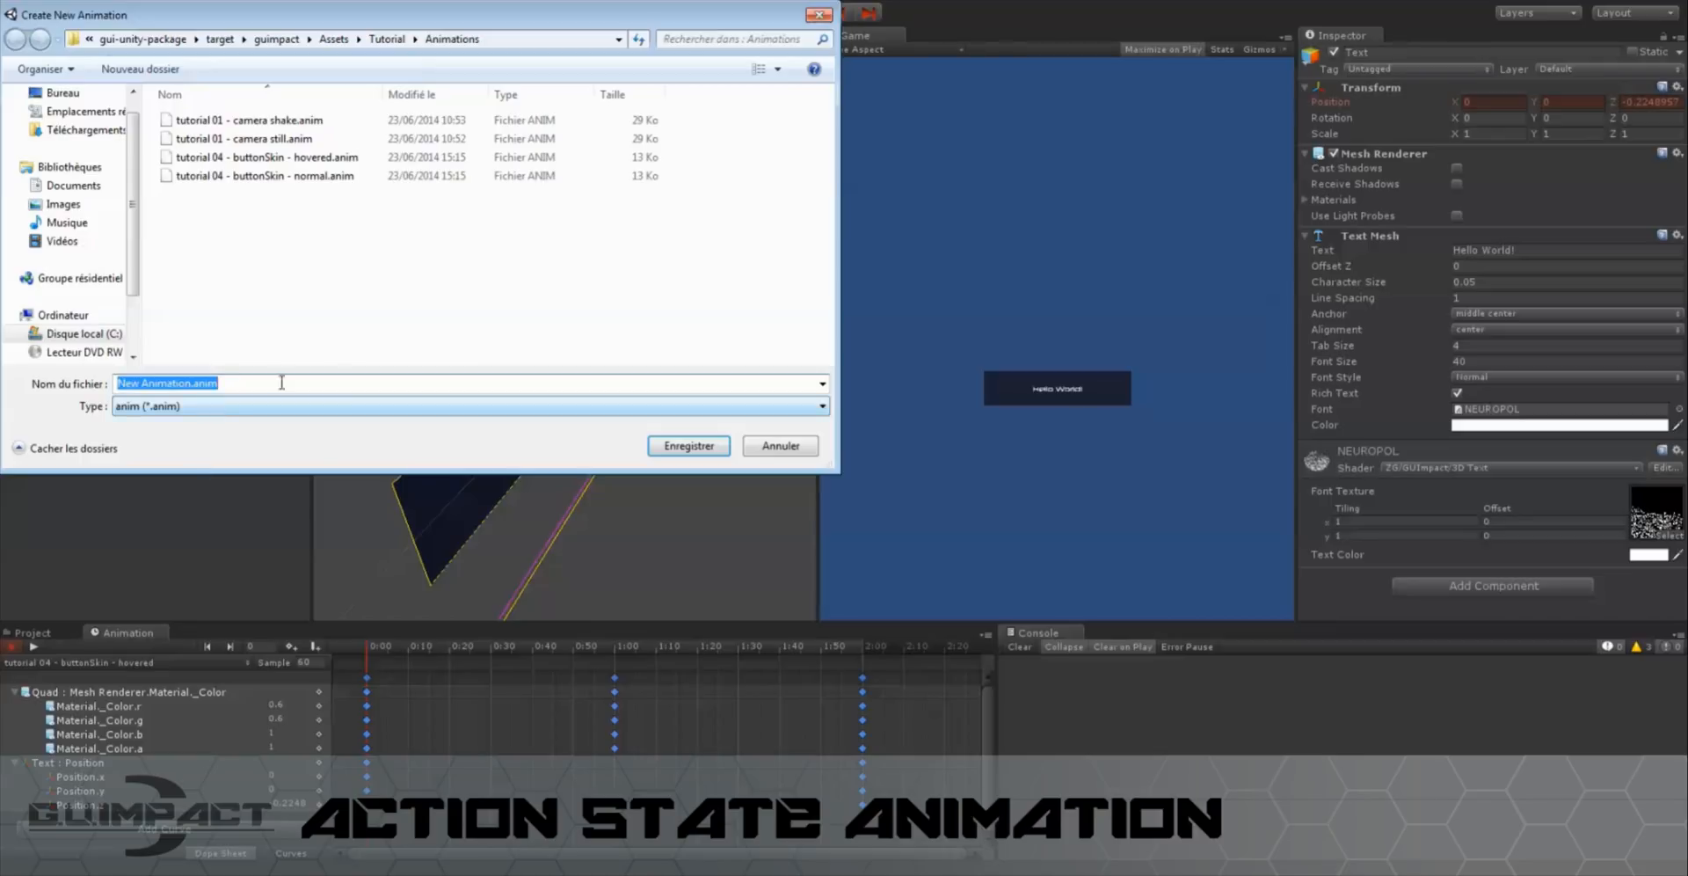
{"action": "left_click", "coordinate": [310, 175]}
{"action": "double_click", "coordinate": [261, 382]}
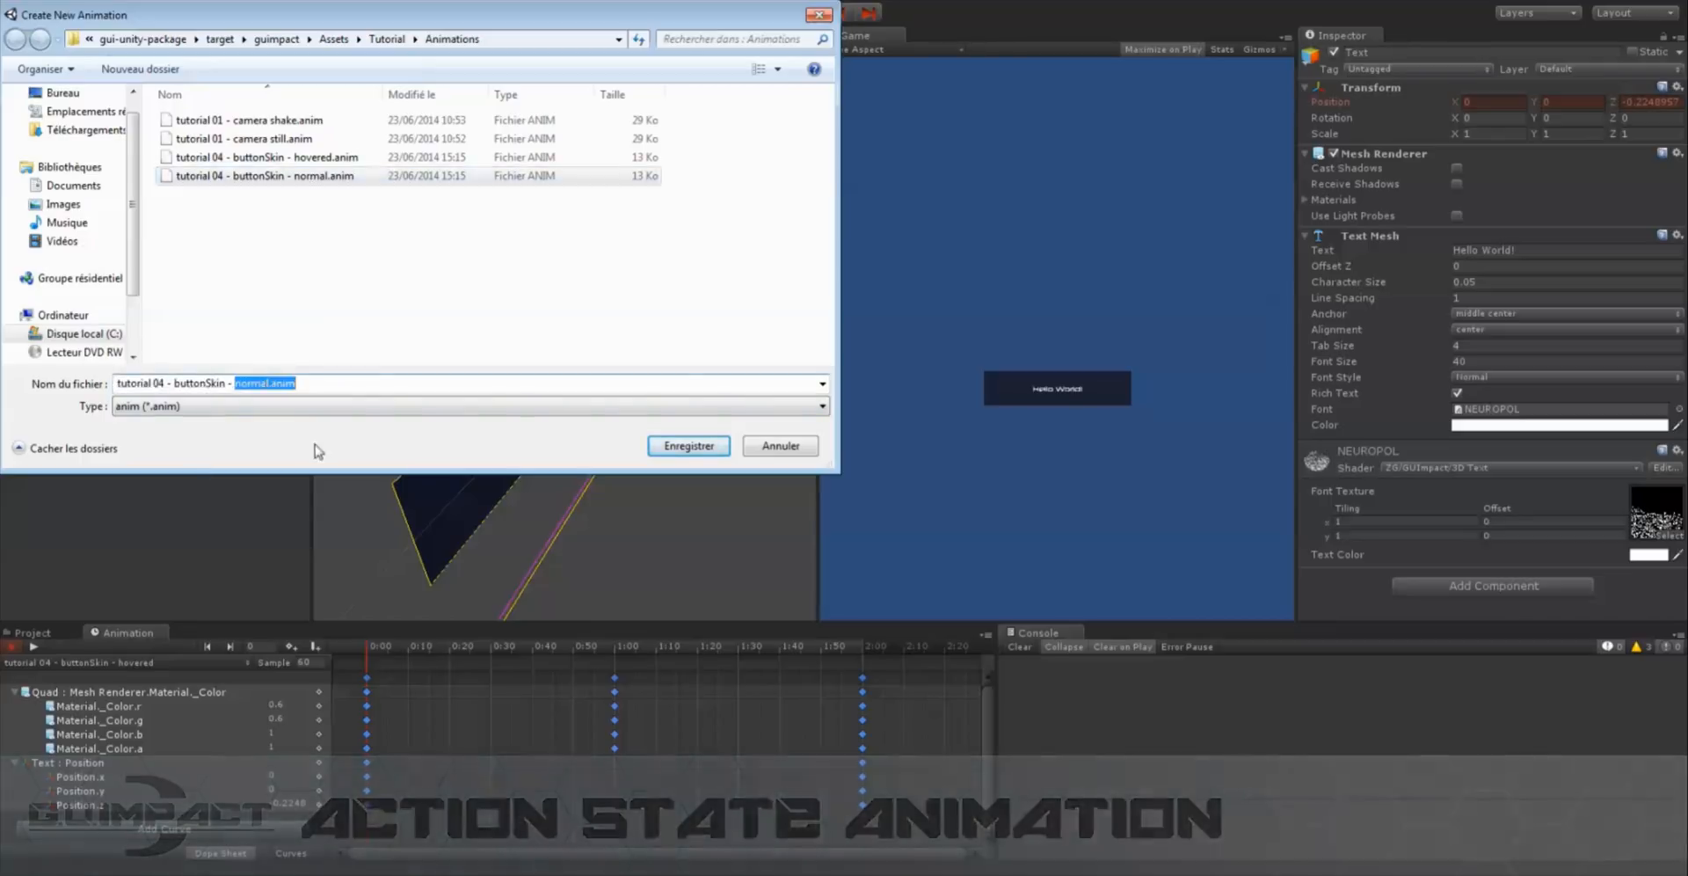
{"action": "type", "text": "action"}
{"action": "key", "text": "Return"}
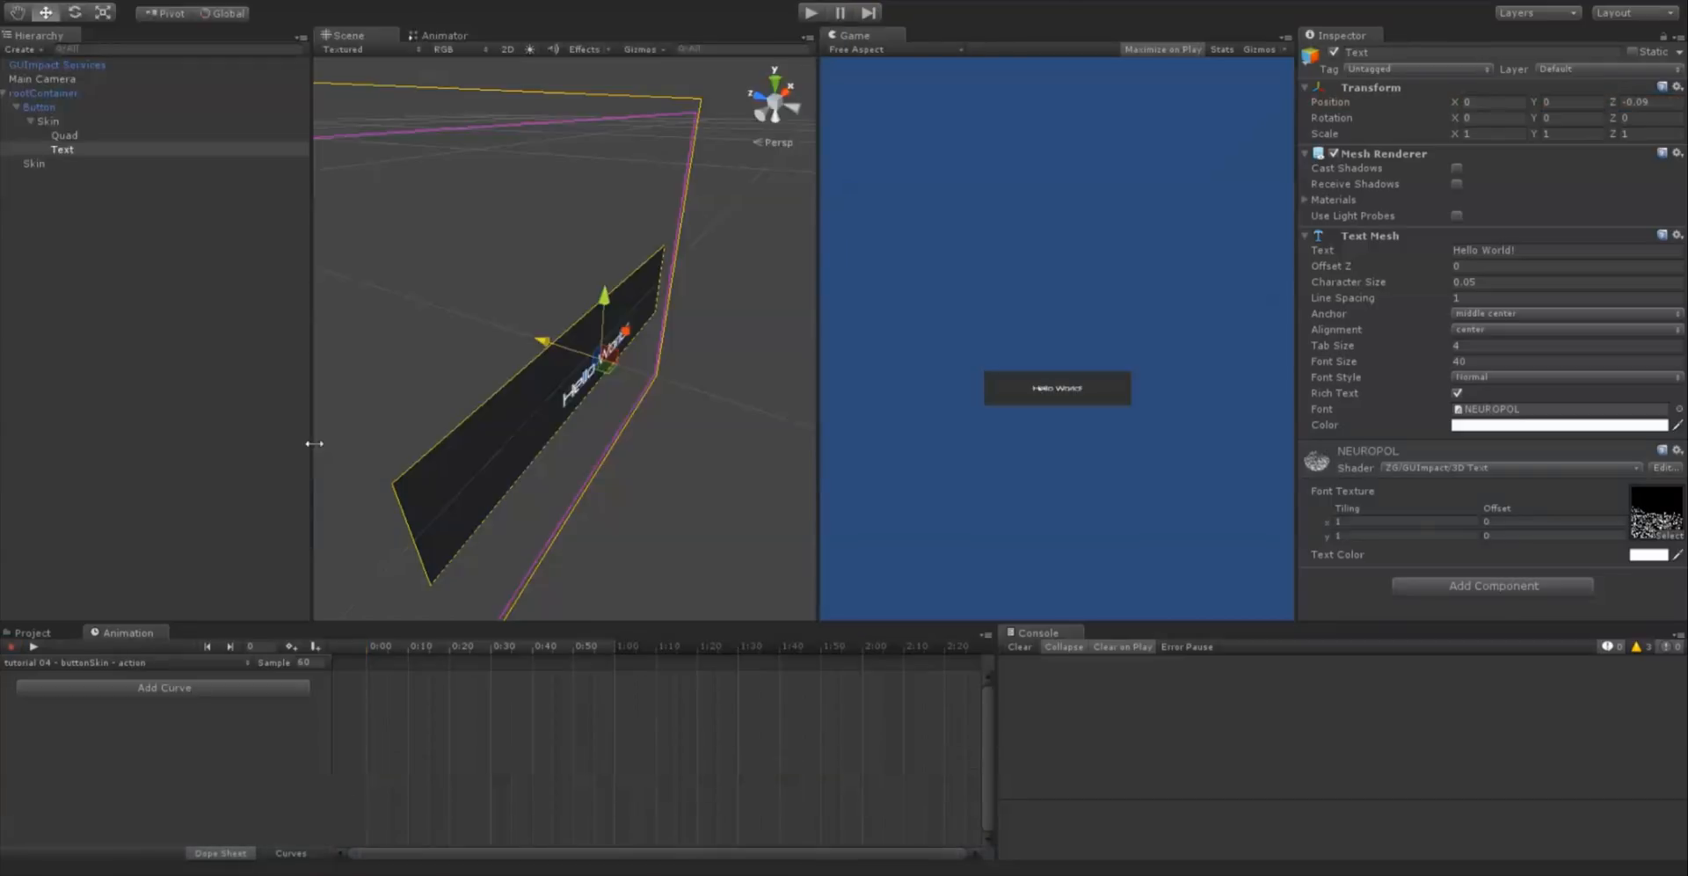
Paste the copied color and text position keyframes into the action clip starting at frame 0
{"action": "key", "text": "ctrl+v"}
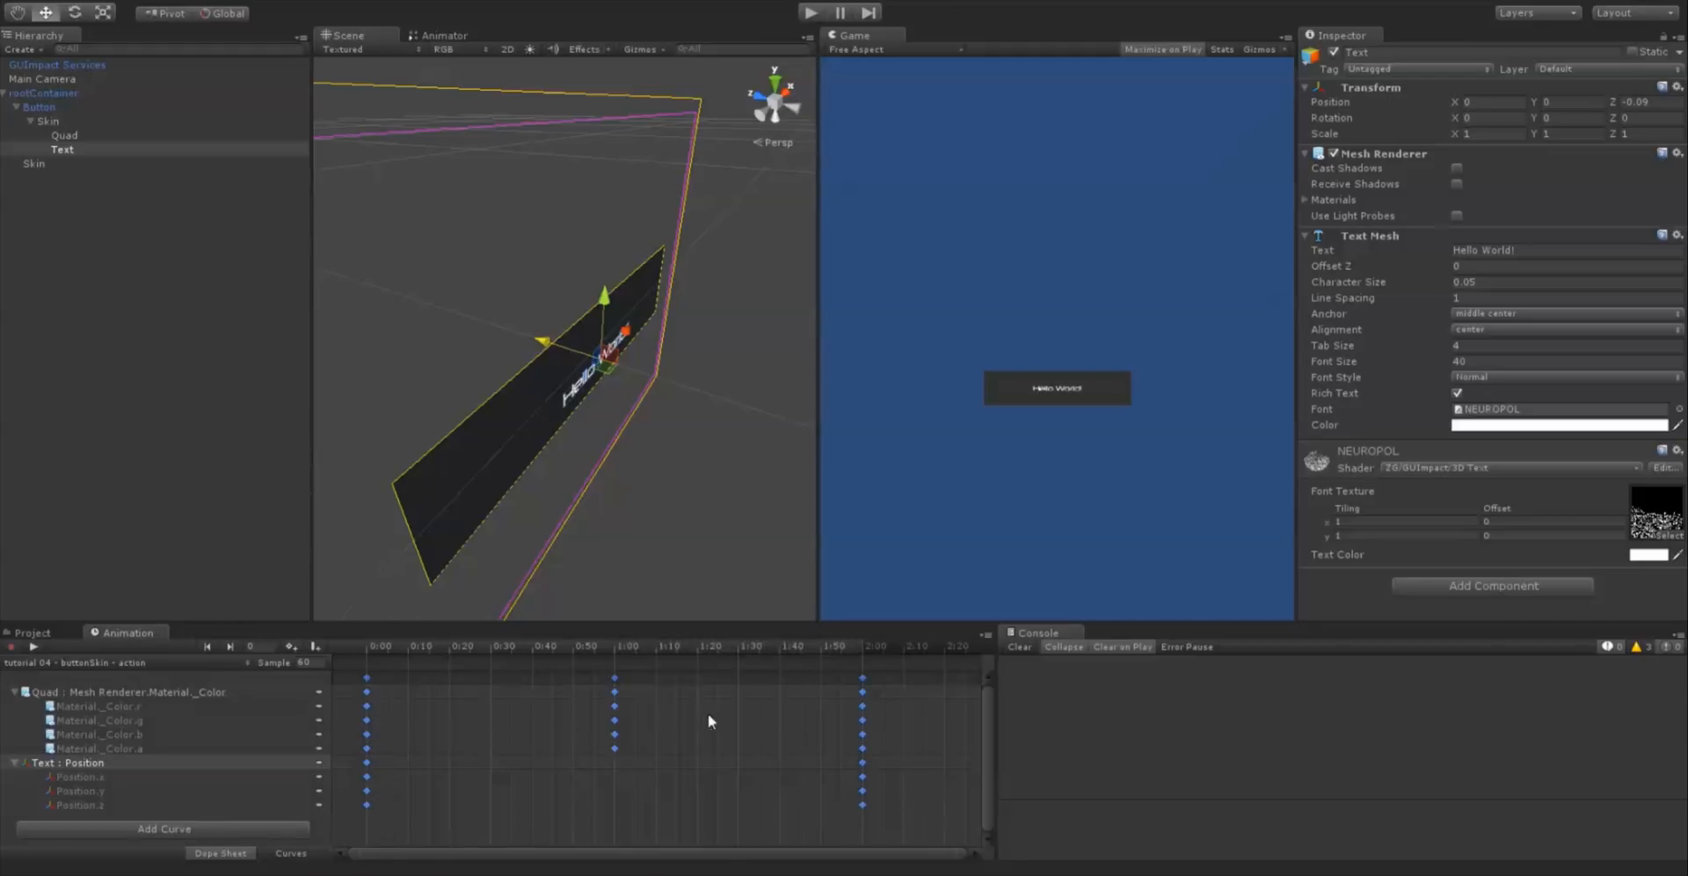
{"action": "middle_click_drag", "start_coordinate": [702, 719], "coordinate": [640, 786]}
{"action": "scroll", "coordinate": [431, 730], "scroll_direction": "down", "scroll_amount": 2}
{"action": "middle_click_drag", "start_coordinate": [602, 681], "coordinate": [646, 677]}
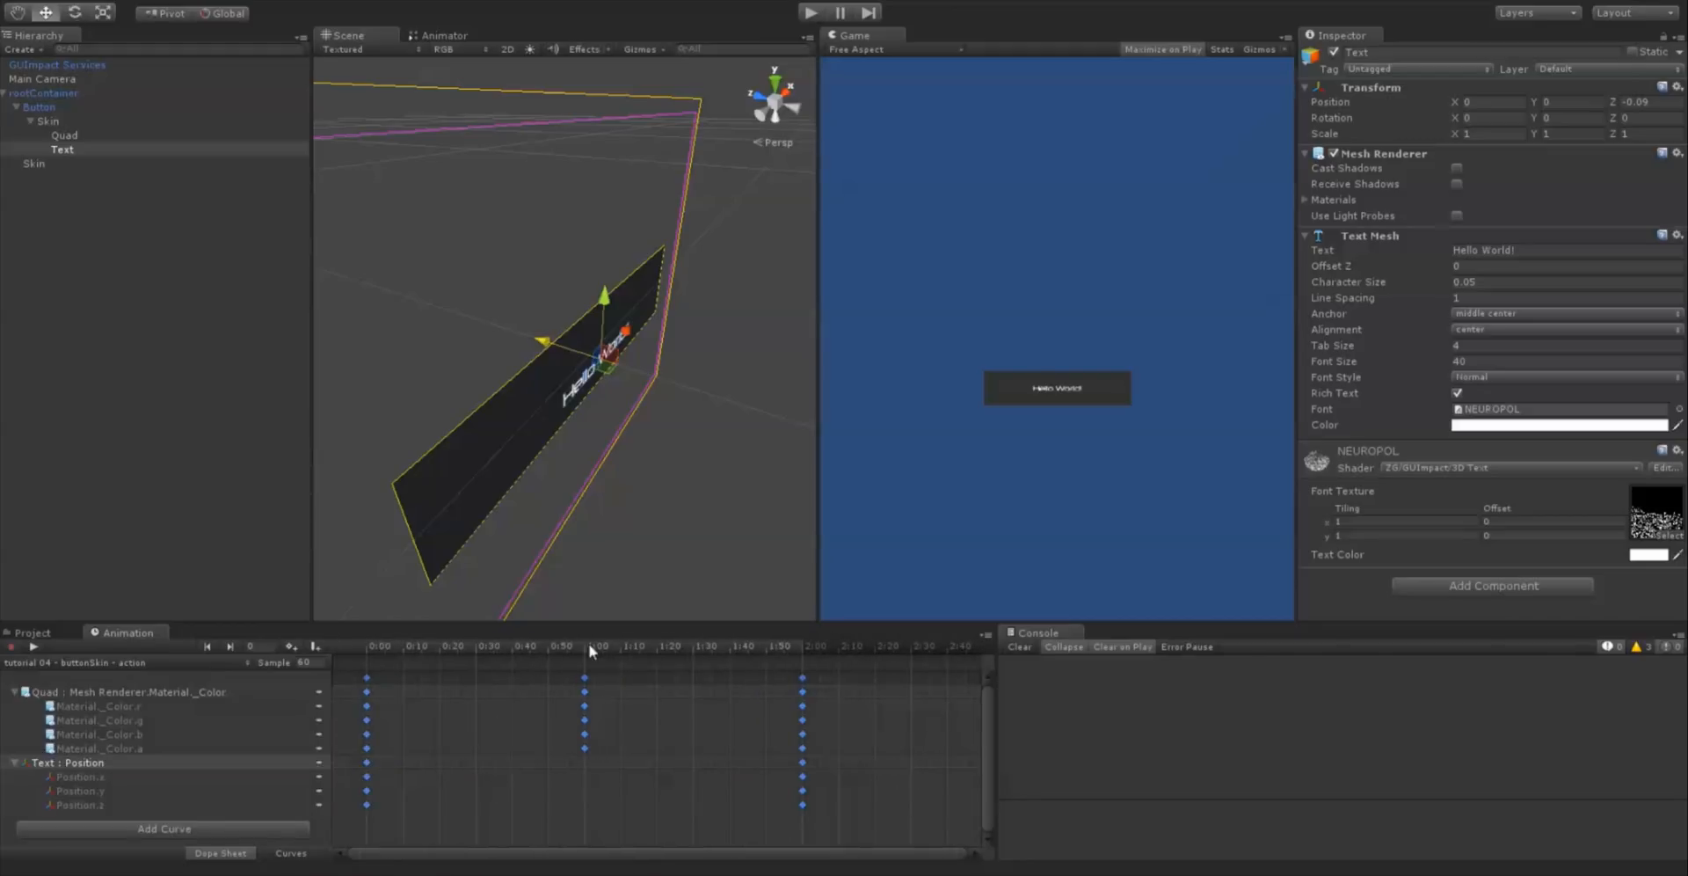
Set the quad material's blue color value to 0.3 at frames 0, 60 and 120 of the action clip and preview the animation
{"action": "left_click_drag", "start_coordinate": [588, 642], "coordinate": [352, 656]}
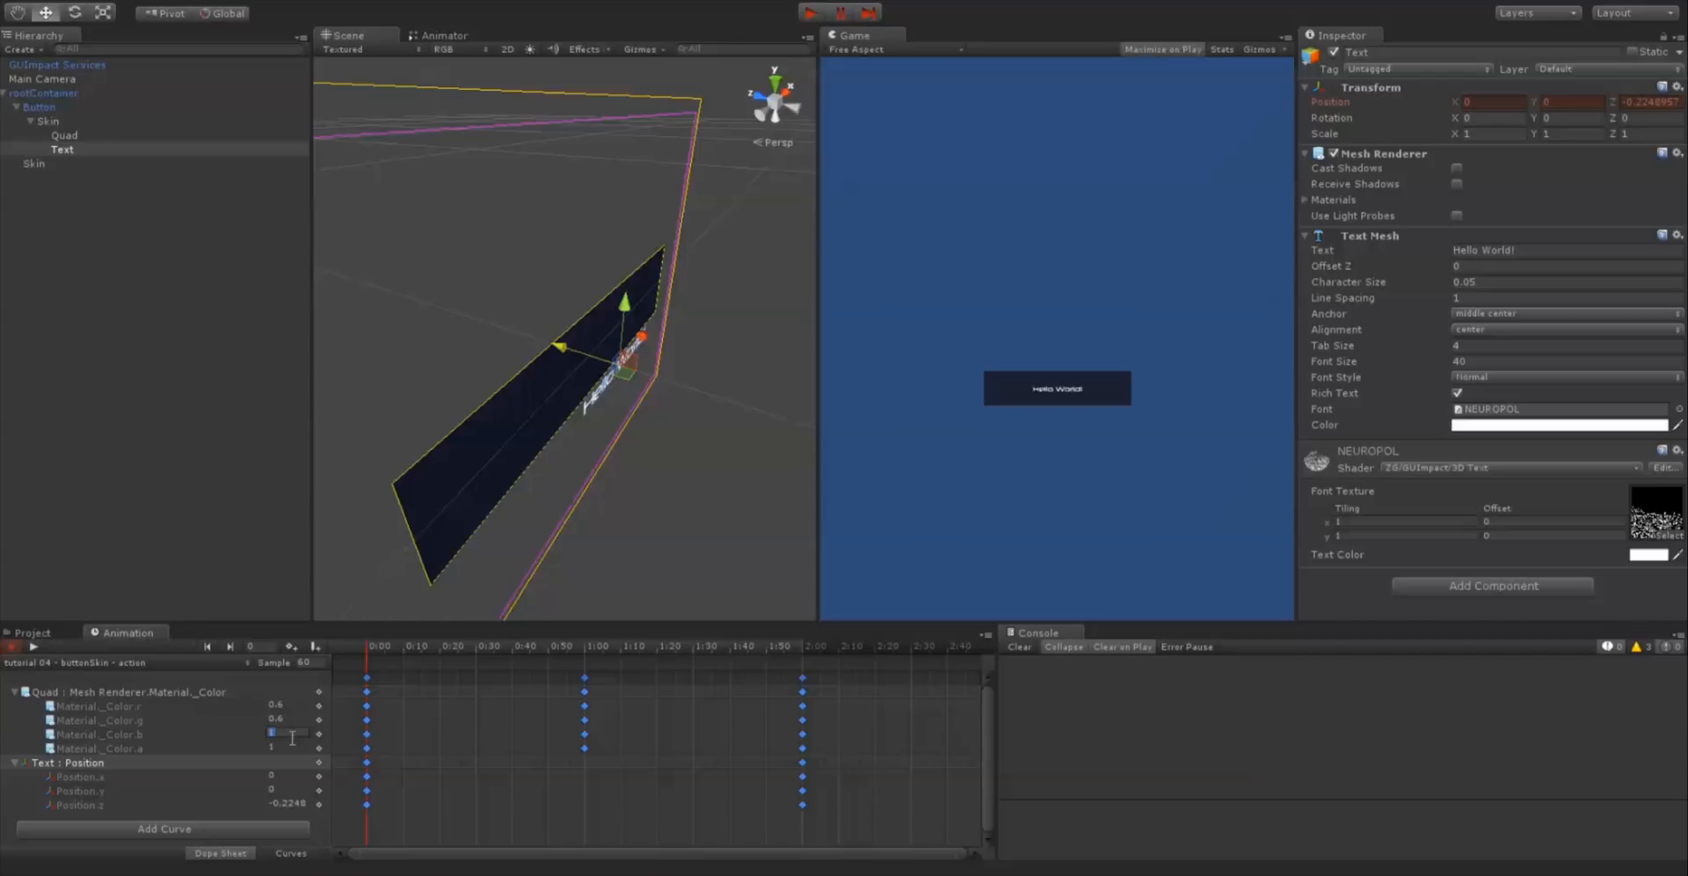
{"action": "type", "text": "0.3"}
{"action": "key", "text": "Return"}
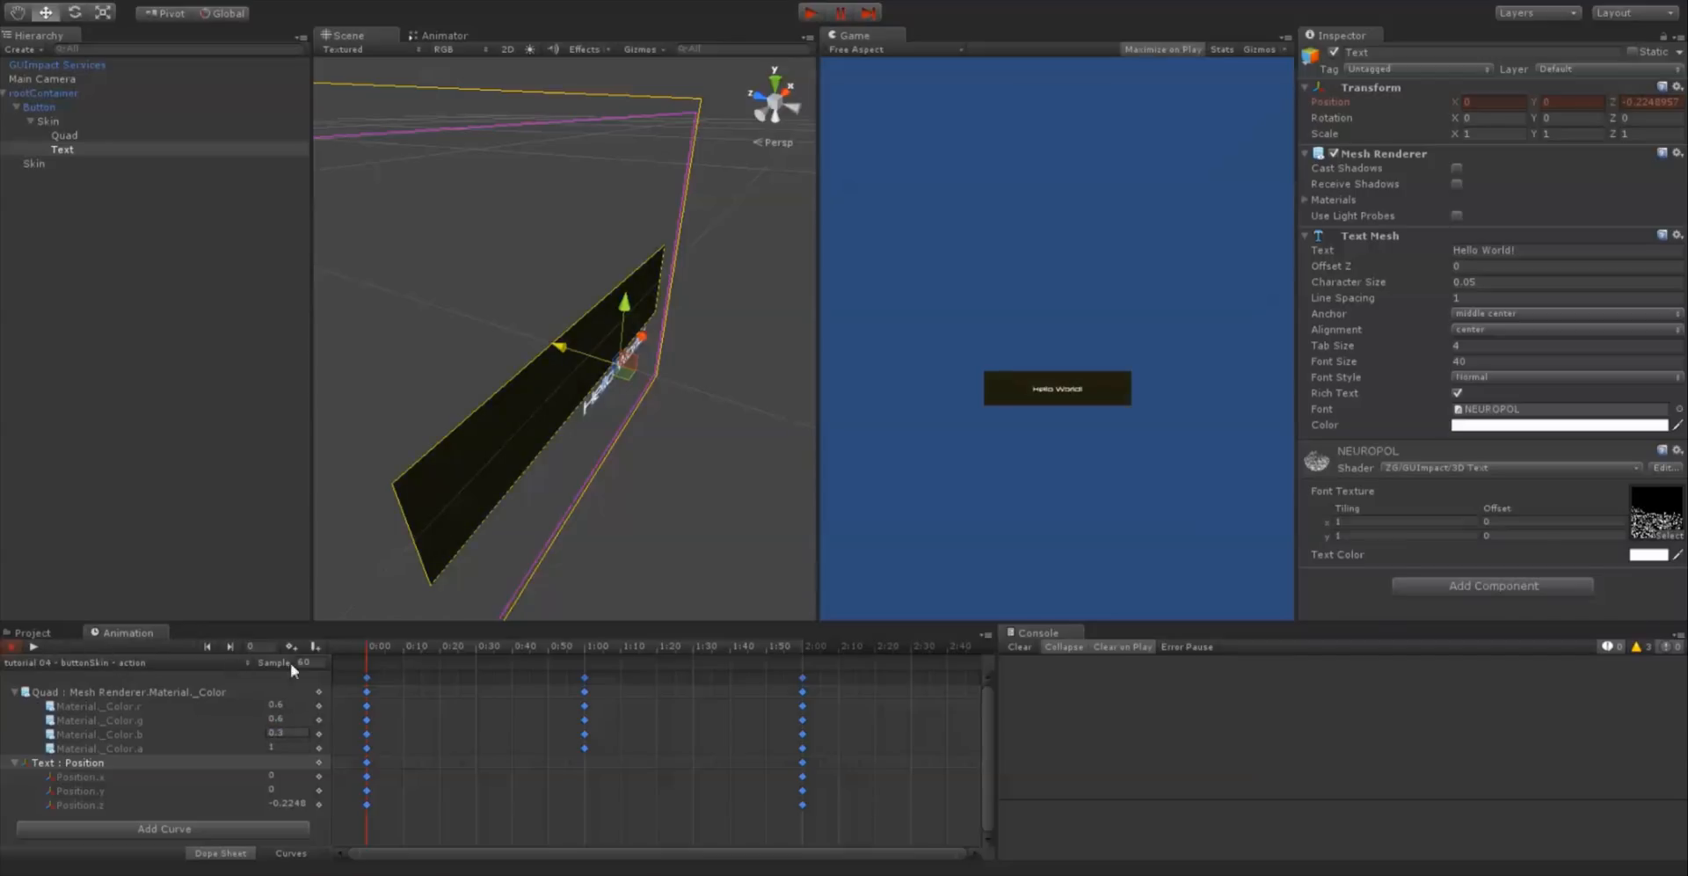
{"action": "left_click", "coordinate": [228, 646]}
{"action": "left_click", "coordinate": [288, 734]}
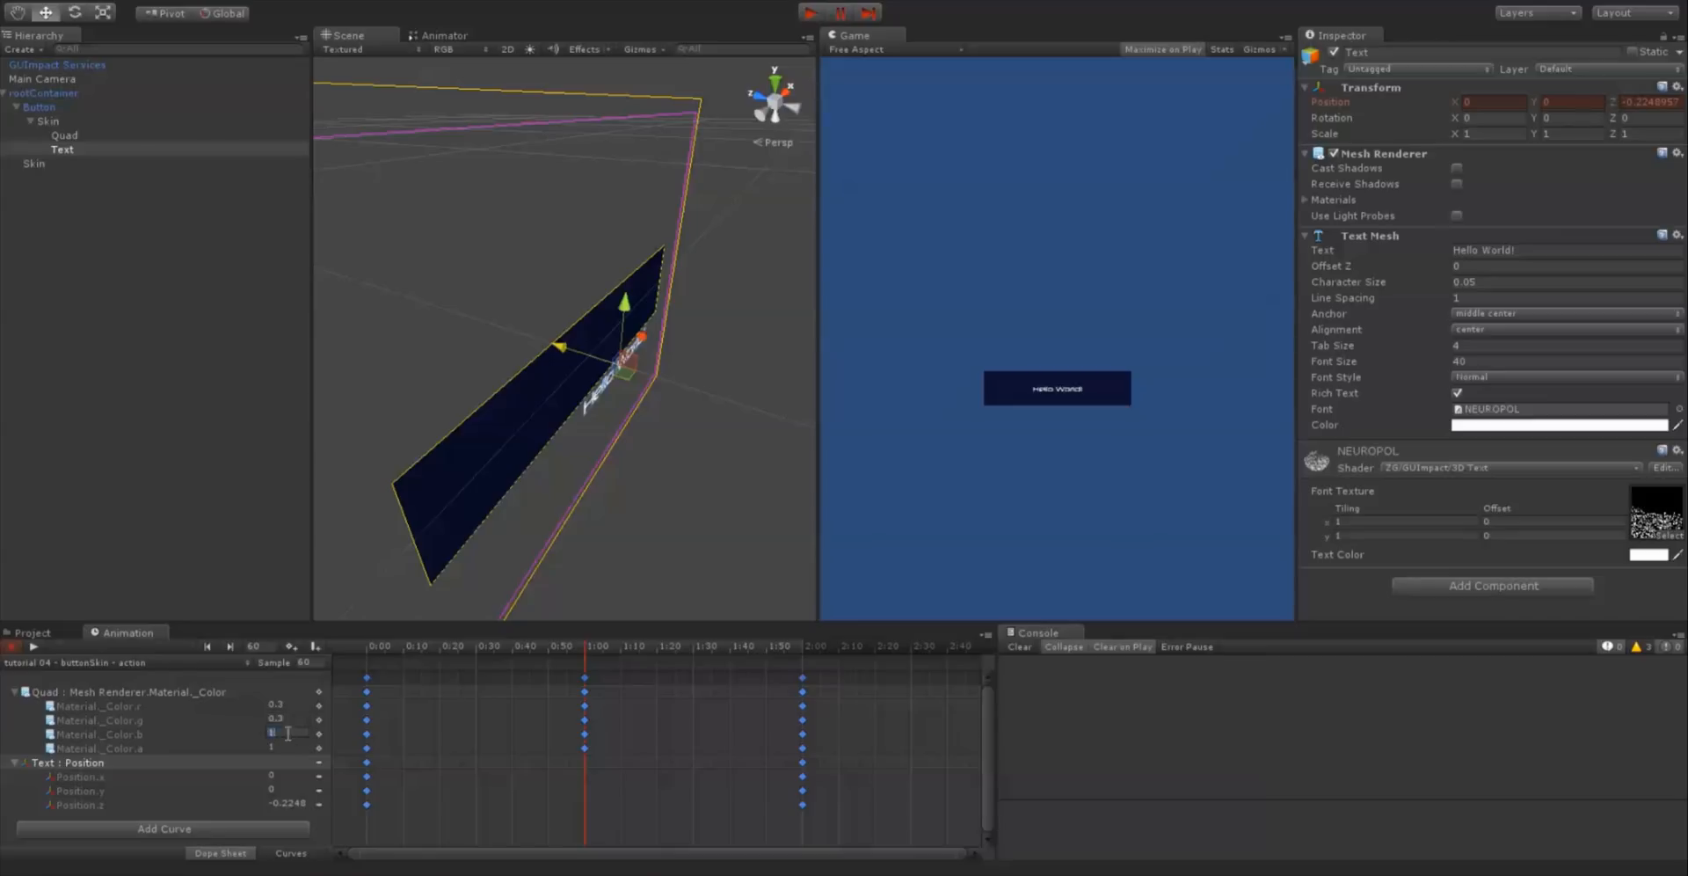
{"action": "type", "text": ".3"}
{"action": "key", "text": "Return"}
{"action": "left_click", "coordinate": [231, 646]}
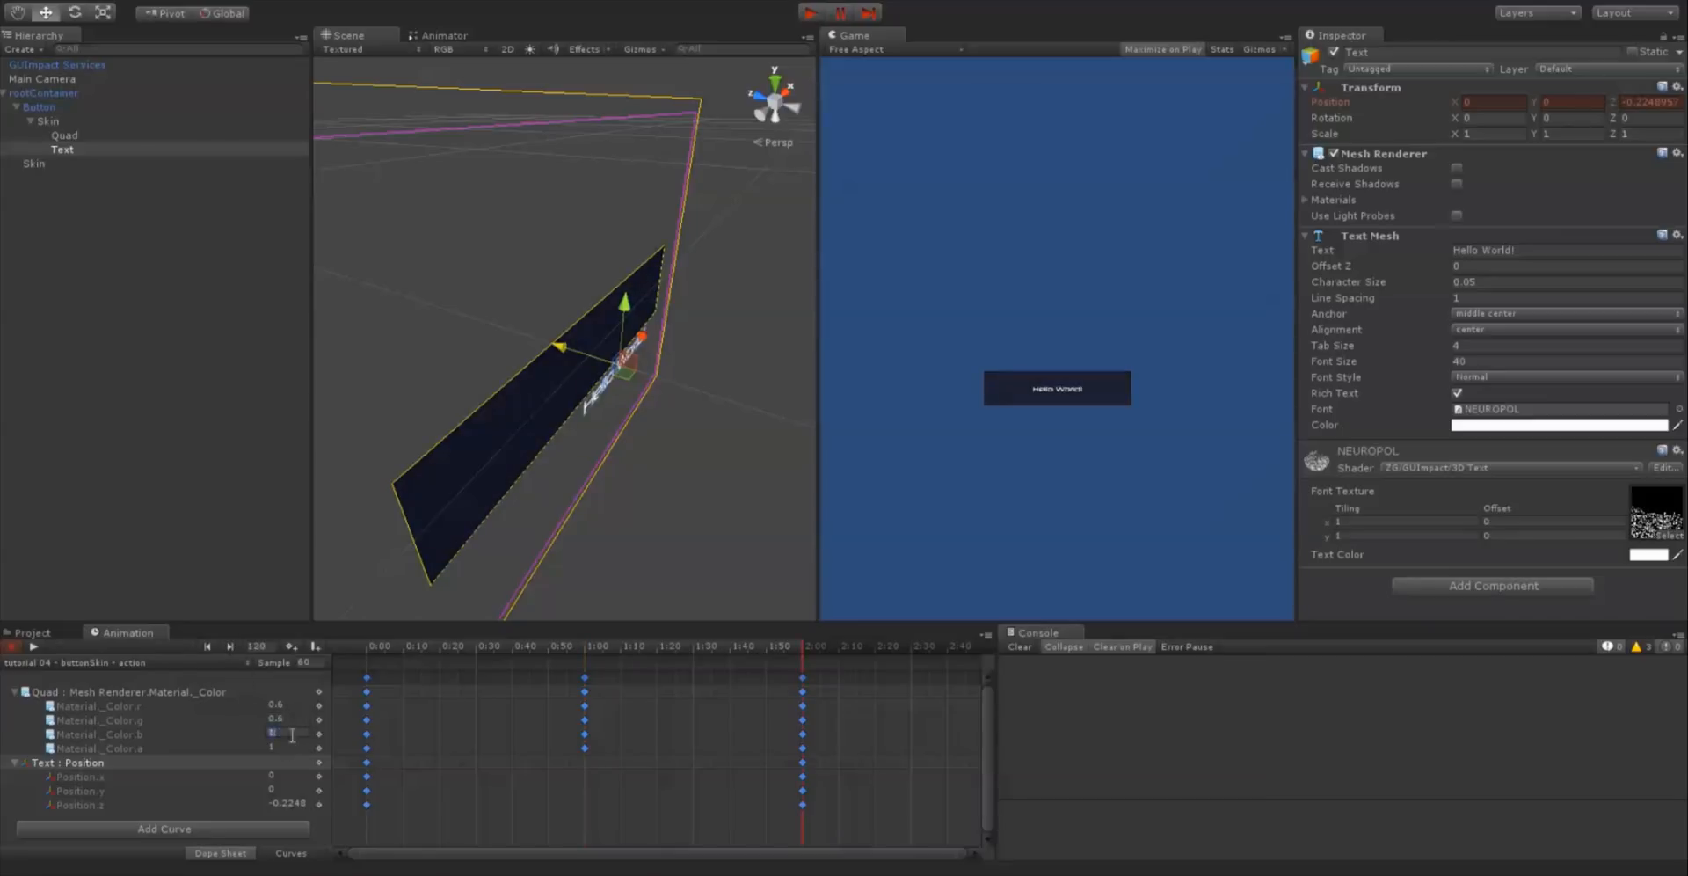
{"action": "left_click", "coordinate": [33, 647]}
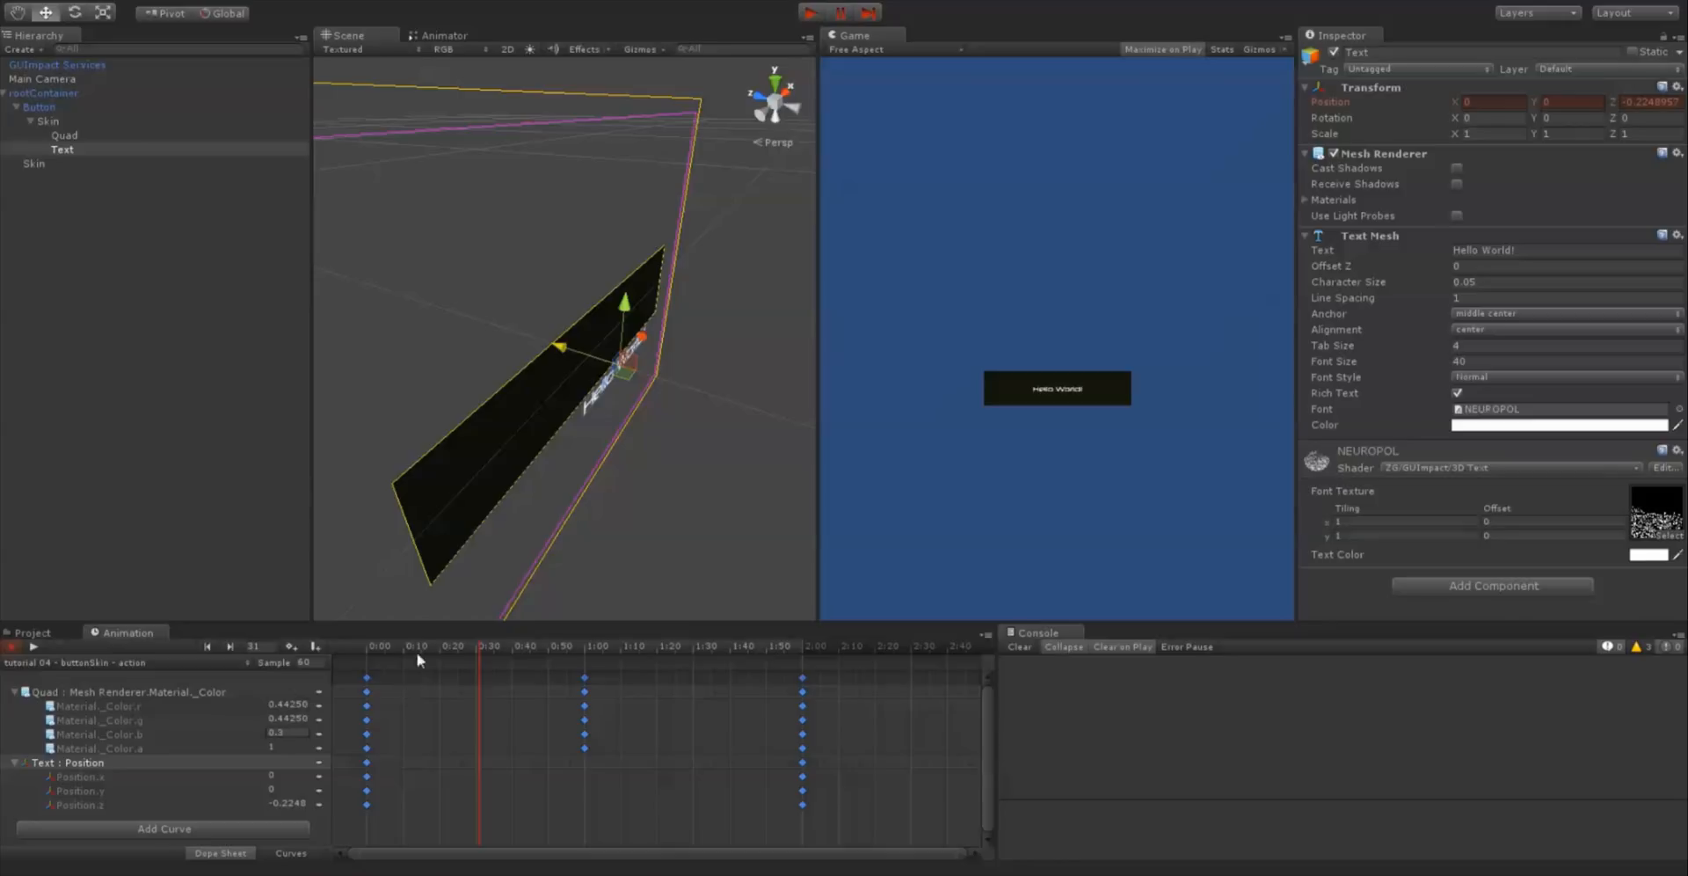
Lower the Text object to Y about -0.145 at frame 0, replace its position key at frame 120 to match, and save
{"action": "left_click_drag", "start_coordinate": [418, 648], "coordinate": [336, 645]}
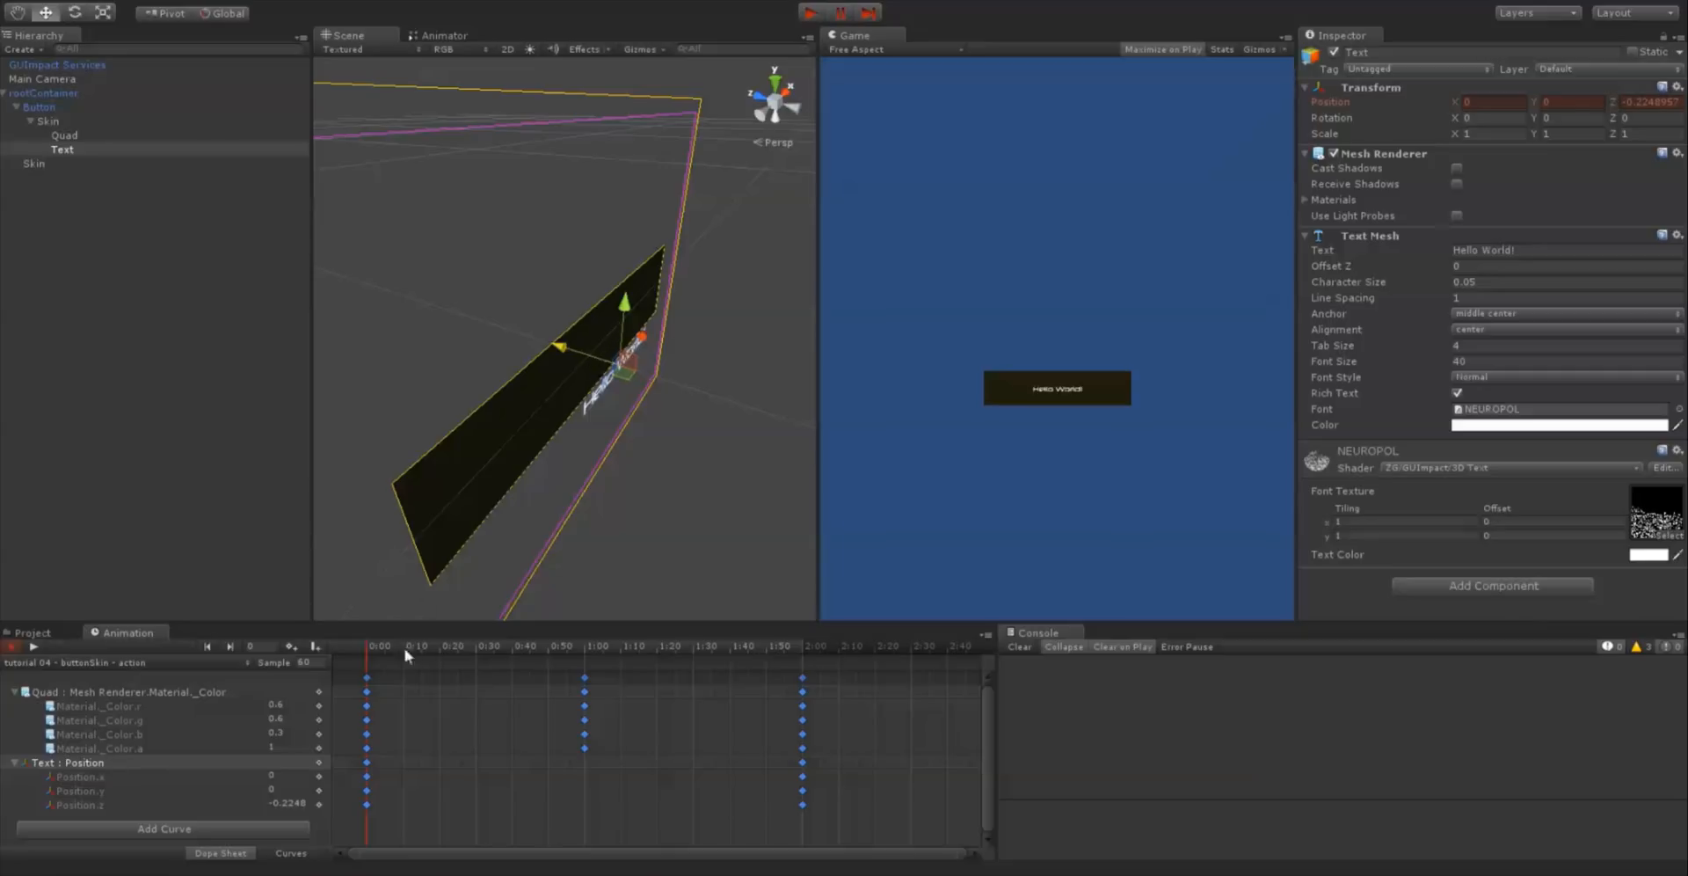
{"action": "left_click_drag", "start_coordinate": [625, 313], "coordinate": [628, 335]}
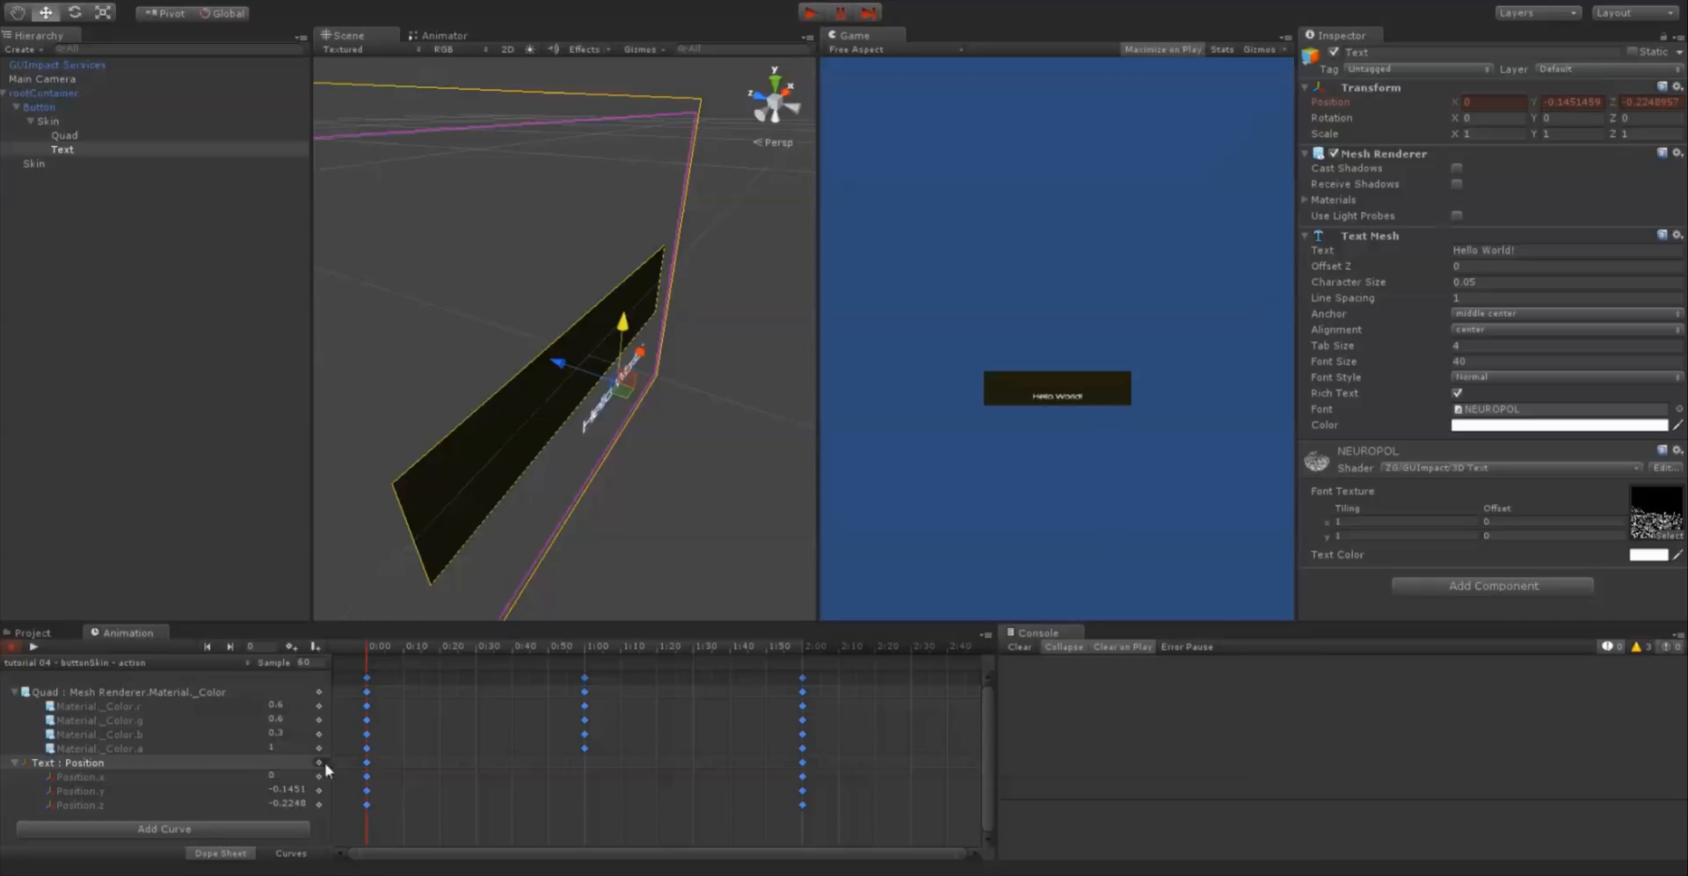
{"action": "left_click", "coordinate": [800, 762]}
{"action": "left_click", "coordinate": [324, 763]}
{"action": "left_click", "coordinate": [320, 763]}
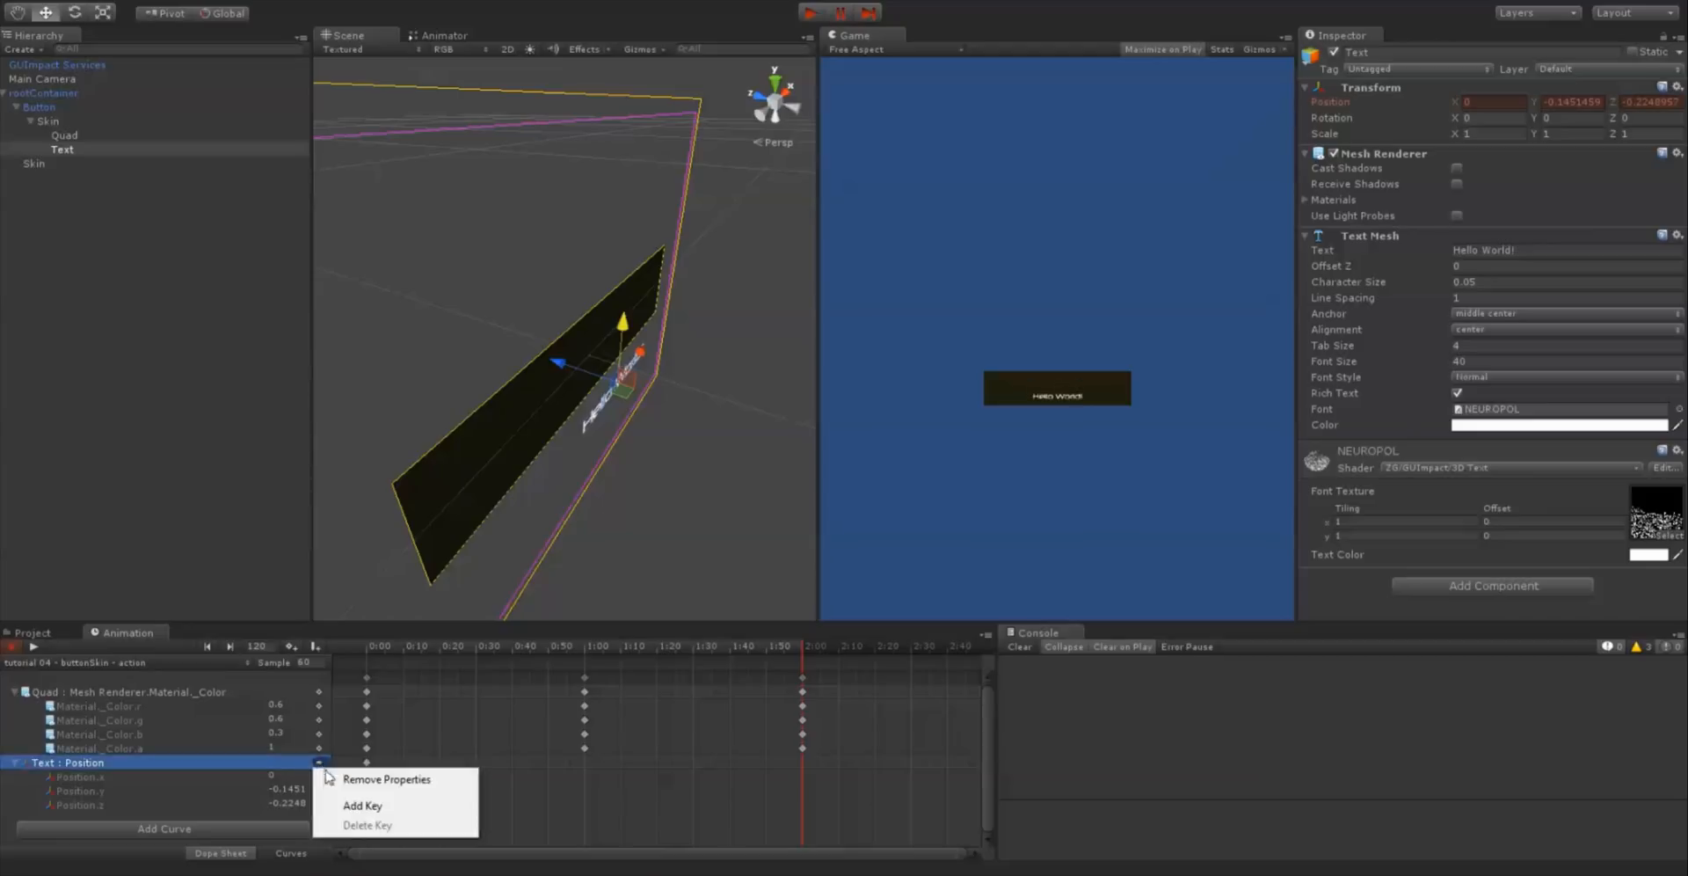
{"action": "left_click", "coordinate": [347, 802]}
{"action": "left_click_drag", "start_coordinate": [767, 654], "coordinate": [350, 654]}
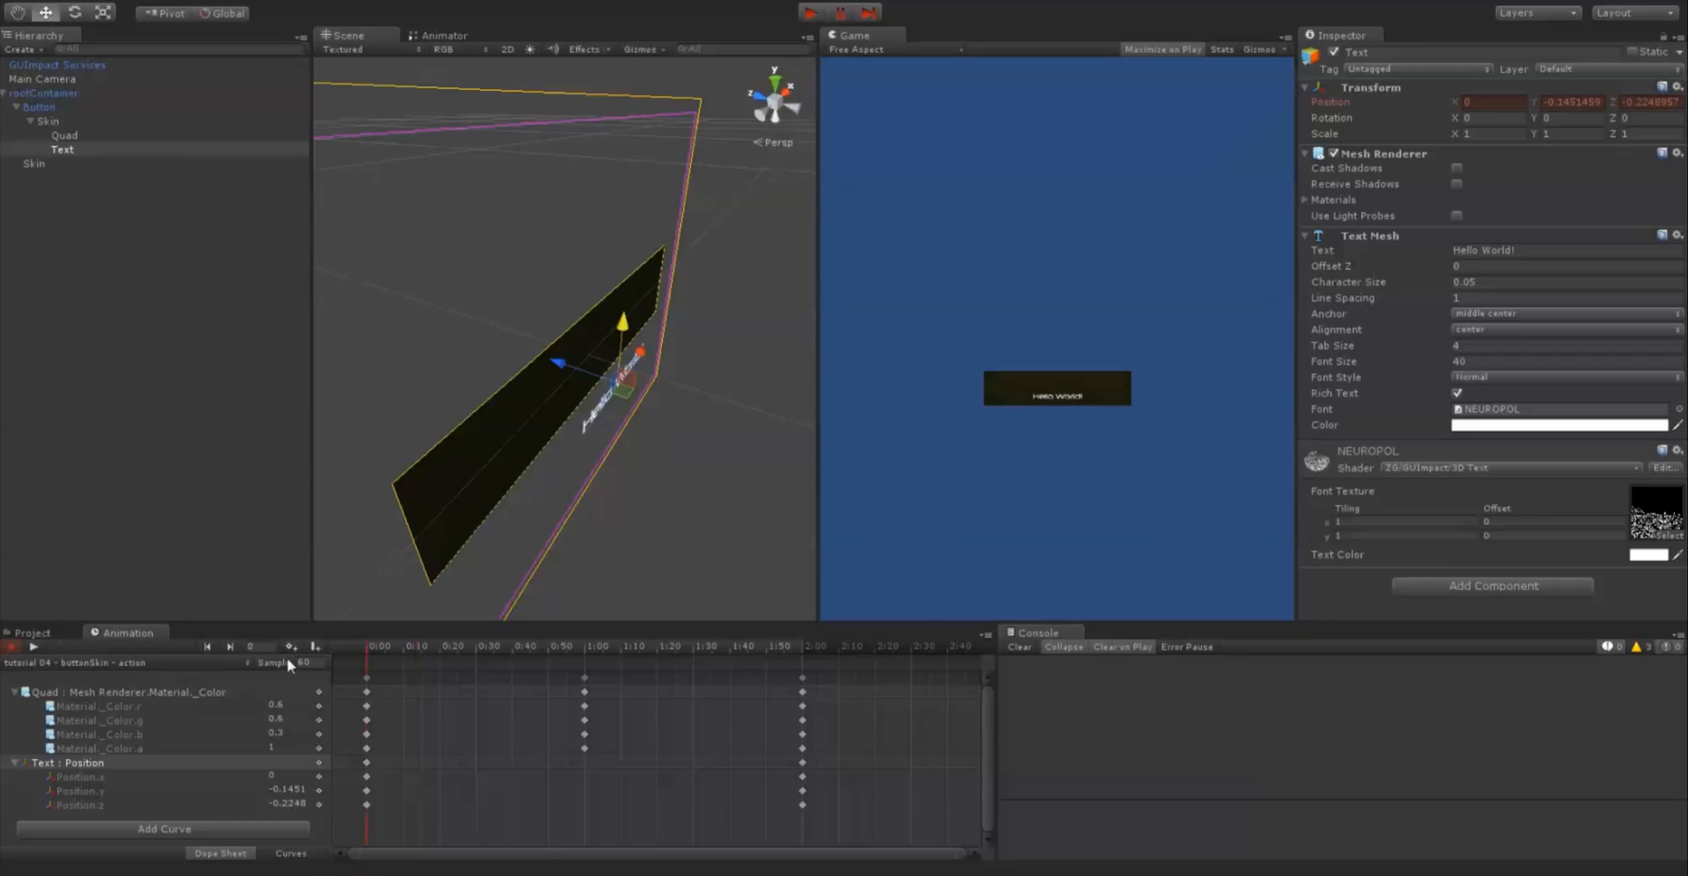
{"action": "key", "text": "ctrl+s"}
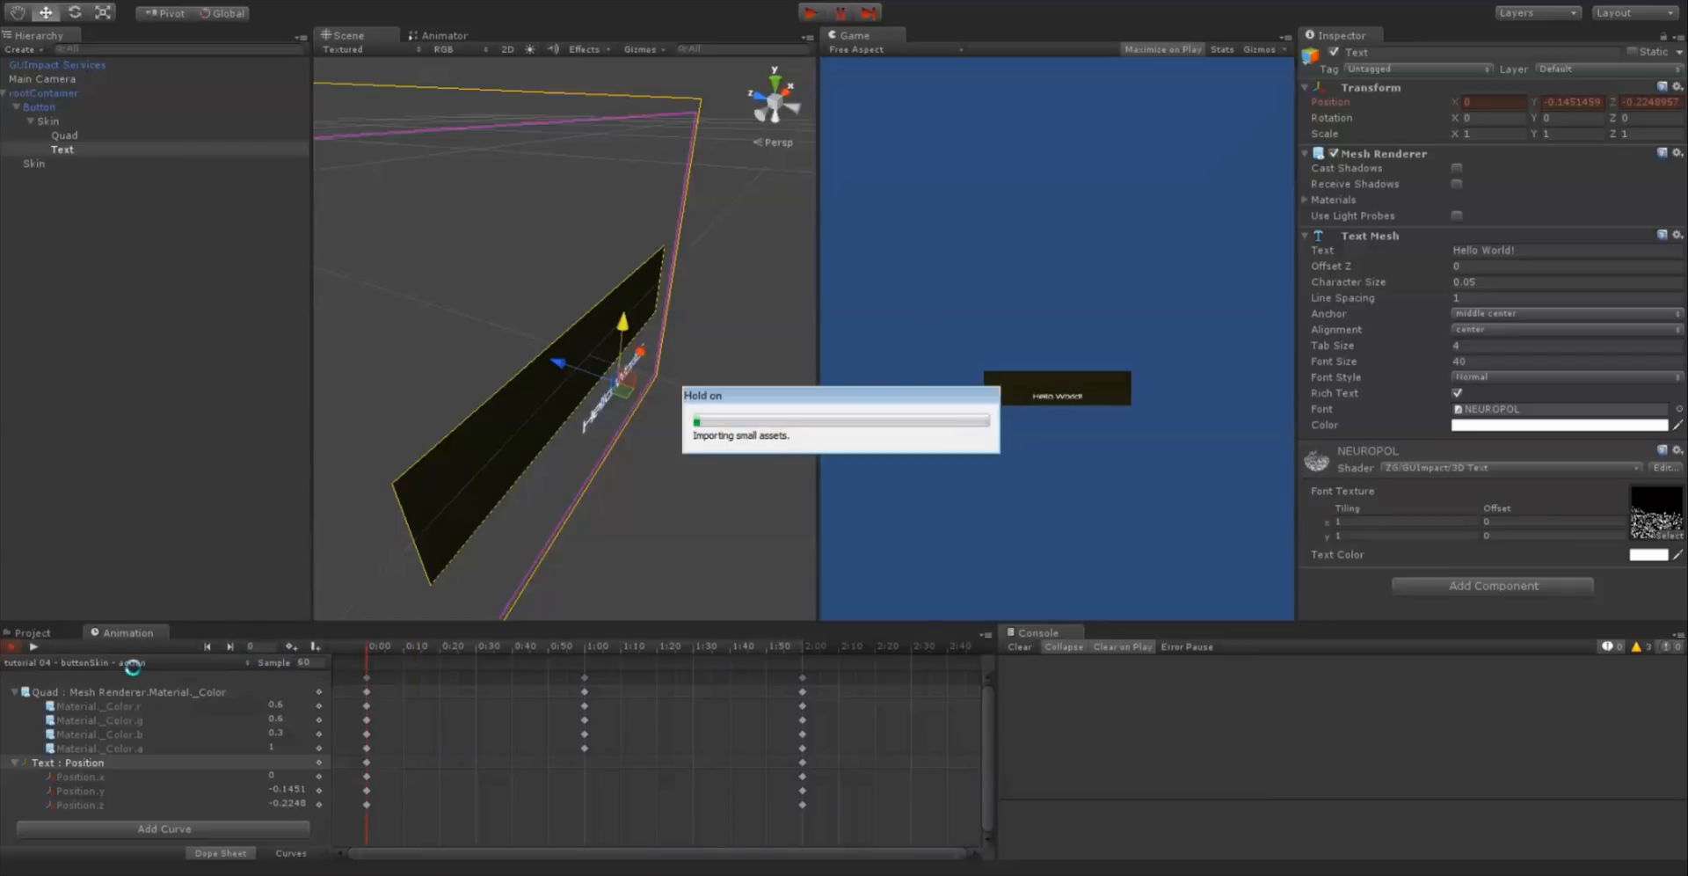
In the animator graph, place the normal state beneath Any State and spread the hovered and action states out below it
{"action": "left_click", "coordinate": [438, 29]}
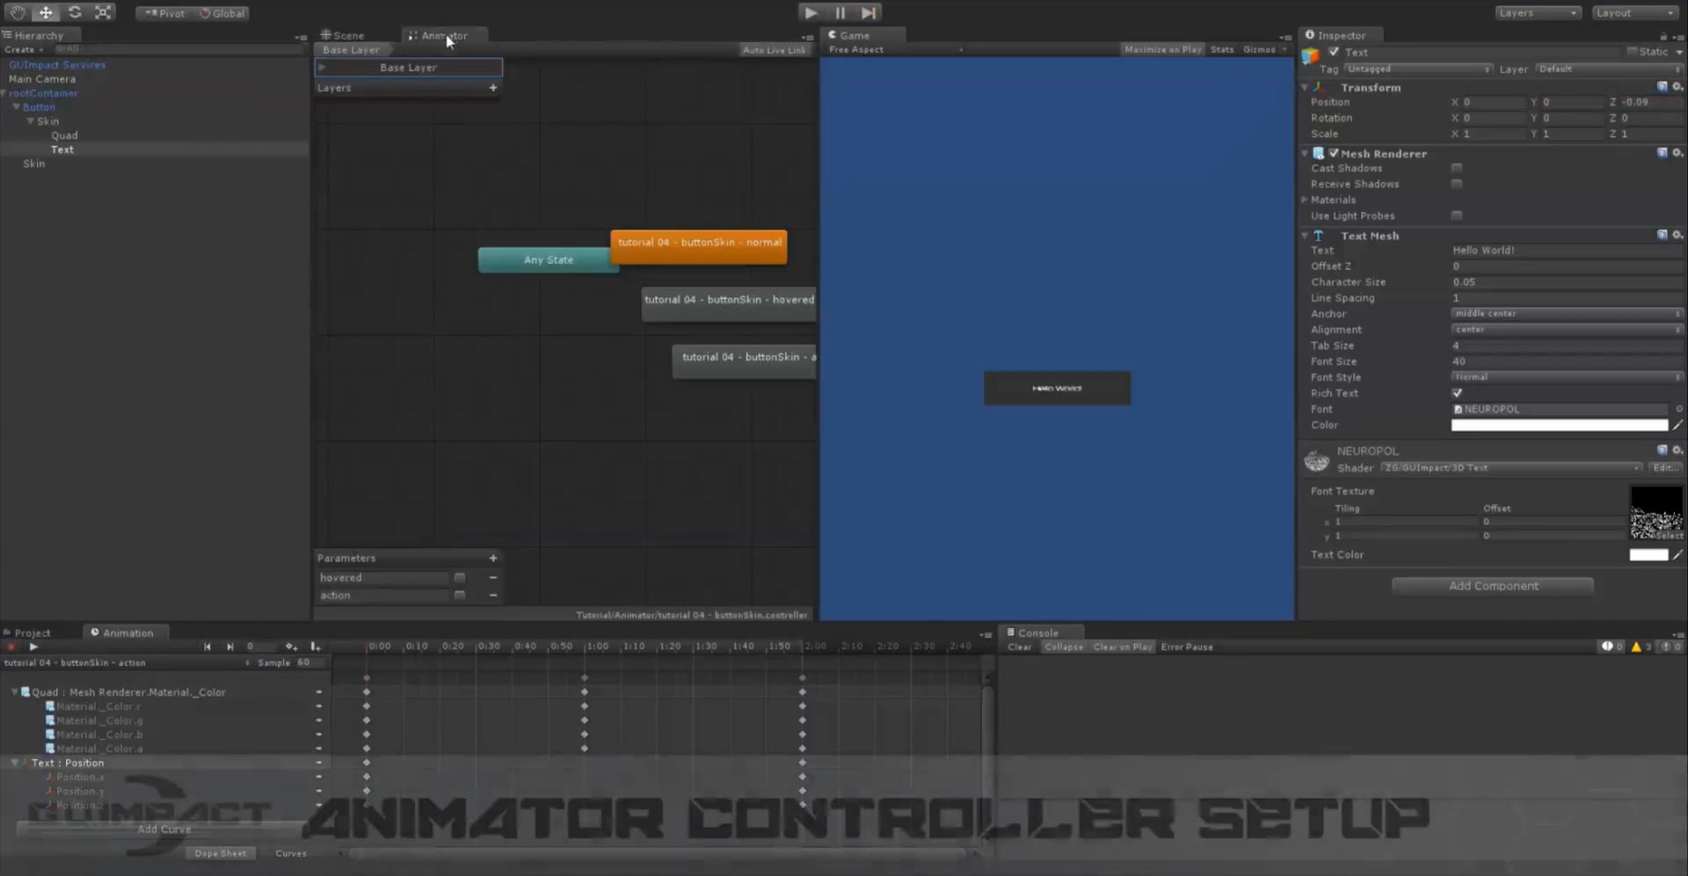
{"action": "left_click", "coordinate": [640, 231]}
{"action": "left_click_drag", "start_coordinate": [640, 231], "coordinate": [493, 335]}
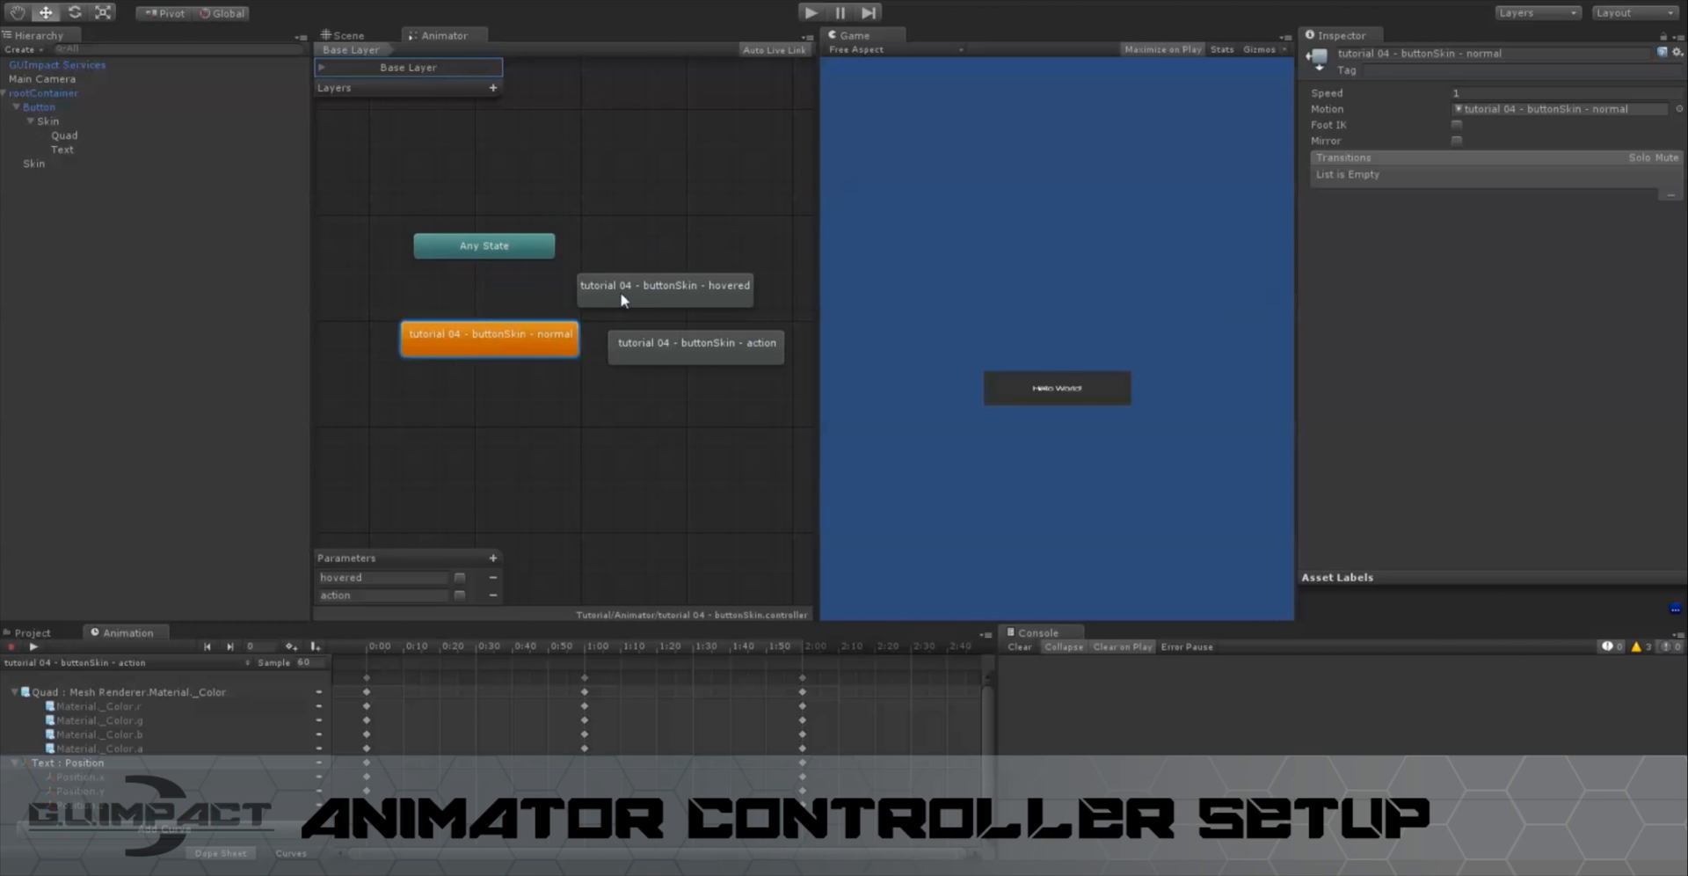
{"action": "left_click_drag", "start_coordinate": [619, 284], "coordinate": [399, 462]}
{"action": "middle_click_drag", "start_coordinate": [645, 460], "coordinate": [730, 391]}
{"action": "left_click", "coordinate": [743, 286]}
{"action": "left_click_drag", "start_coordinate": [746, 290], "coordinate": [707, 419]}
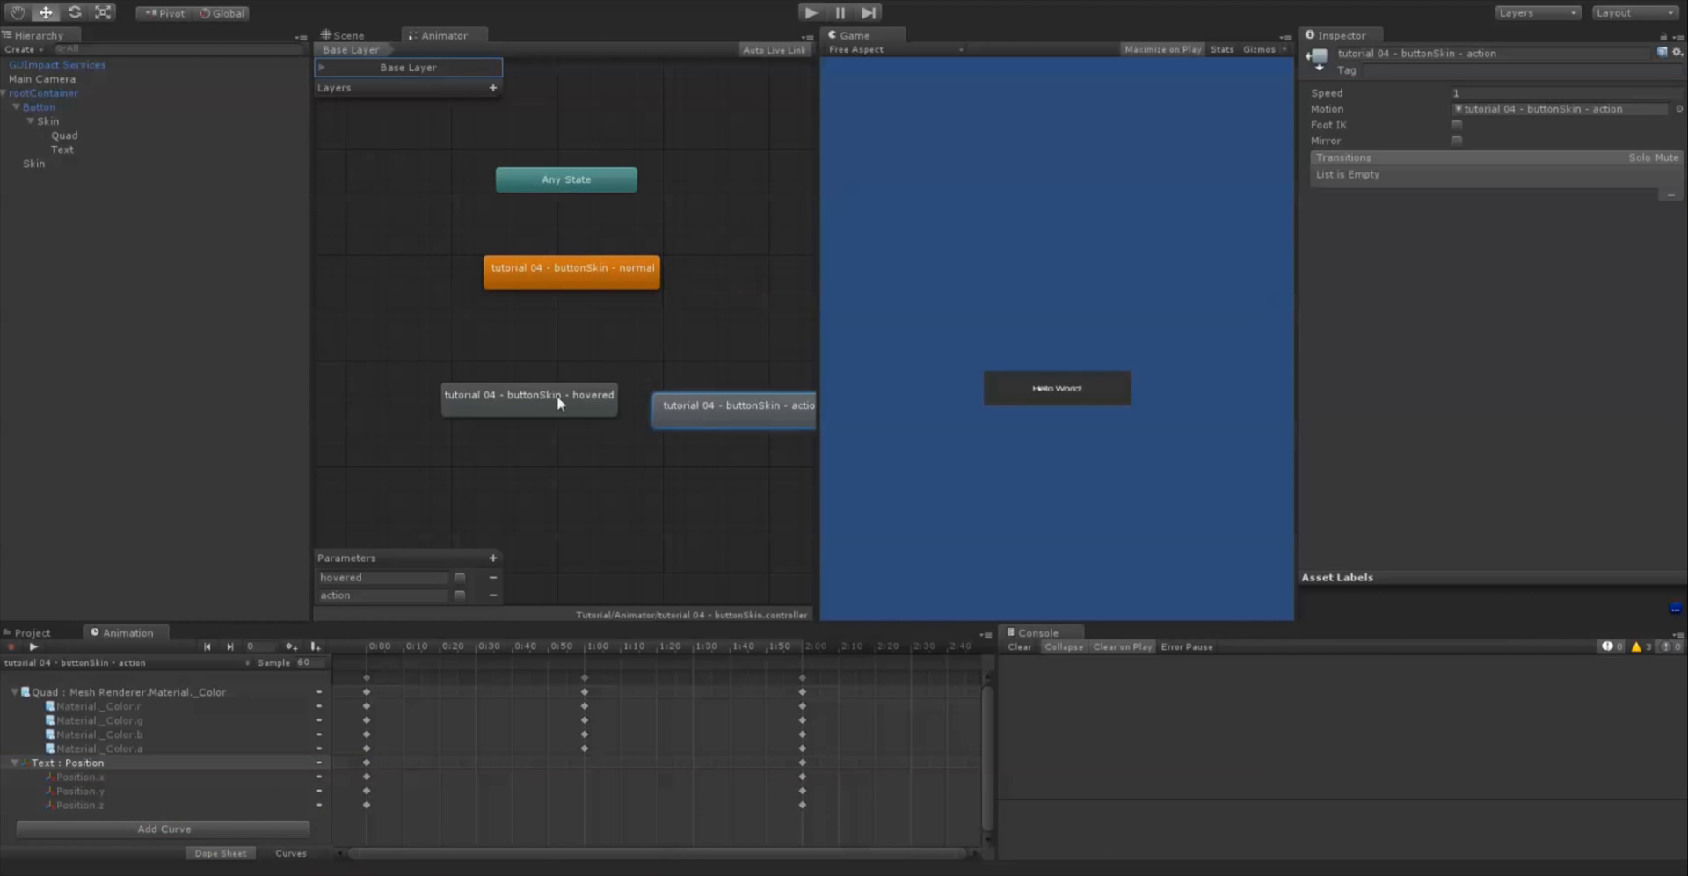
{"action": "left_click_drag", "start_coordinate": [557, 394], "coordinate": [482, 404]}
{"action": "left_click", "coordinate": [716, 404]}
{"action": "left_click_drag", "start_coordinate": [716, 404], "coordinate": [652, 440]}
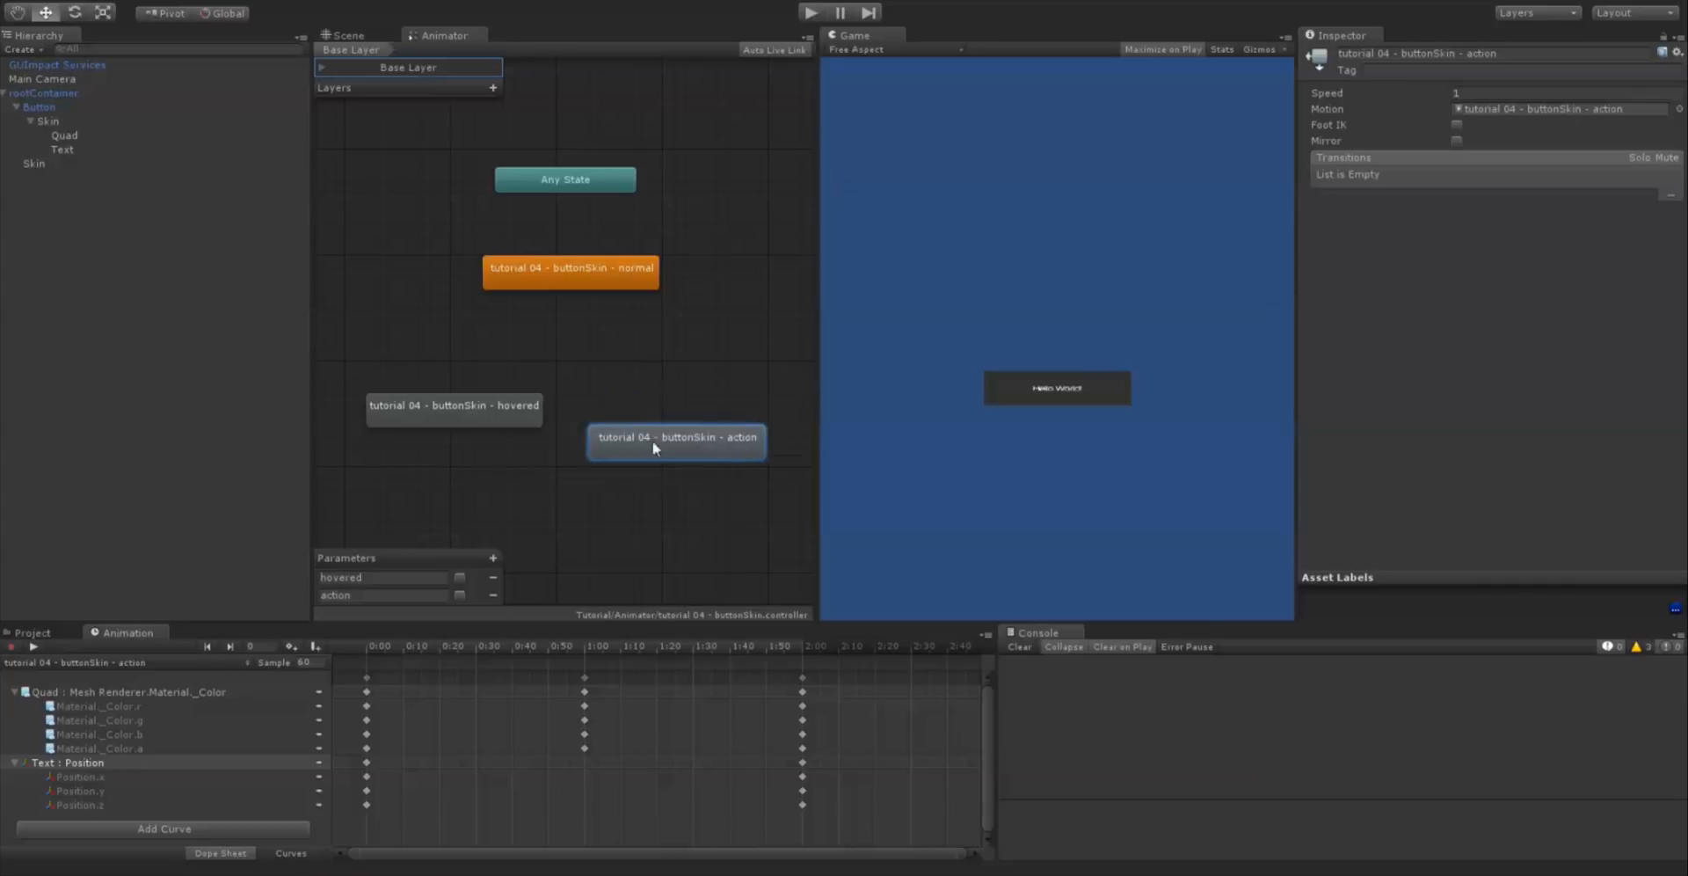
{"action": "left_click", "coordinate": [580, 275]}
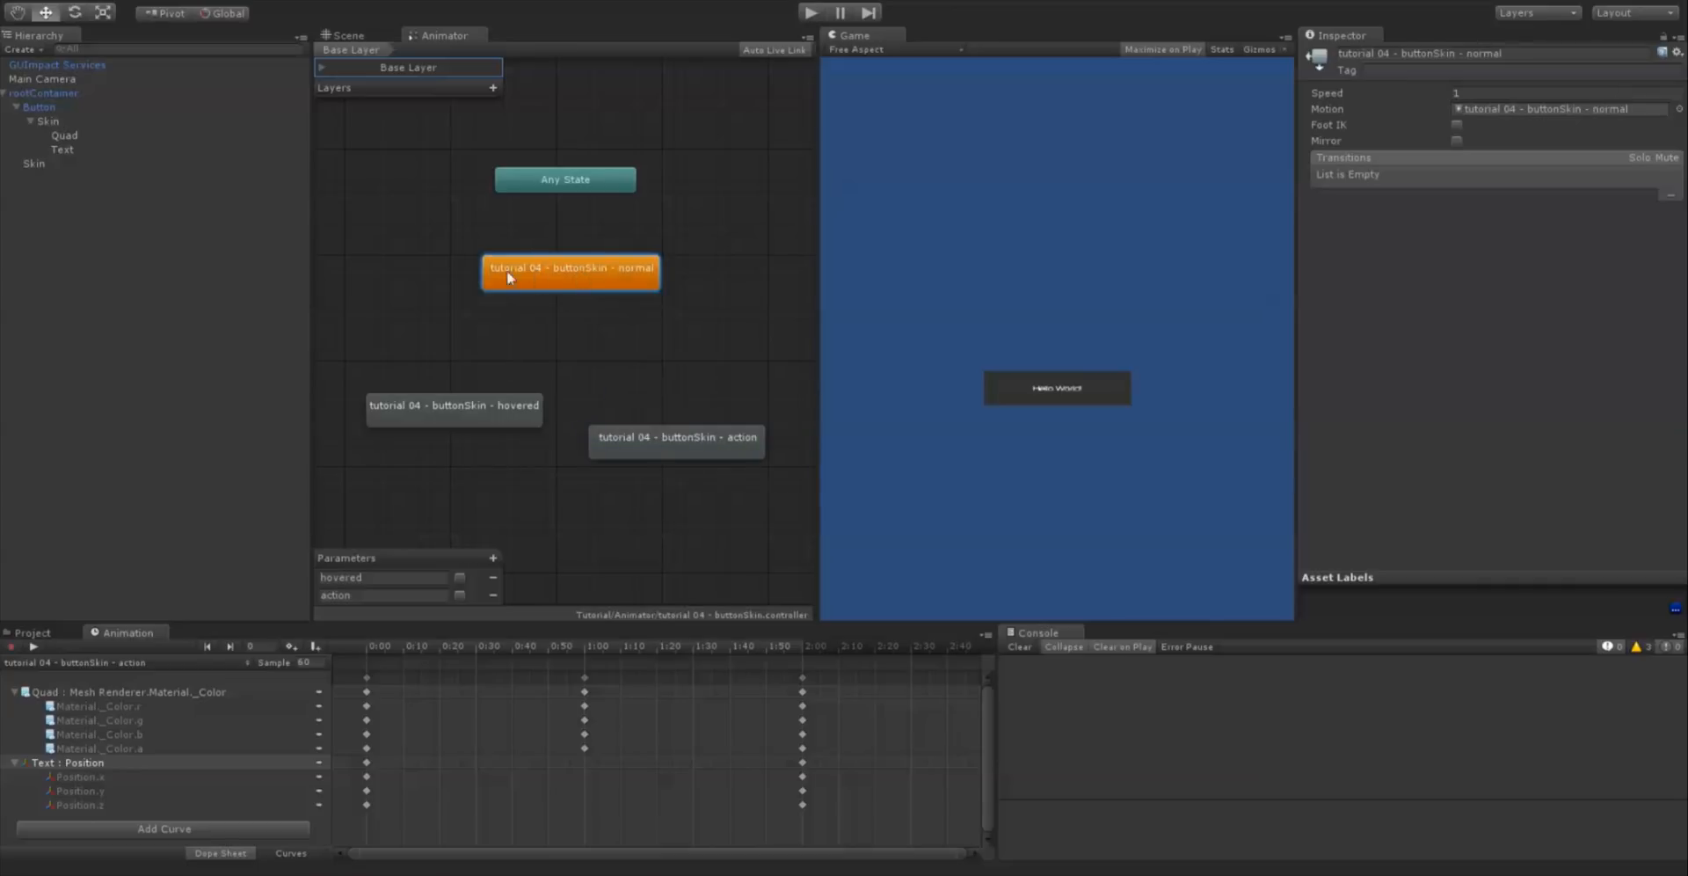
{"action": "right_click", "coordinate": [622, 275]}
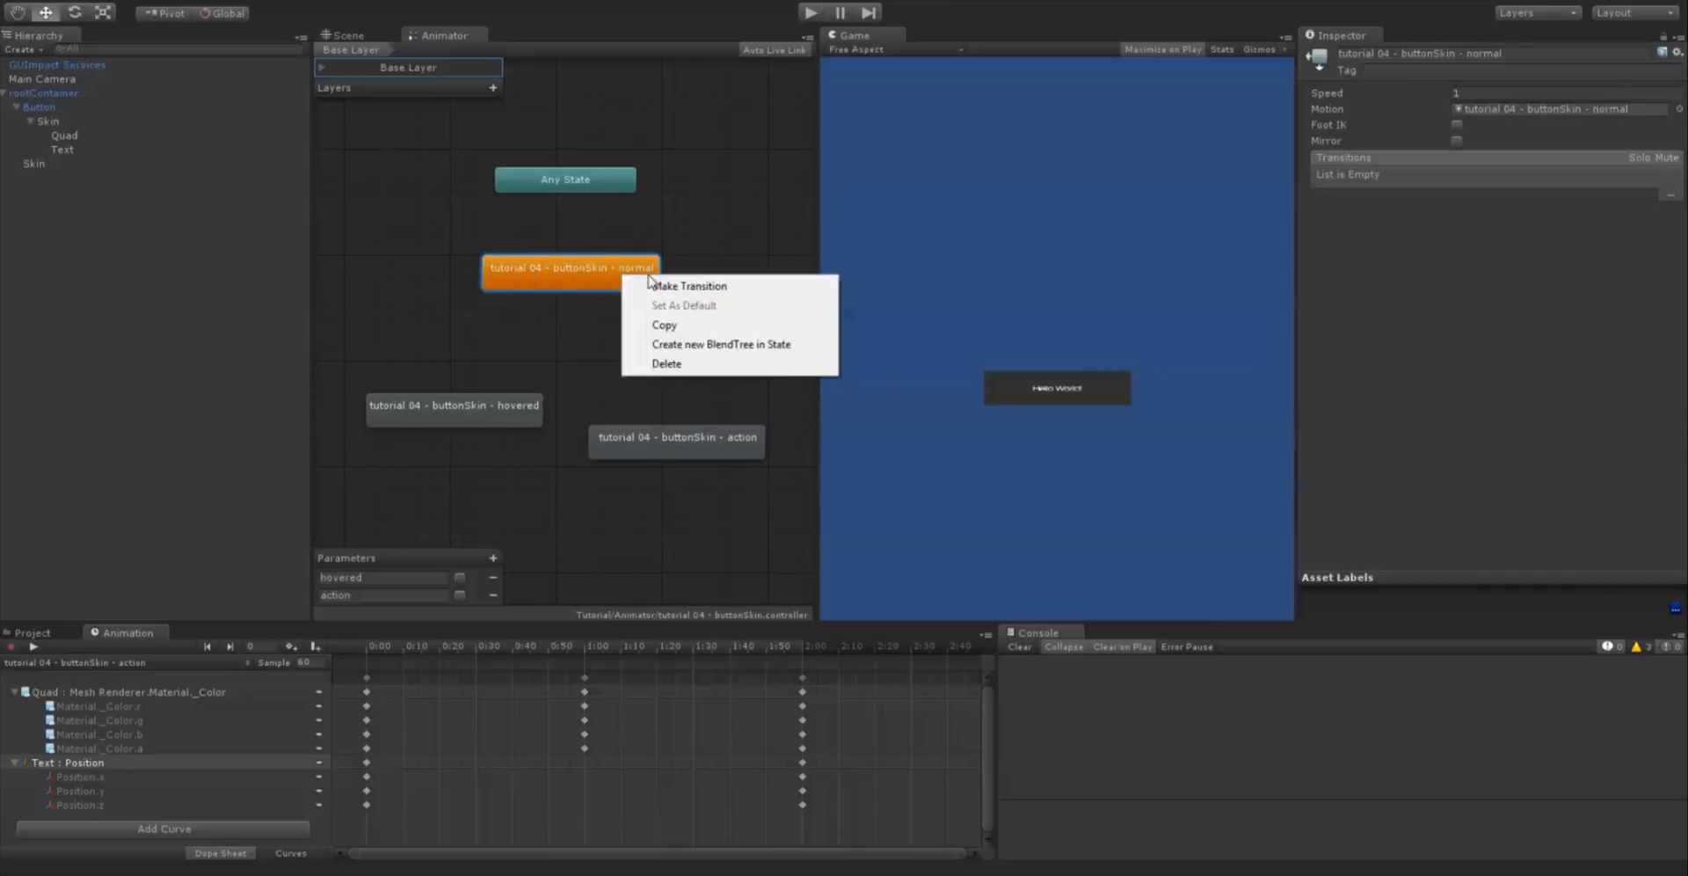
{"action": "left_click", "coordinate": [495, 384]}
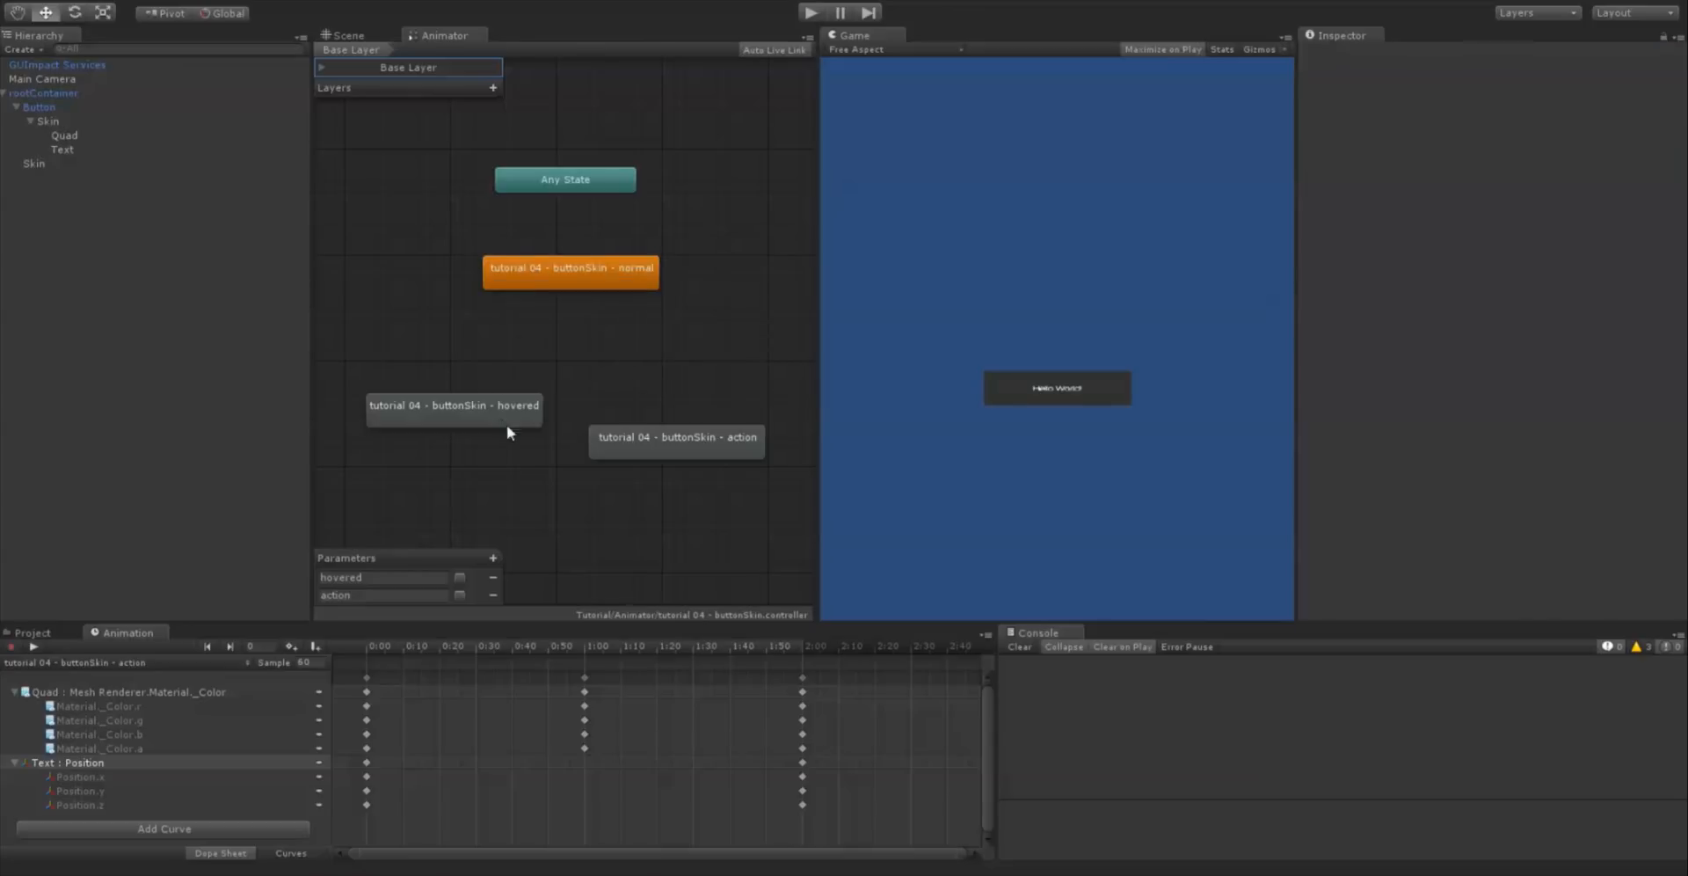
Line up the hovered and action states in a vertical column beneath the normal state
{"action": "left_click_drag", "start_coordinate": [506, 431], "coordinate": [615, 383]}
{"action": "left_click_drag", "start_coordinate": [657, 431], "coordinate": [569, 497]}
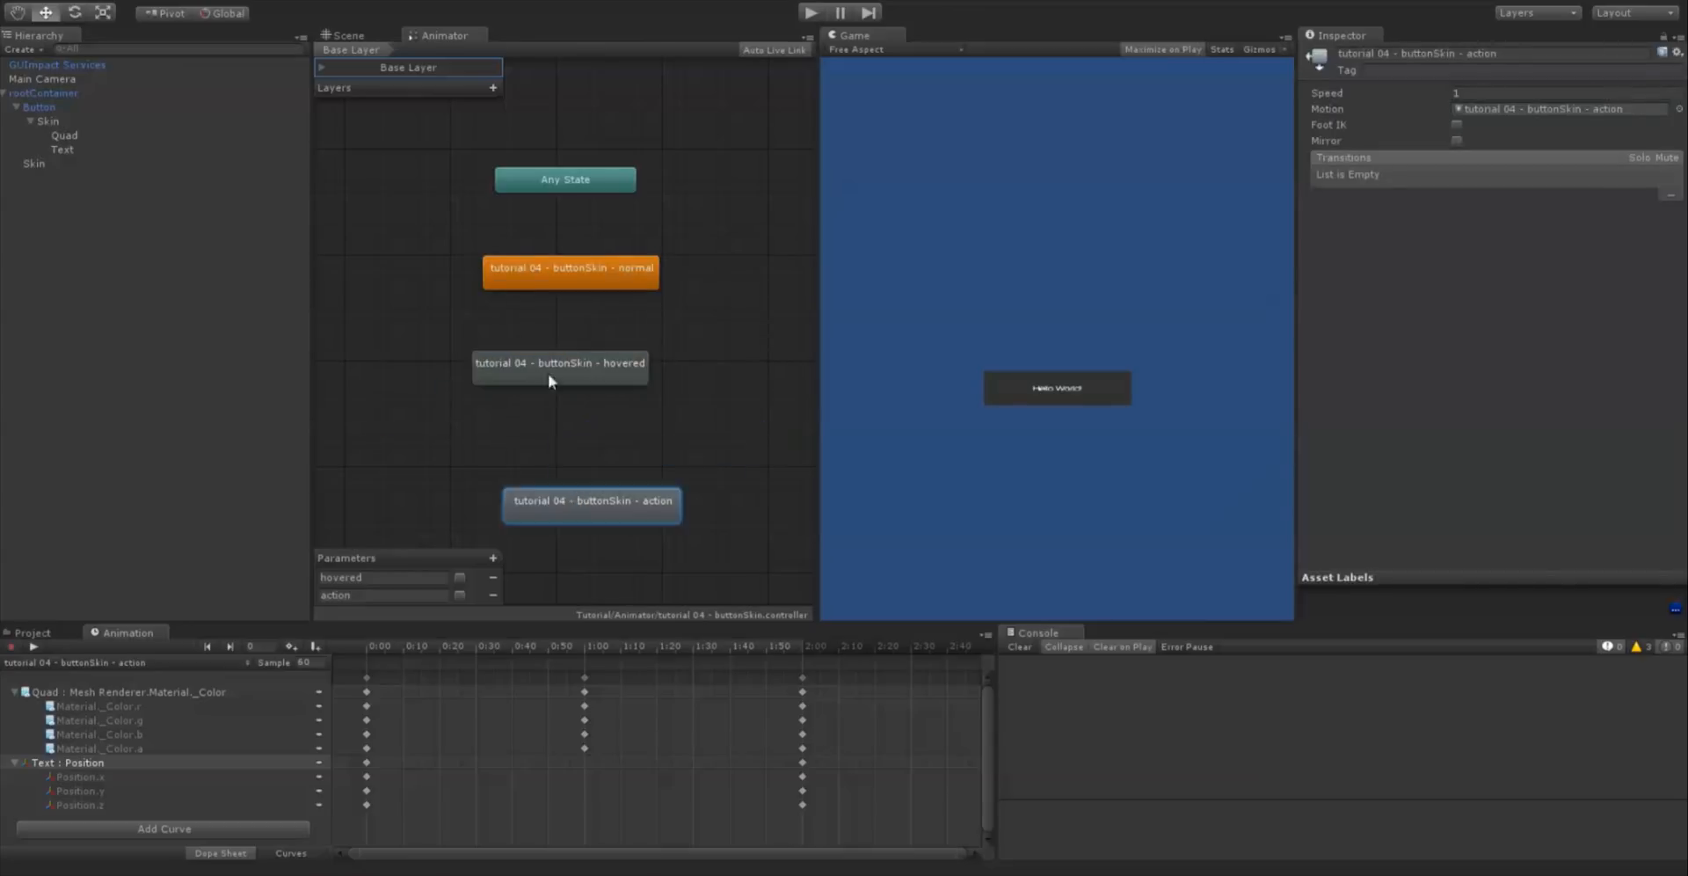
{"action": "left_click_drag", "start_coordinate": [550, 380], "coordinate": [560, 380]}
{"action": "left_click_drag", "start_coordinate": [577, 501], "coordinate": [566, 463]}
Make a transition from the normal state to the hovered state with the condition hovered set to true
{"action": "right_click", "coordinate": [603, 276]}
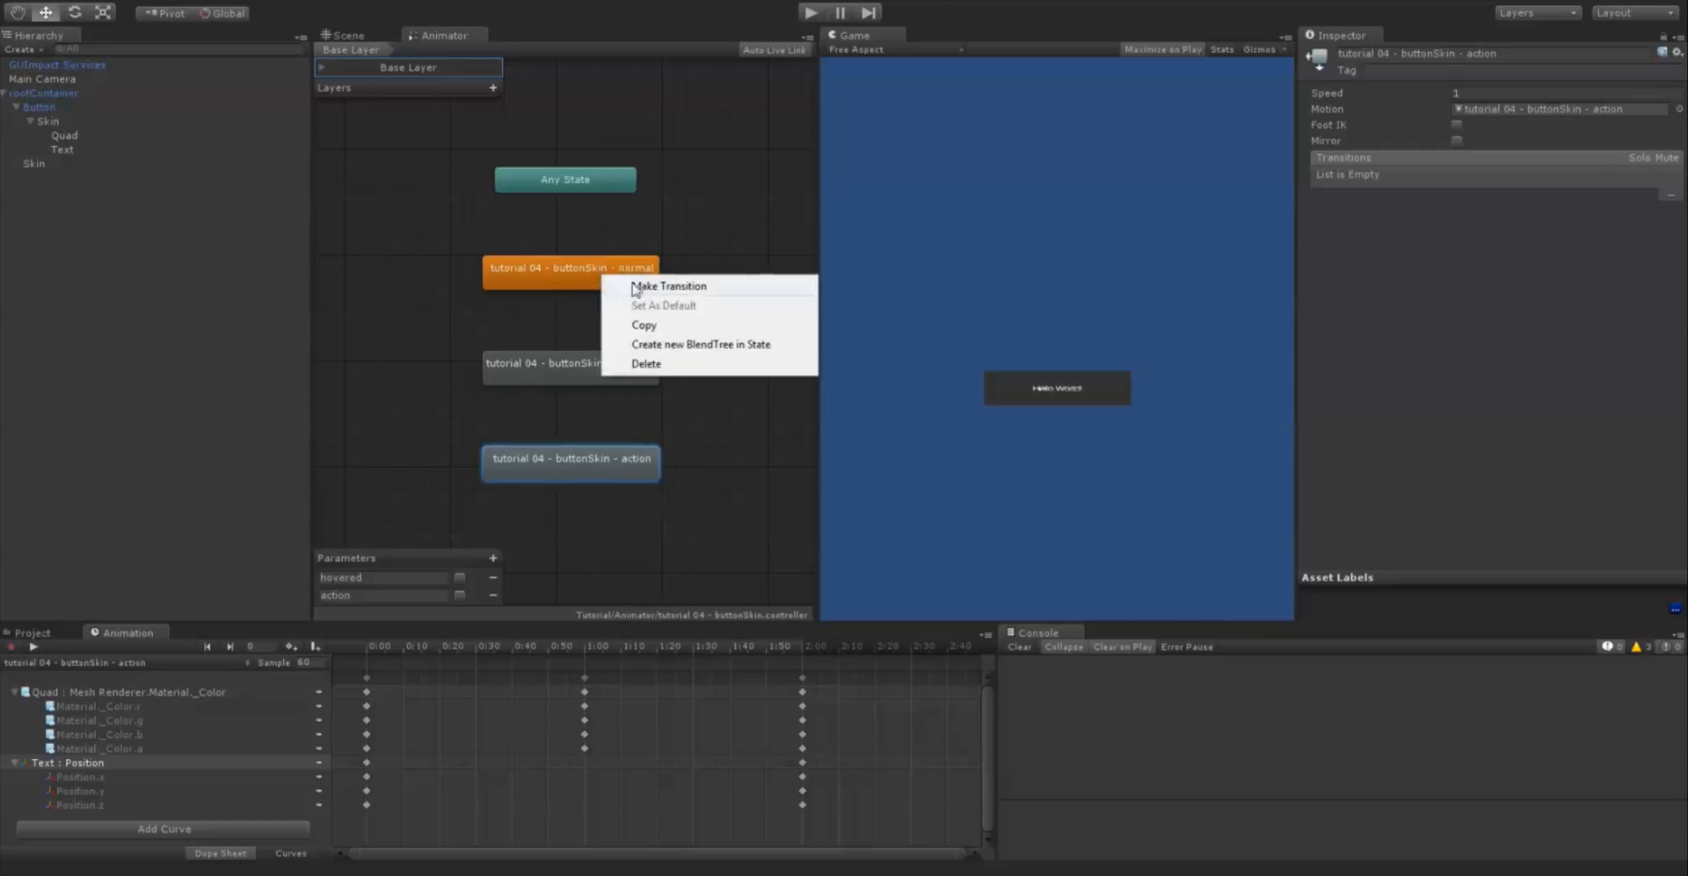
{"action": "left_click", "coordinate": [633, 287]}
{"action": "left_click", "coordinate": [585, 361]}
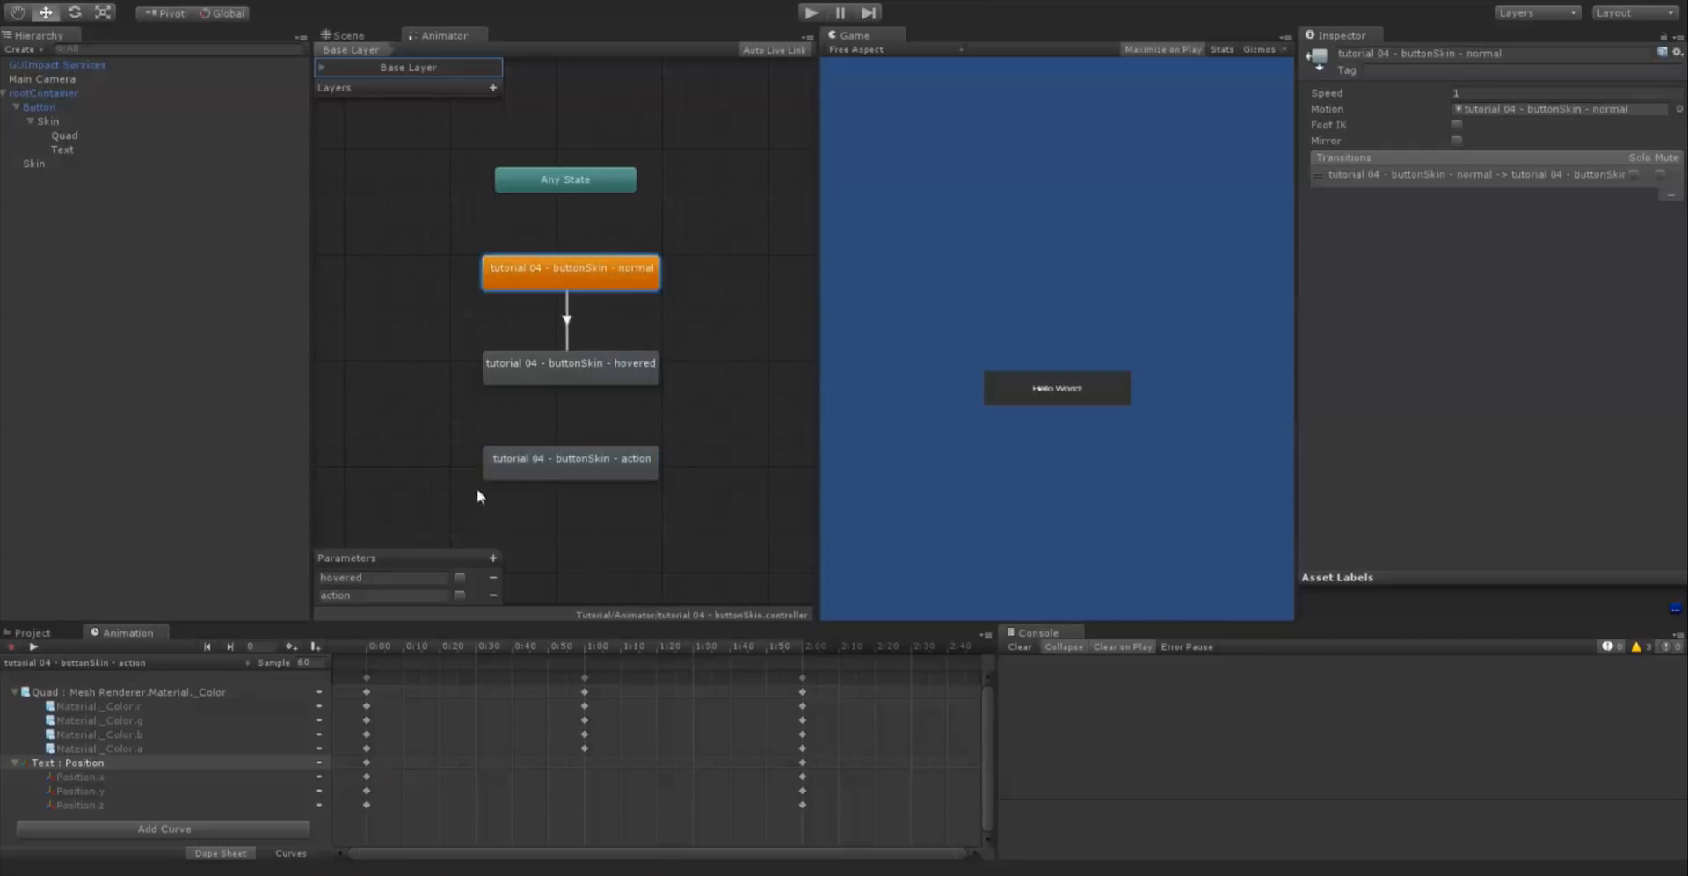
{"action": "left_click", "coordinate": [567, 320]}
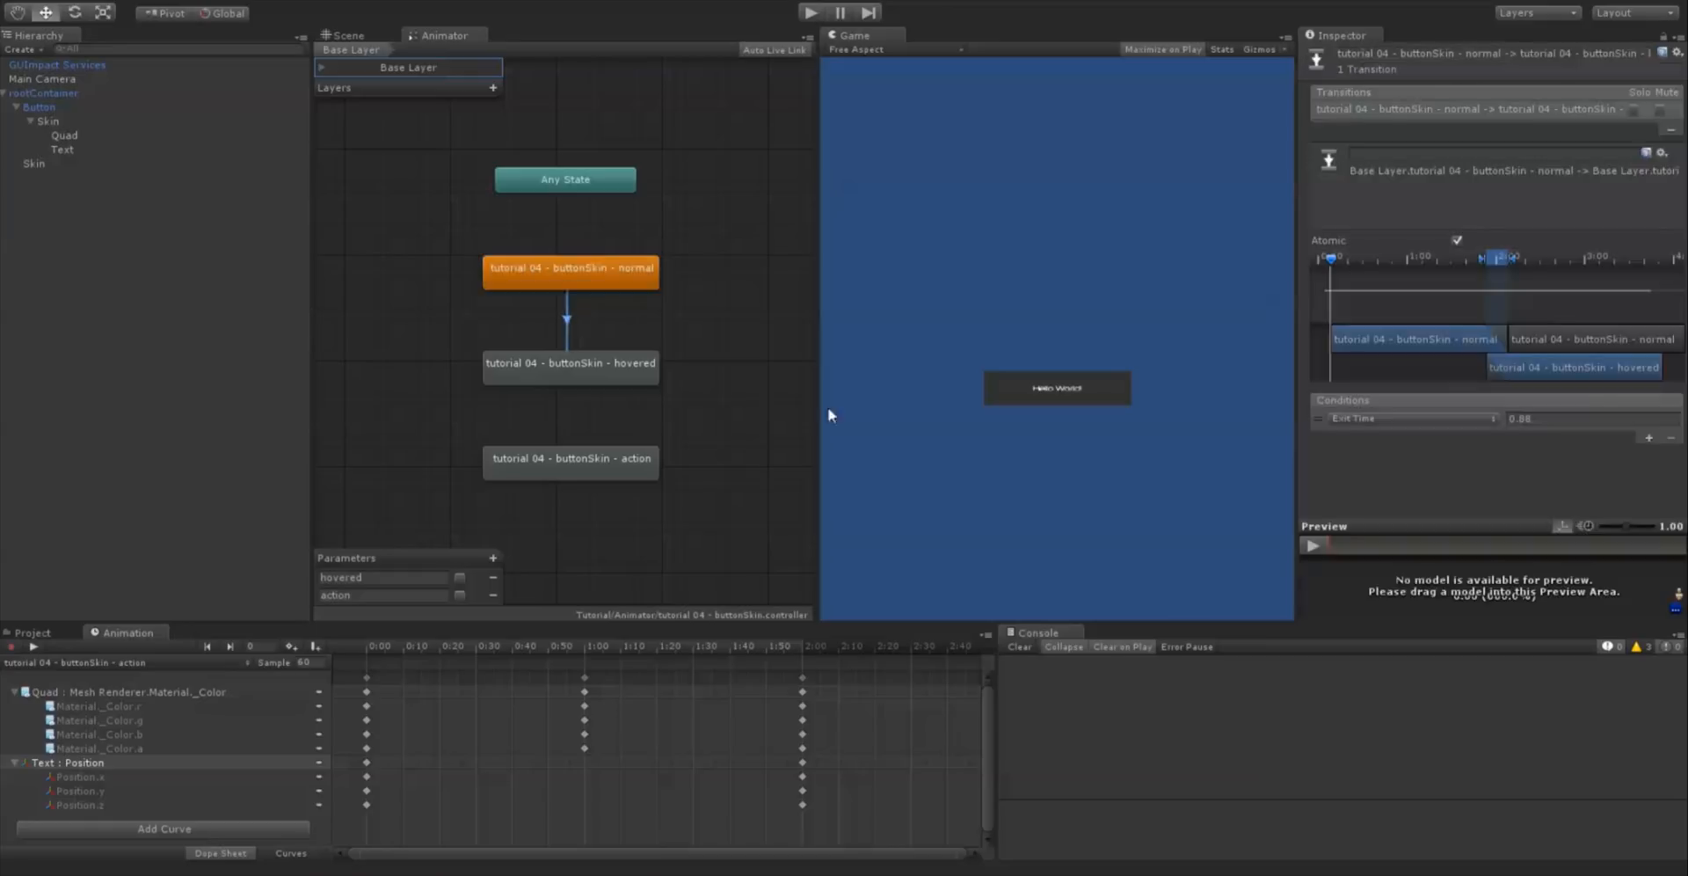
{"action": "left_click", "coordinate": [1414, 419]}
{"action": "left_click", "coordinate": [1382, 435]}
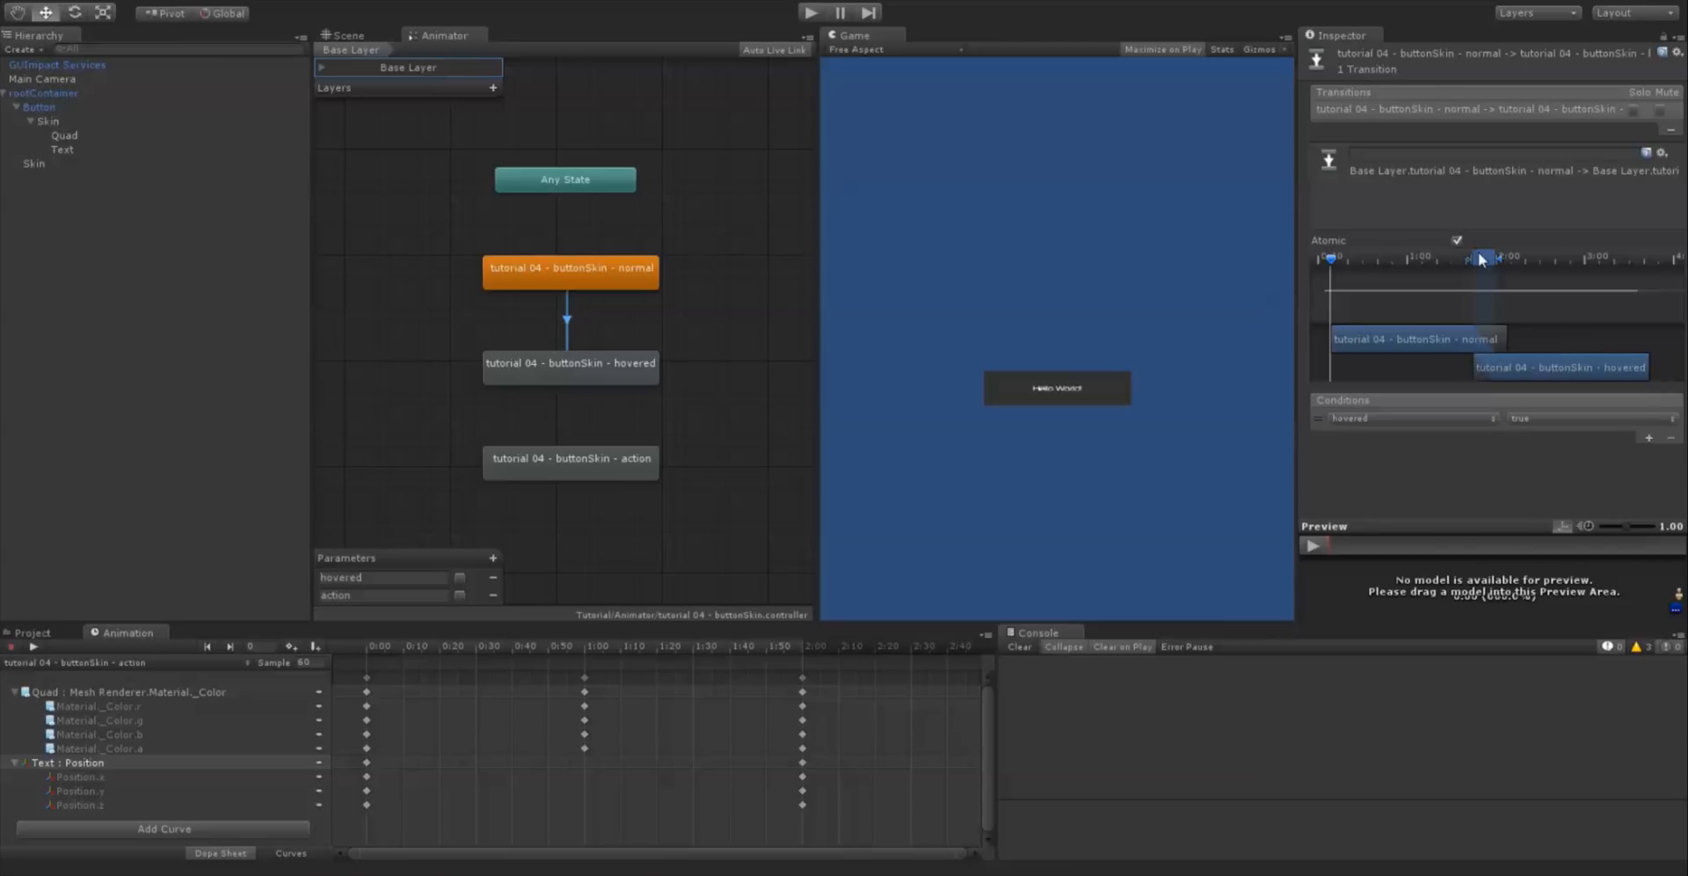
Make a transition from hovered back to normal with the condition hovered set to false, and shift its blend slightly earlier
{"action": "right_click", "coordinate": [609, 364]}
{"action": "left_click", "coordinate": [635, 377]}
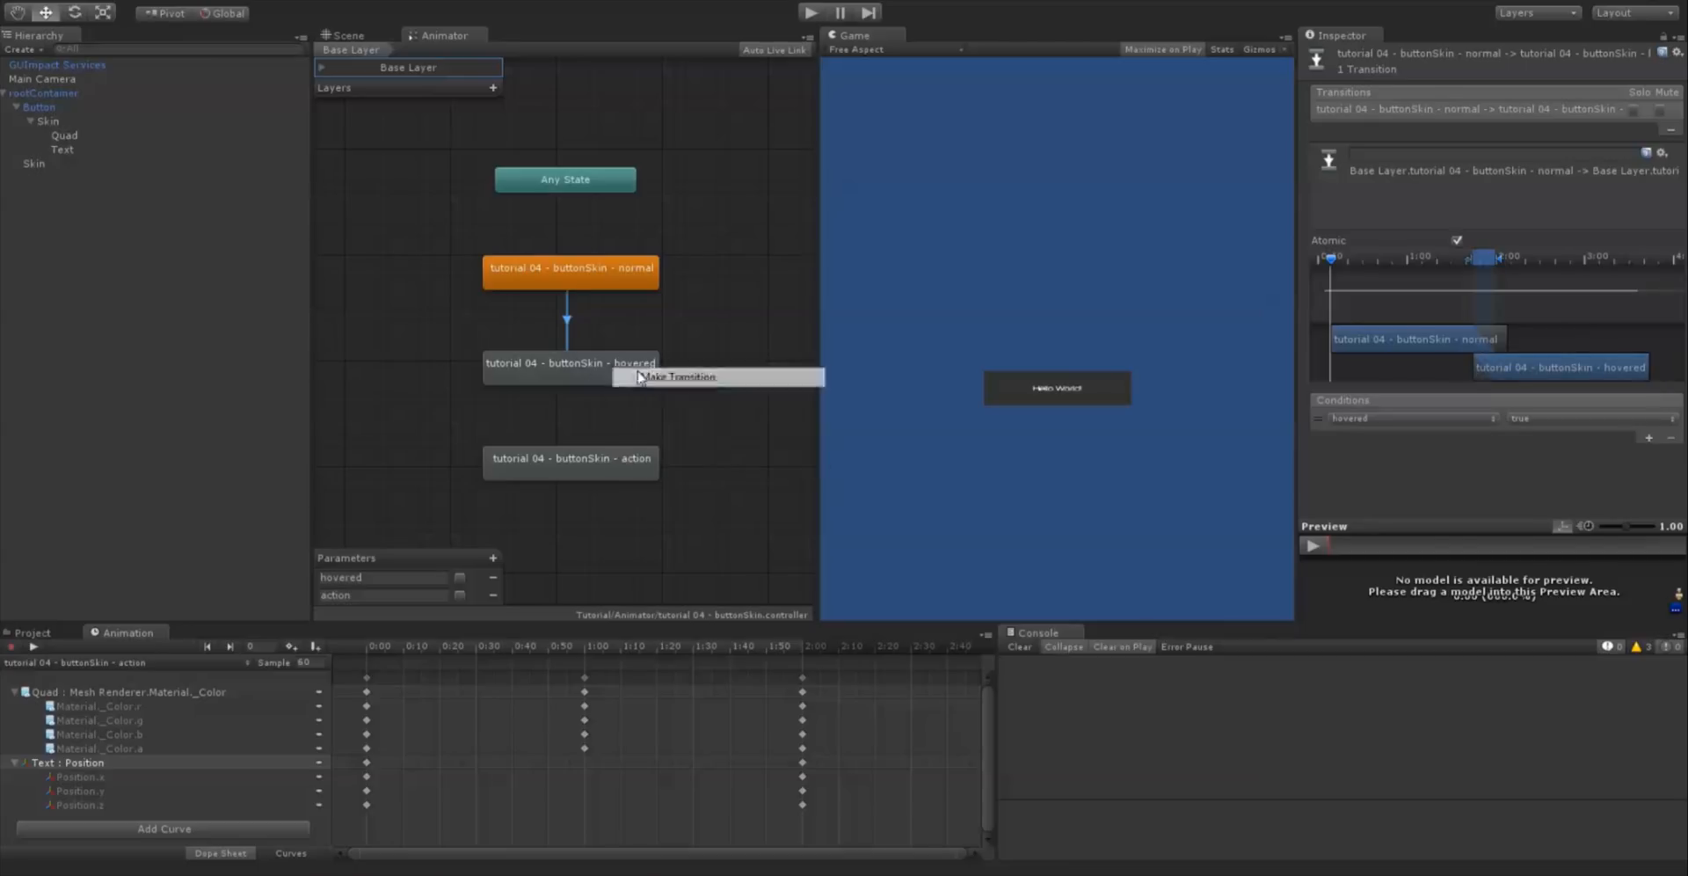
{"action": "left_click", "coordinate": [610, 271]}
{"action": "left_click", "coordinate": [575, 324]}
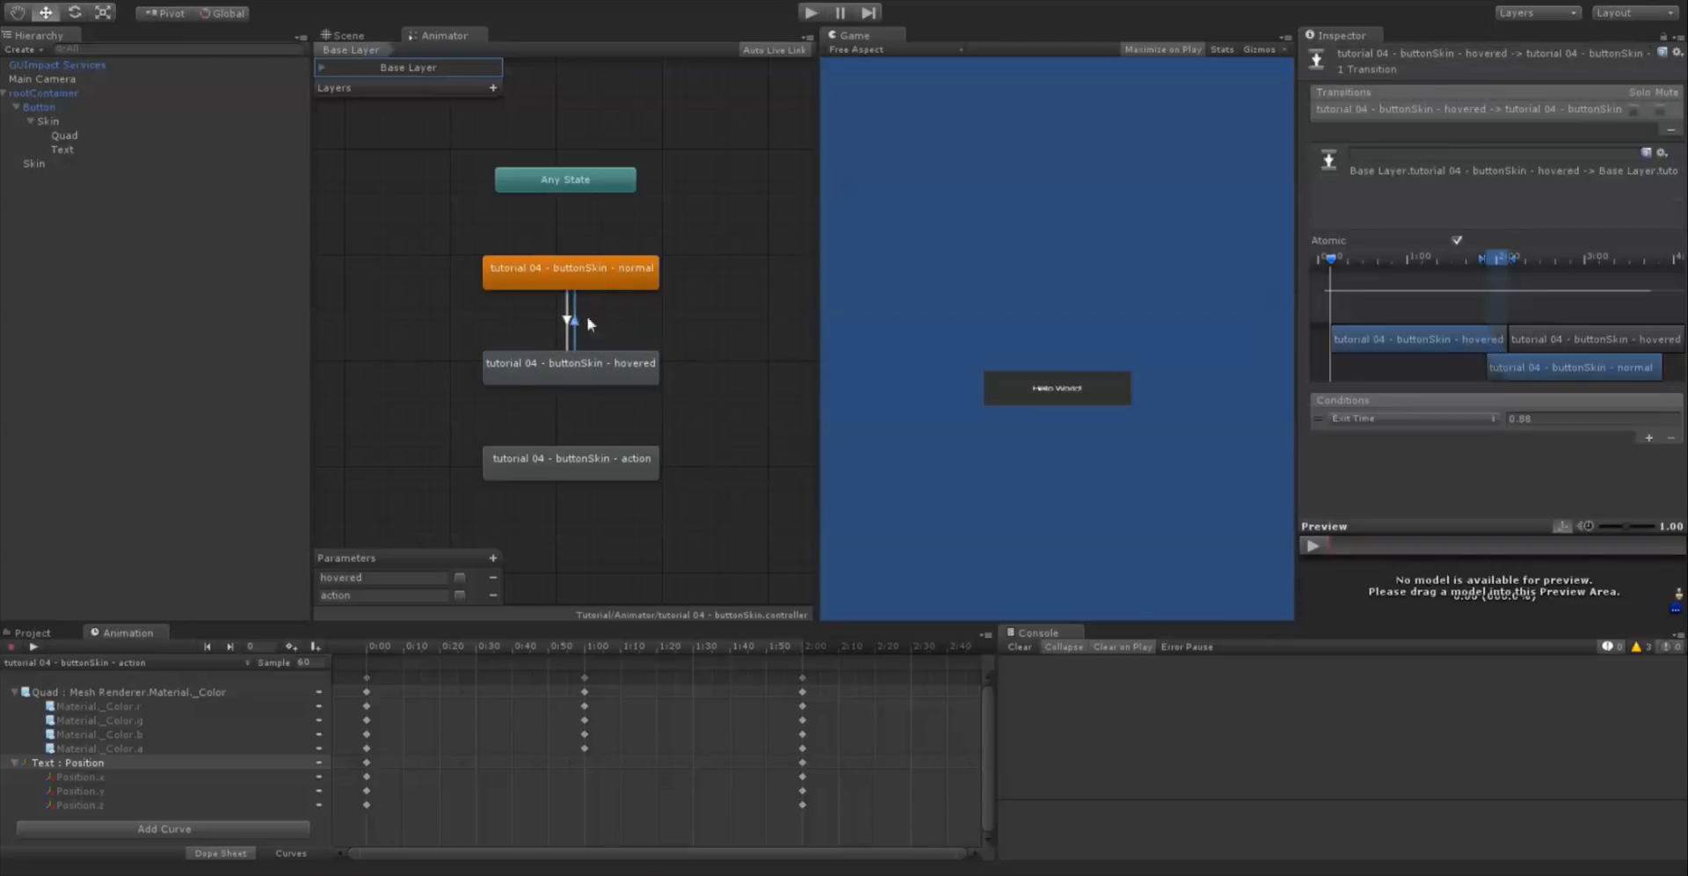
{"action": "left_click", "coordinate": [1398, 419]}
{"action": "left_click", "coordinate": [1376, 438]}
{"action": "left_click", "coordinate": [1538, 419]}
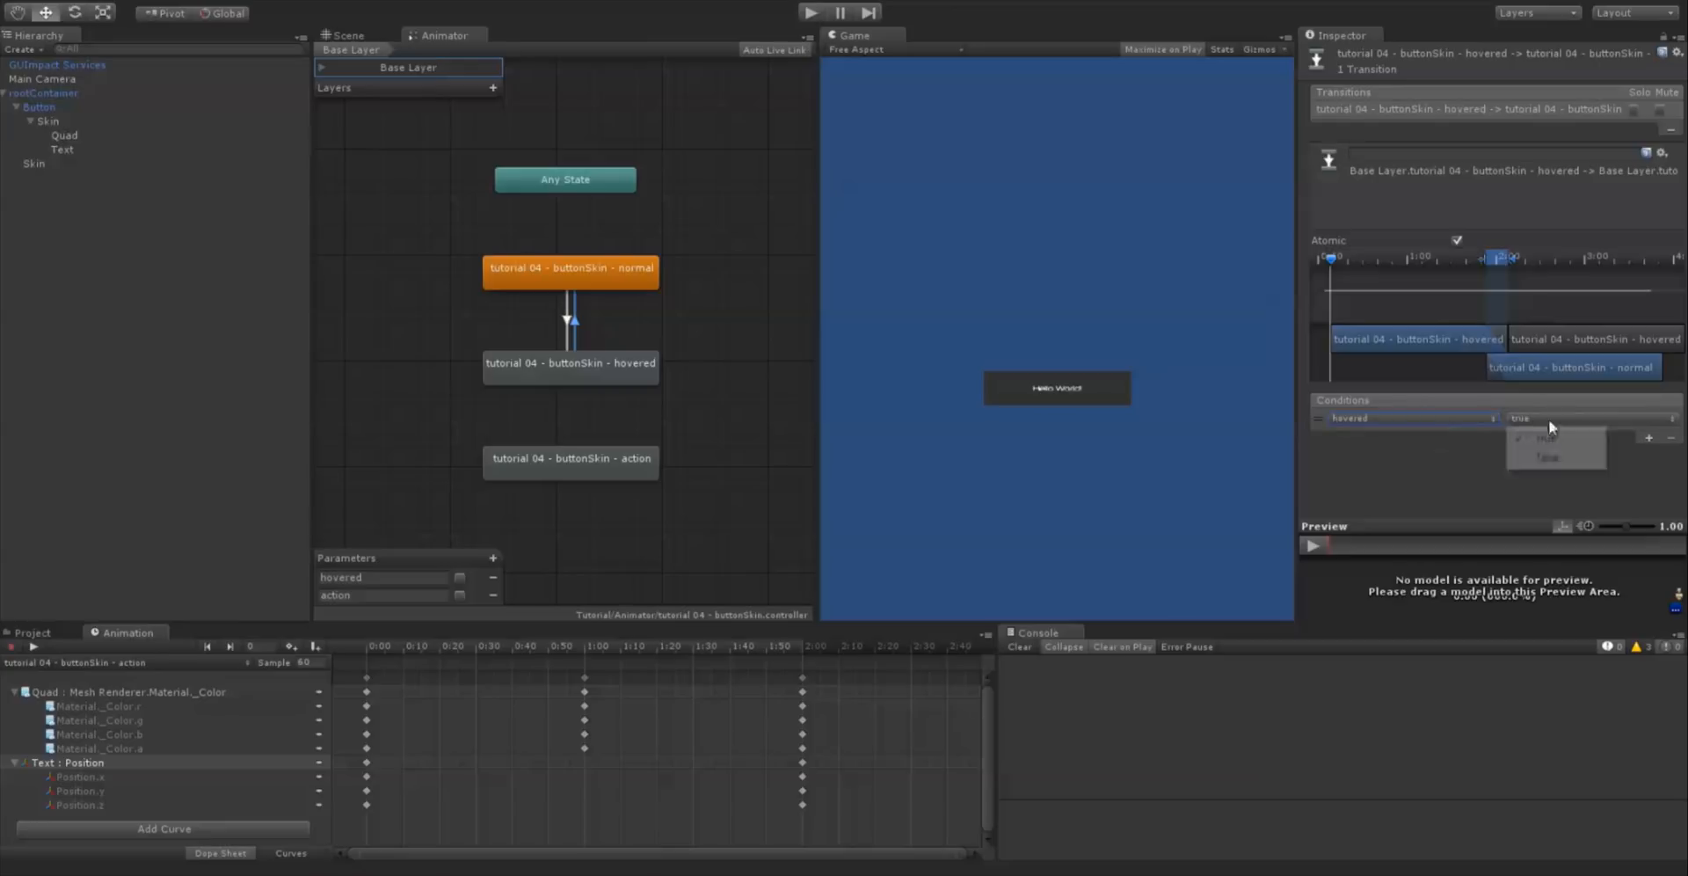
{"action": "left_click", "coordinate": [1538, 435]}
{"action": "left_click_drag", "start_coordinate": [1506, 260], "coordinate": [1472, 280]}
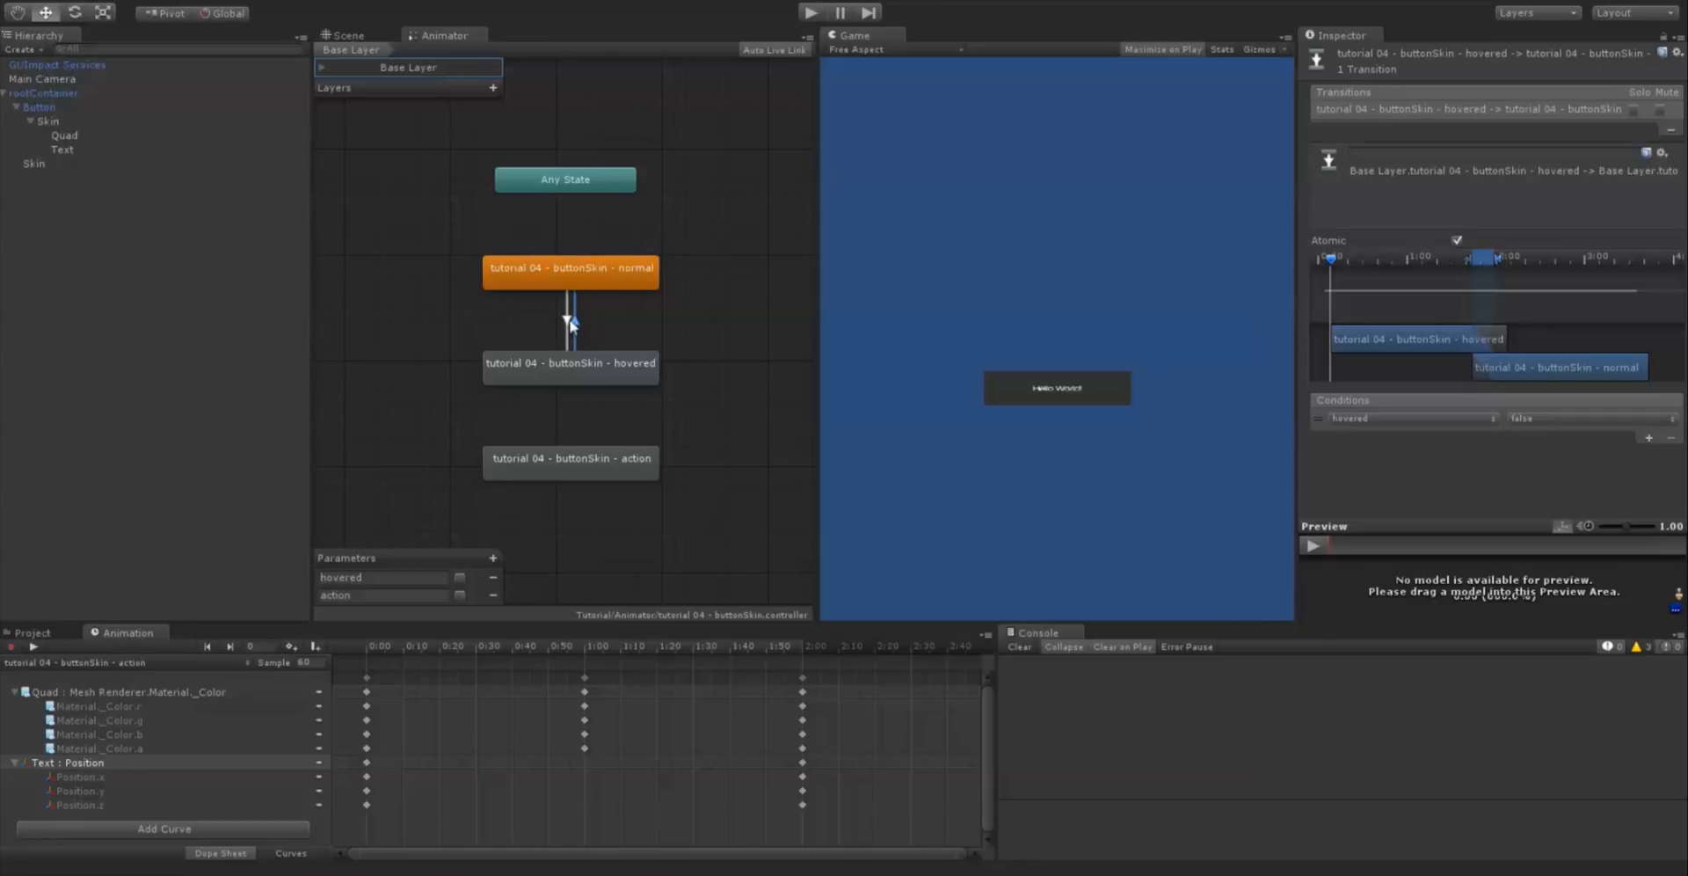
{"action": "left_click", "coordinate": [565, 320]}
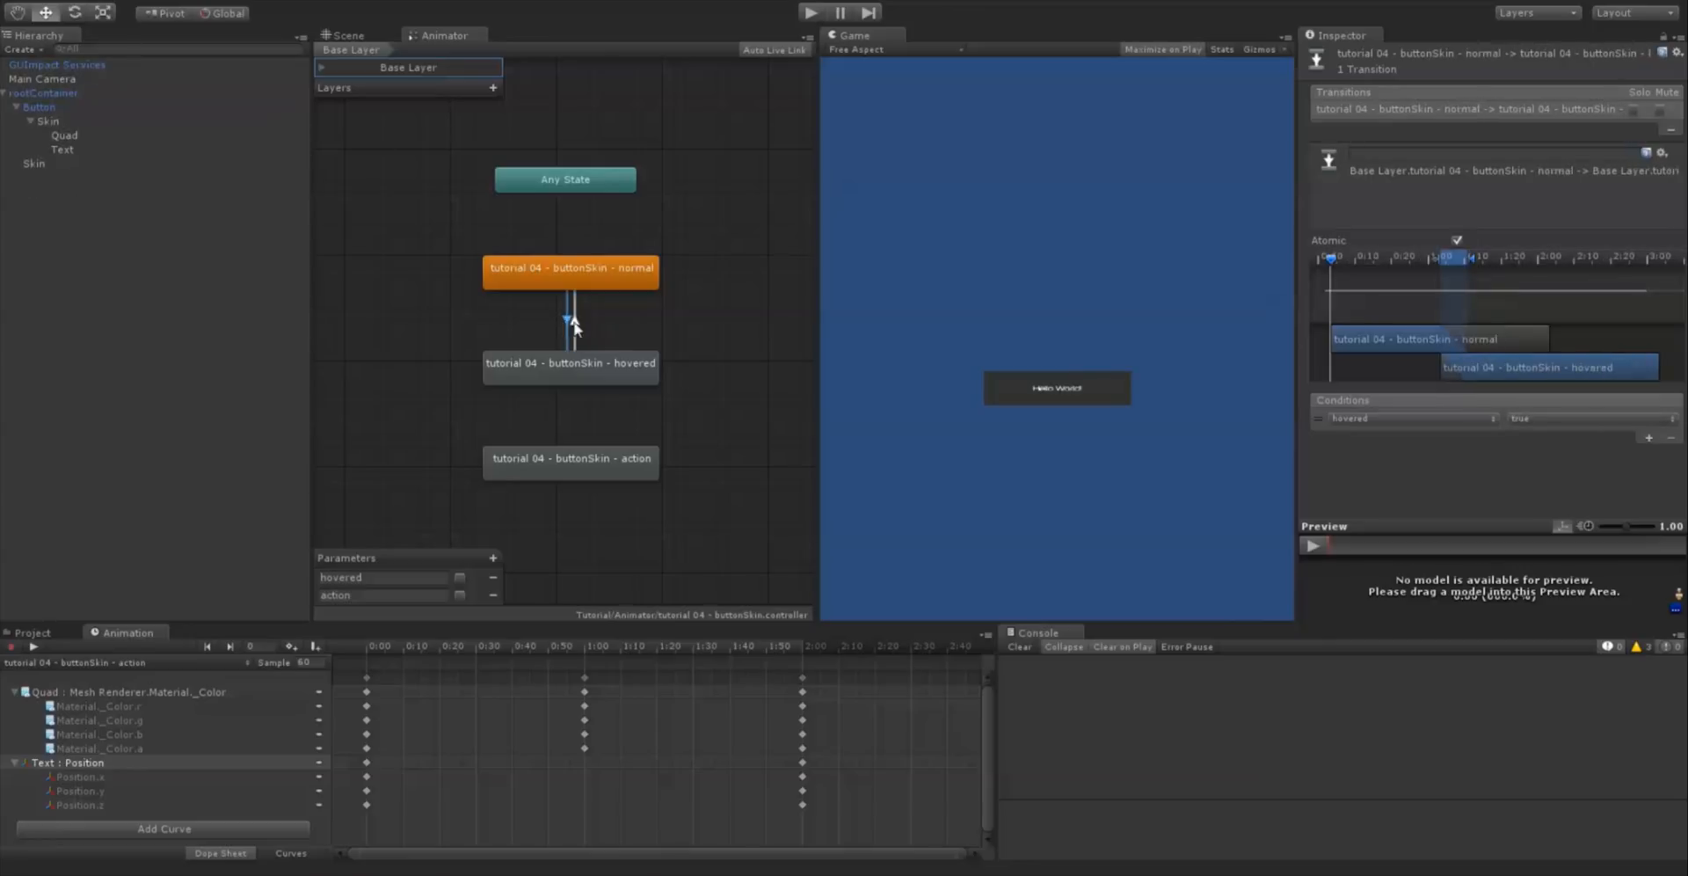
{"action": "left_click", "coordinate": [573, 323]}
Make a transition from hovered to action with the condition action set to true, and shift its blend earlier
{"action": "left_click", "coordinate": [563, 374]}
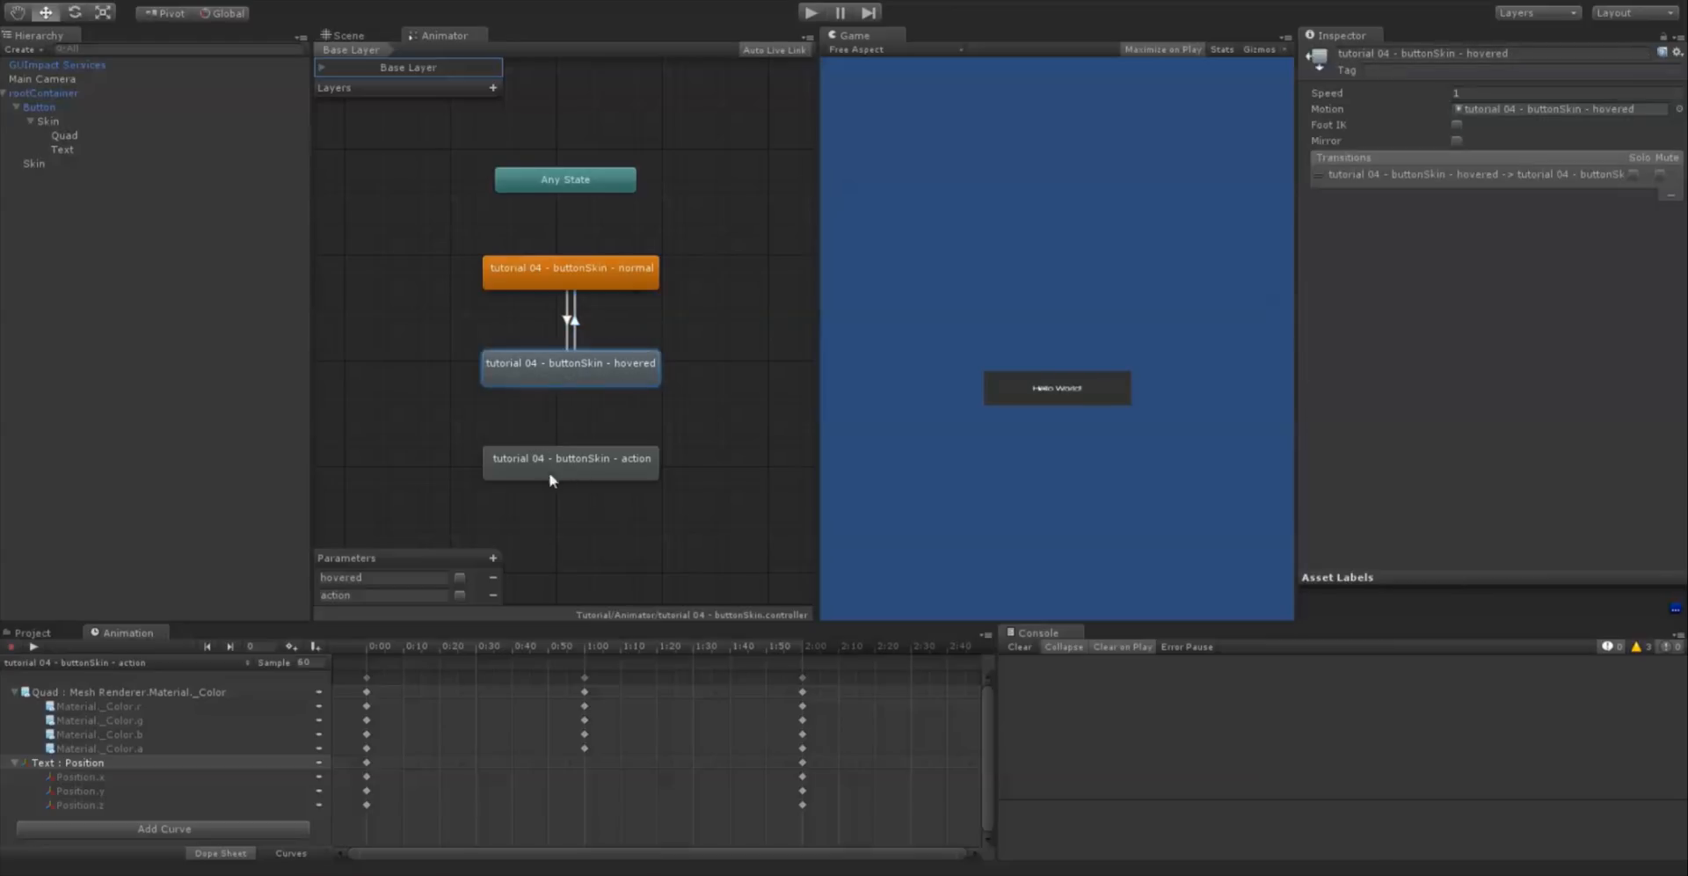
{"action": "middle_click_drag", "start_coordinate": [548, 472], "coordinate": [619, 472]}
{"action": "right_click", "coordinate": [649, 357]}
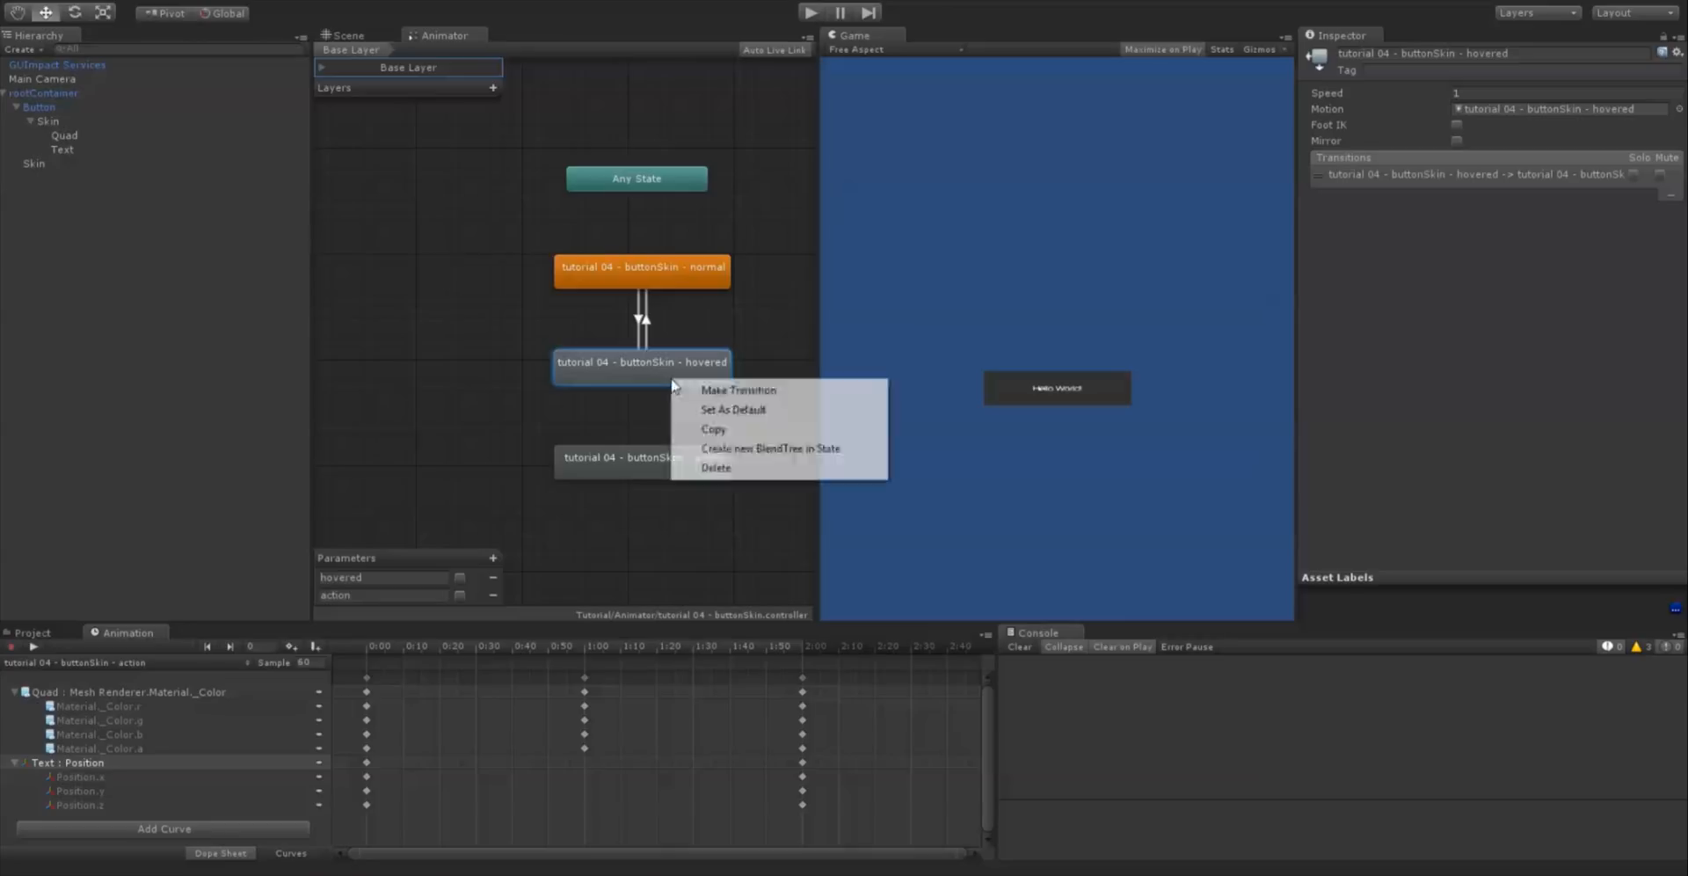
{"action": "left_click", "coordinate": [695, 386]}
{"action": "left_click", "coordinate": [652, 458]}
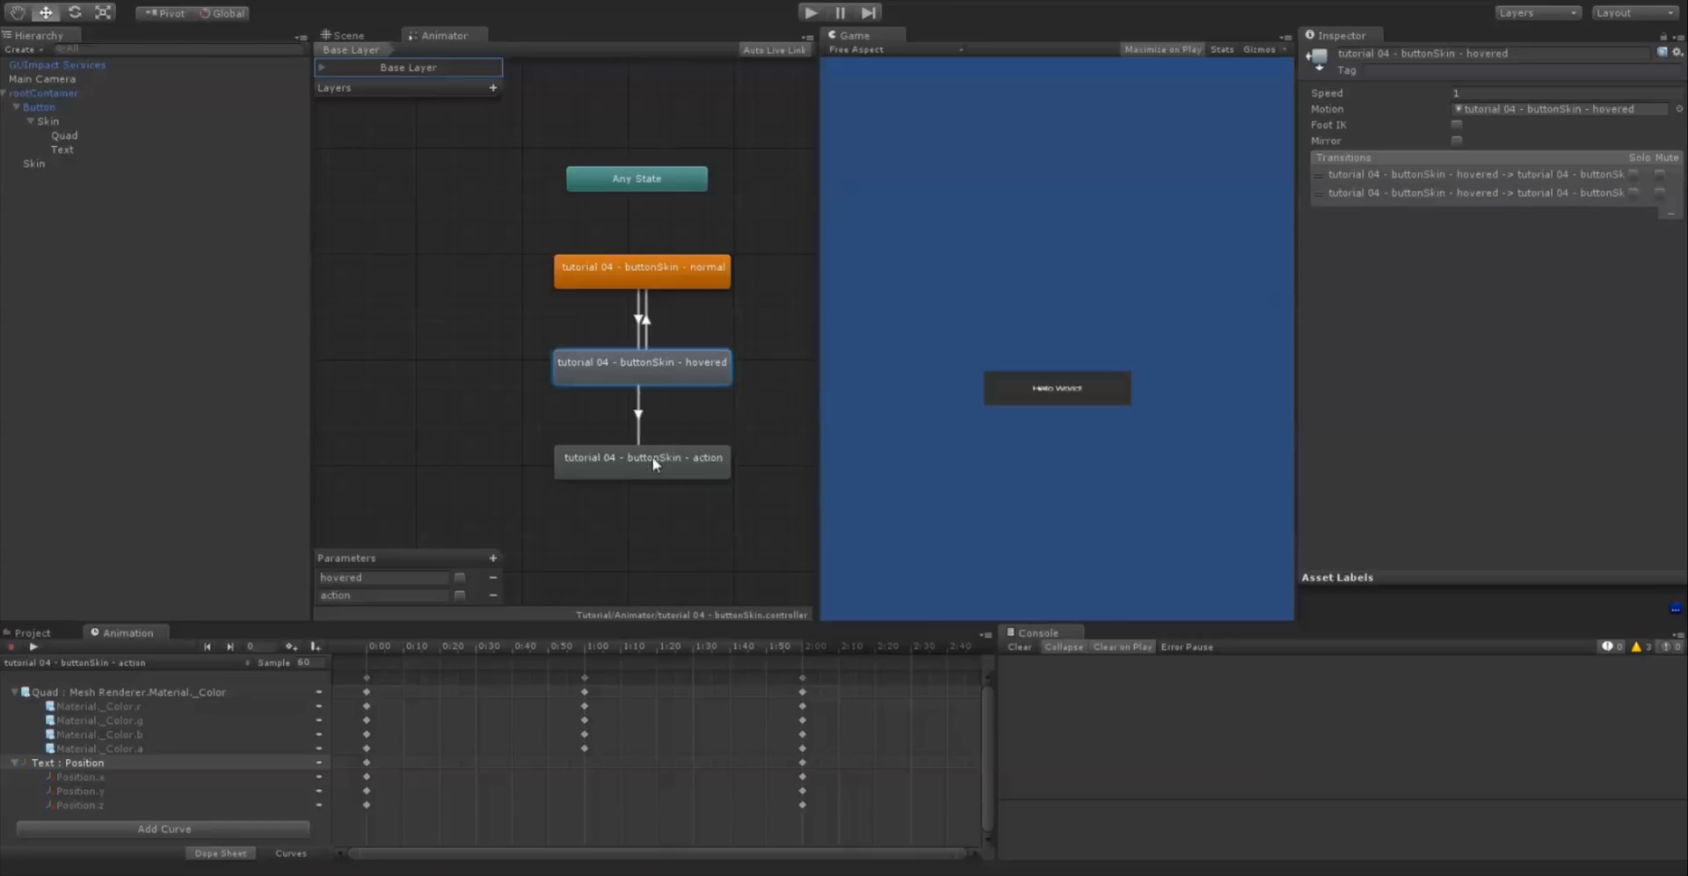
{"action": "left_click", "coordinate": [639, 424]}
{"action": "left_click", "coordinate": [1408, 422]}
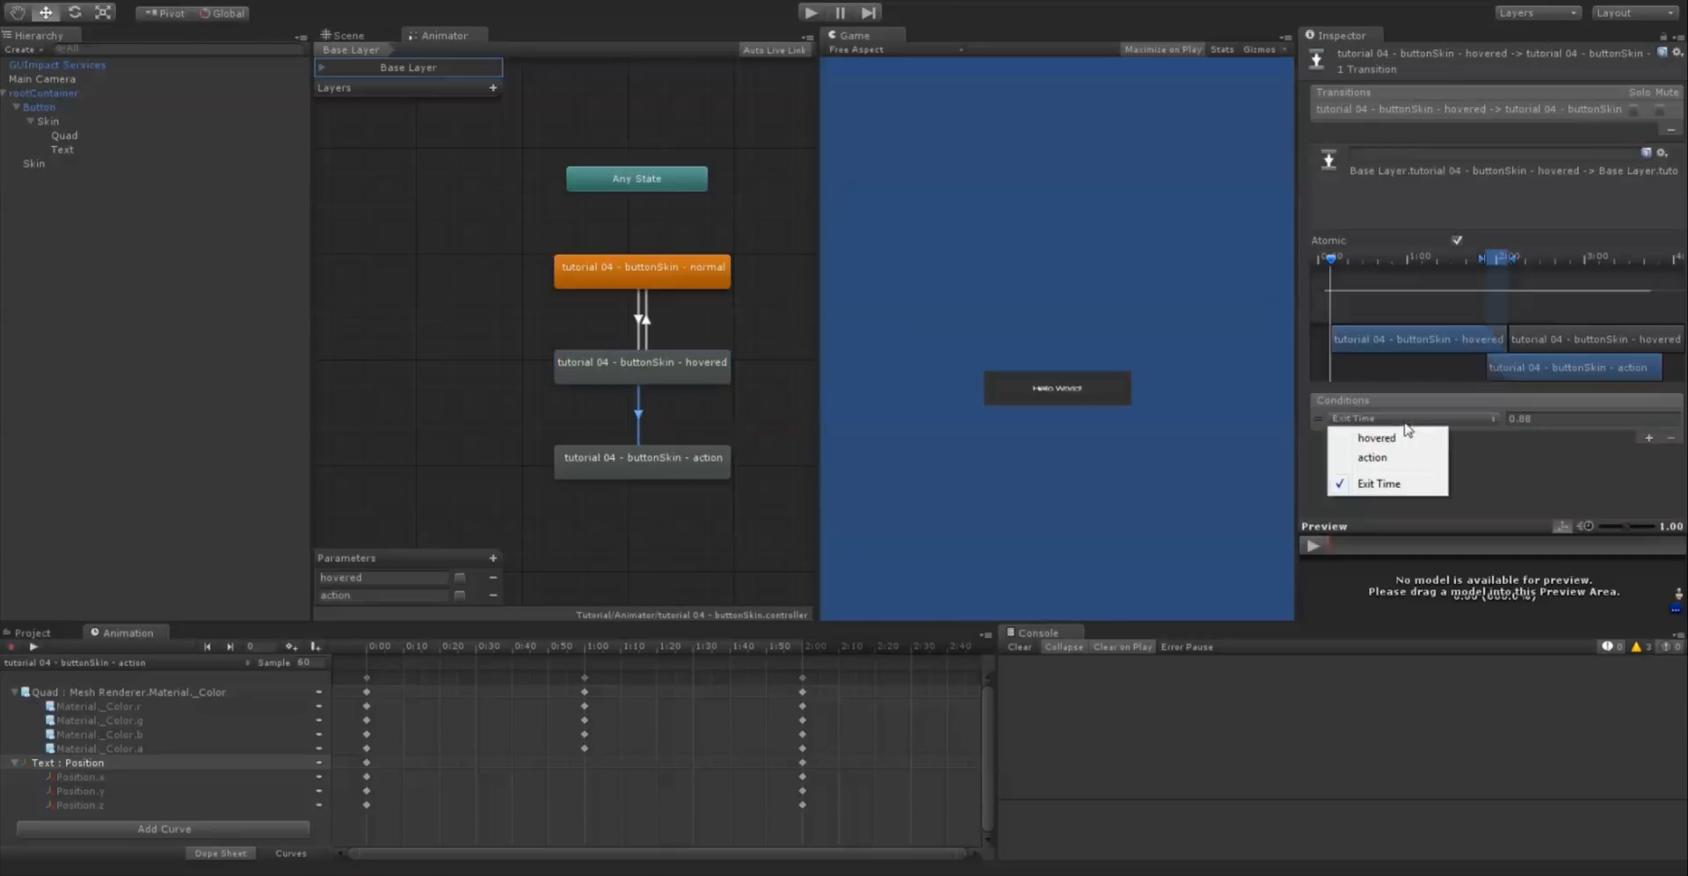
{"action": "left_click", "coordinate": [1398, 457]}
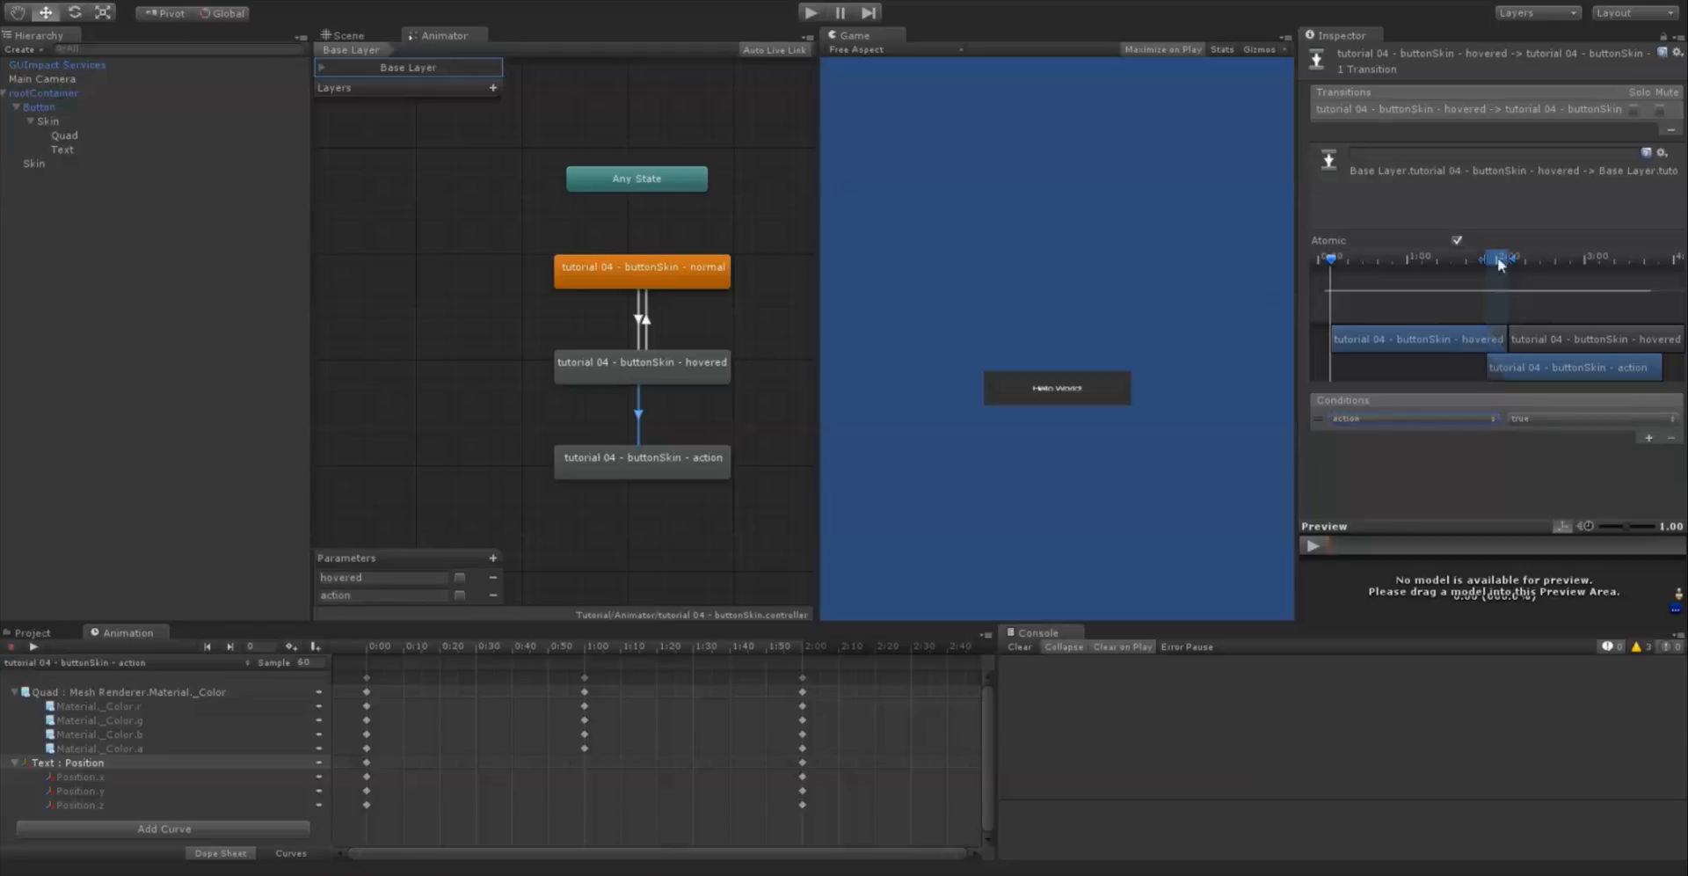
{"action": "left_click_drag", "start_coordinate": [1500, 264], "coordinate": [1475, 259]}
{"action": "left_click_drag", "start_coordinate": [1506, 370], "coordinate": [1476, 369]}
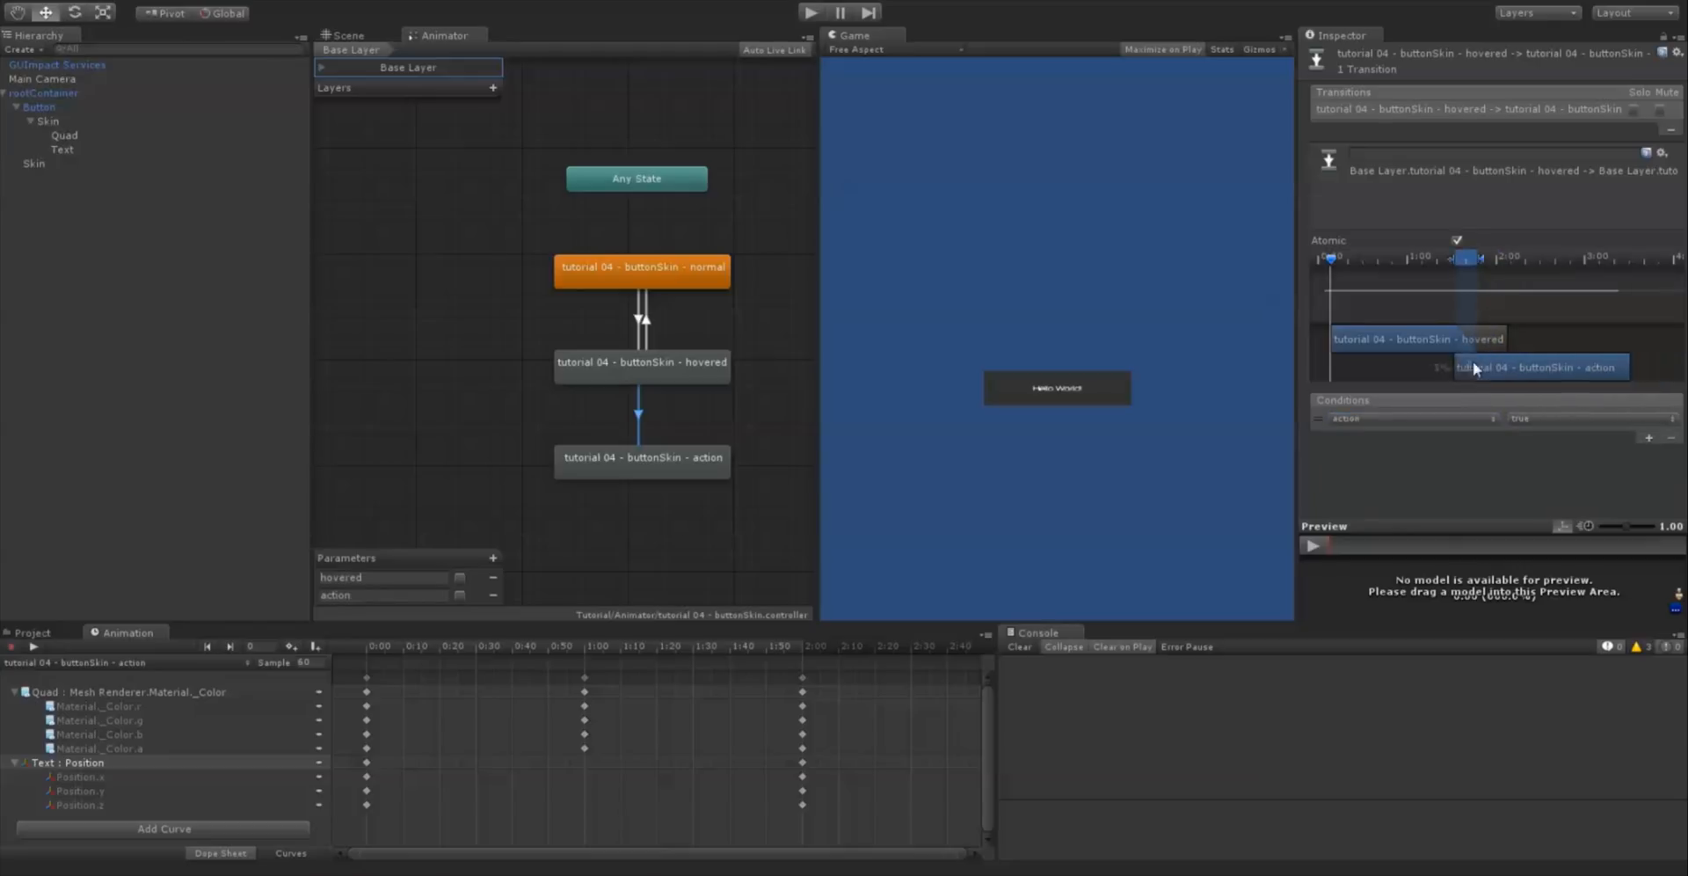
Make a transition from action back to hovered with the condition action set to false, and shift its blend earlier
{"action": "right_click", "coordinate": [673, 457]}
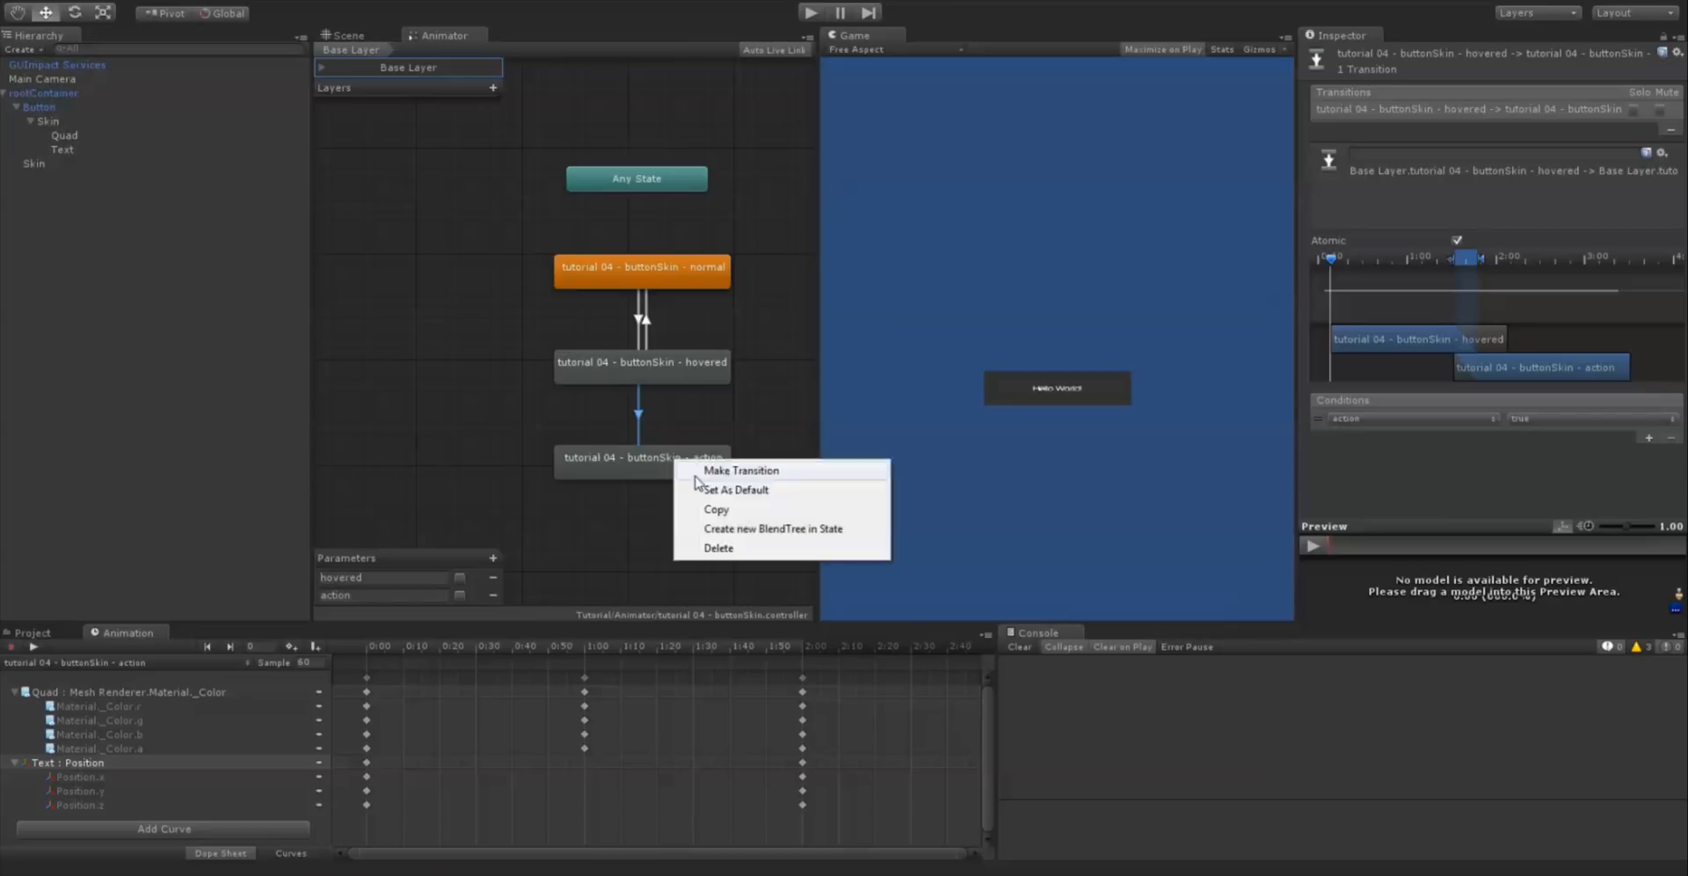
{"action": "left_click", "coordinate": [704, 465]}
{"action": "left_click", "coordinate": [676, 371]}
{"action": "left_click", "coordinate": [645, 425]}
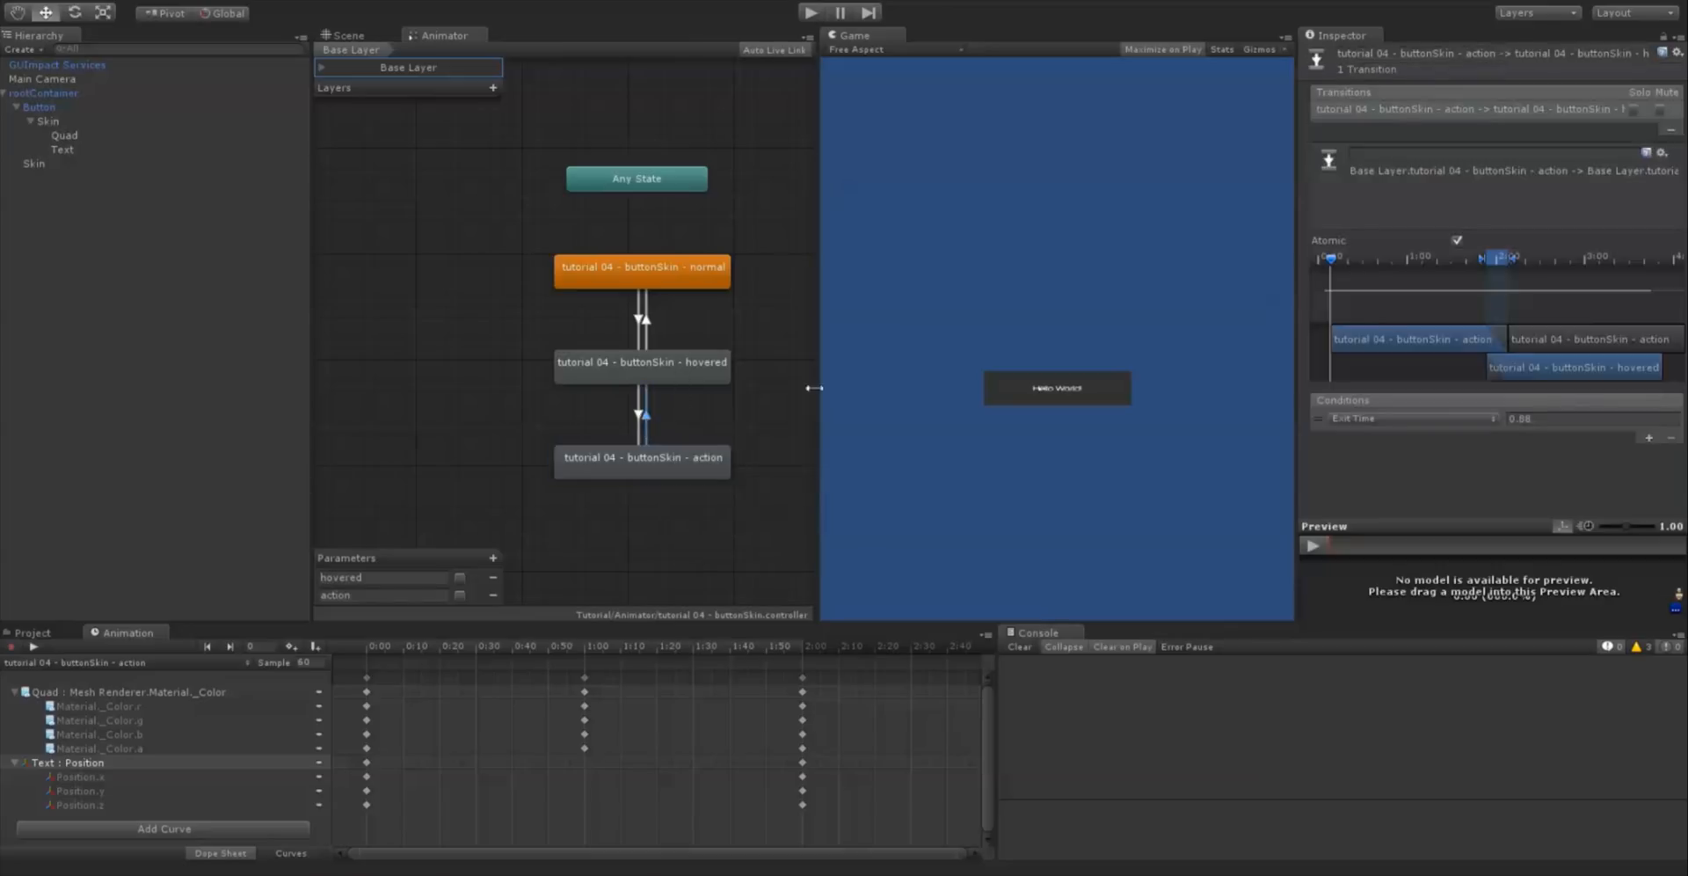
{"action": "left_click", "coordinate": [1442, 419]}
{"action": "left_click", "coordinate": [1412, 457]}
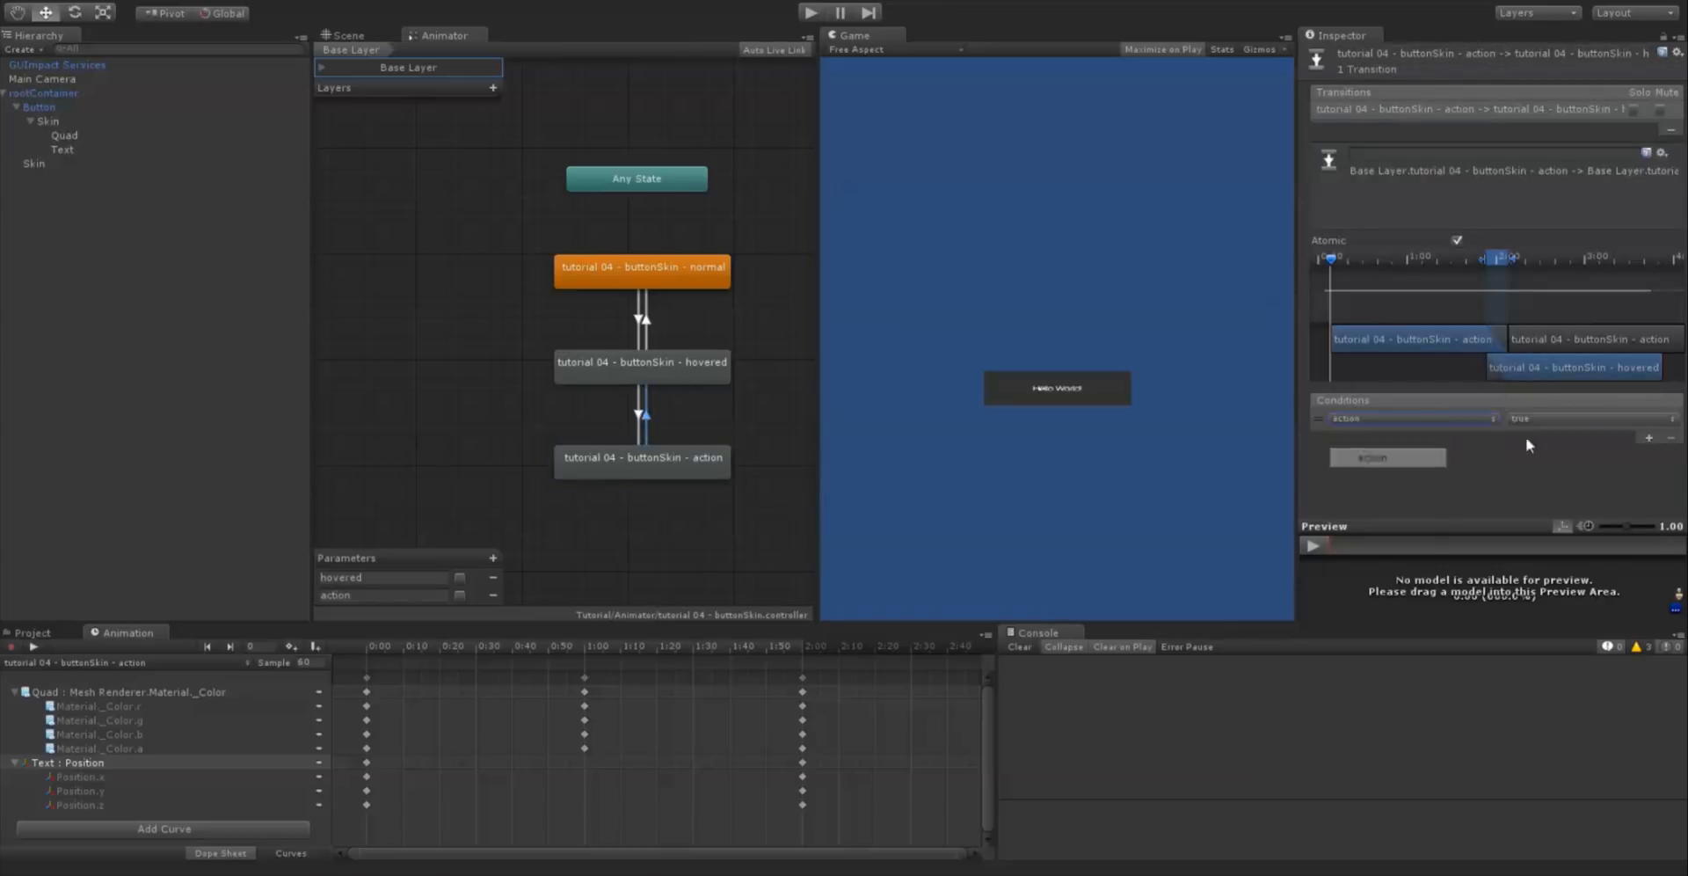
{"action": "left_click", "coordinate": [1527, 420]}
{"action": "left_click", "coordinate": [1545, 458]}
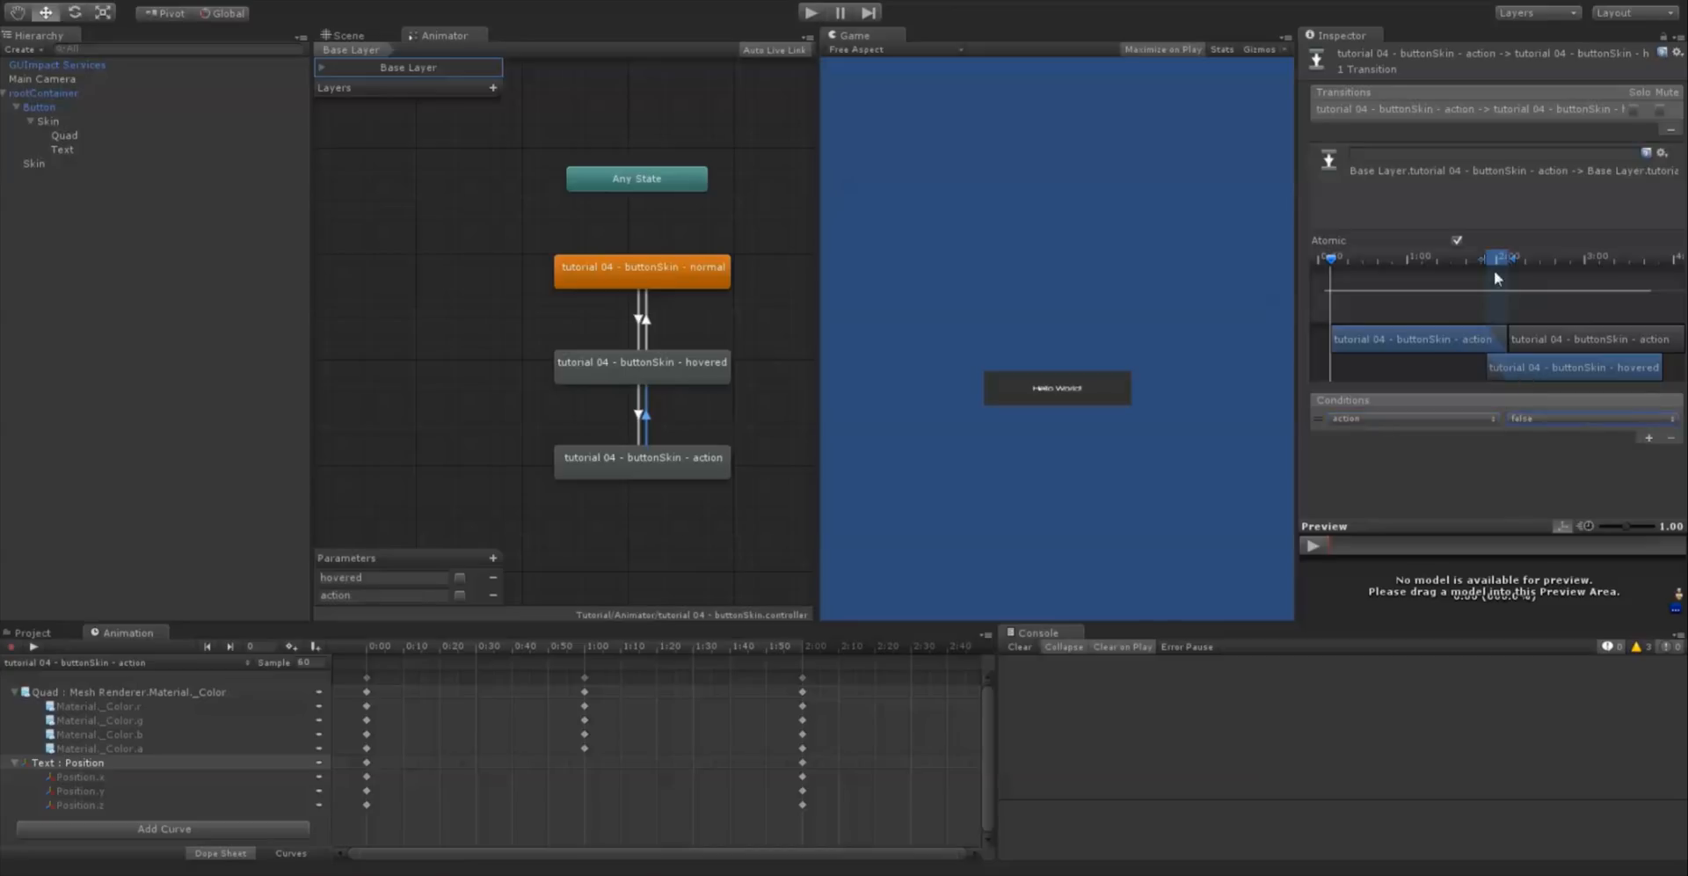
{"action": "left_click_drag", "start_coordinate": [1496, 274], "coordinate": [1460, 267]}
{"action": "left_click", "coordinate": [621, 538]}
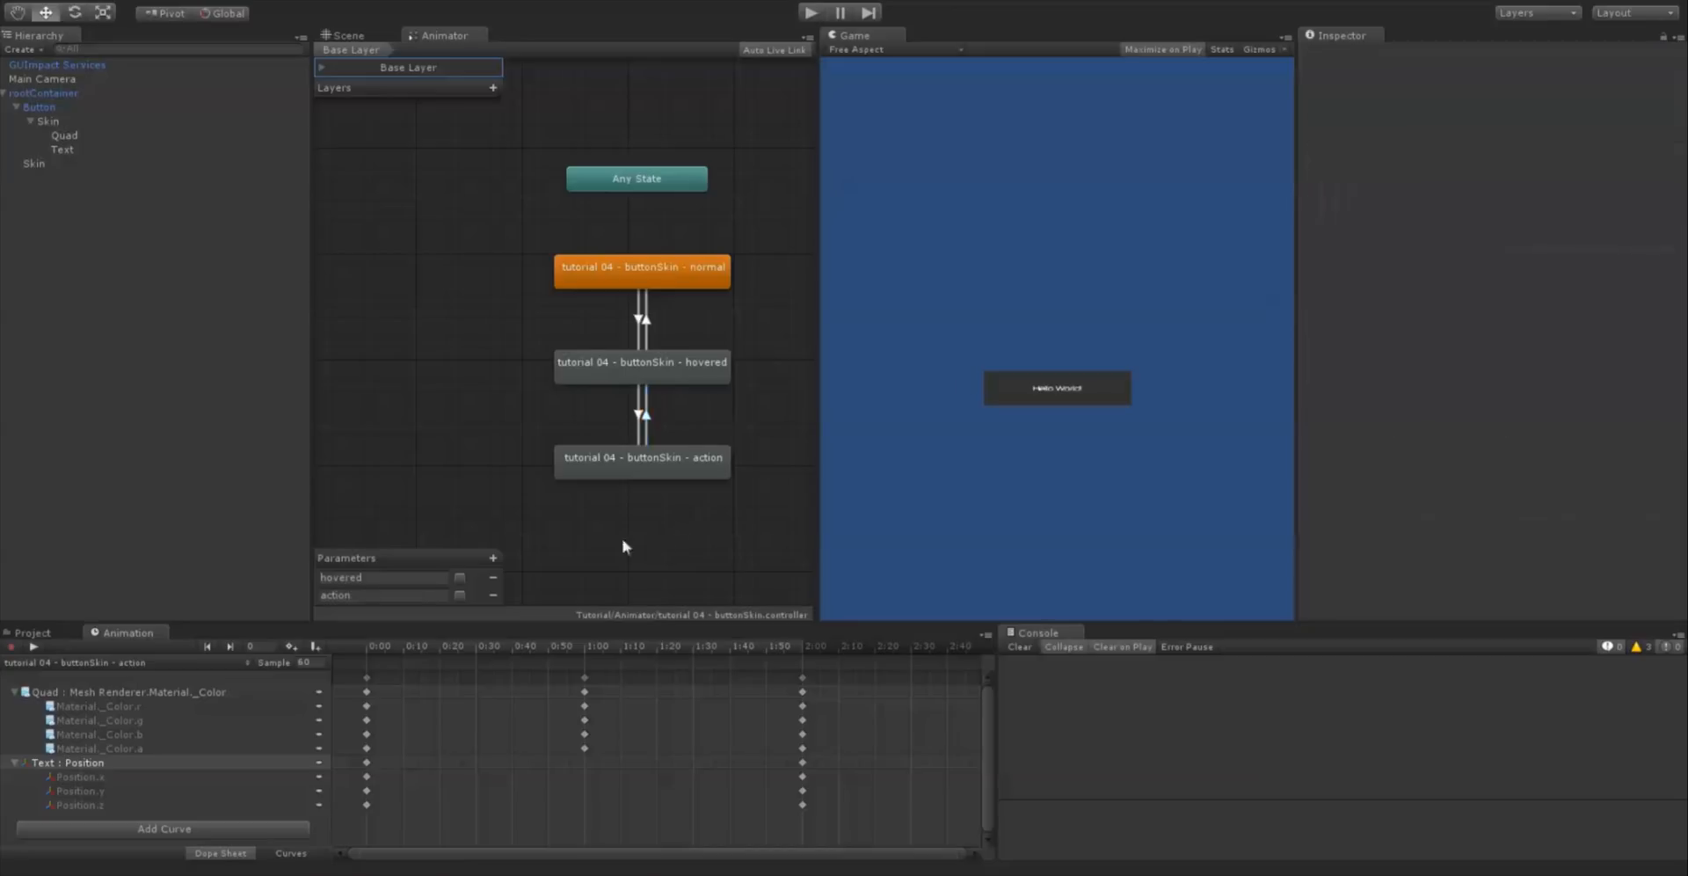
Add the tutorial 04 - buttonSkin - action clip from the Animations folder as a second action state, placed beside the state column
{"action": "left_click", "coordinate": [20, 633]}
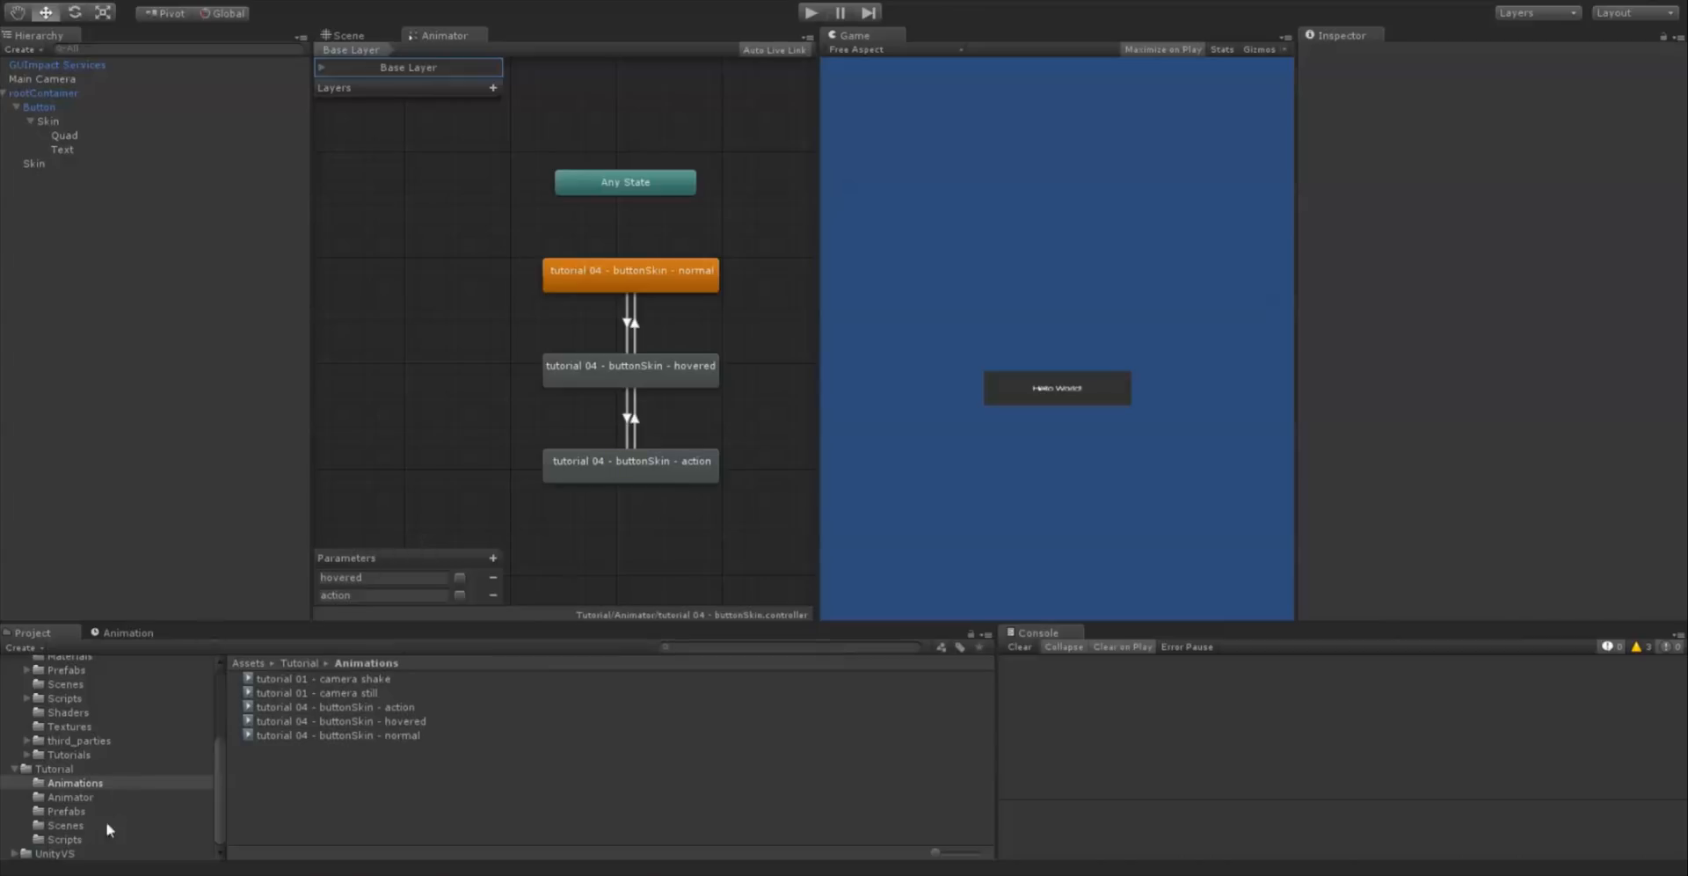
{"action": "left_click", "coordinate": [98, 782]}
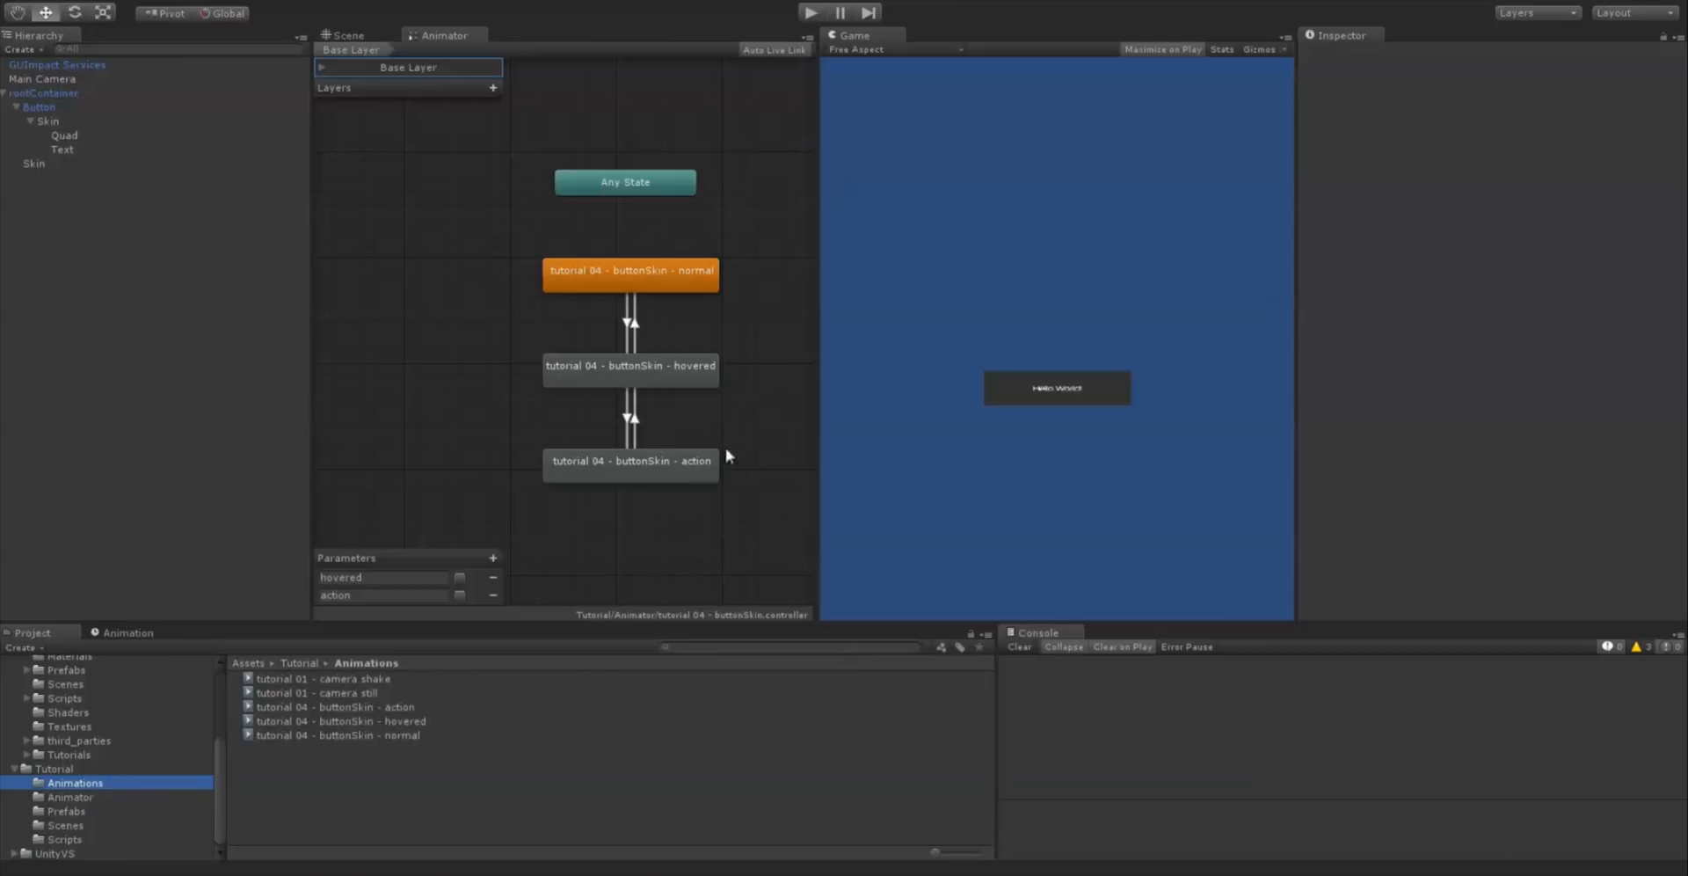
{"action": "left_click_drag", "start_coordinate": [400, 707], "coordinate": [388, 403]}
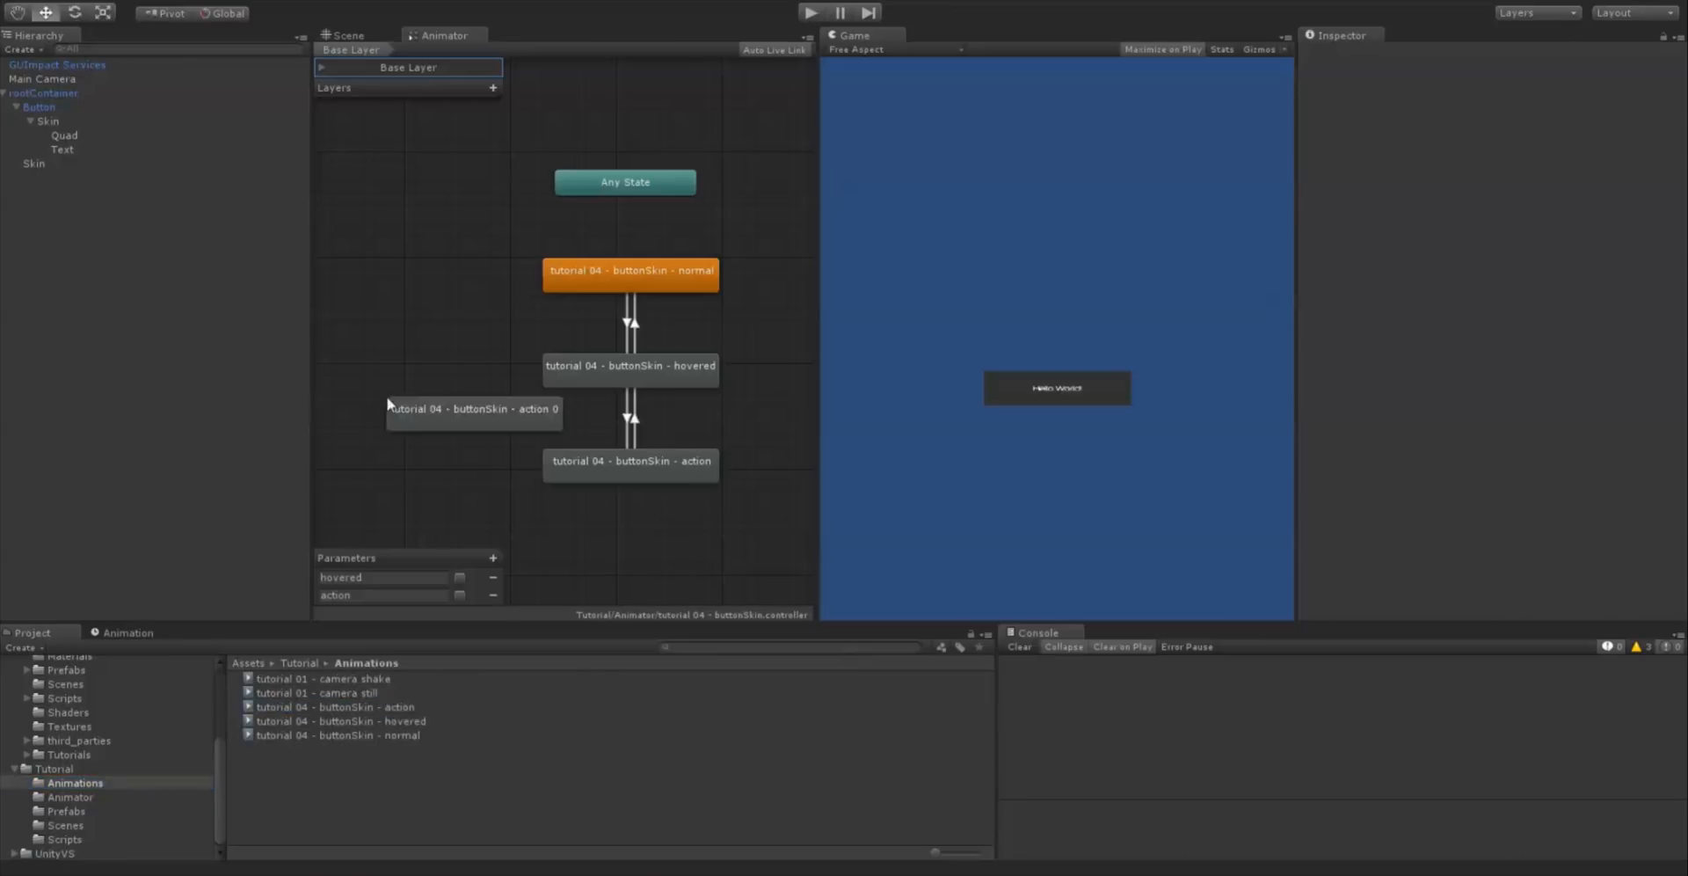
{"action": "left_click_drag", "start_coordinate": [520, 402], "coordinate": [467, 452]}
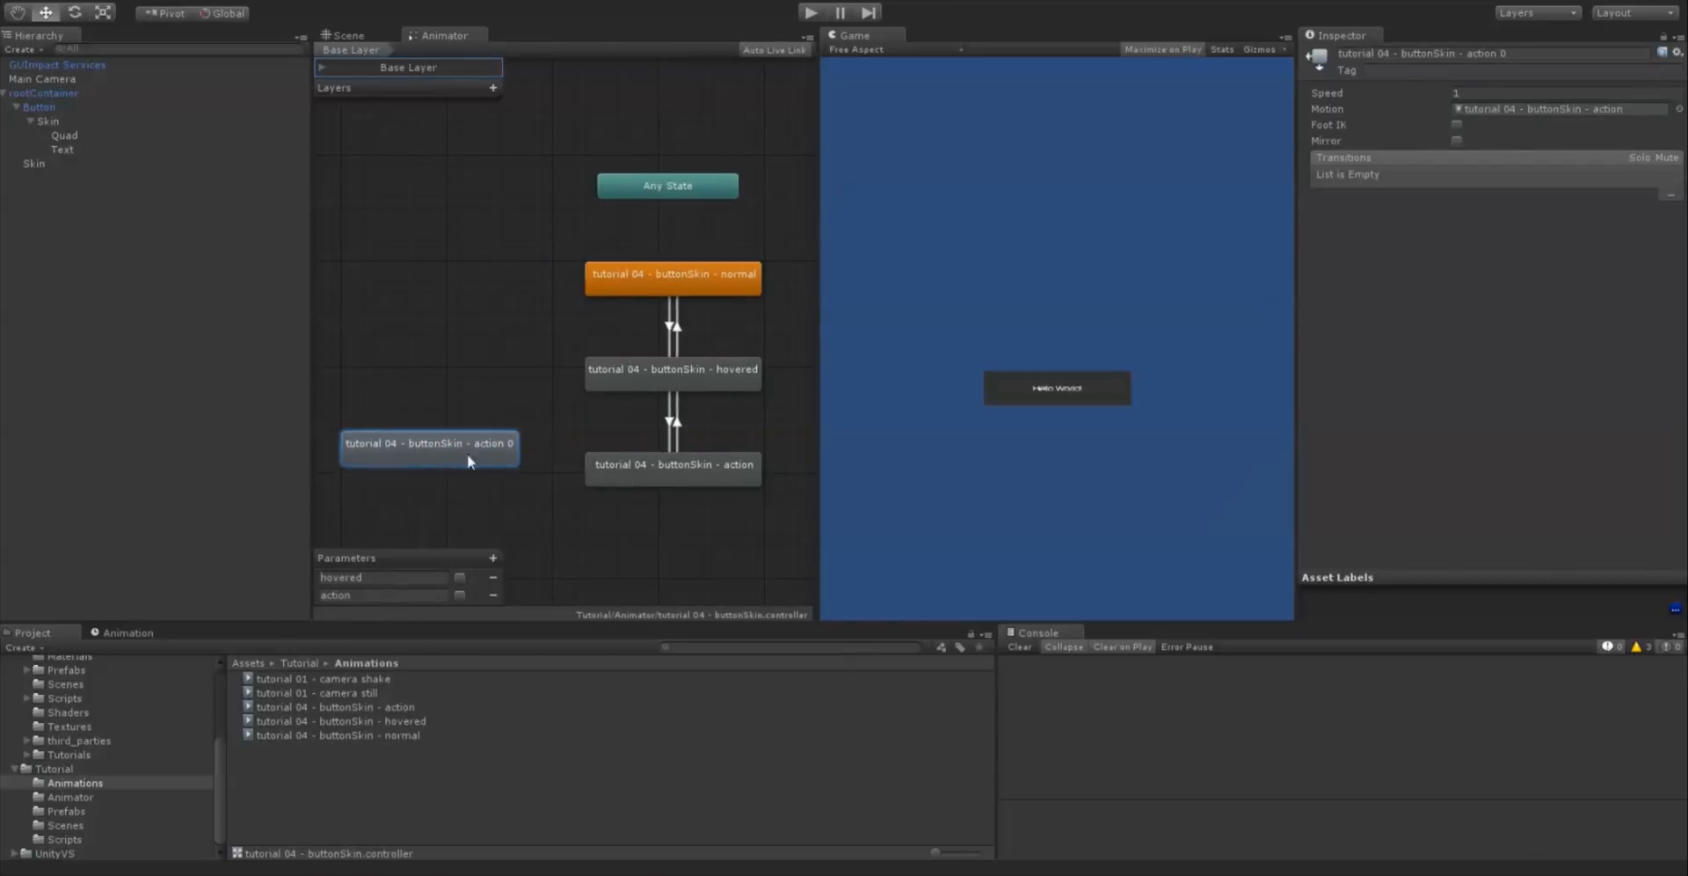
Make a transition from the action state to the duplicate action state with the condition hovered set to false
{"action": "left_click", "coordinate": [635, 470]}
{"action": "right_click", "coordinate": [636, 467]}
{"action": "left_click", "coordinate": [695, 476]}
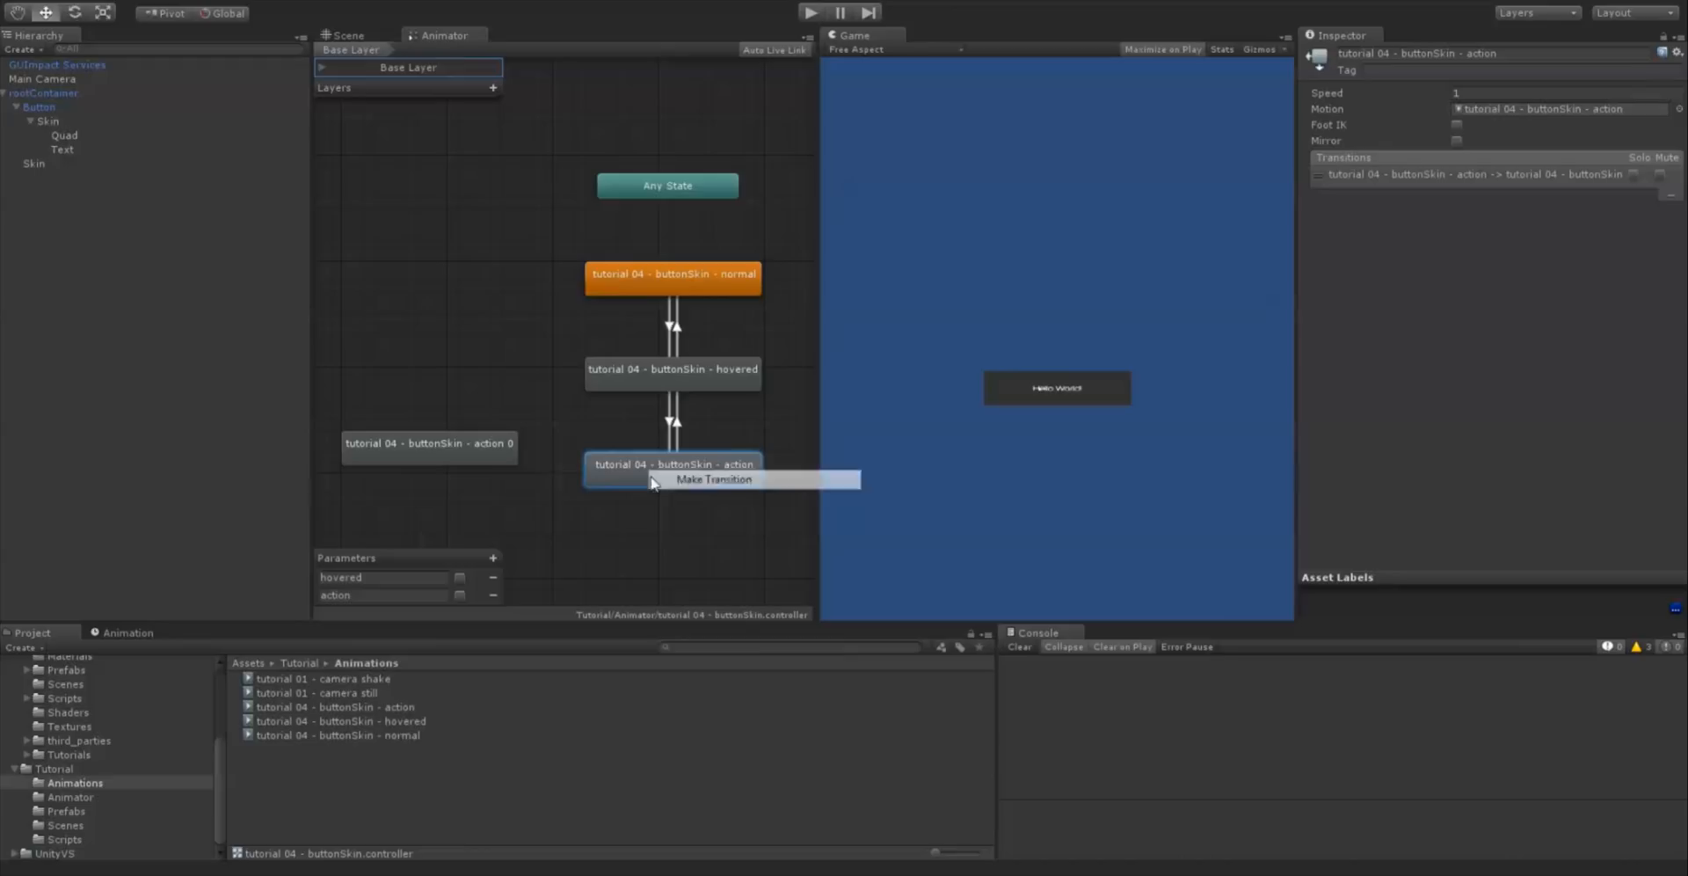
{"action": "left_click", "coordinate": [471, 441]}
{"action": "left_click", "coordinate": [554, 456]}
{"action": "left_click", "coordinate": [1375, 419]}
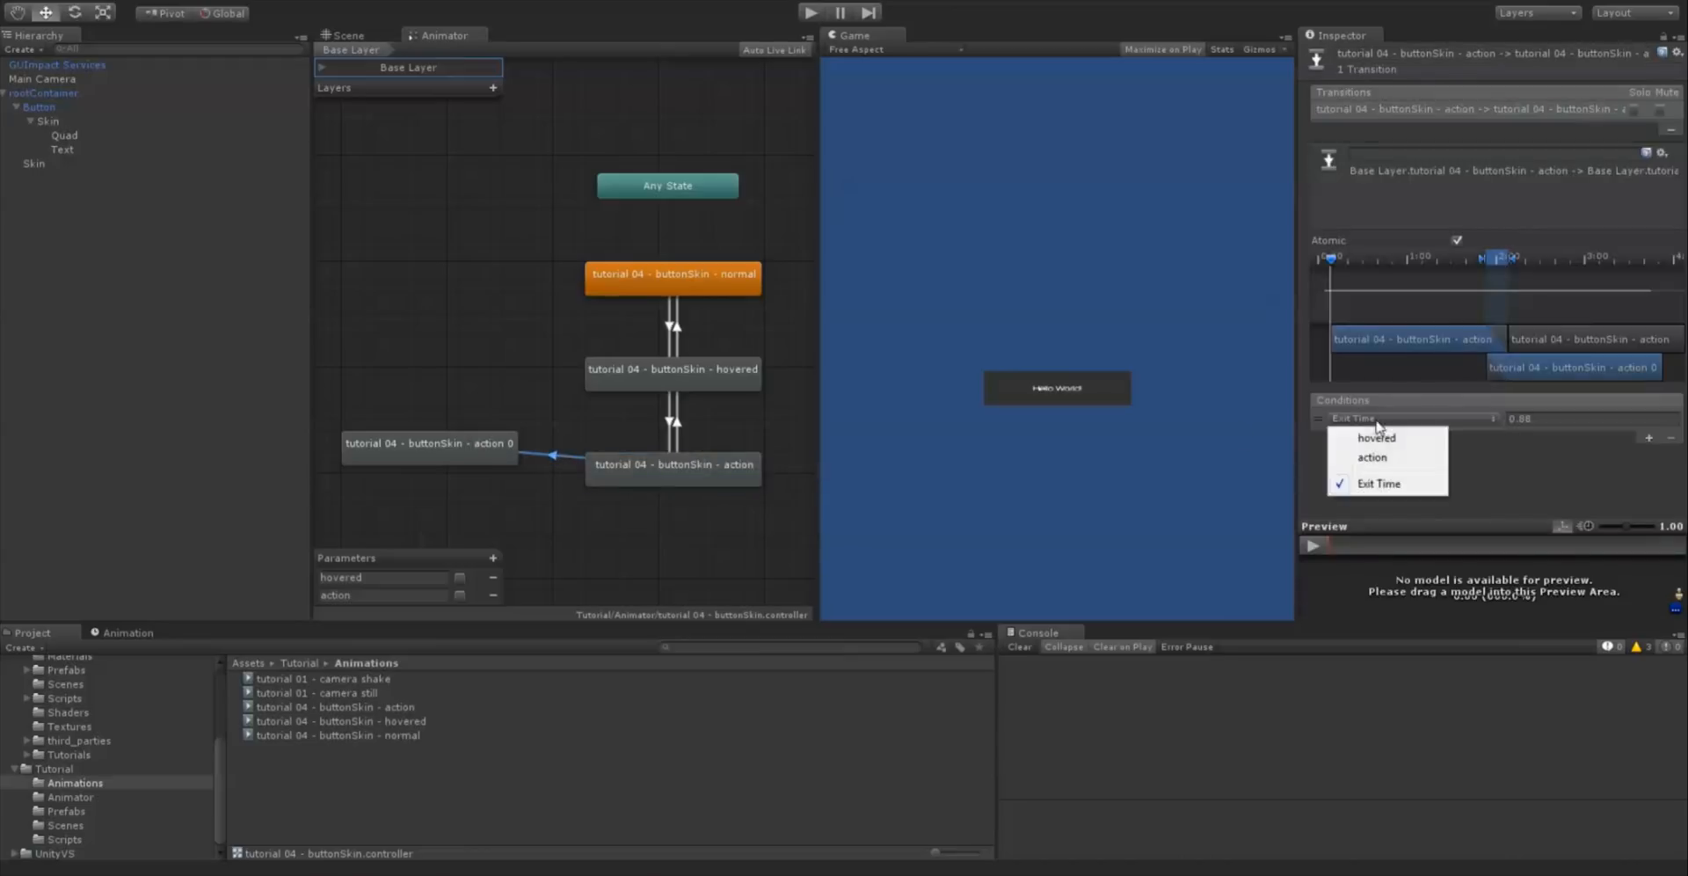
{"action": "left_click", "coordinate": [1387, 440]}
{"action": "left_click", "coordinate": [1548, 420]}
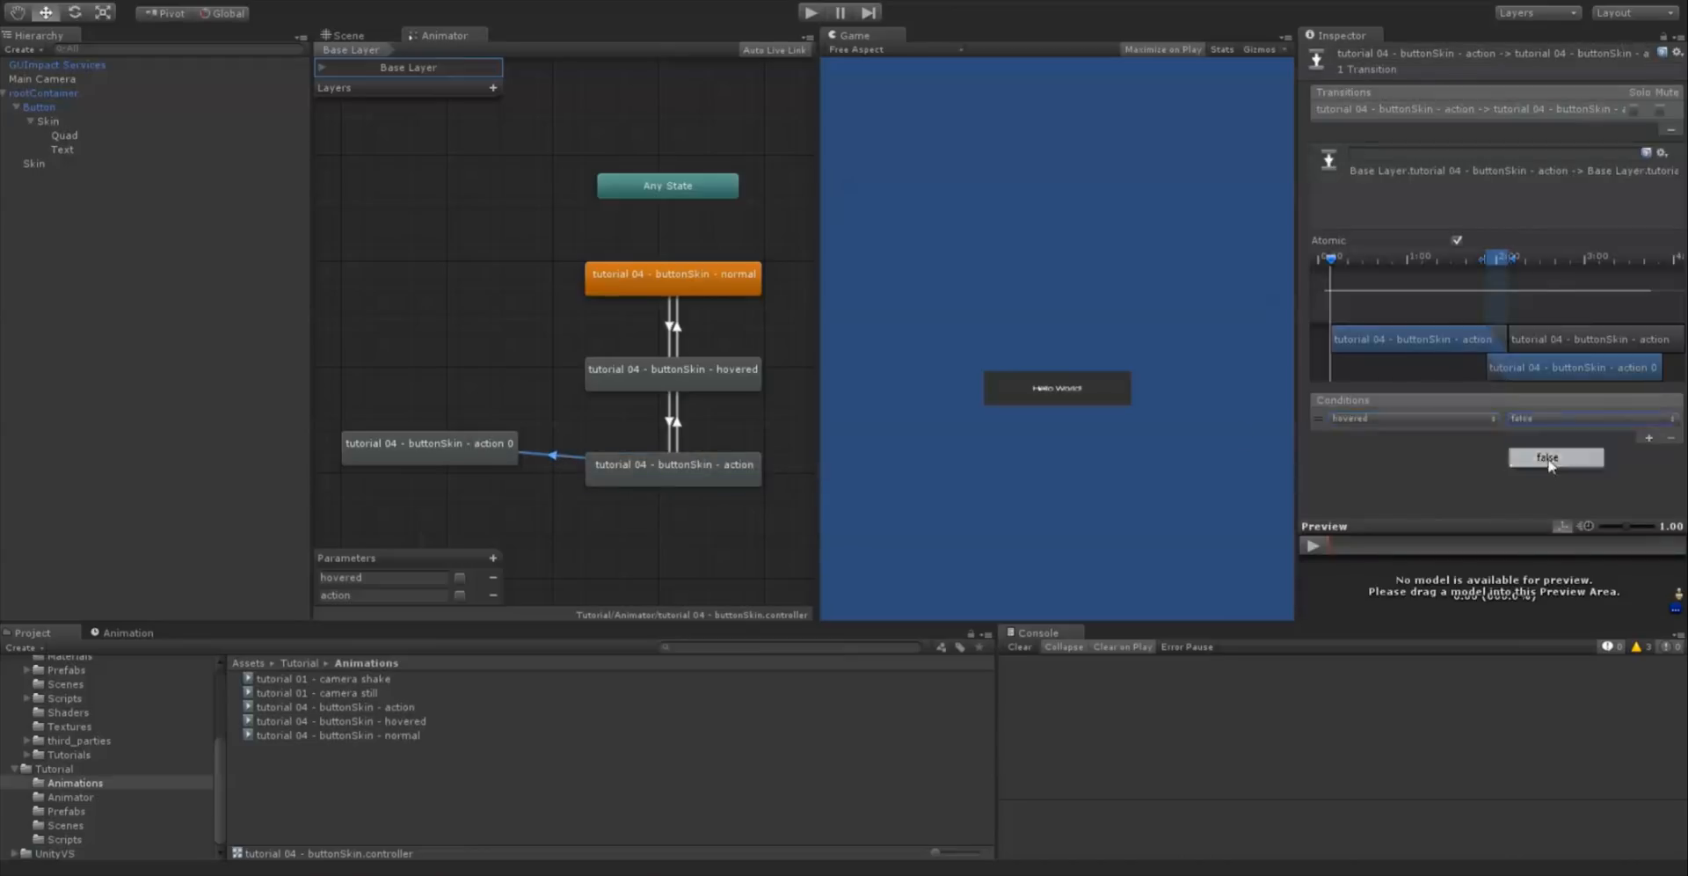
{"action": "left_click", "coordinate": [1549, 457]}
Make a return transition from the duplicate action state to action with the condition hovered set to true, and shift its blend earlier
{"action": "right_click", "coordinate": [499, 457]}
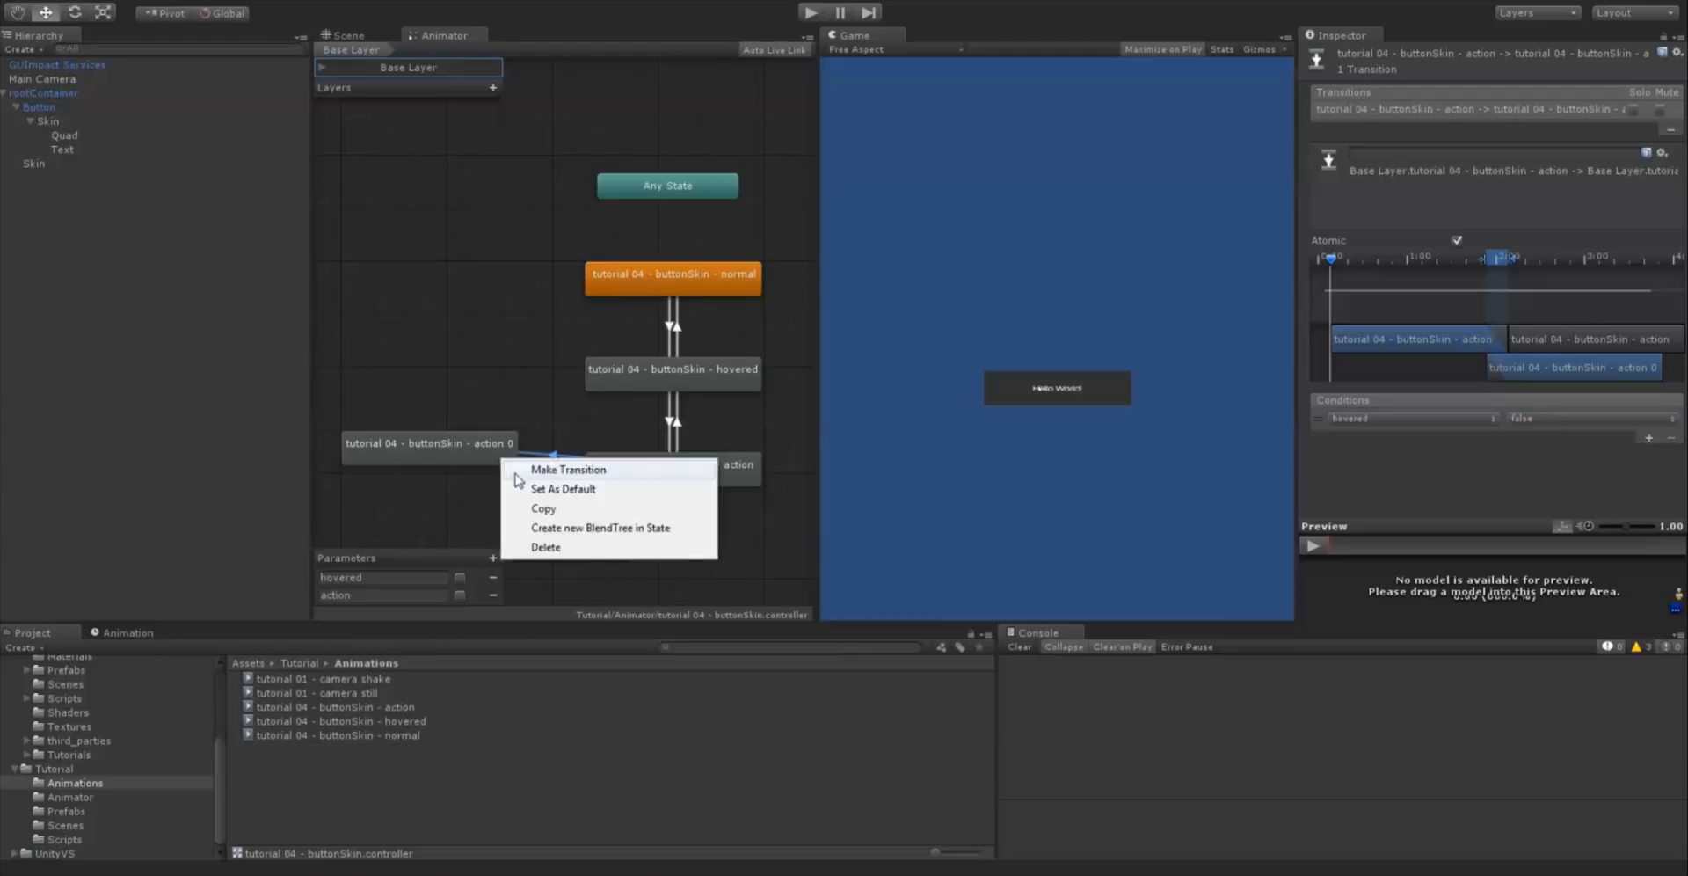
{"action": "left_click", "coordinate": [537, 461]}
{"action": "left_click", "coordinate": [666, 483]}
{"action": "left_click_drag", "start_coordinate": [515, 450], "coordinate": [479, 465]}
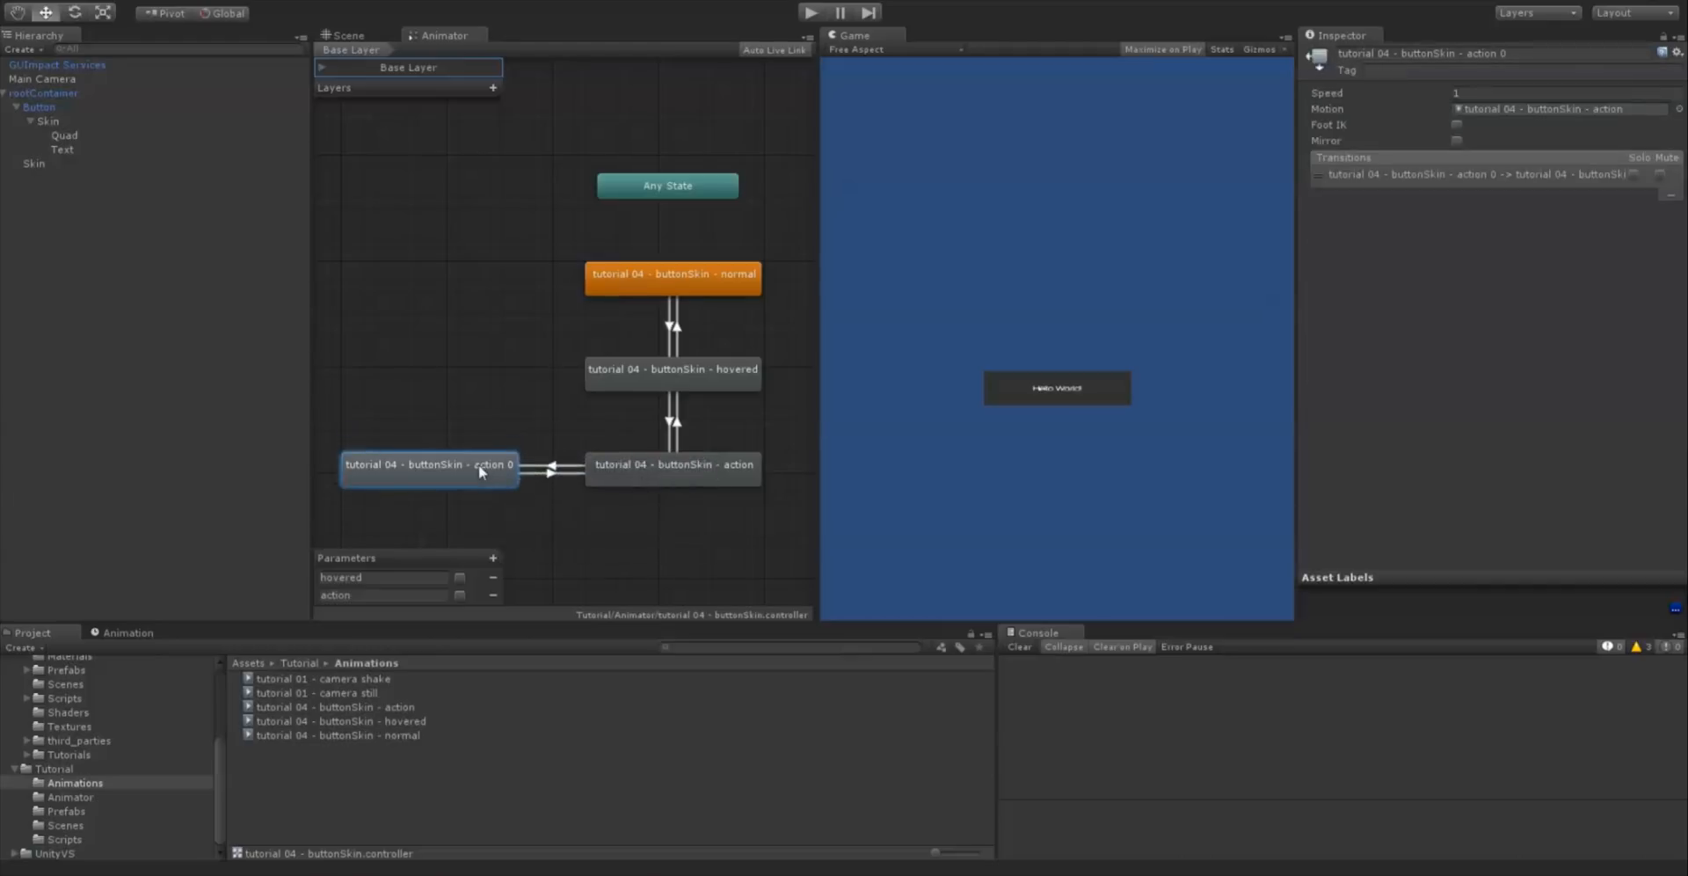
{"action": "left_click", "coordinate": [538, 473]}
{"action": "left_click", "coordinate": [1383, 418]}
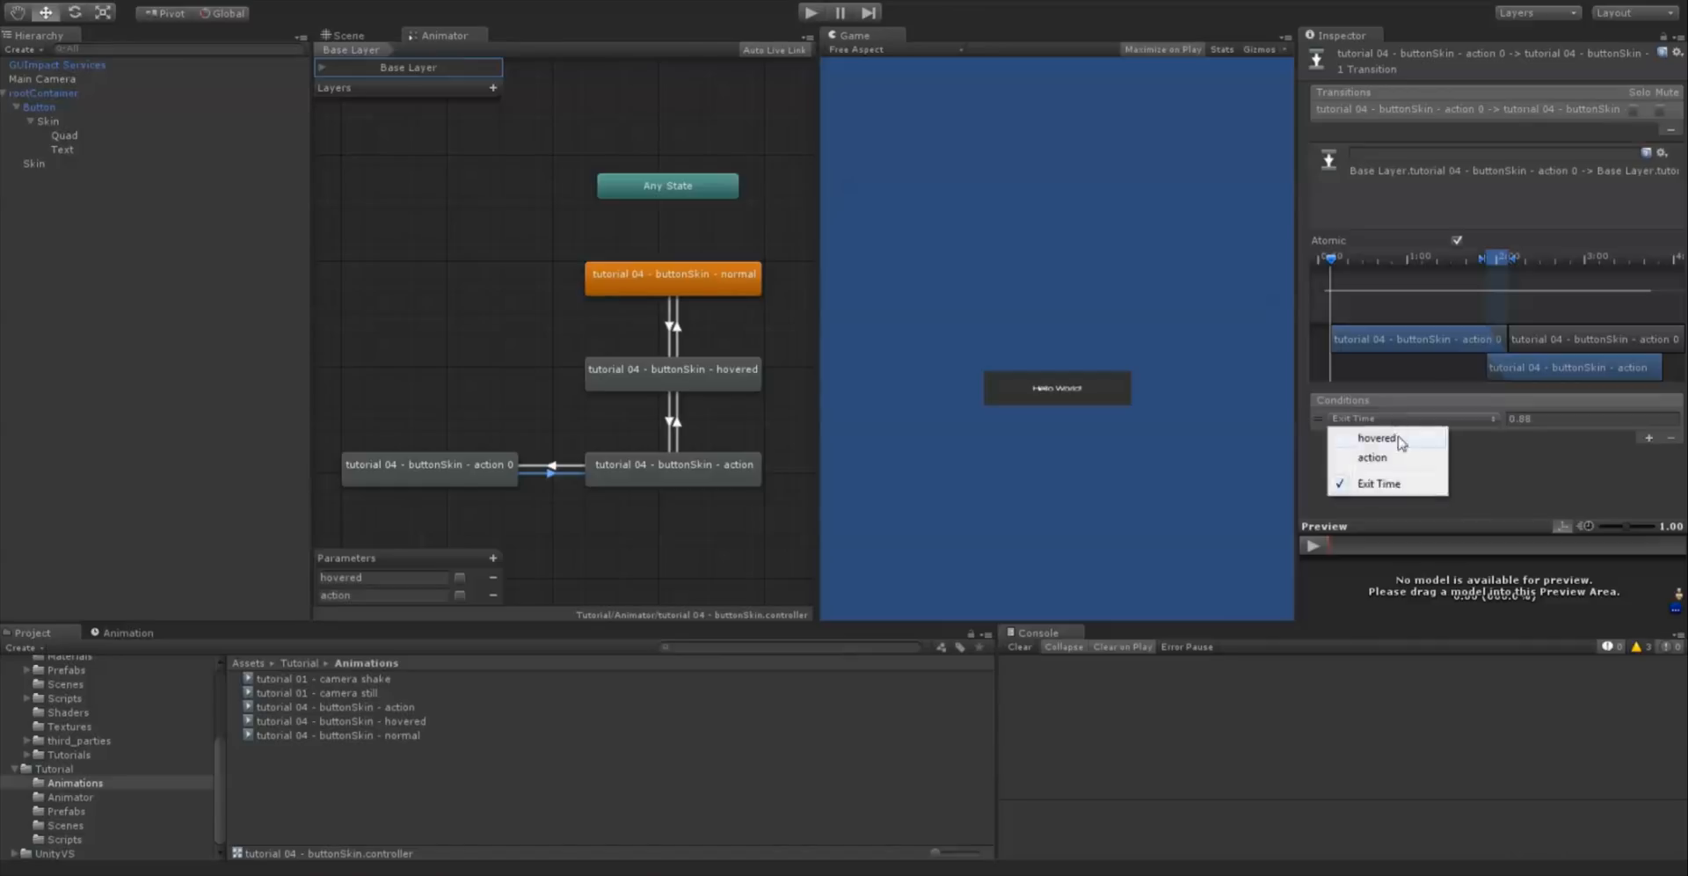
{"action": "left_click", "coordinate": [1372, 430]}
{"action": "left_click_drag", "start_coordinate": [1496, 262], "coordinate": [1482, 262]}
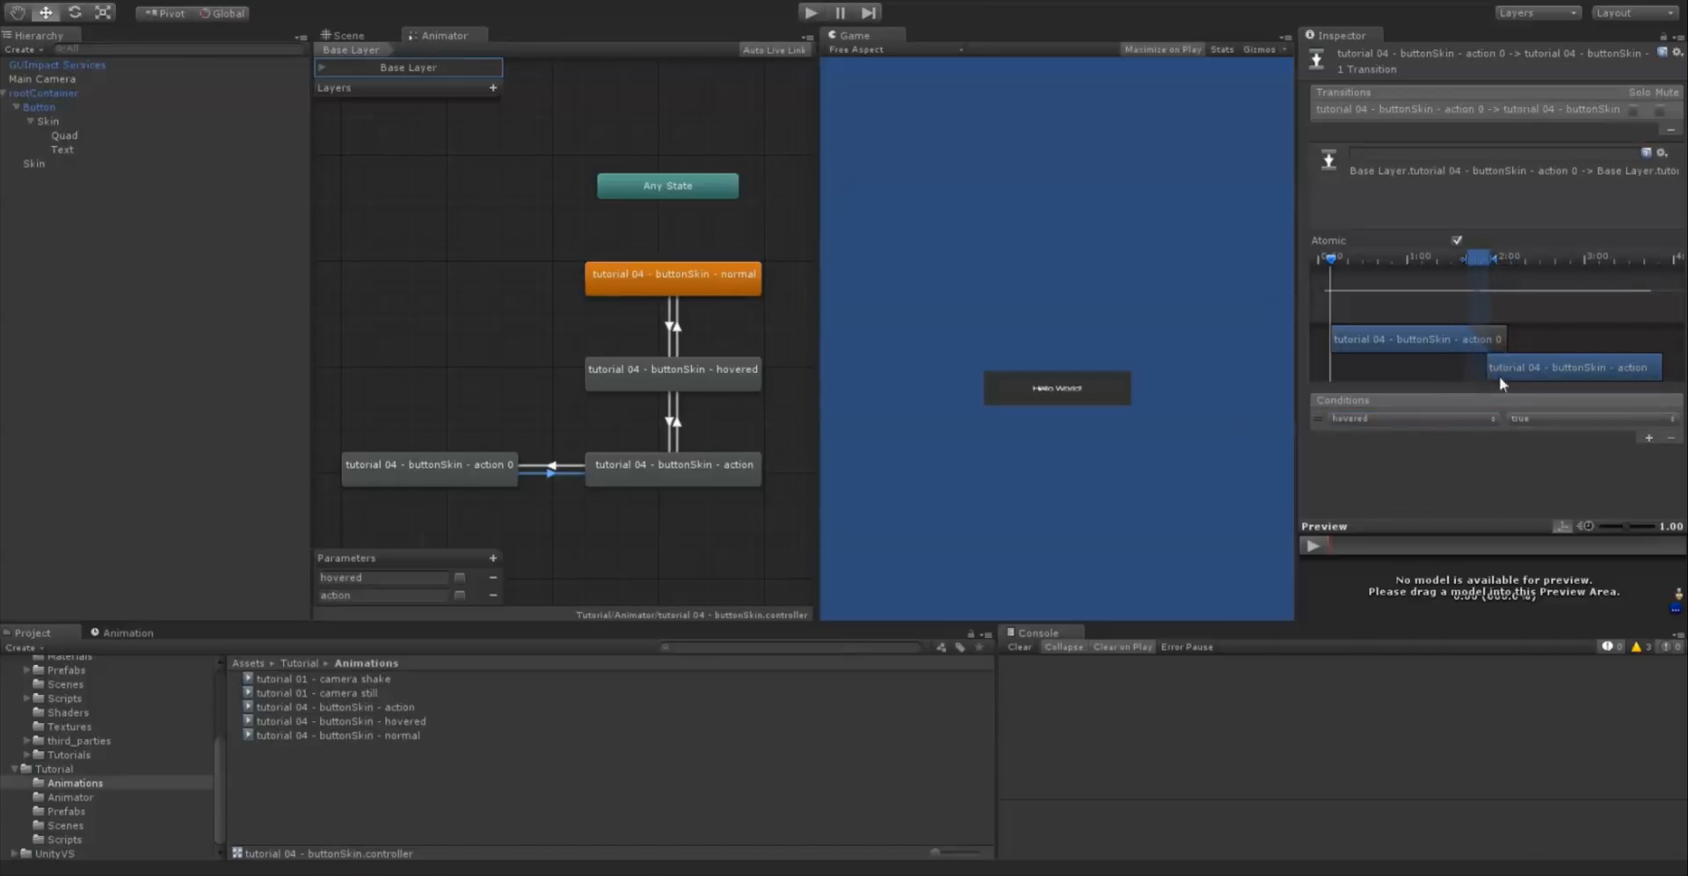
{"action": "left_click_drag", "start_coordinate": [1500, 376], "coordinate": [1477, 369]}
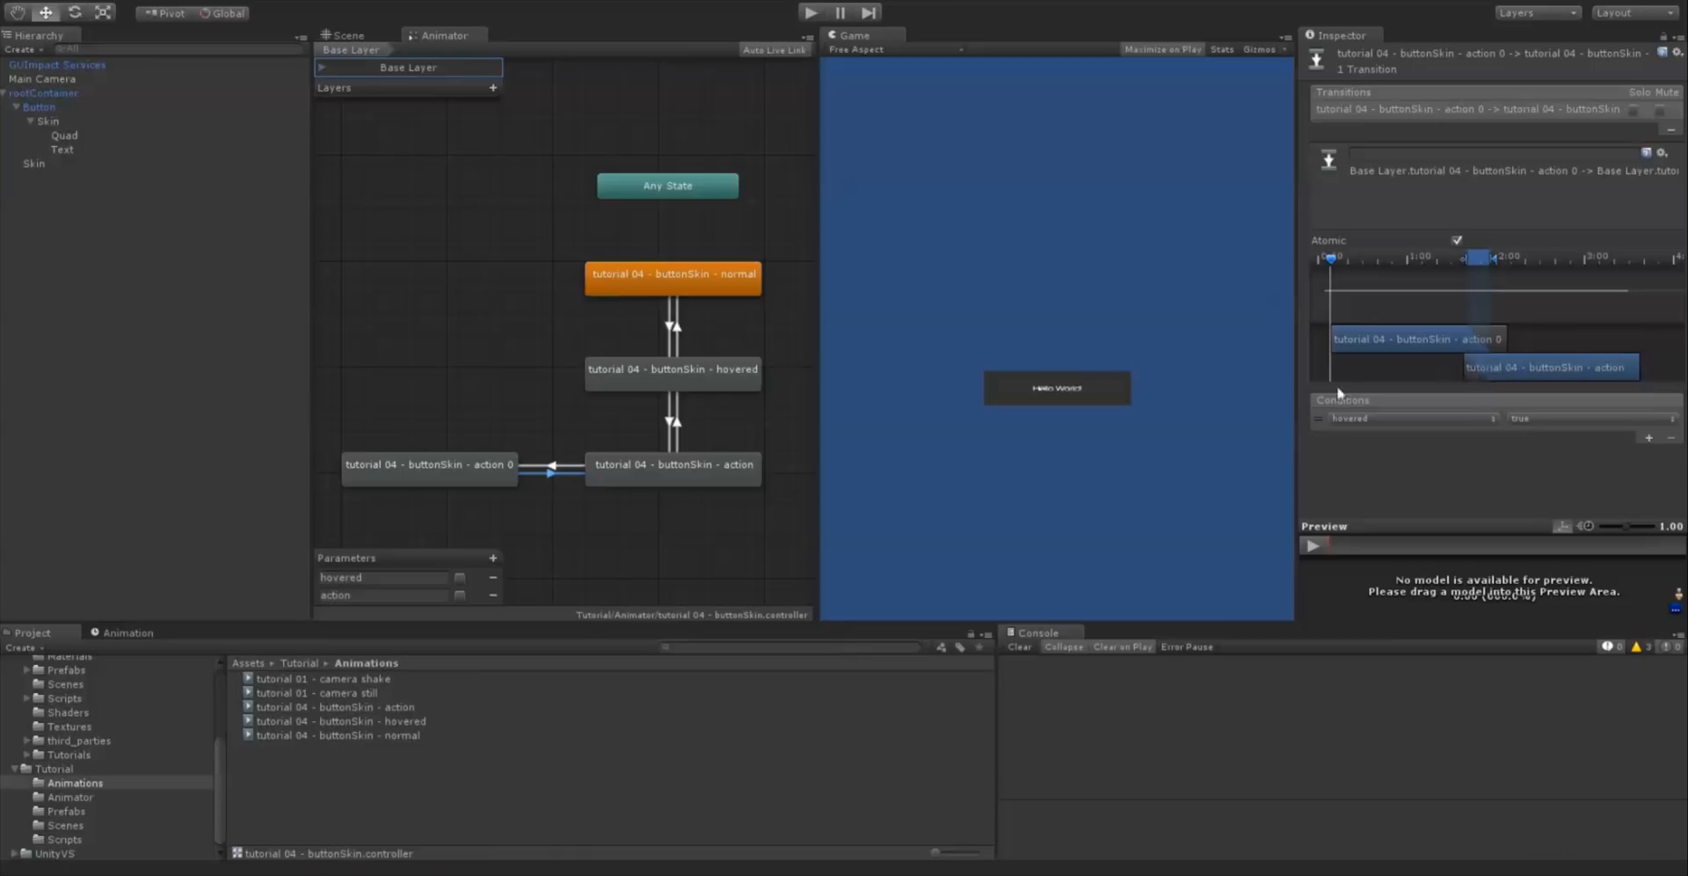
{"action": "left_click", "coordinate": [556, 466]}
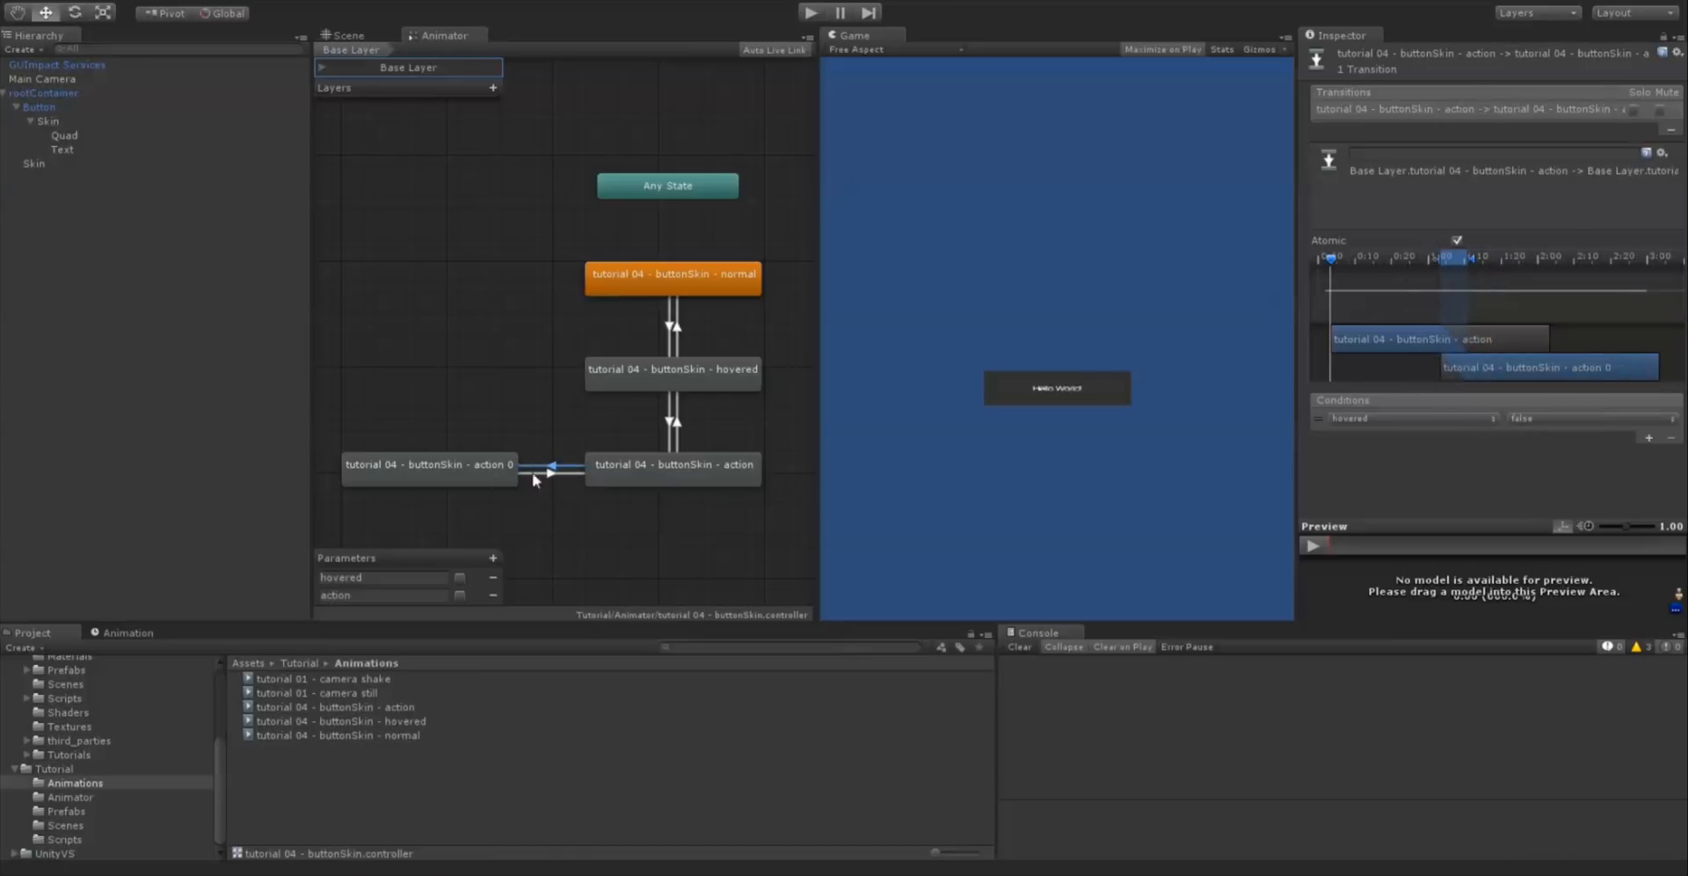
Make a transition from the duplicate action state to normal, and move the duplicate up between the normal and action rows
{"action": "left_click", "coordinate": [466, 475]}
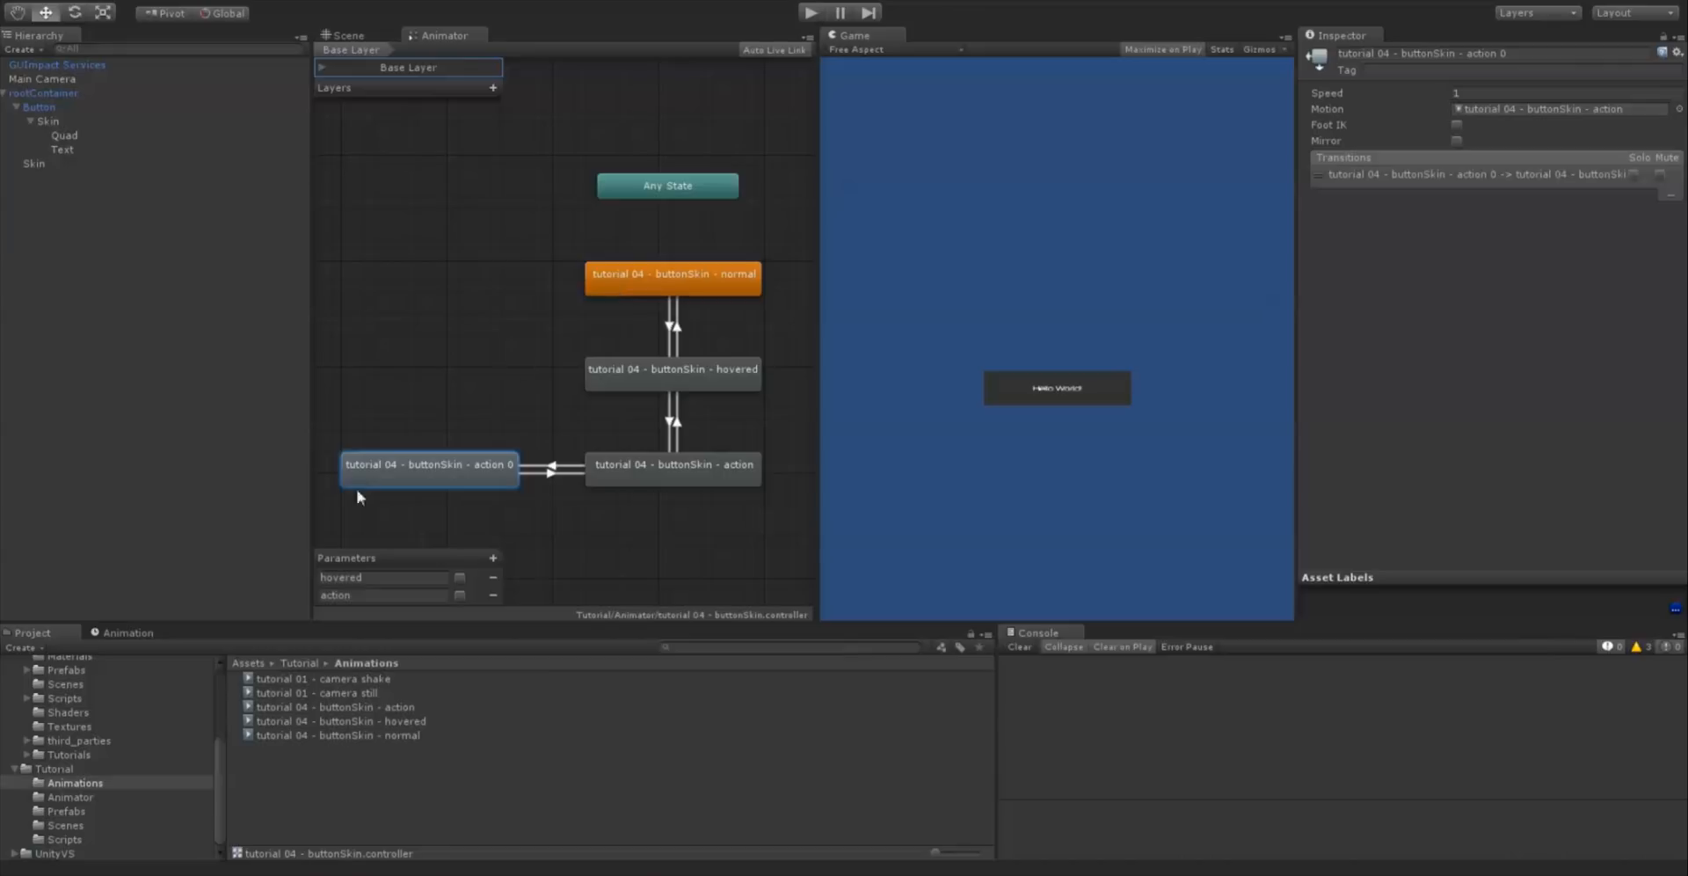
{"action": "right_click", "coordinate": [453, 466]}
{"action": "left_click", "coordinate": [501, 475]}
{"action": "left_click", "coordinate": [613, 289]}
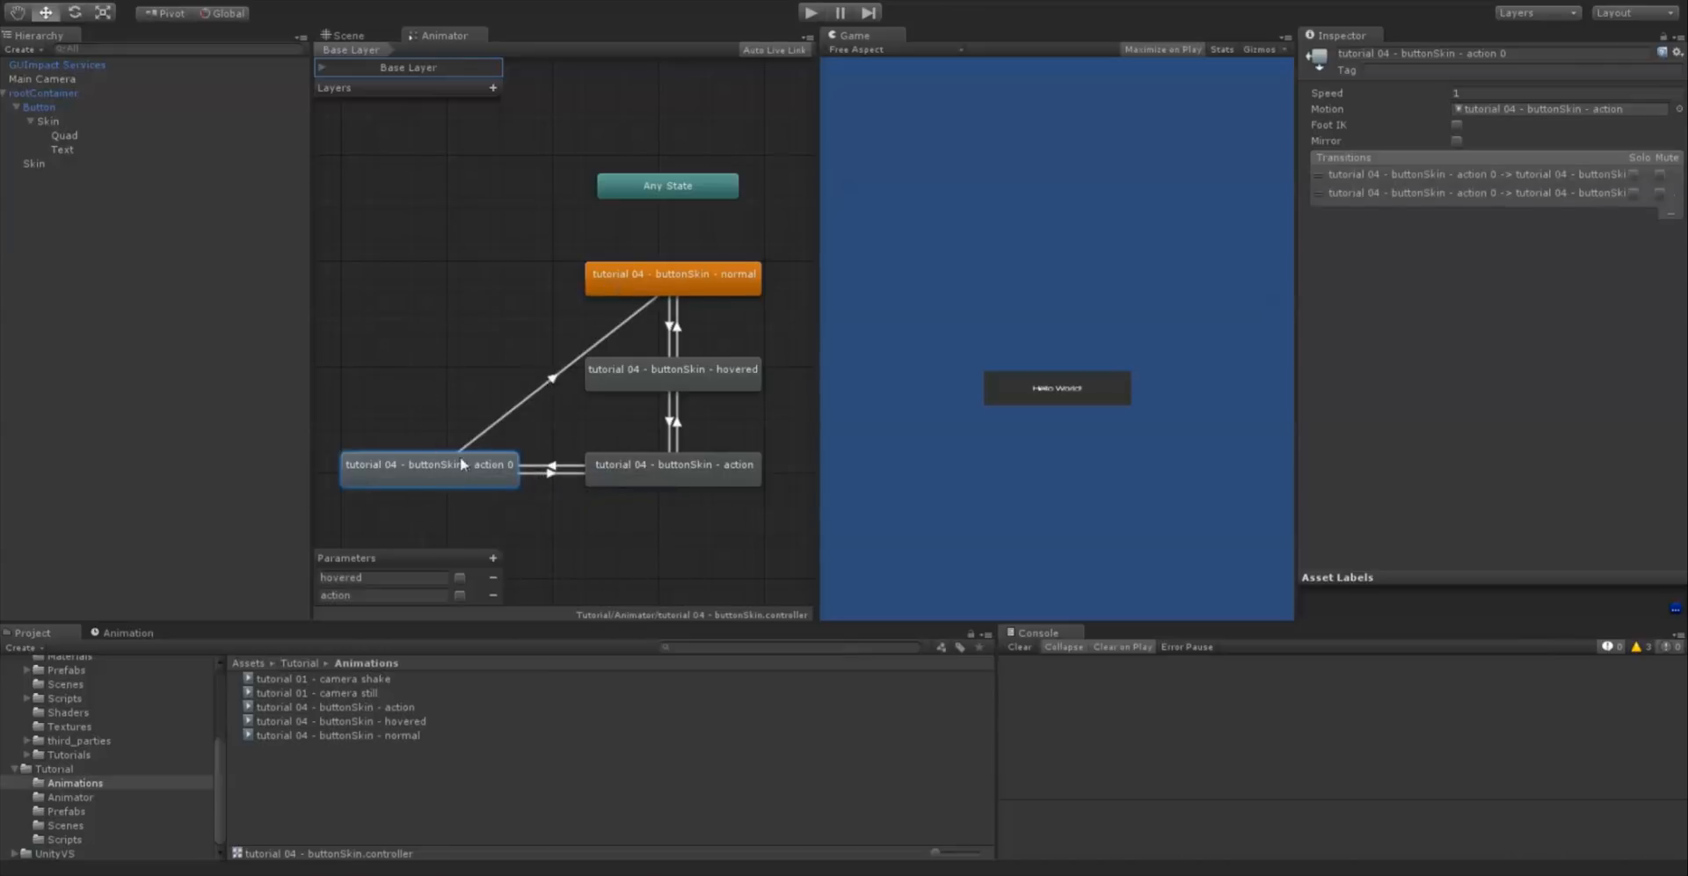
{"action": "left_click_drag", "start_coordinate": [462, 464], "coordinate": [451, 404]}
Set the condition of the transition from the duplicate action to normal to action false, and shift its blend earlier
{"action": "left_click", "coordinate": [552, 344]}
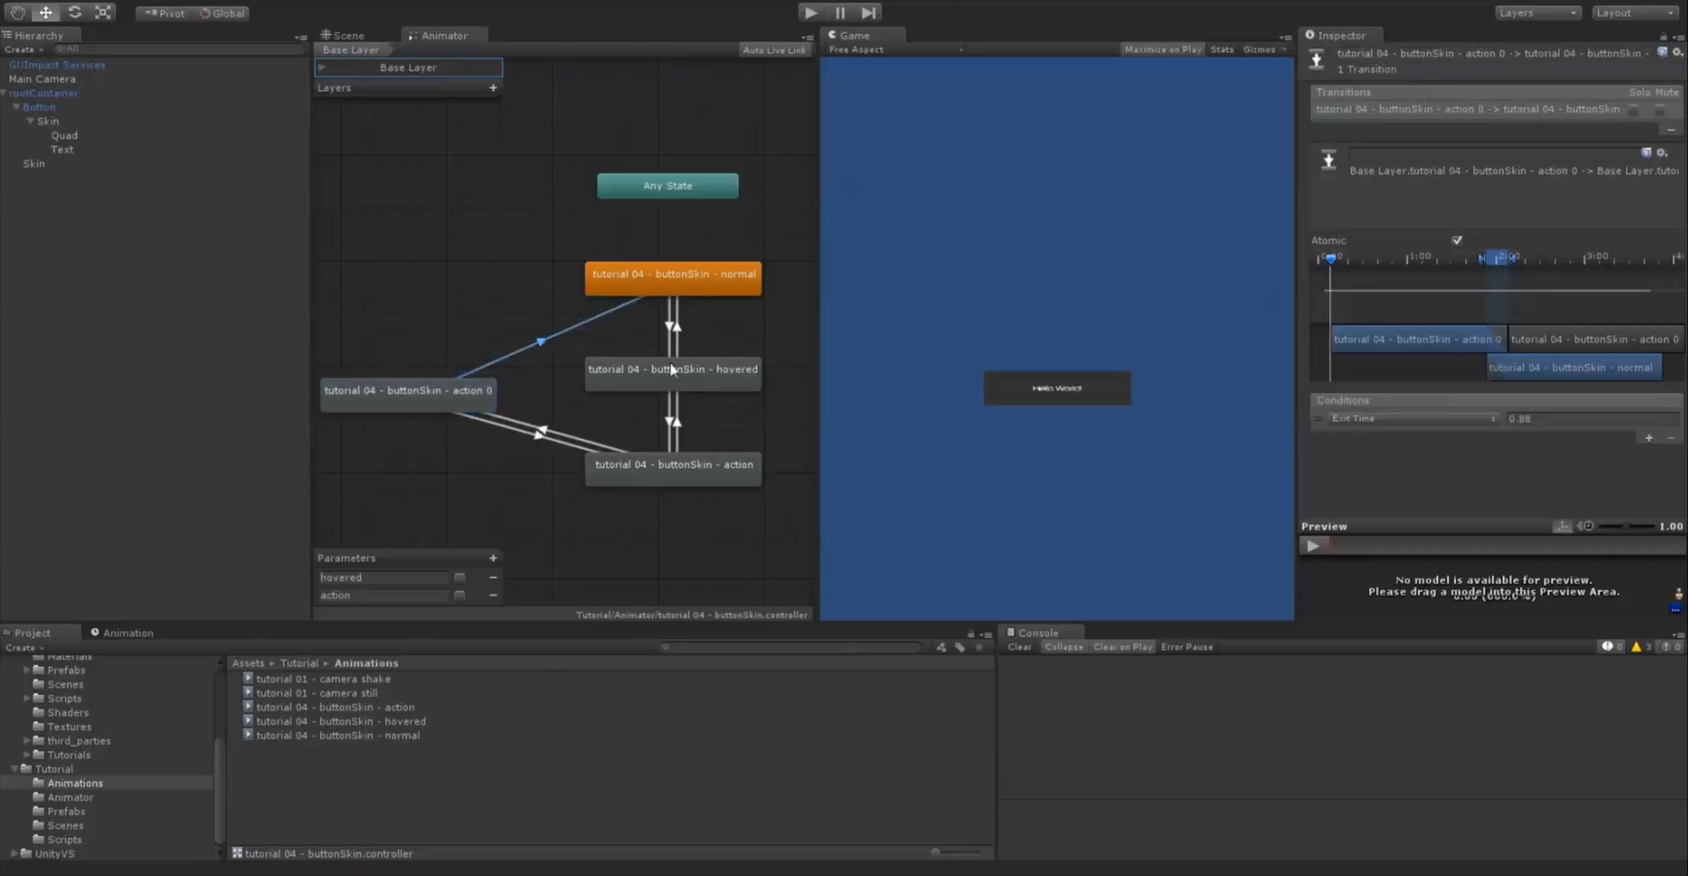
{"action": "left_click", "coordinate": [1368, 421]}
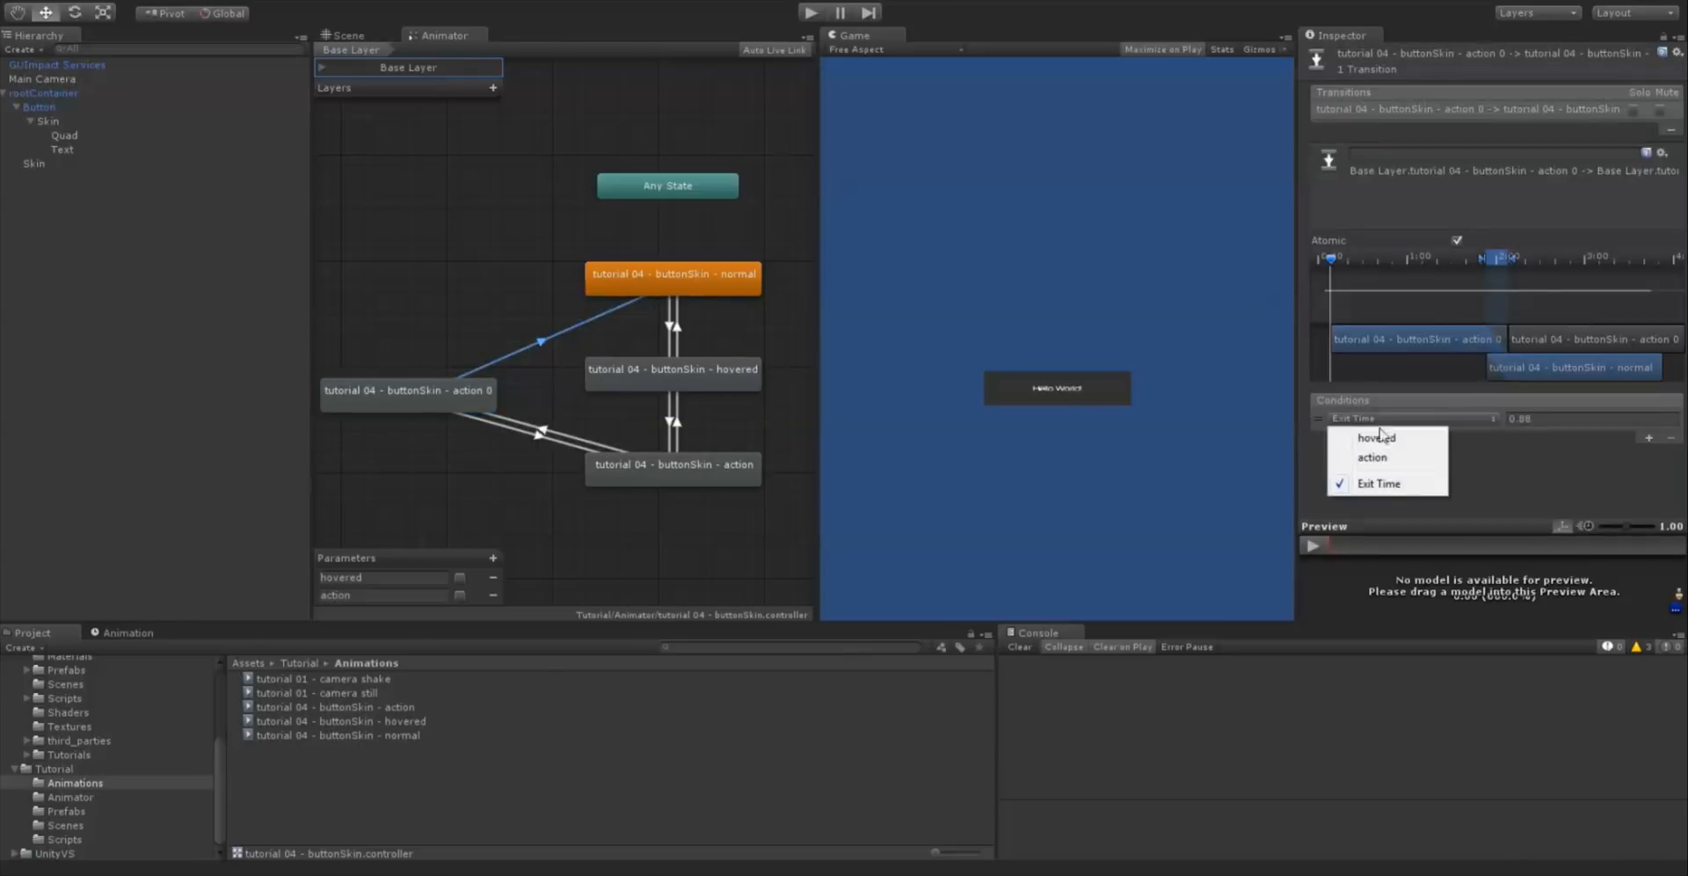
{"action": "left_click", "coordinate": [1377, 438]}
{"action": "left_click", "coordinate": [1537, 422]}
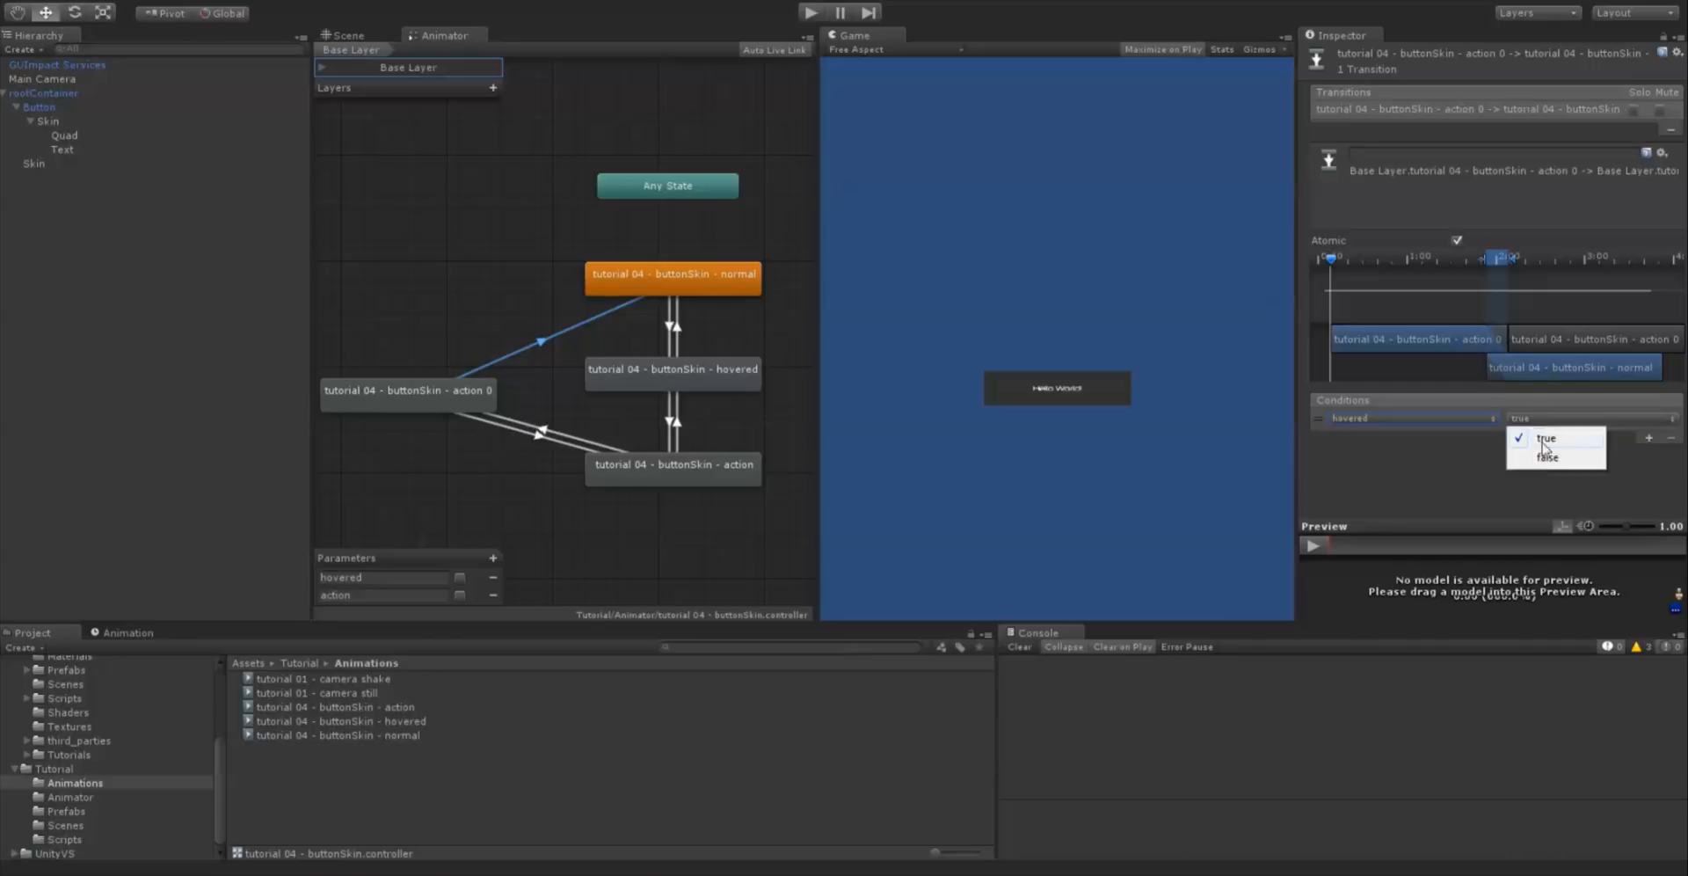
{"action": "left_click", "coordinate": [1545, 438]}
{"action": "left_click", "coordinate": [1407, 419]}
{"action": "left_click", "coordinate": [1415, 456]}
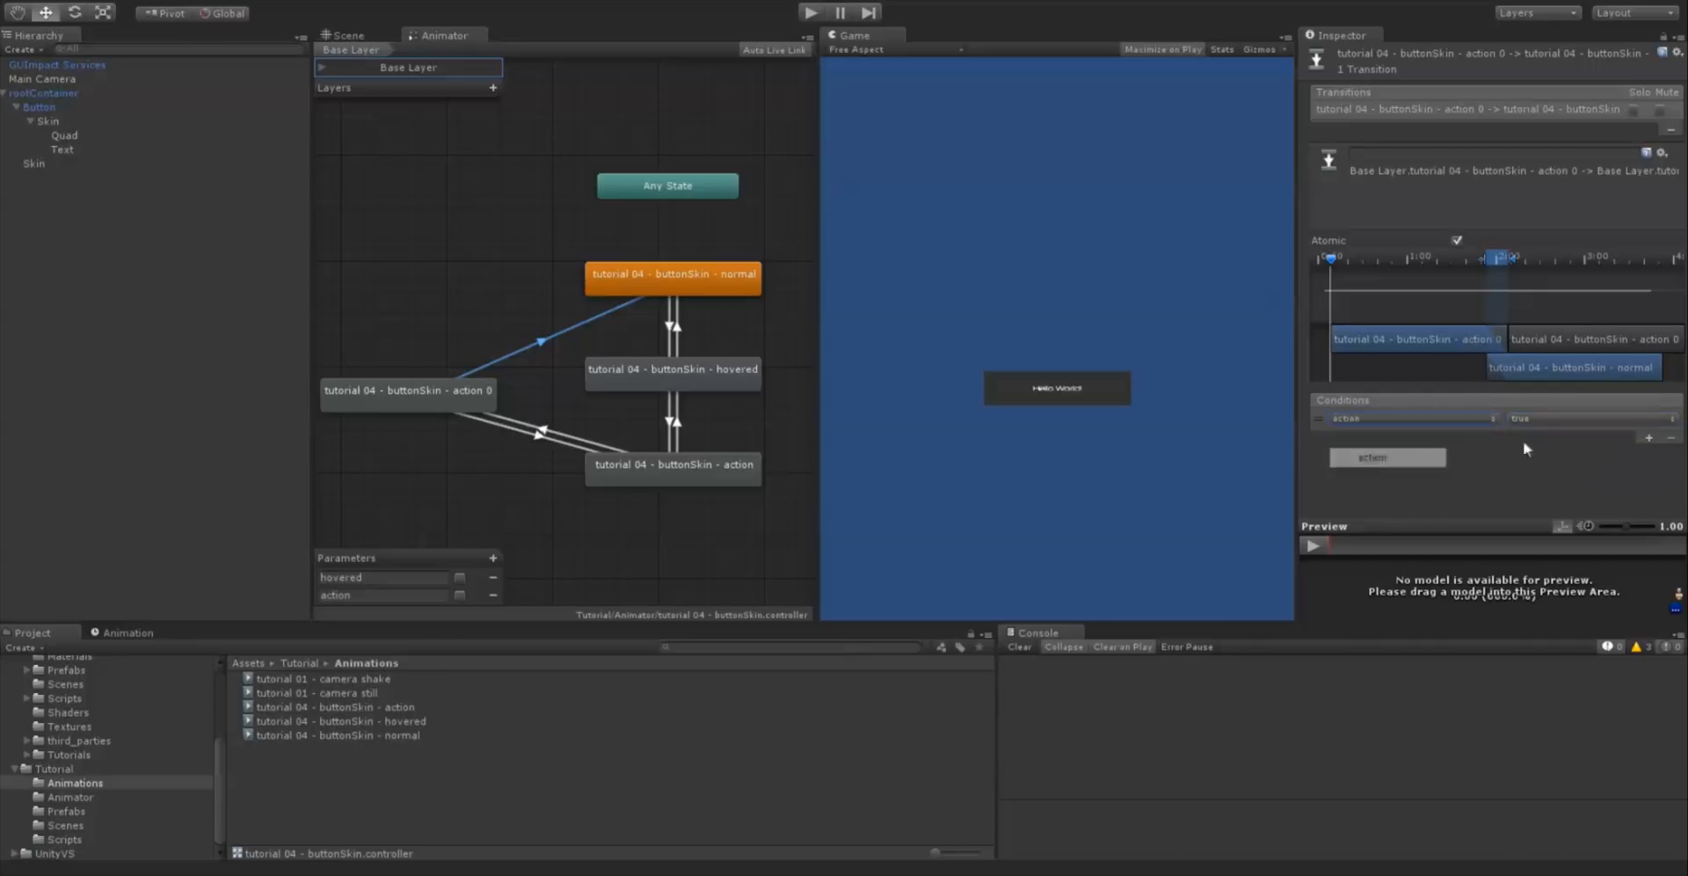
{"action": "left_click", "coordinate": [1539, 418]}
{"action": "left_click", "coordinate": [1547, 458]}
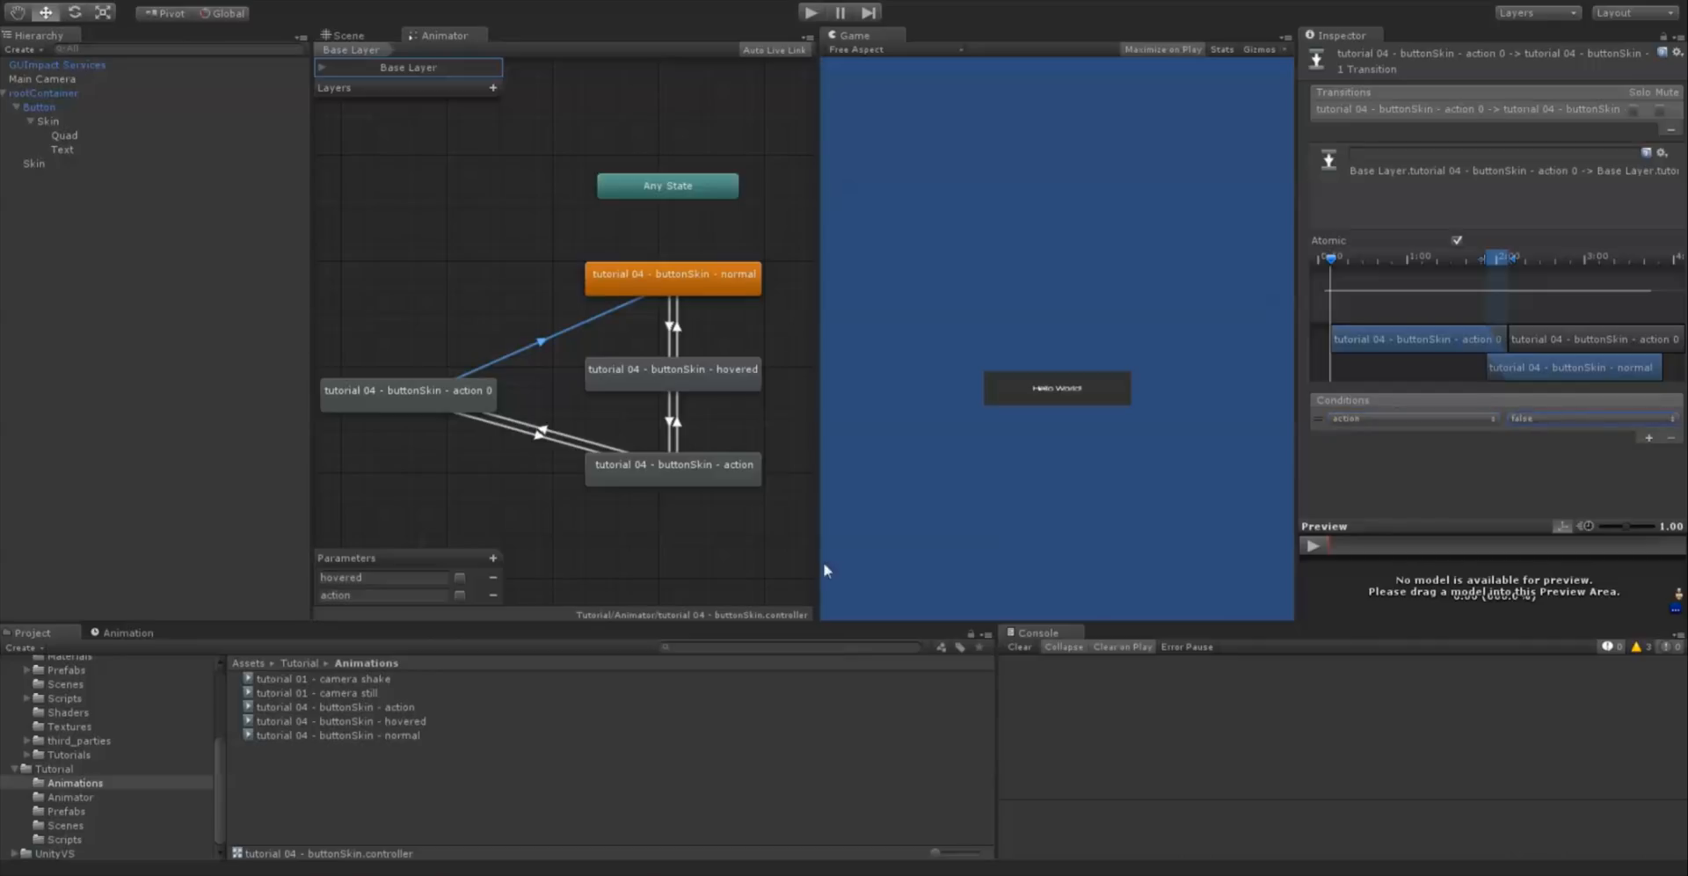
{"action": "left_click_drag", "start_coordinate": [1499, 264], "coordinate": [1463, 261]}
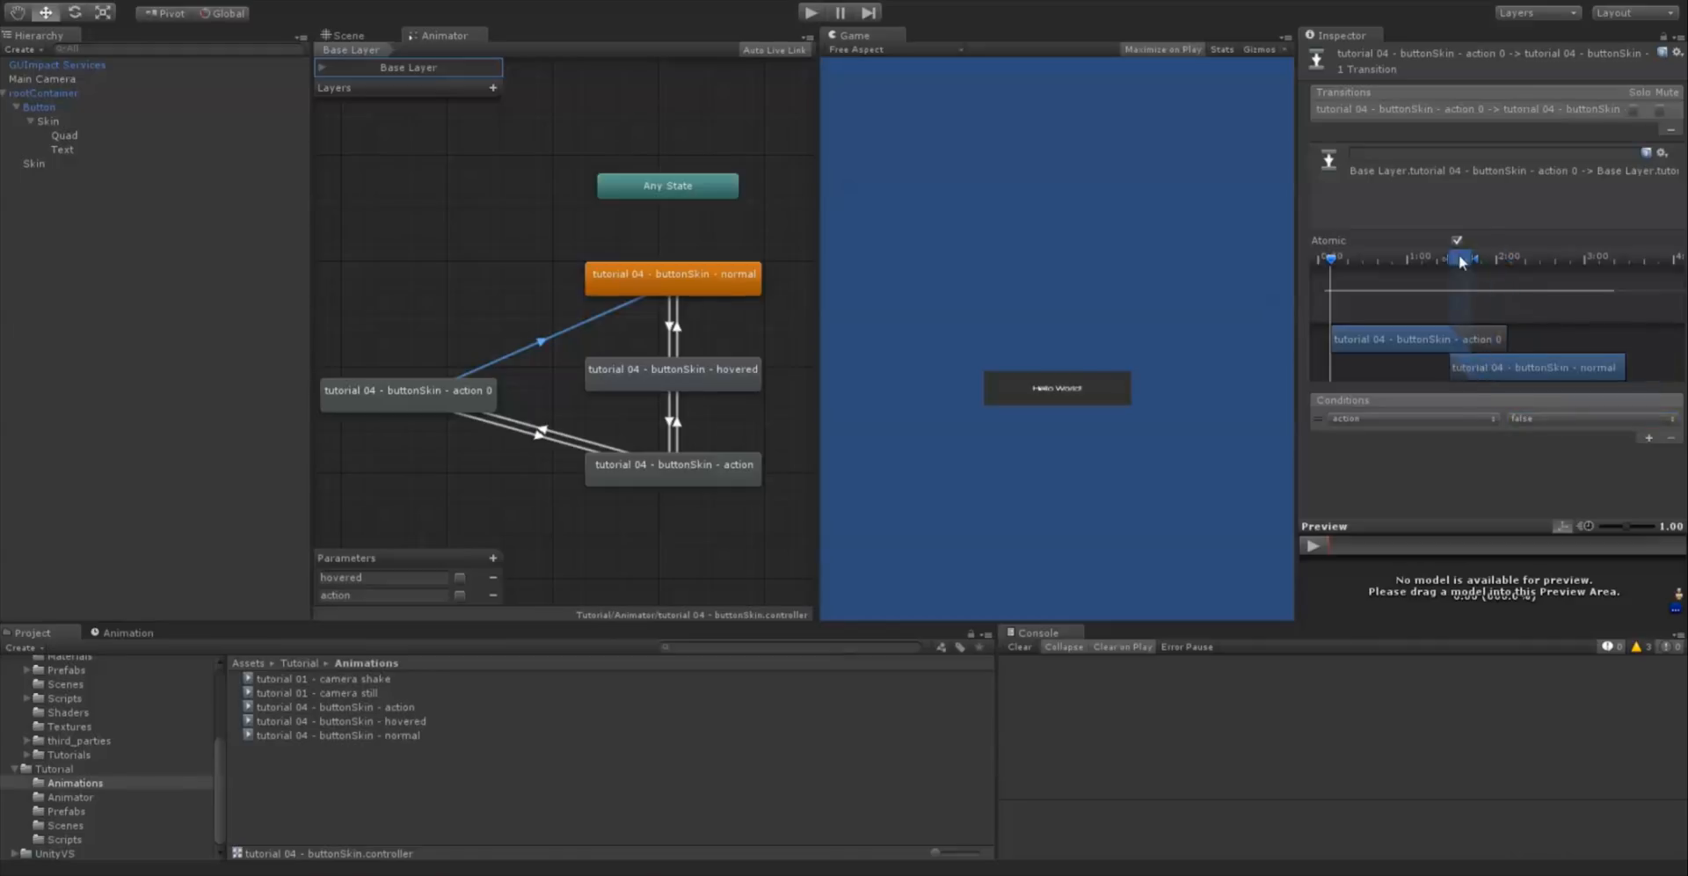
{"action": "left_click", "coordinate": [535, 511]}
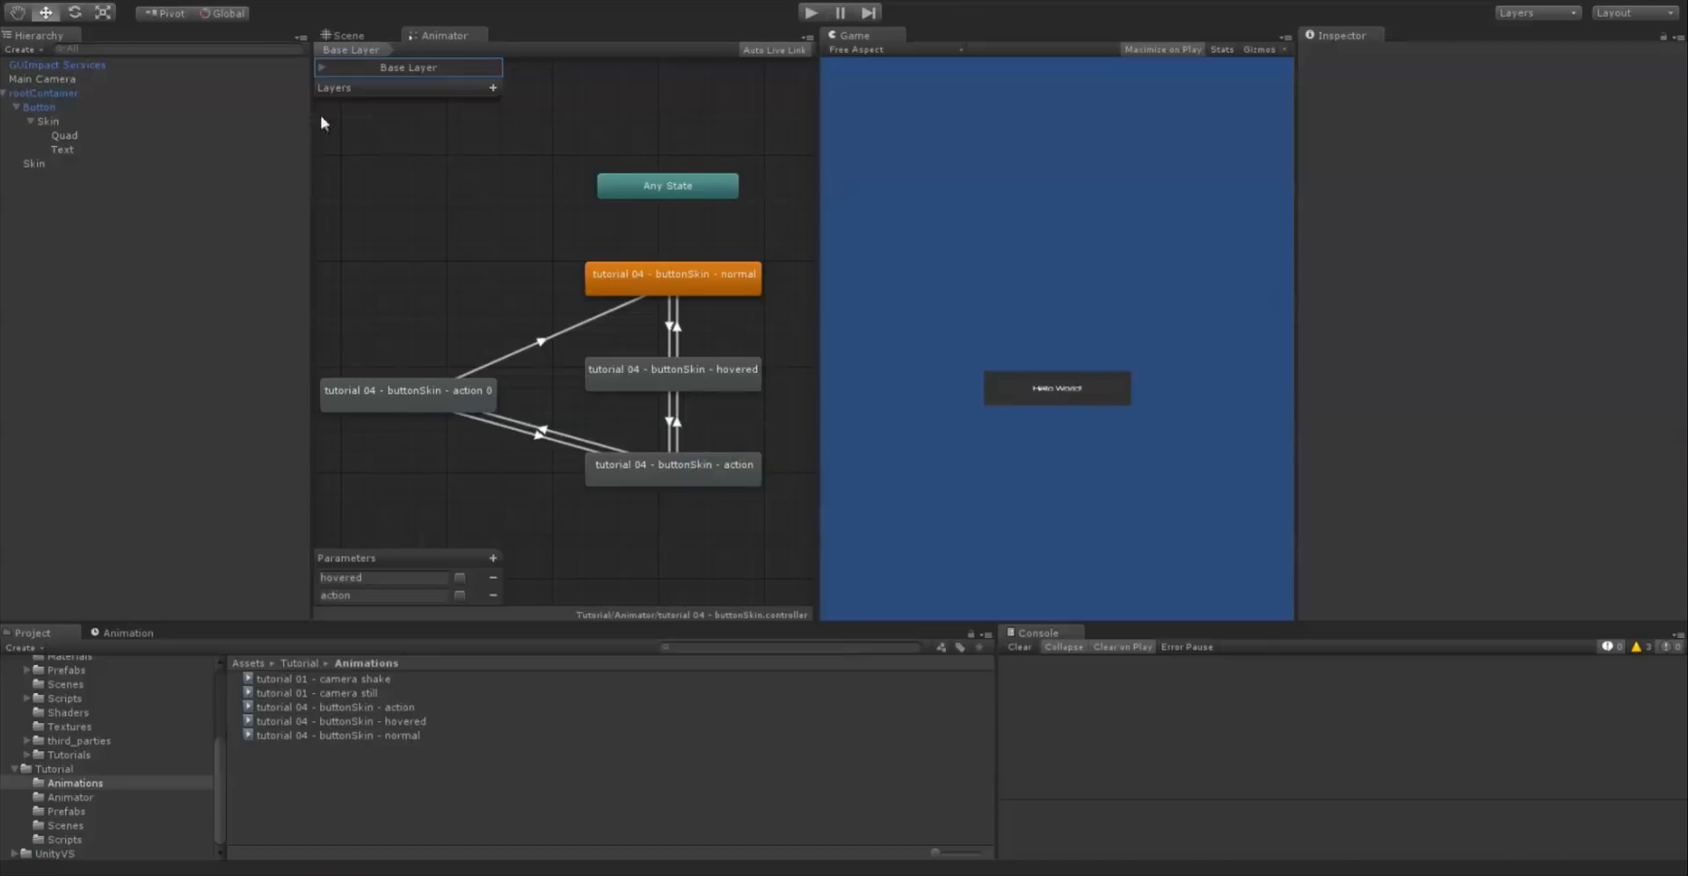
Run the scene, test the Hello World button's hover and action animations, and restore the maximized game view to its docked size
{"action": "left_click", "coordinate": [812, 12]}
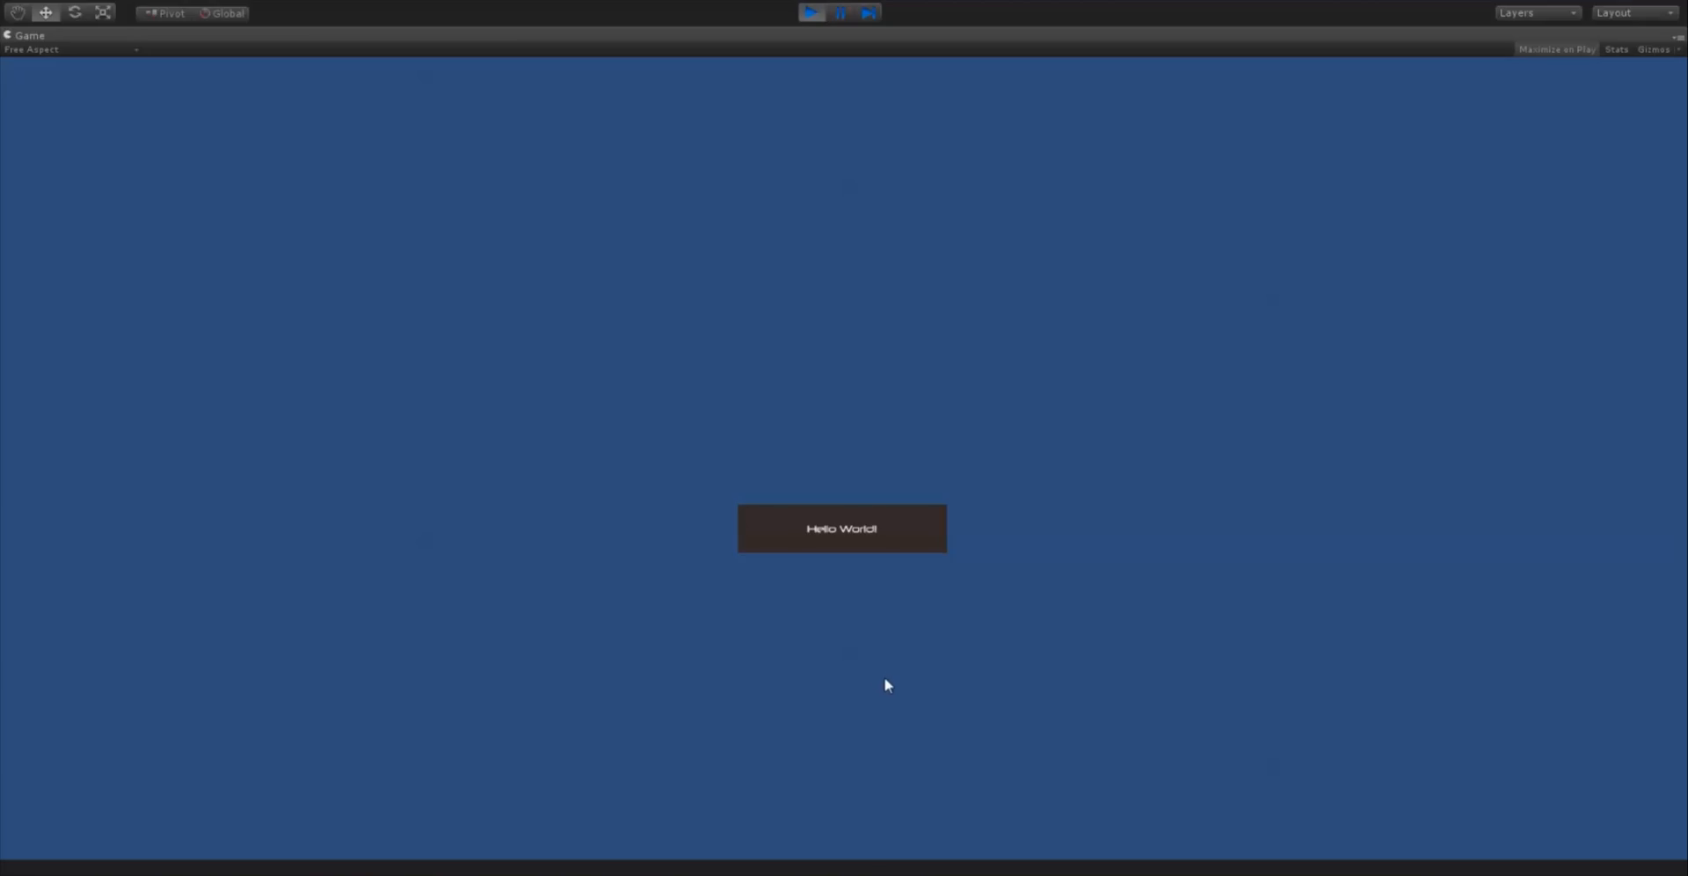
{"action": "left_click", "coordinate": [915, 536]}
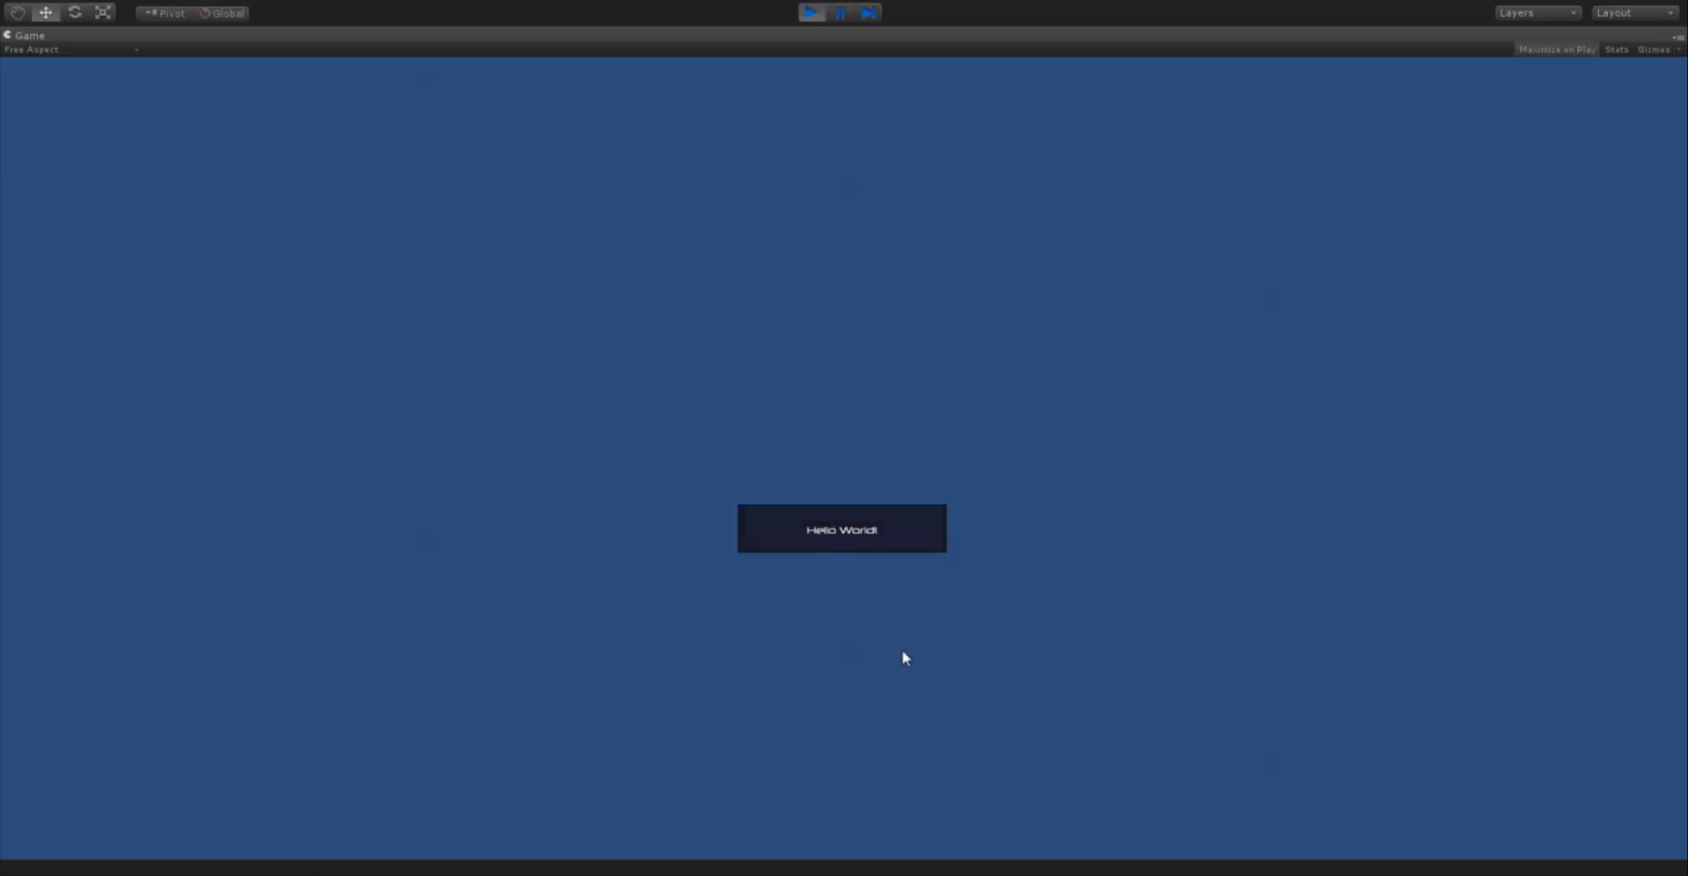
{"action": "left_click", "coordinate": [911, 544]}
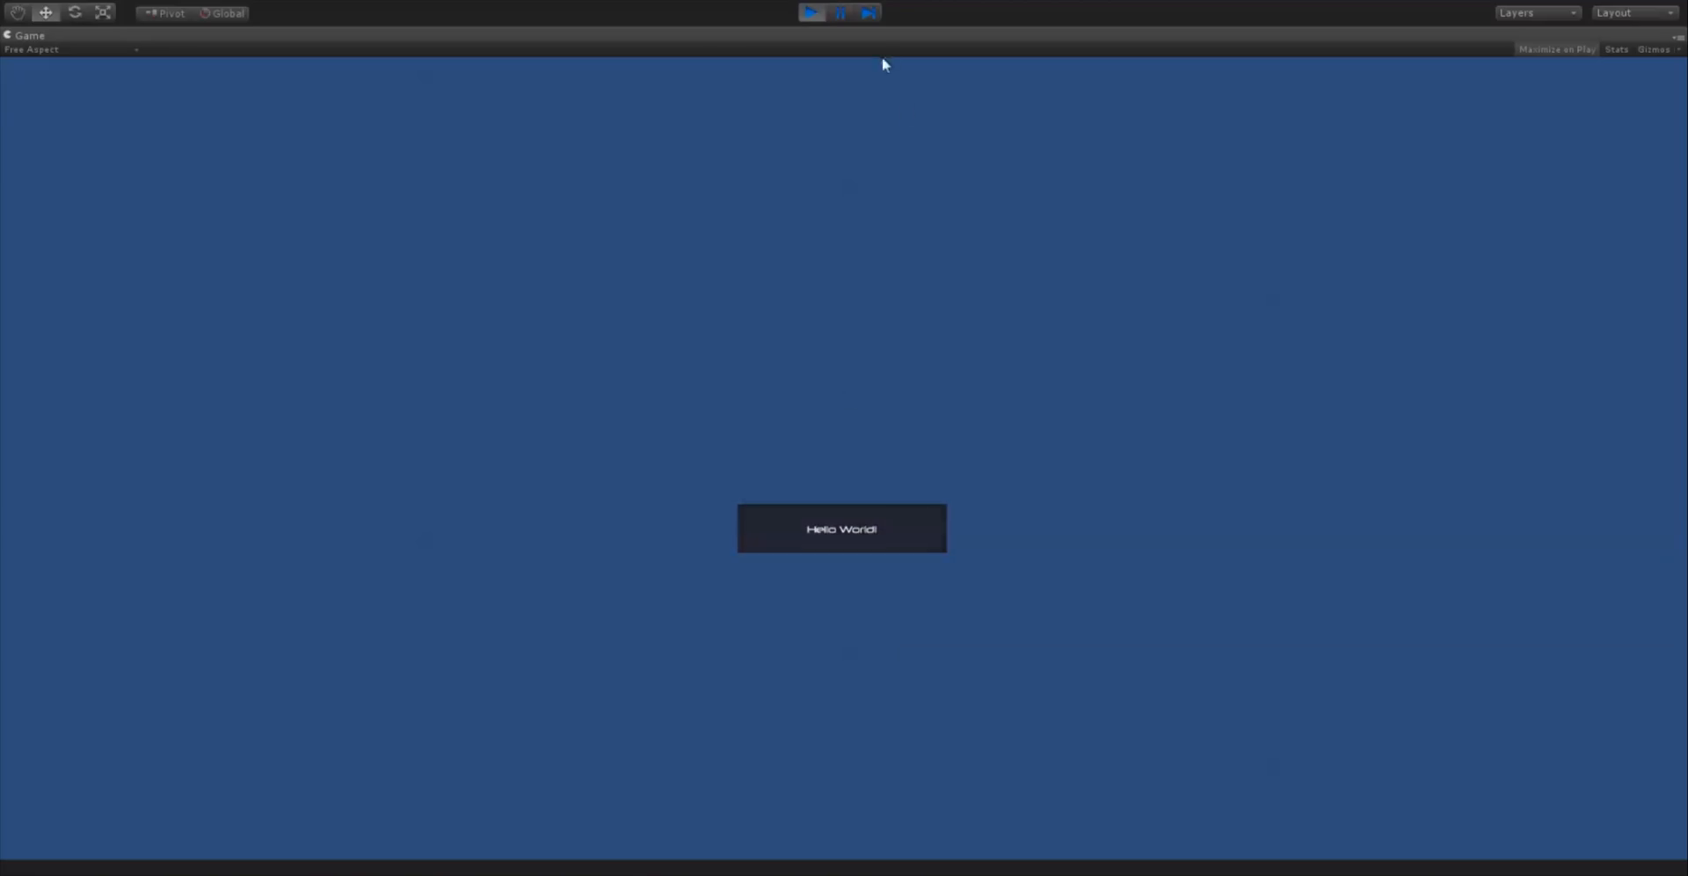
{"action": "left_click", "coordinate": [1681, 39]}
{"action": "left_click", "coordinate": [1649, 42]}
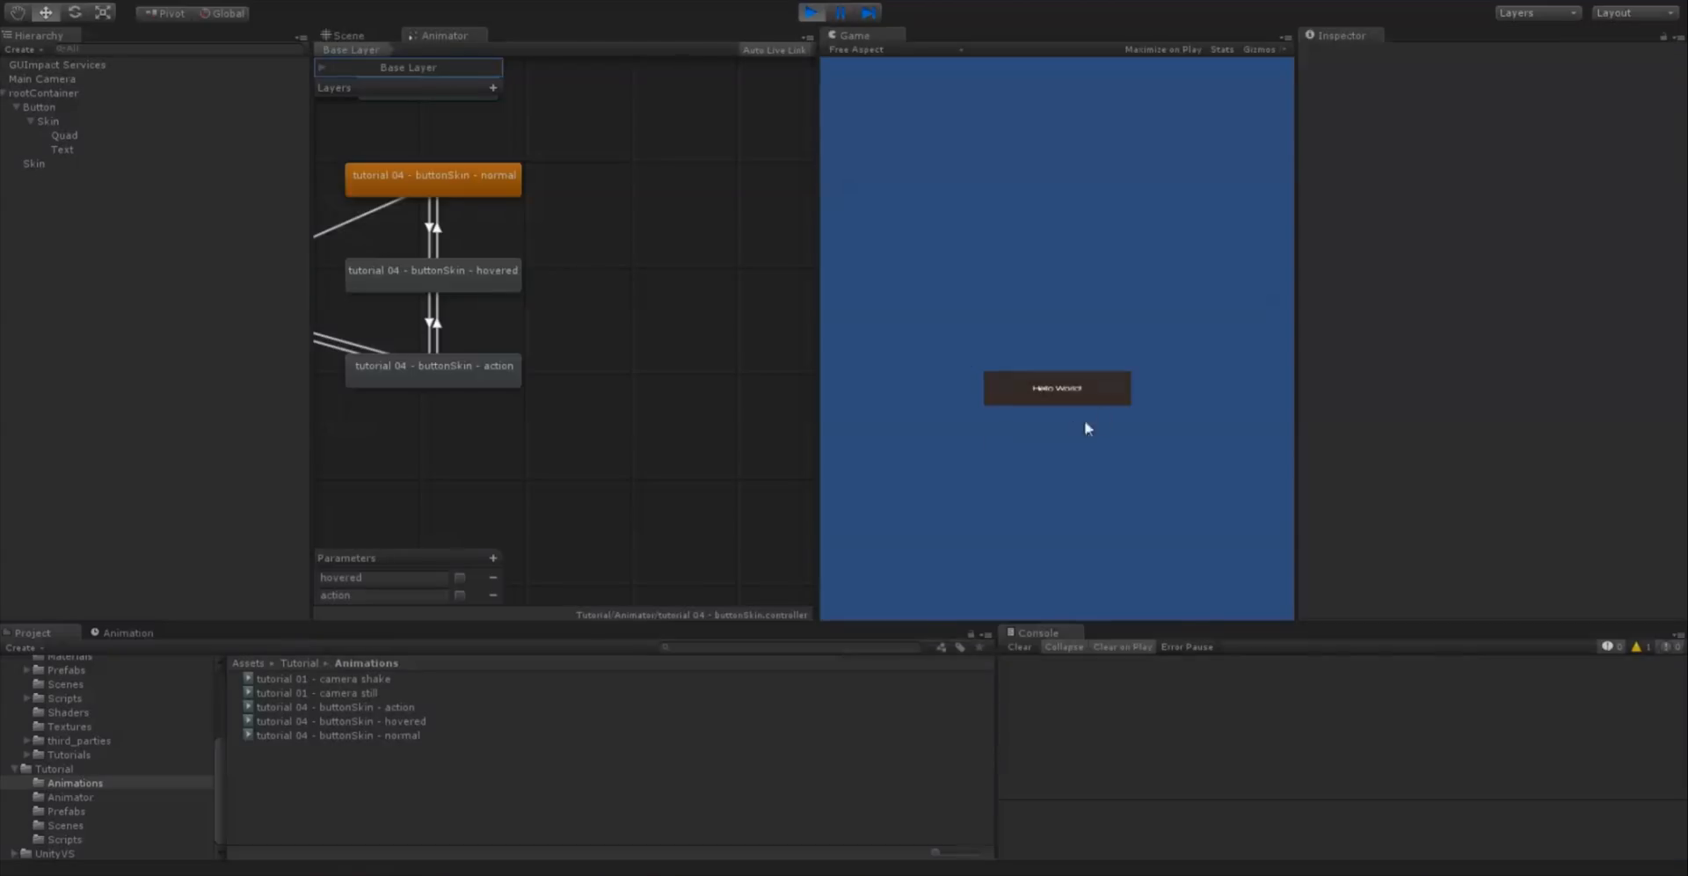
In the running scene, move the Main Camera to about X -2.85, Z -5.25 and rotate it about 20.5° around Y to face the button
{"action": "left_click", "coordinate": [327, 37]}
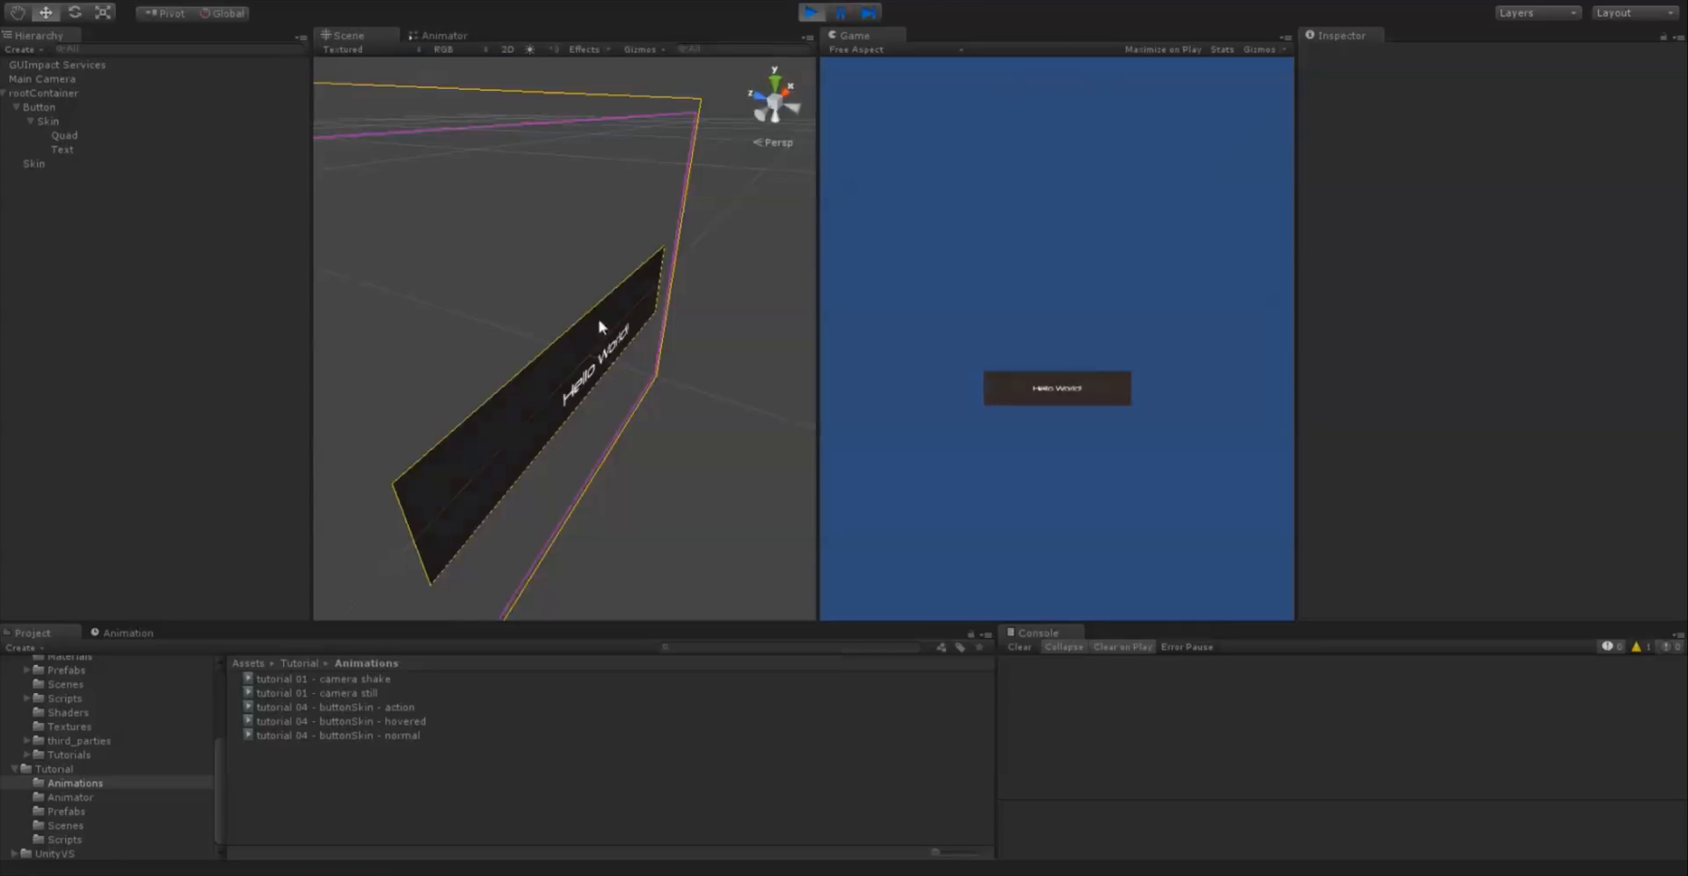
{"action": "scroll", "coordinate": [598, 318], "scroll_direction": "down", "scroll_amount": 5}
{"action": "left_click_drag", "start_coordinate": [612, 328], "coordinate": [533, 376], "text": "alt"}
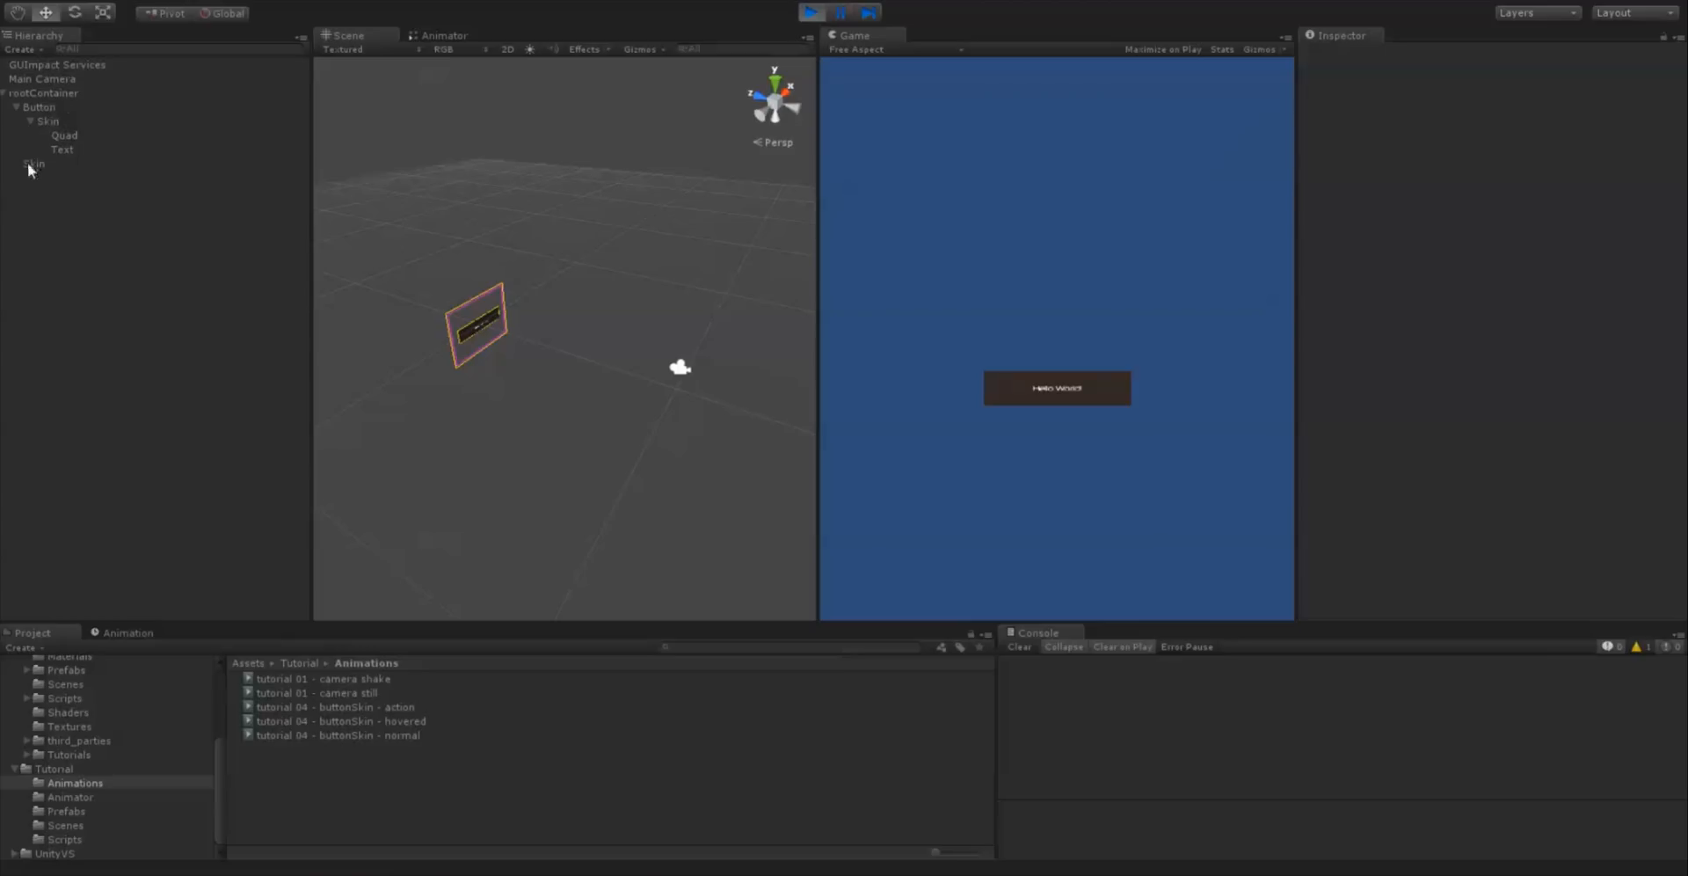
{"action": "left_click", "coordinate": [55, 78]}
{"action": "left_click_drag", "start_coordinate": [665, 367], "coordinate": [572, 322]}
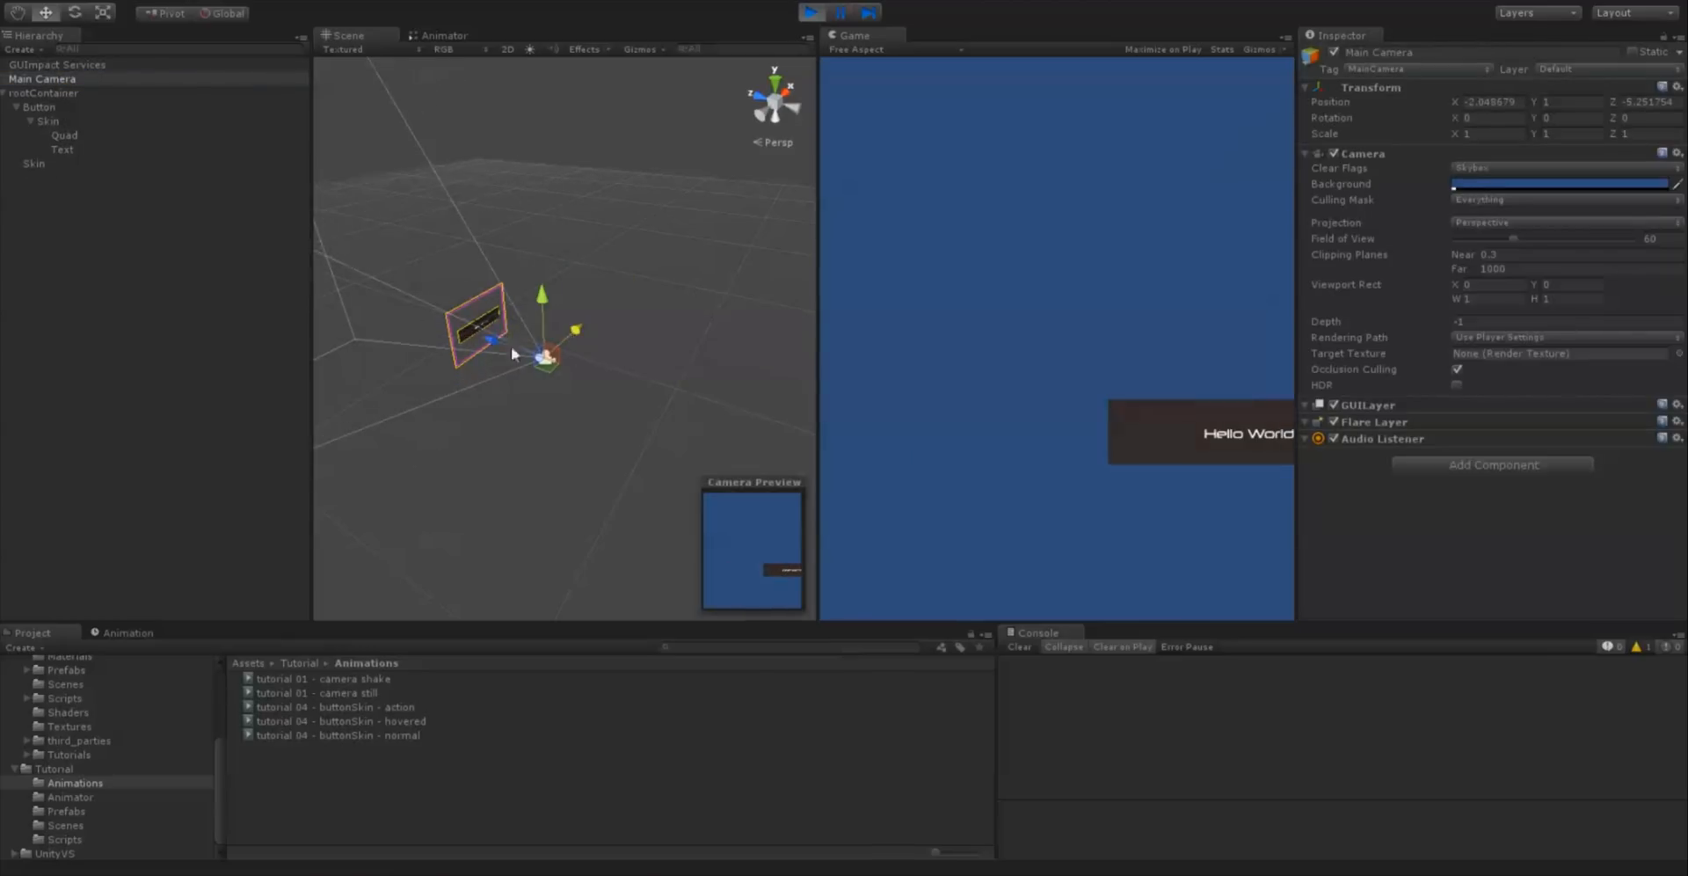
{"action": "key", "text": "e"}
{"action": "left_click_drag", "start_coordinate": [546, 398], "coordinate": [469, 374]}
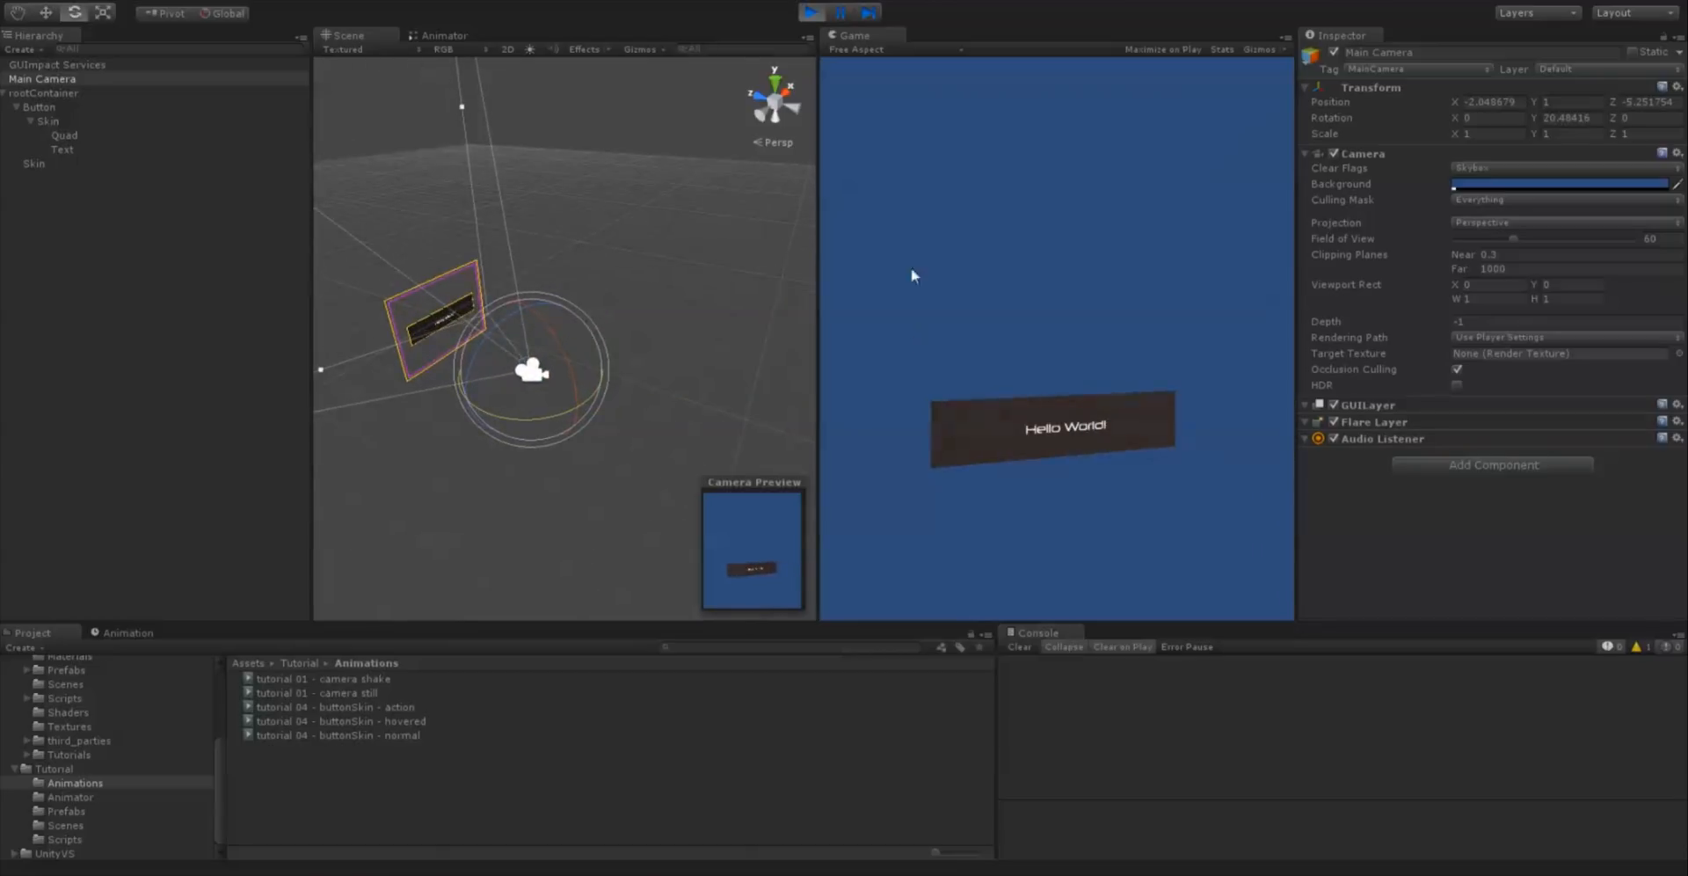
Test the Hello World button's hover and action in the running scene while watching the skin's animator states, and stop the scene
{"action": "left_click", "coordinate": [976, 414]}
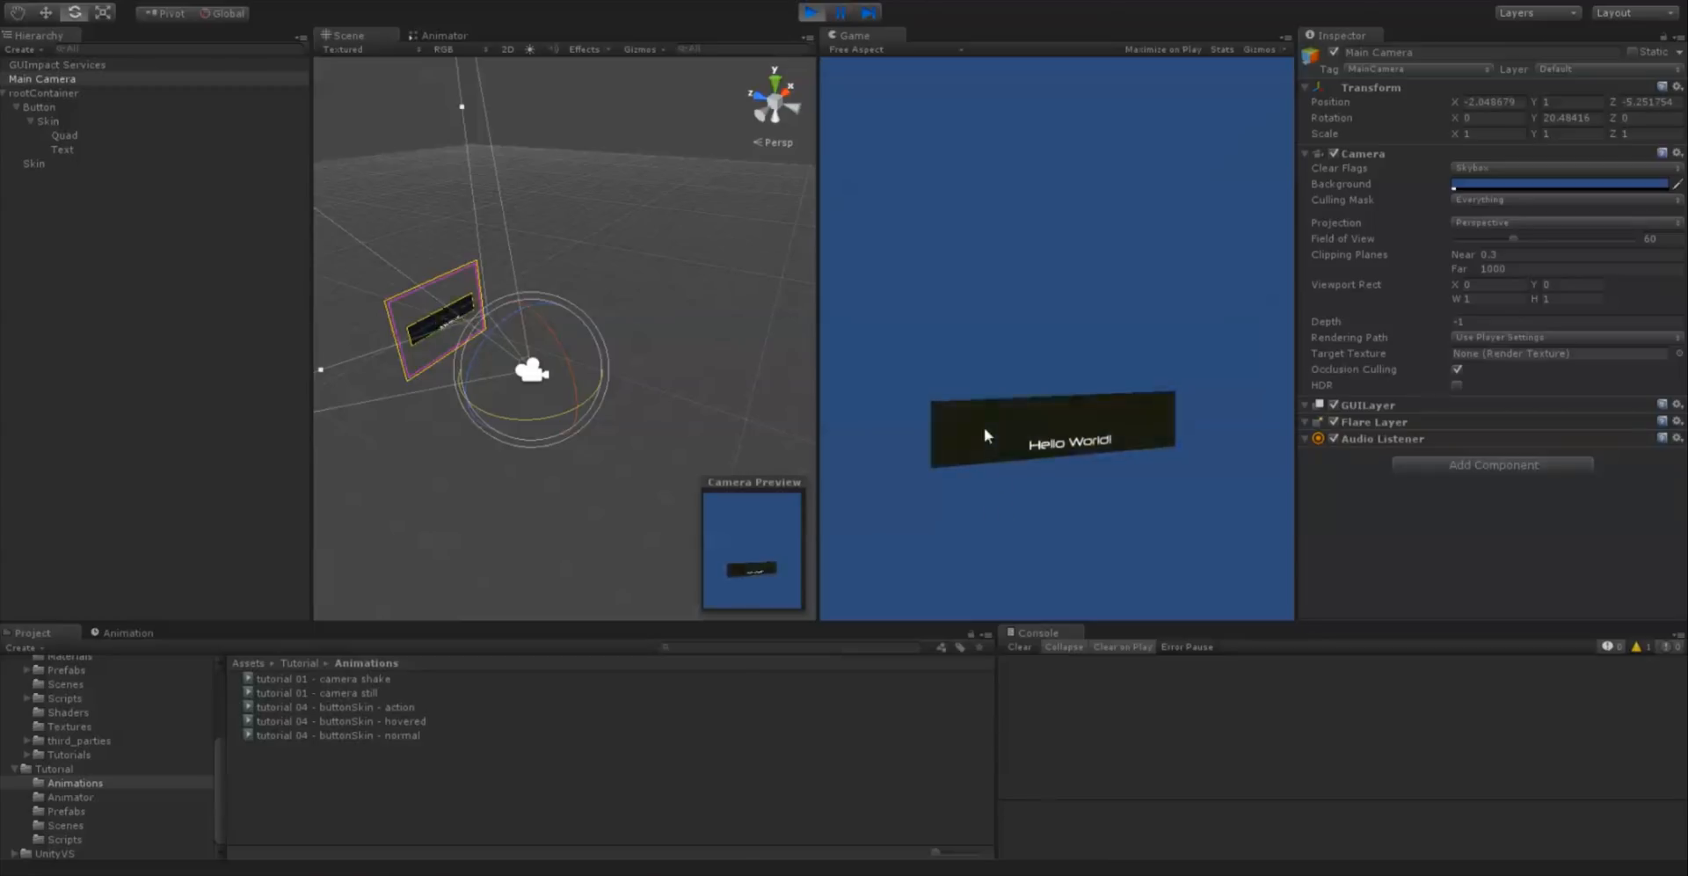
{"action": "left_click", "coordinate": [429, 37]}
{"action": "middle_click_drag", "start_coordinate": [541, 264], "coordinate": [726, 357]}
{"action": "left_click", "coordinate": [92, 121]}
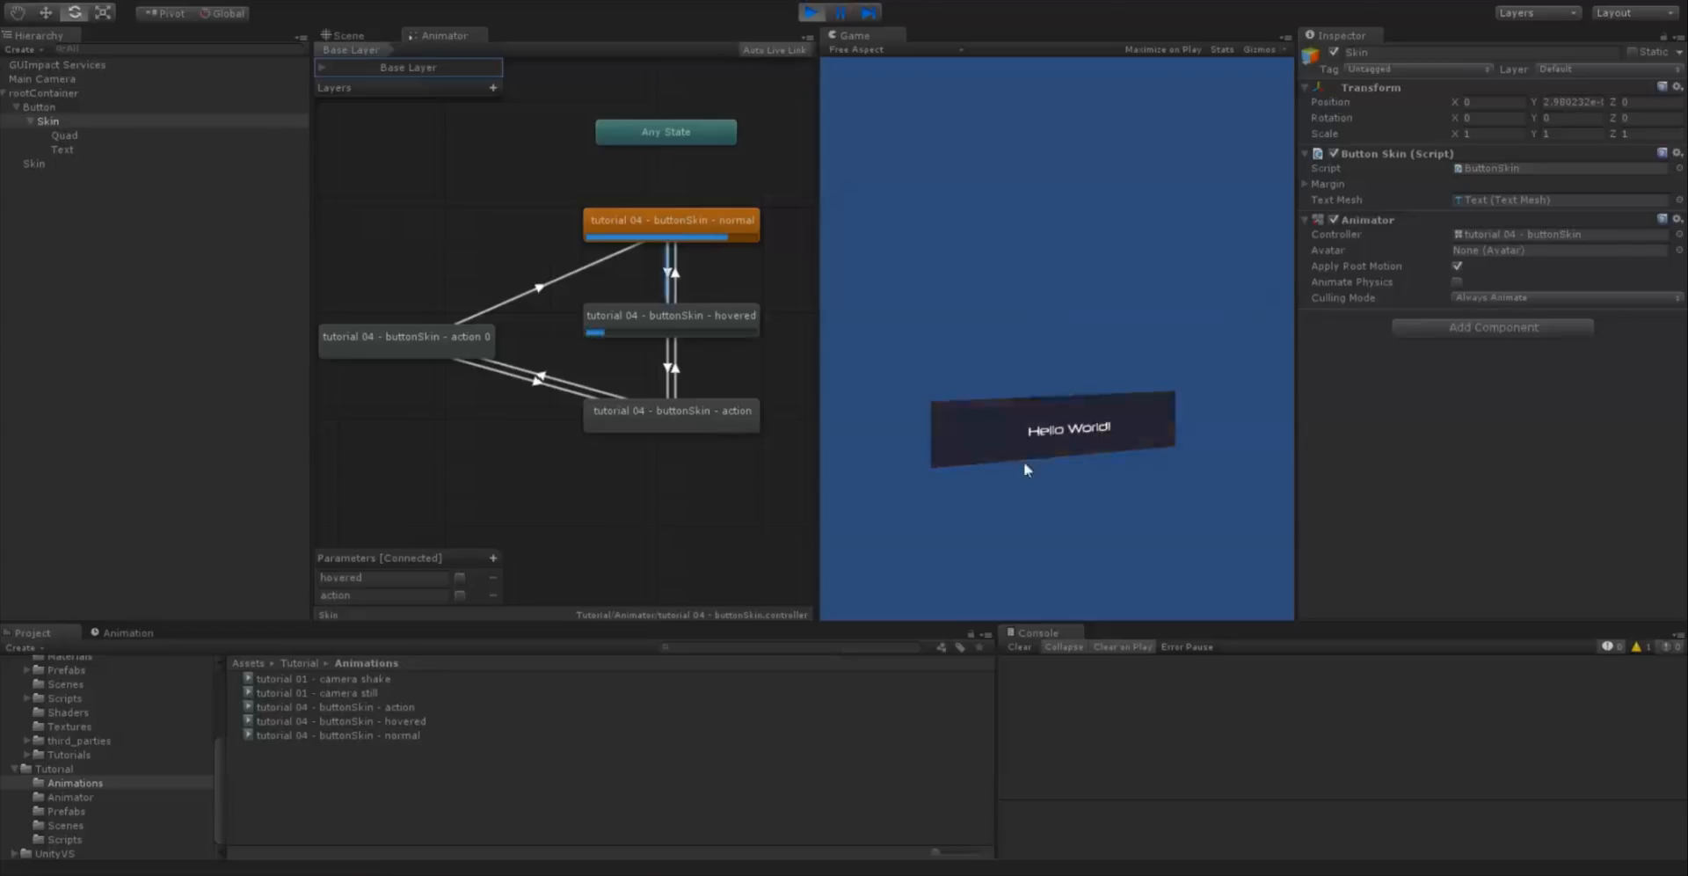
{"action": "left_click", "coordinate": [1014, 435]}
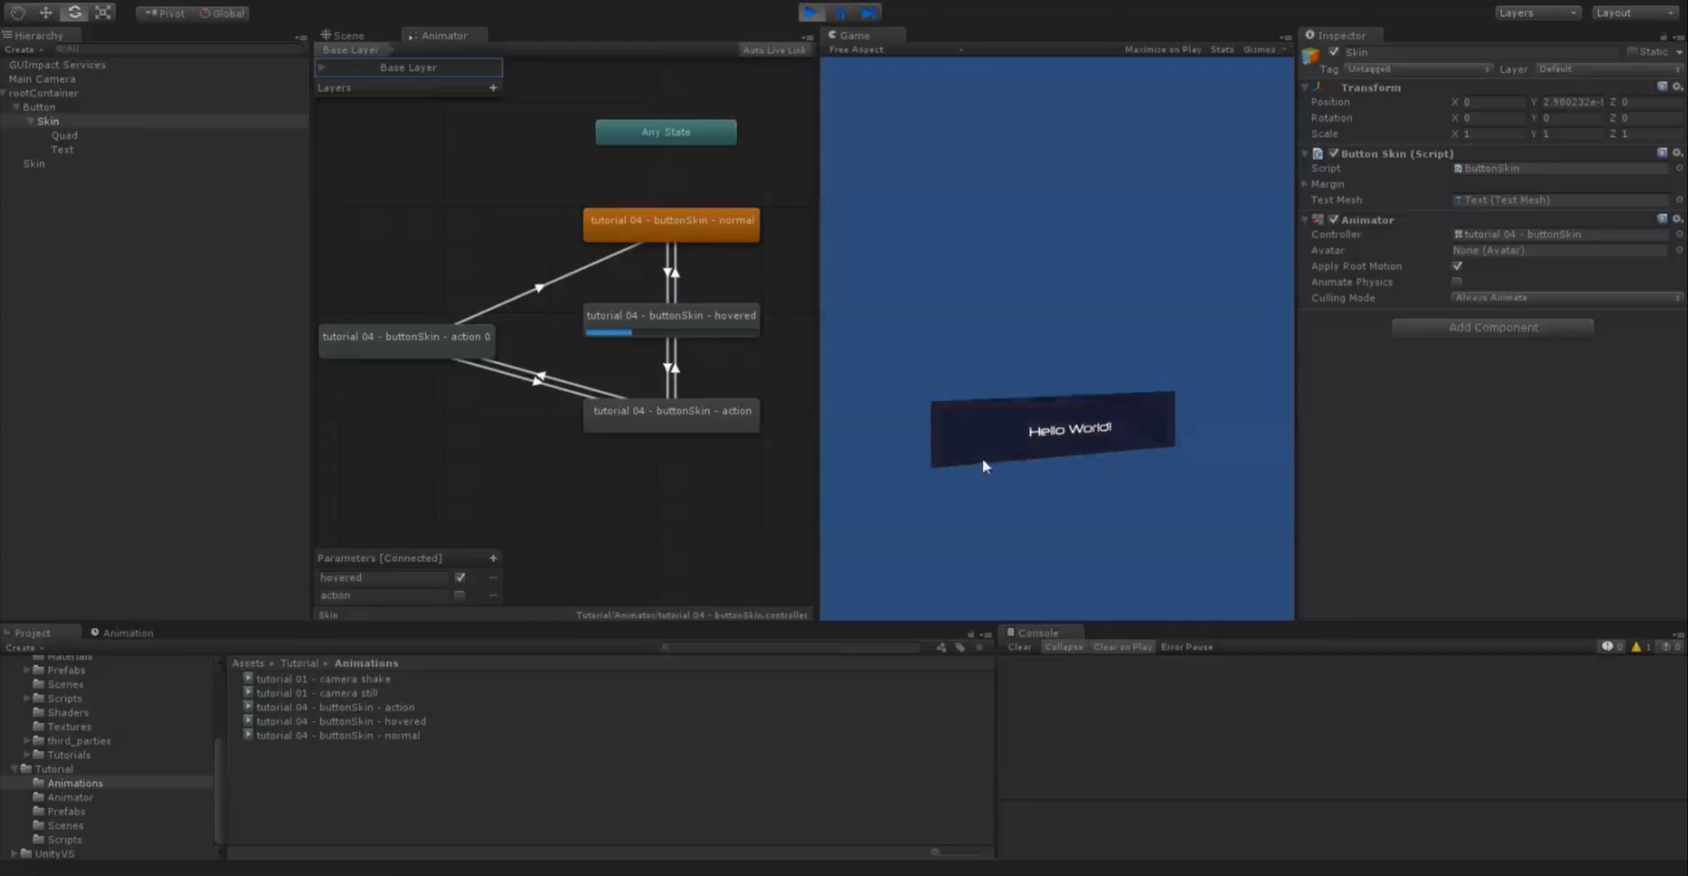
{"action": "left_click", "coordinate": [978, 425]}
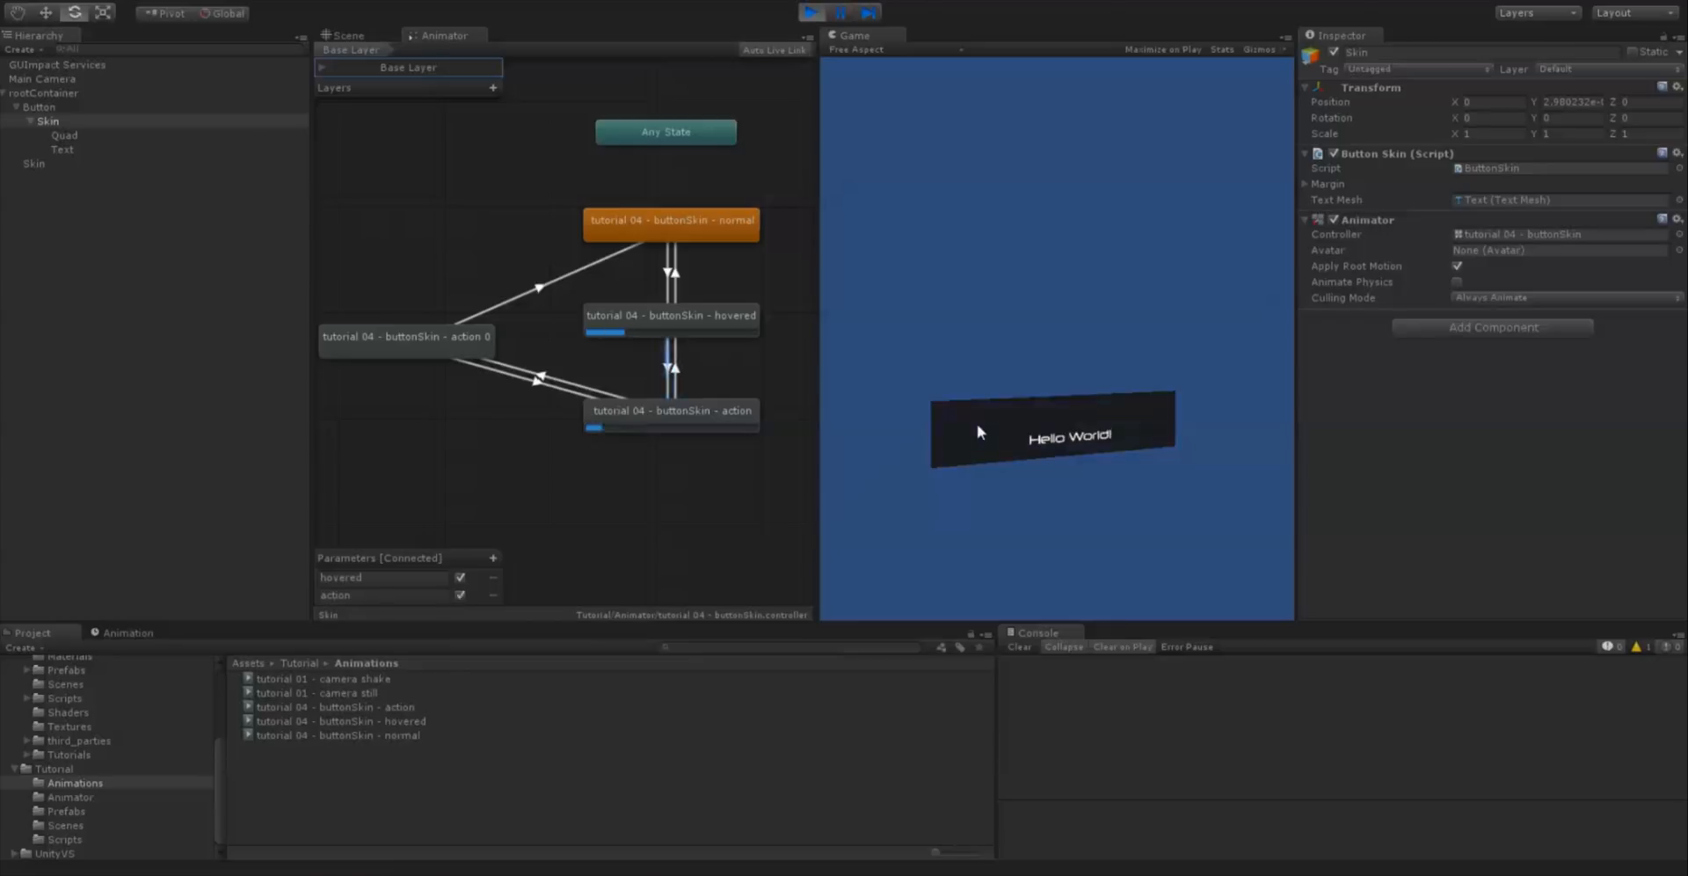
{"action": "left_click", "coordinate": [978, 424]}
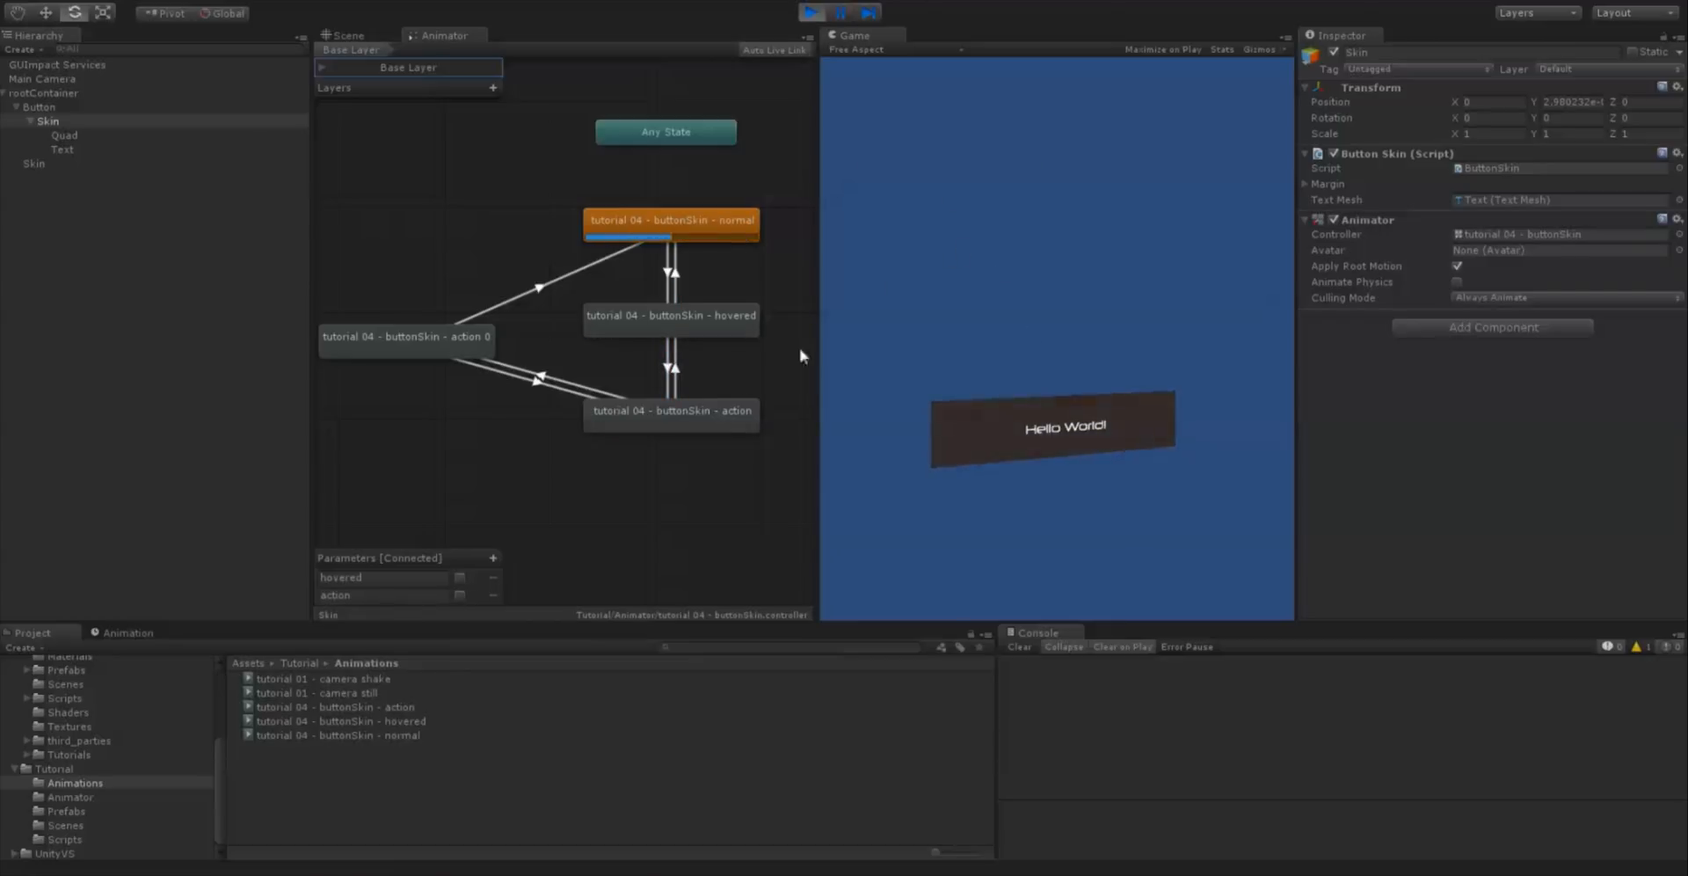
{"action": "left_click", "coordinate": [32, 122]}
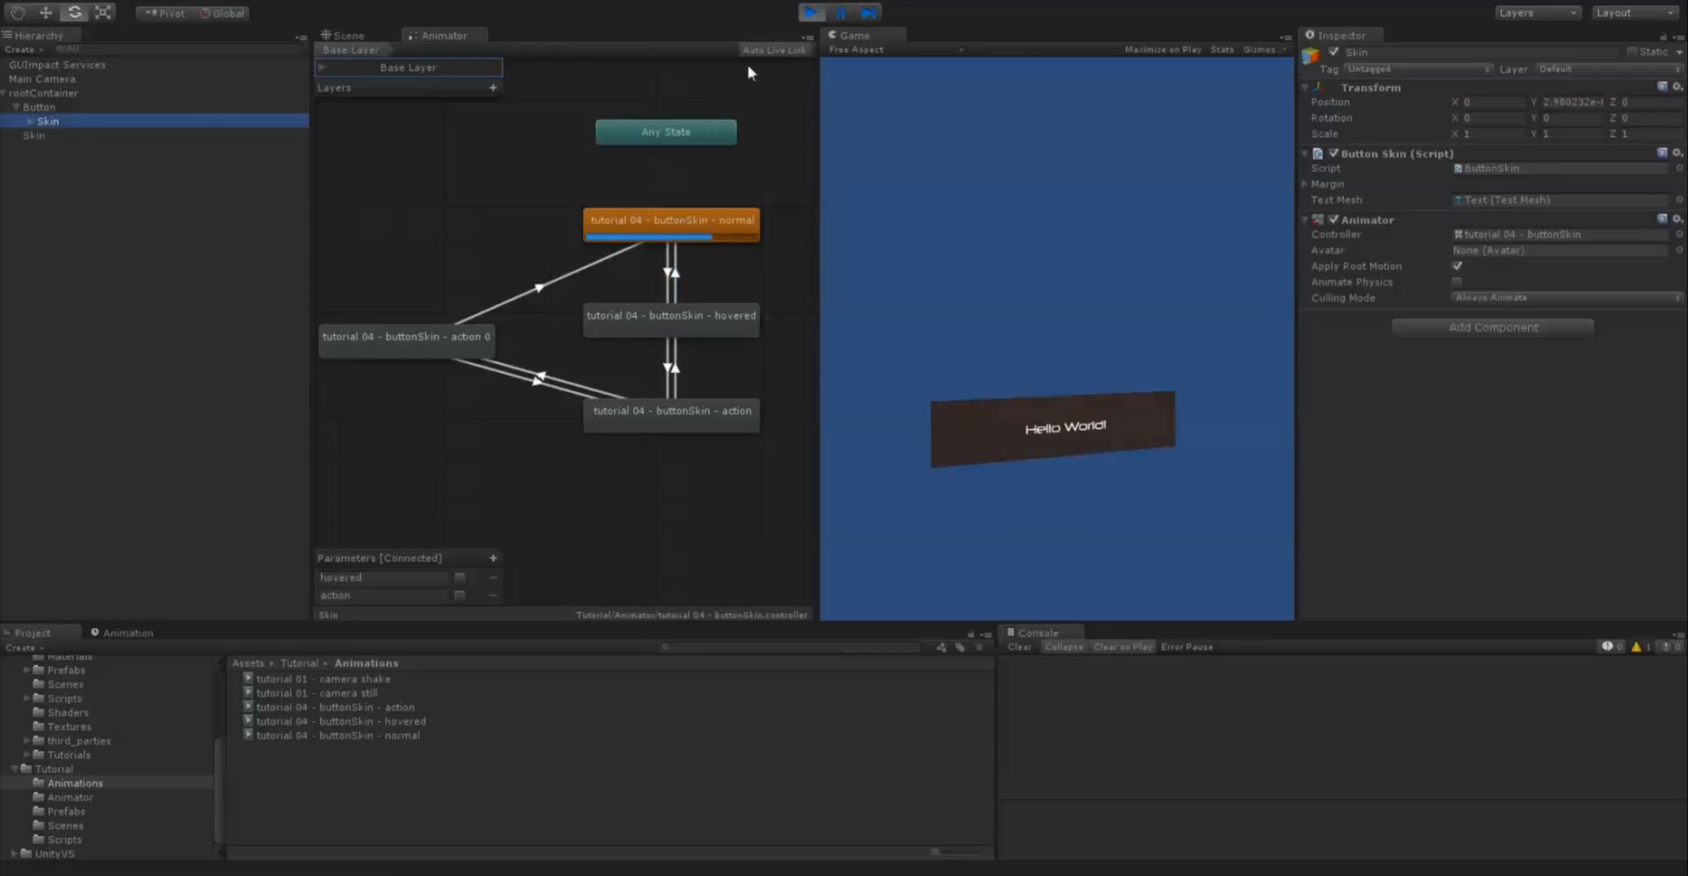
{"action": "left_click", "coordinate": [810, 14]}
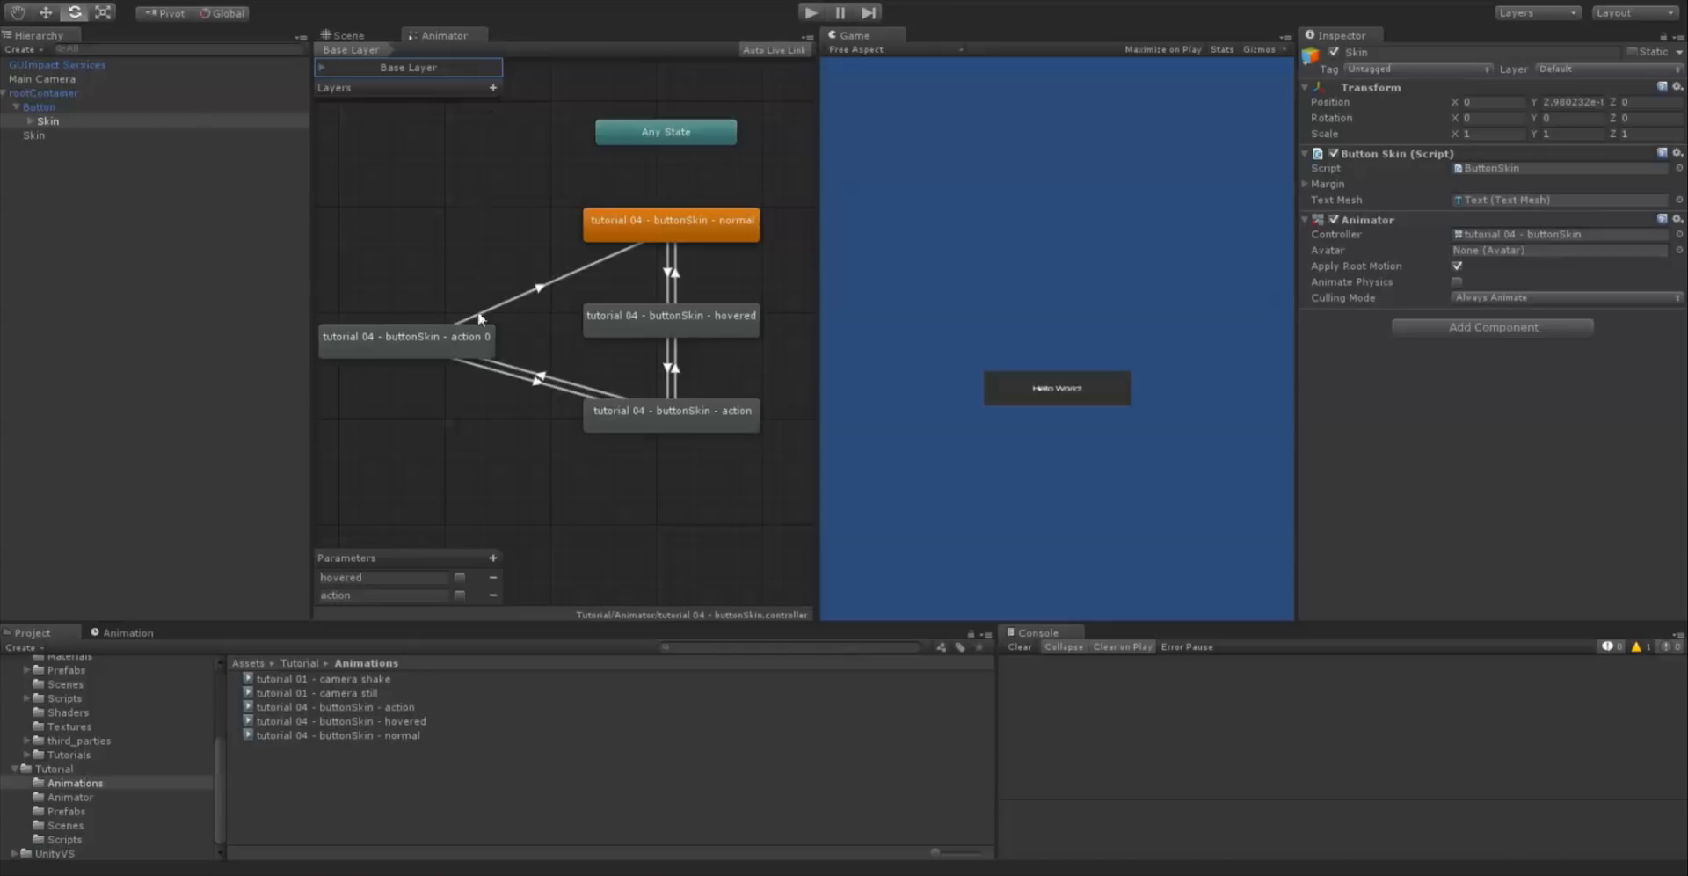
Create a prefab from the Button's Skin object in the Tutorial project's Prefabs folder
{"action": "left_click", "coordinate": [49, 122]}
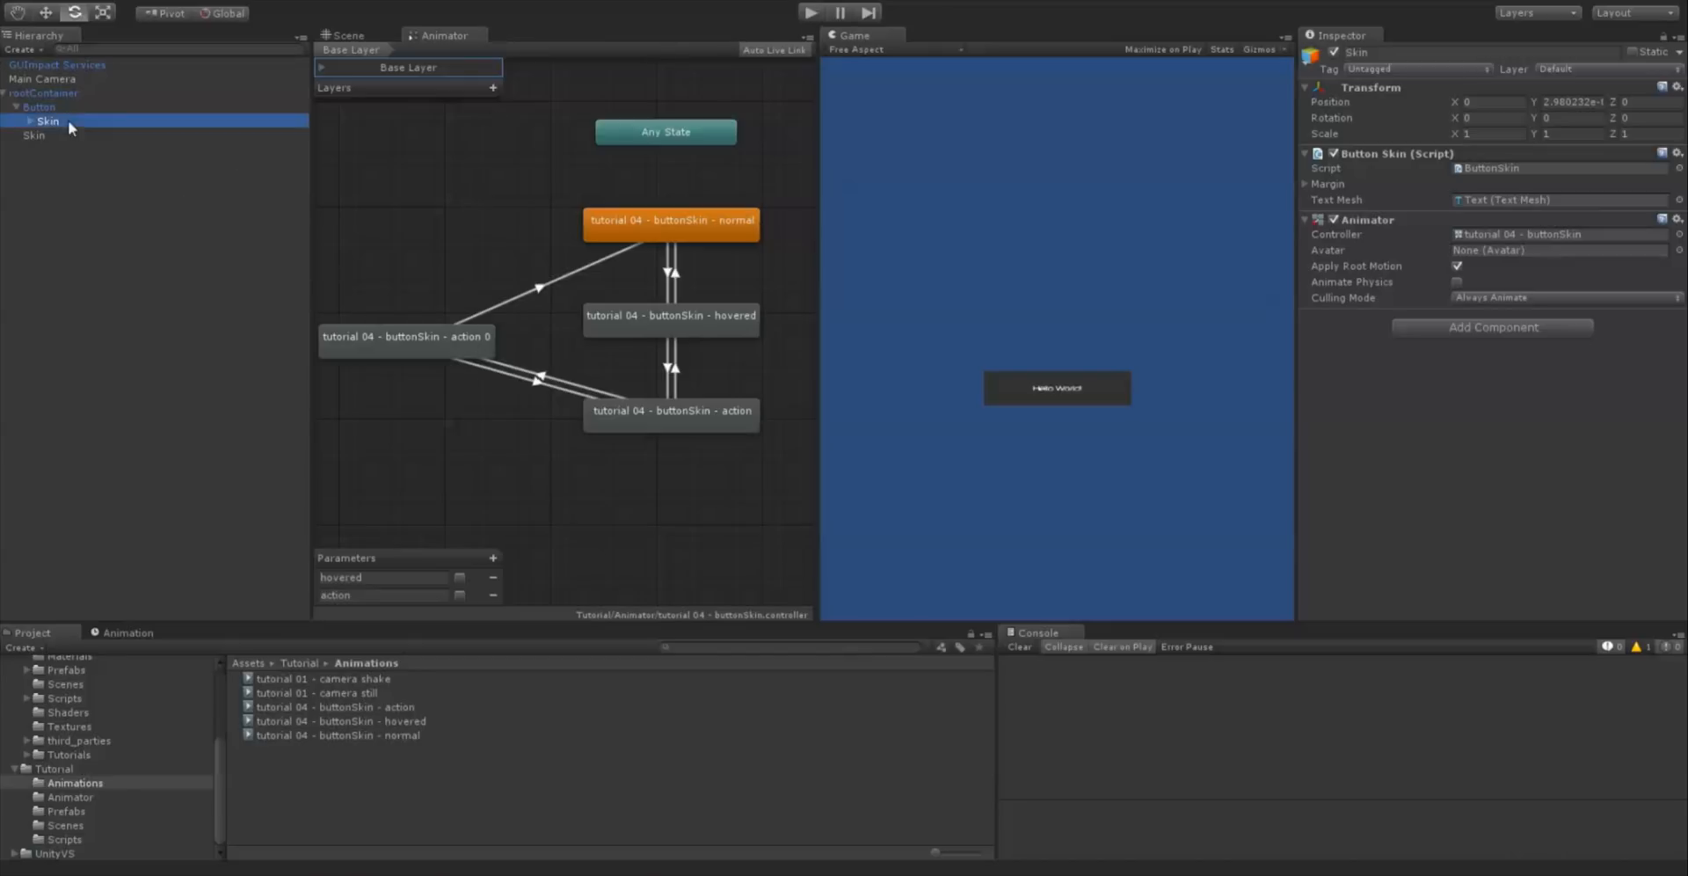
{"action": "left_click", "coordinate": [14, 769]}
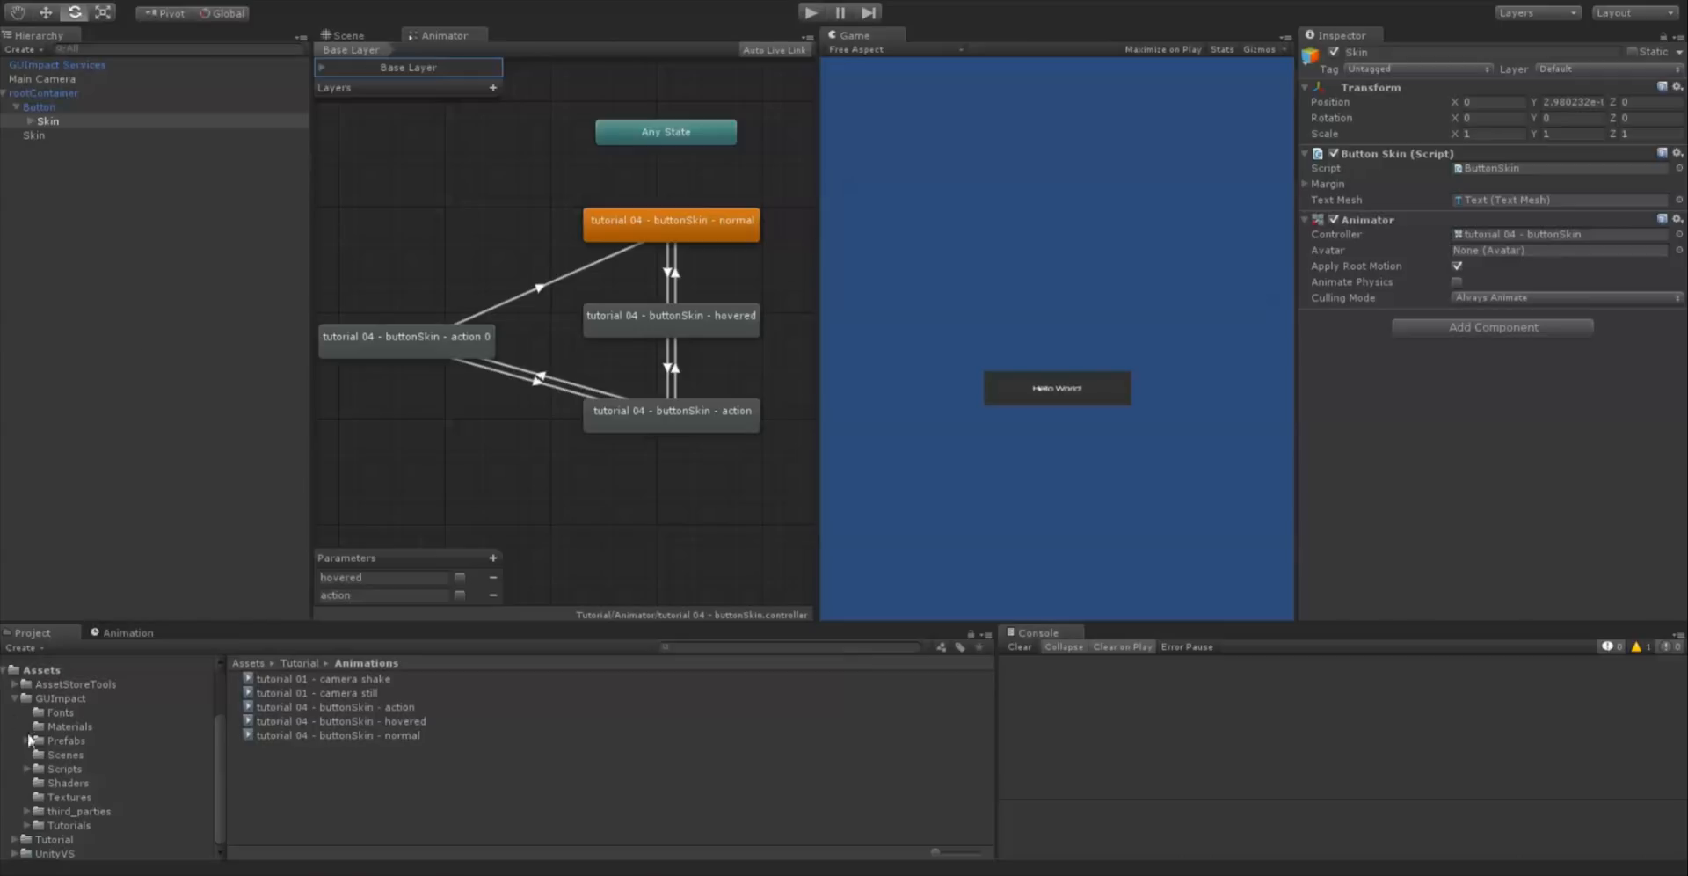
{"action": "left_click", "coordinate": [15, 698]}
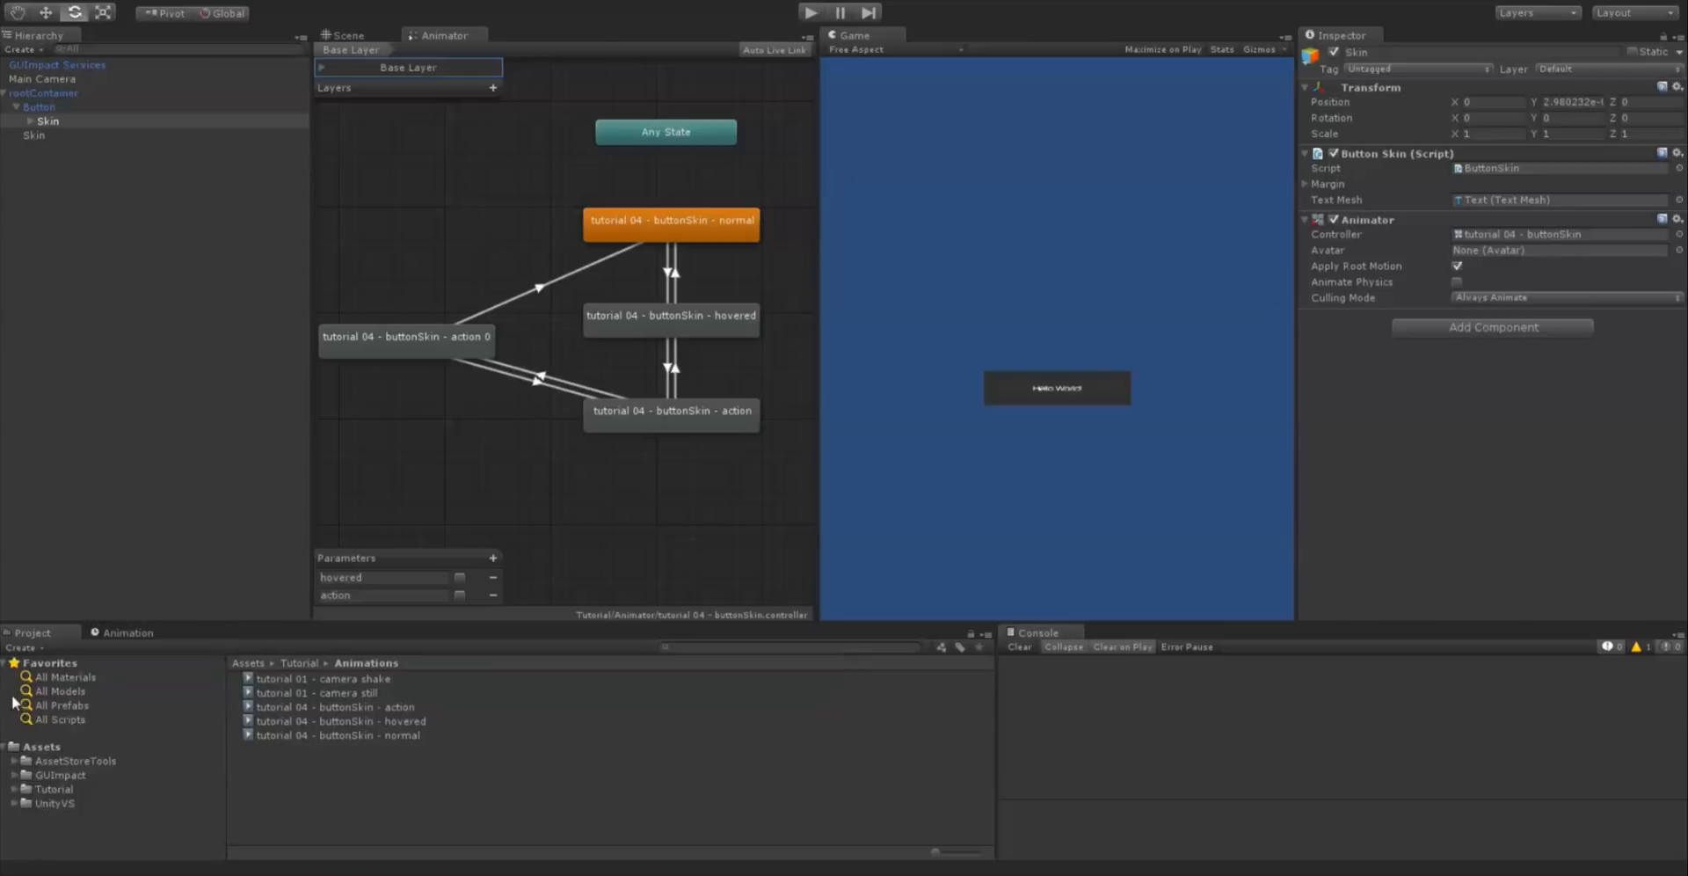
{"action": "left_click", "coordinate": [15, 789]}
{"action": "left_click", "coordinate": [81, 832]}
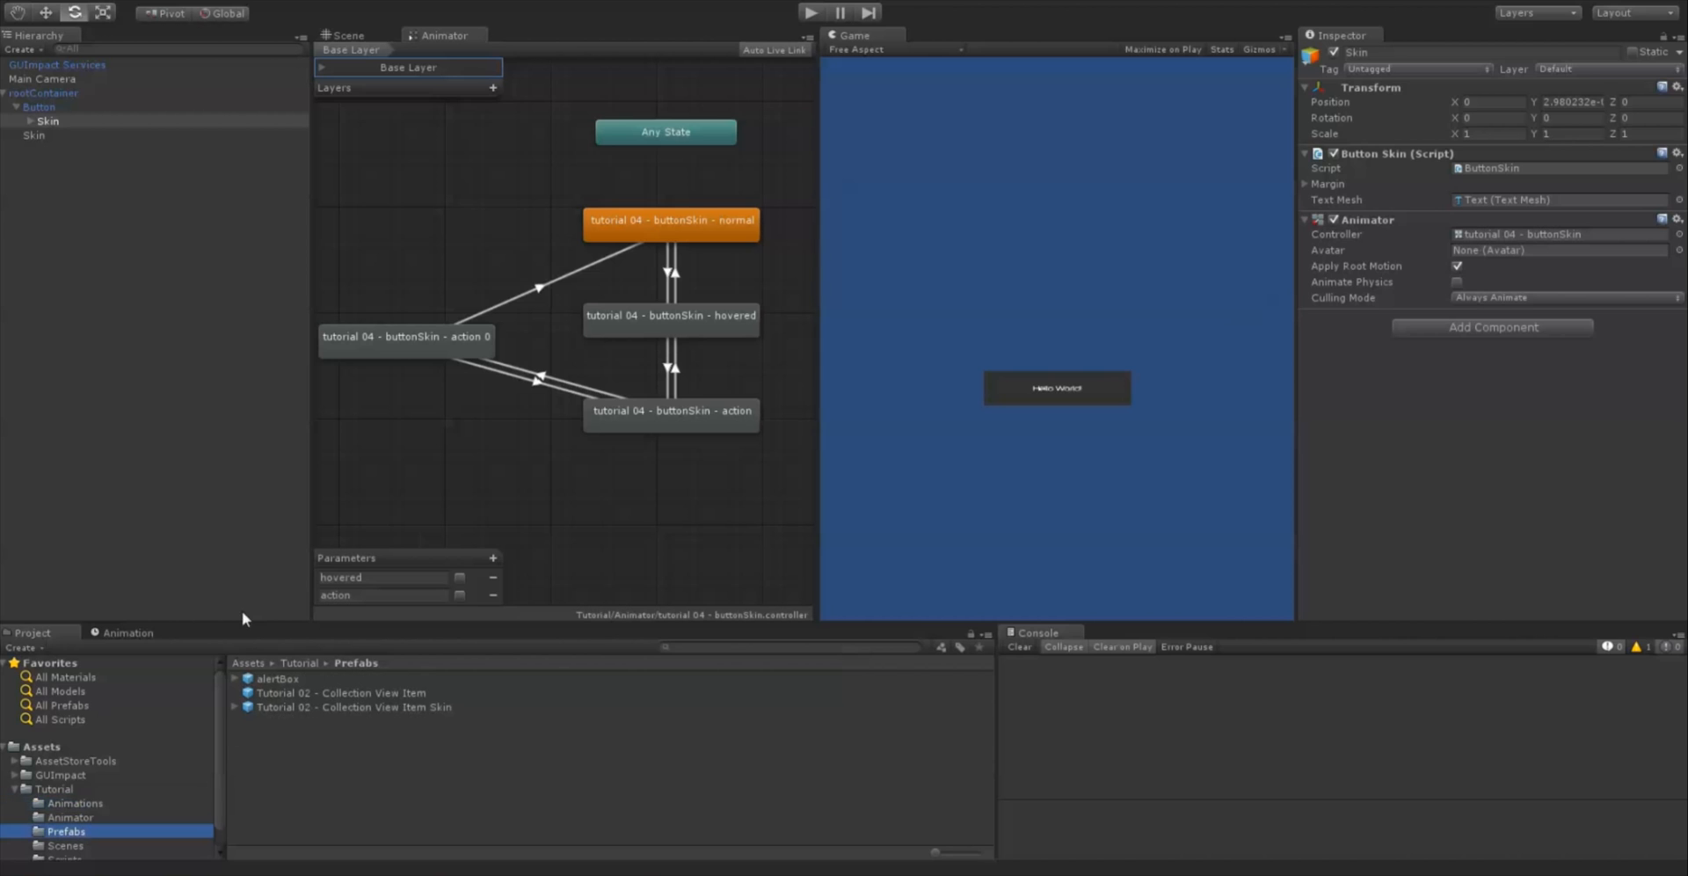
{"action": "left_click_drag", "start_coordinate": [50, 122], "coordinate": [292, 774]}
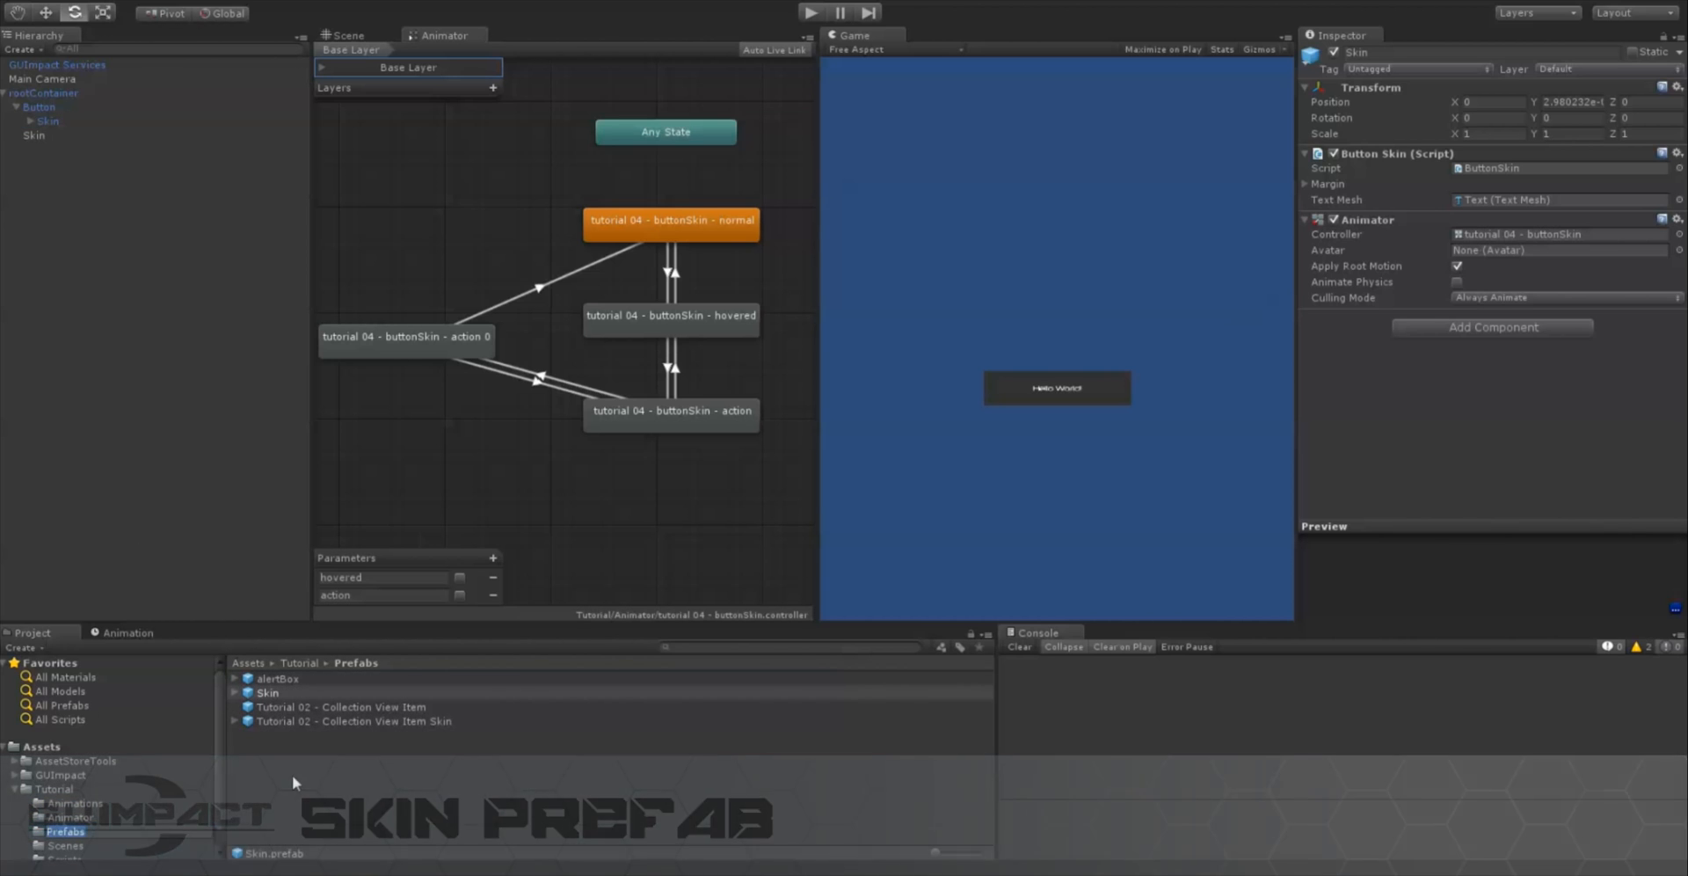
Rename the new Skin prefab as Tutorial 04 - buttonSkin
{"action": "left_click", "coordinate": [313, 679]}
{"action": "left_click", "coordinate": [276, 704]}
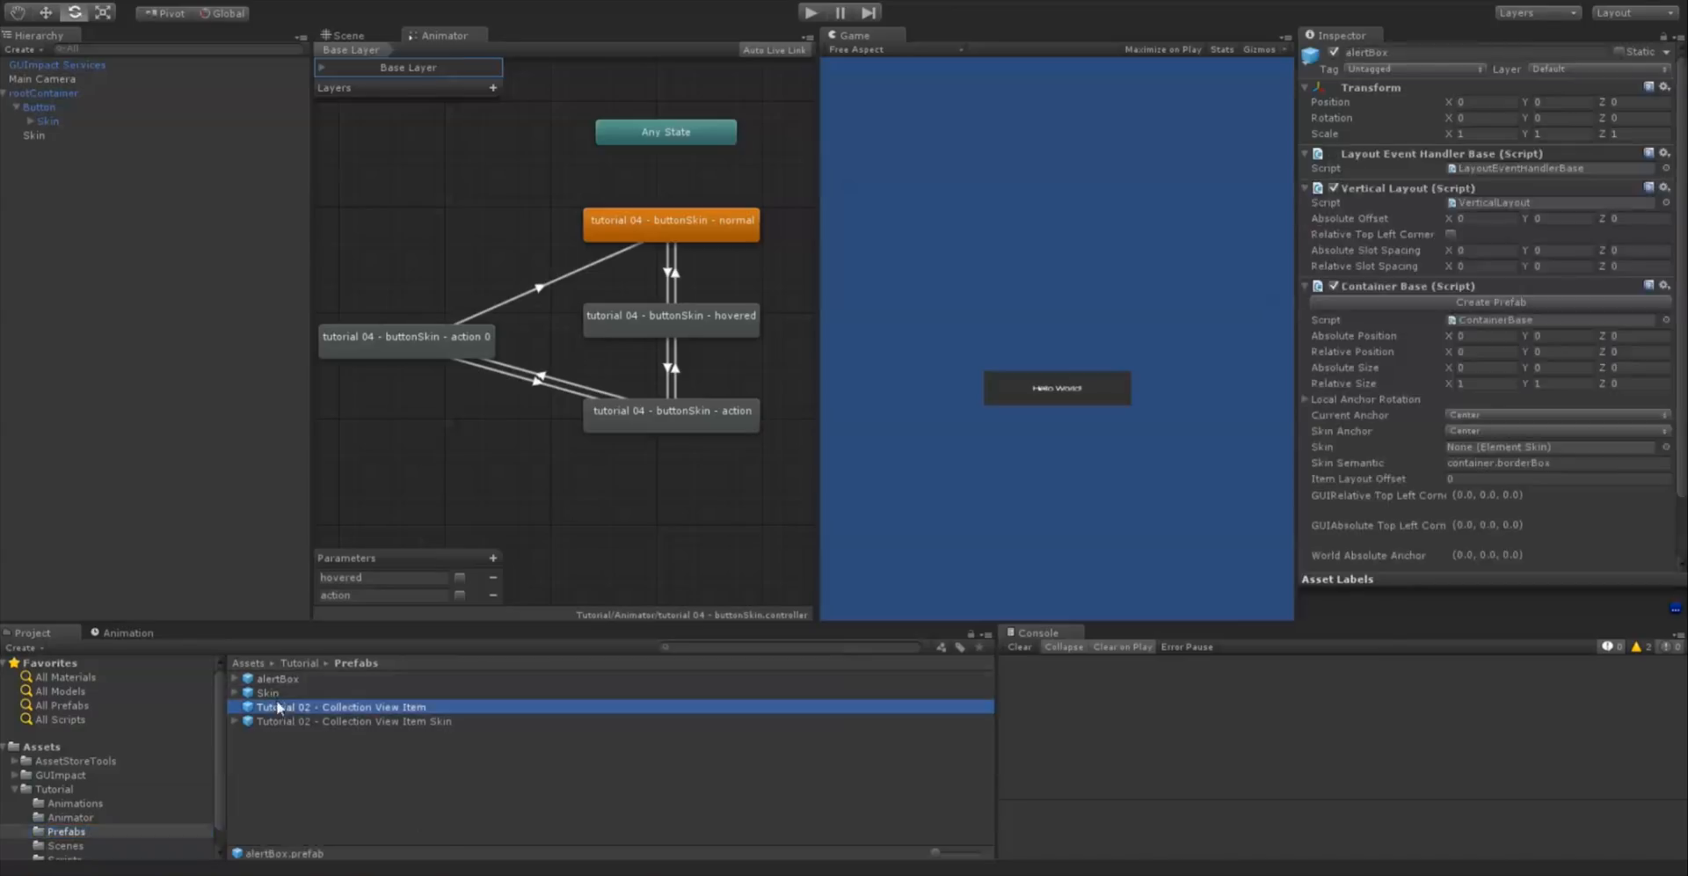
{"action": "left_click", "coordinate": [309, 692]}
{"action": "type", "text": "Tuto"}
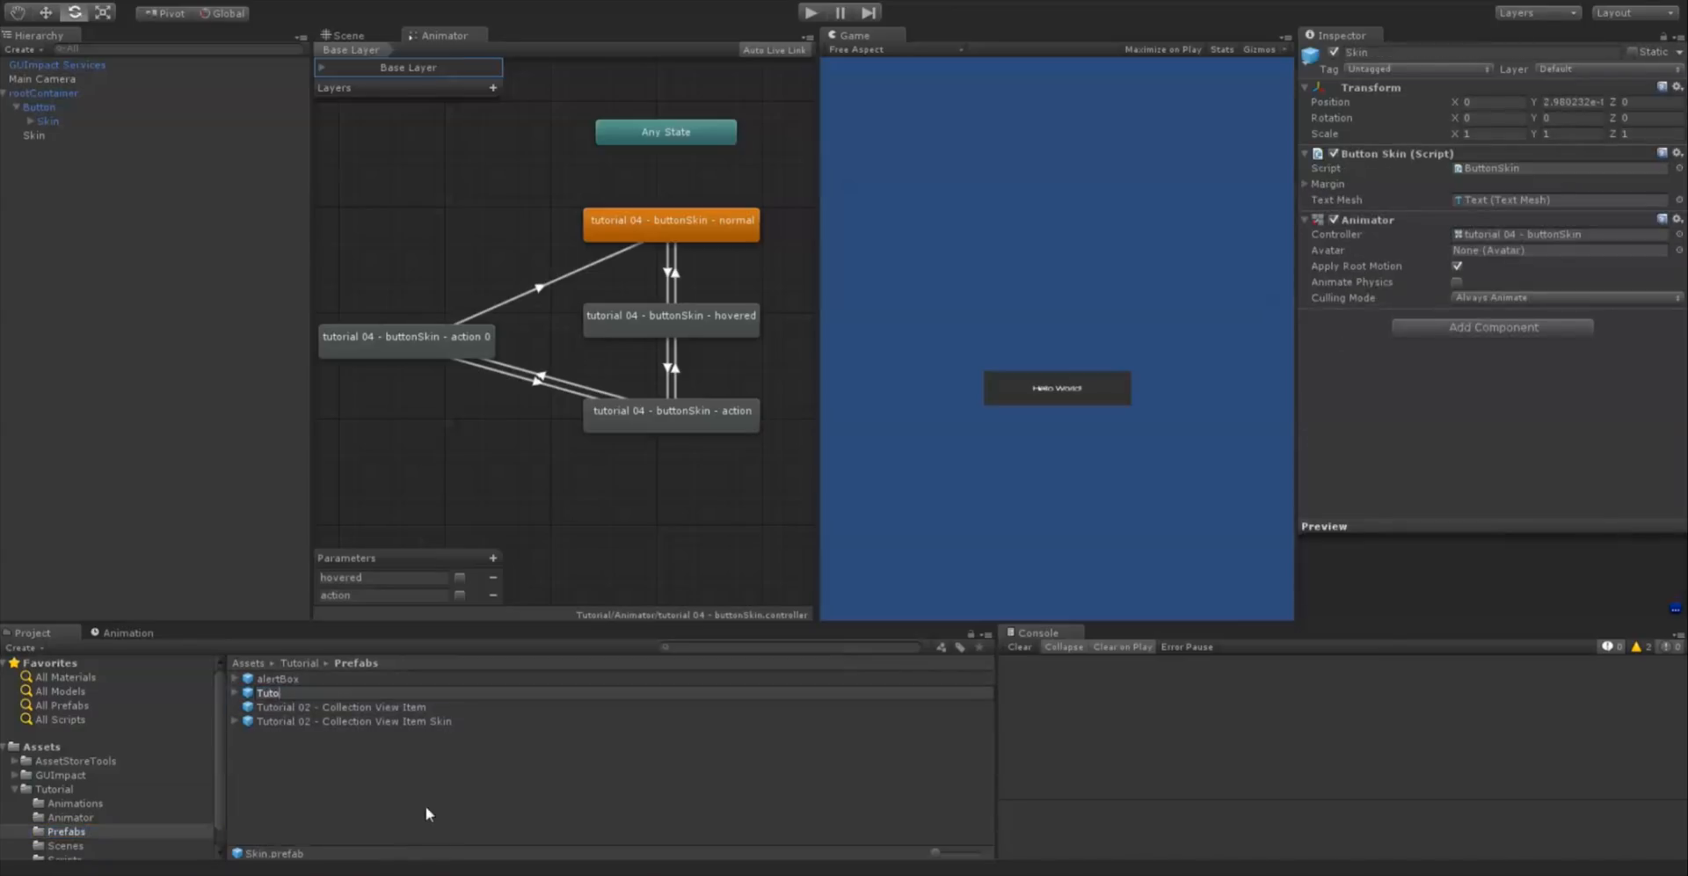
{"action": "type", "text": "rial 04 - buttonSkin"}
{"action": "key", "text": "Return"}
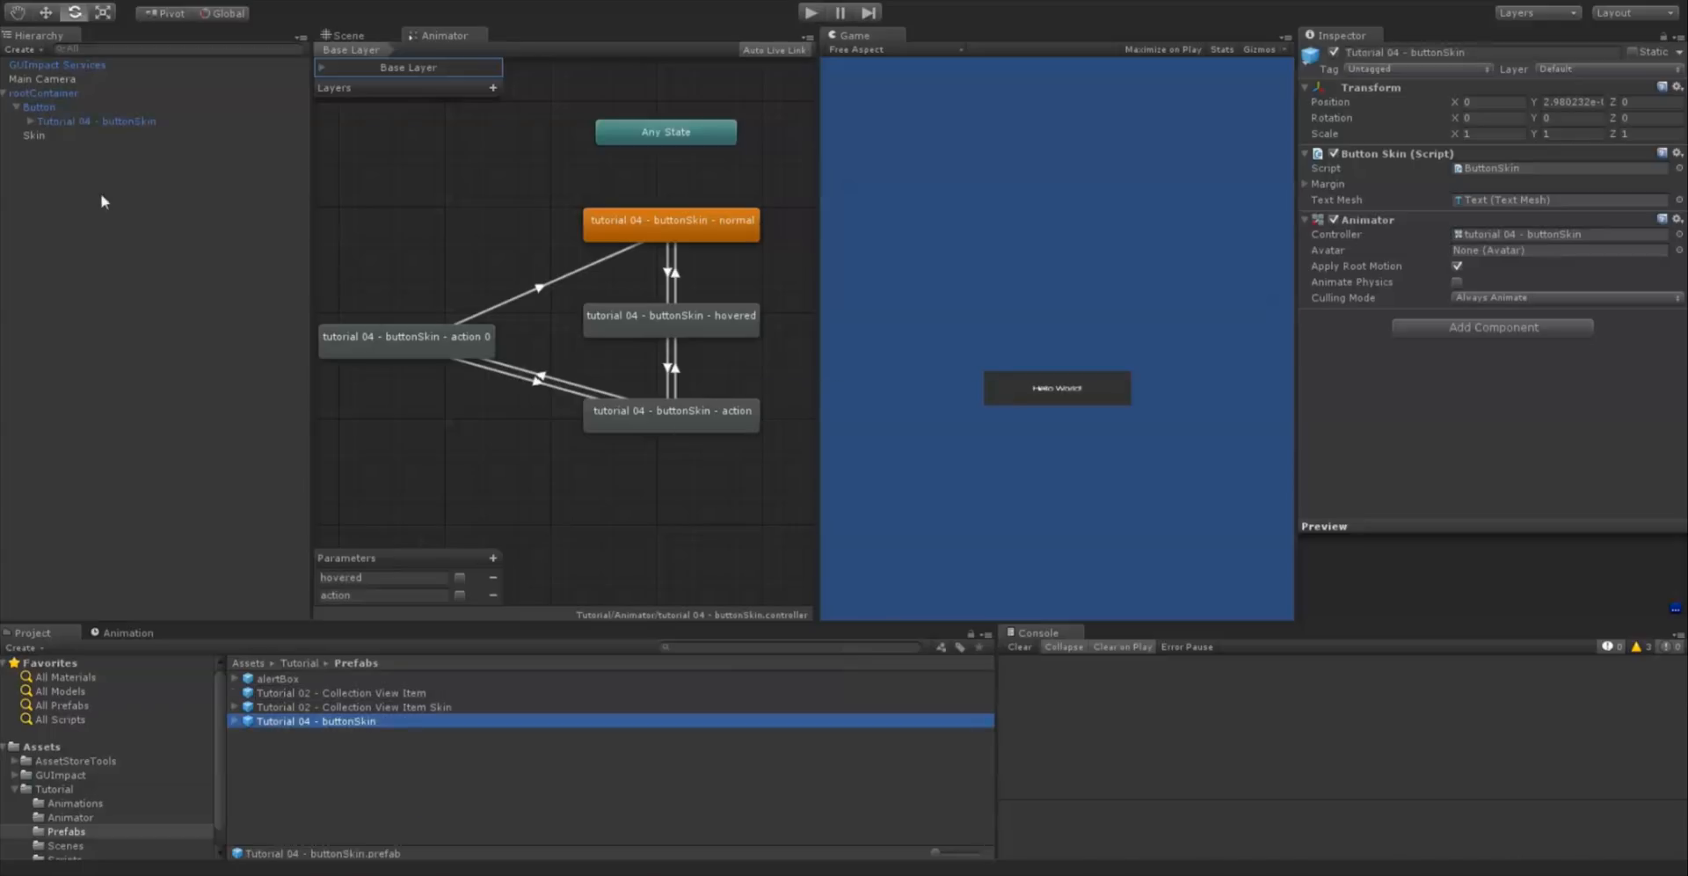
Rename the prefab instance under the Button in the scene hierarchy as Skin
{"action": "left_click", "coordinate": [113, 124]}
{"action": "left_click", "coordinate": [112, 127]}
{"action": "type", "text": "Skin"}
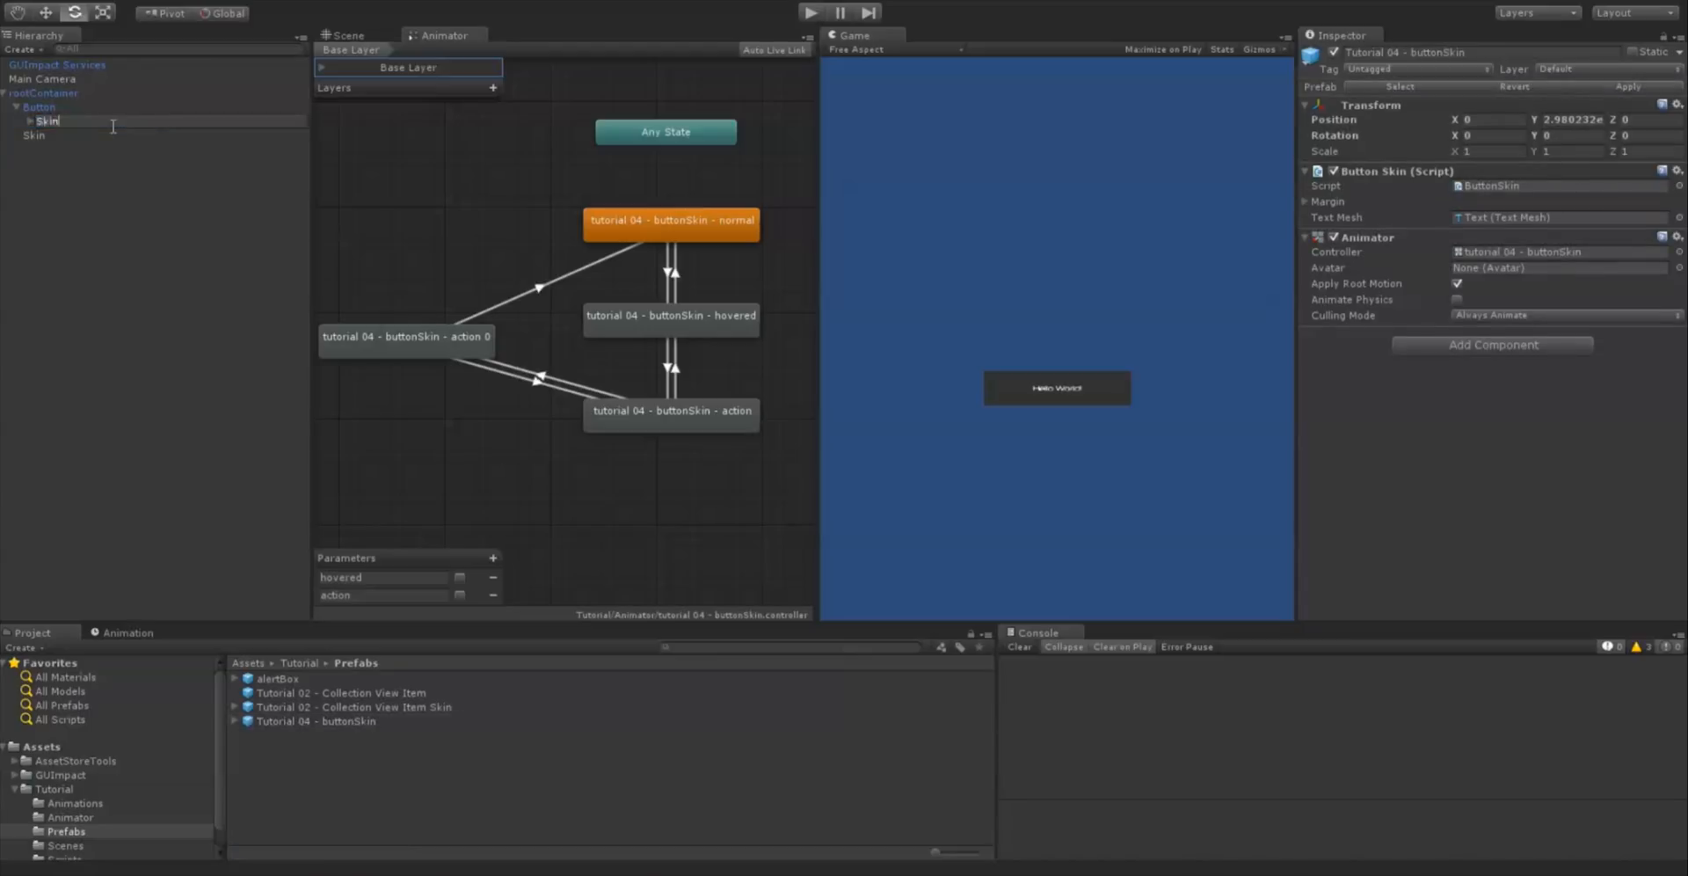
{"action": "key", "text": "Return"}
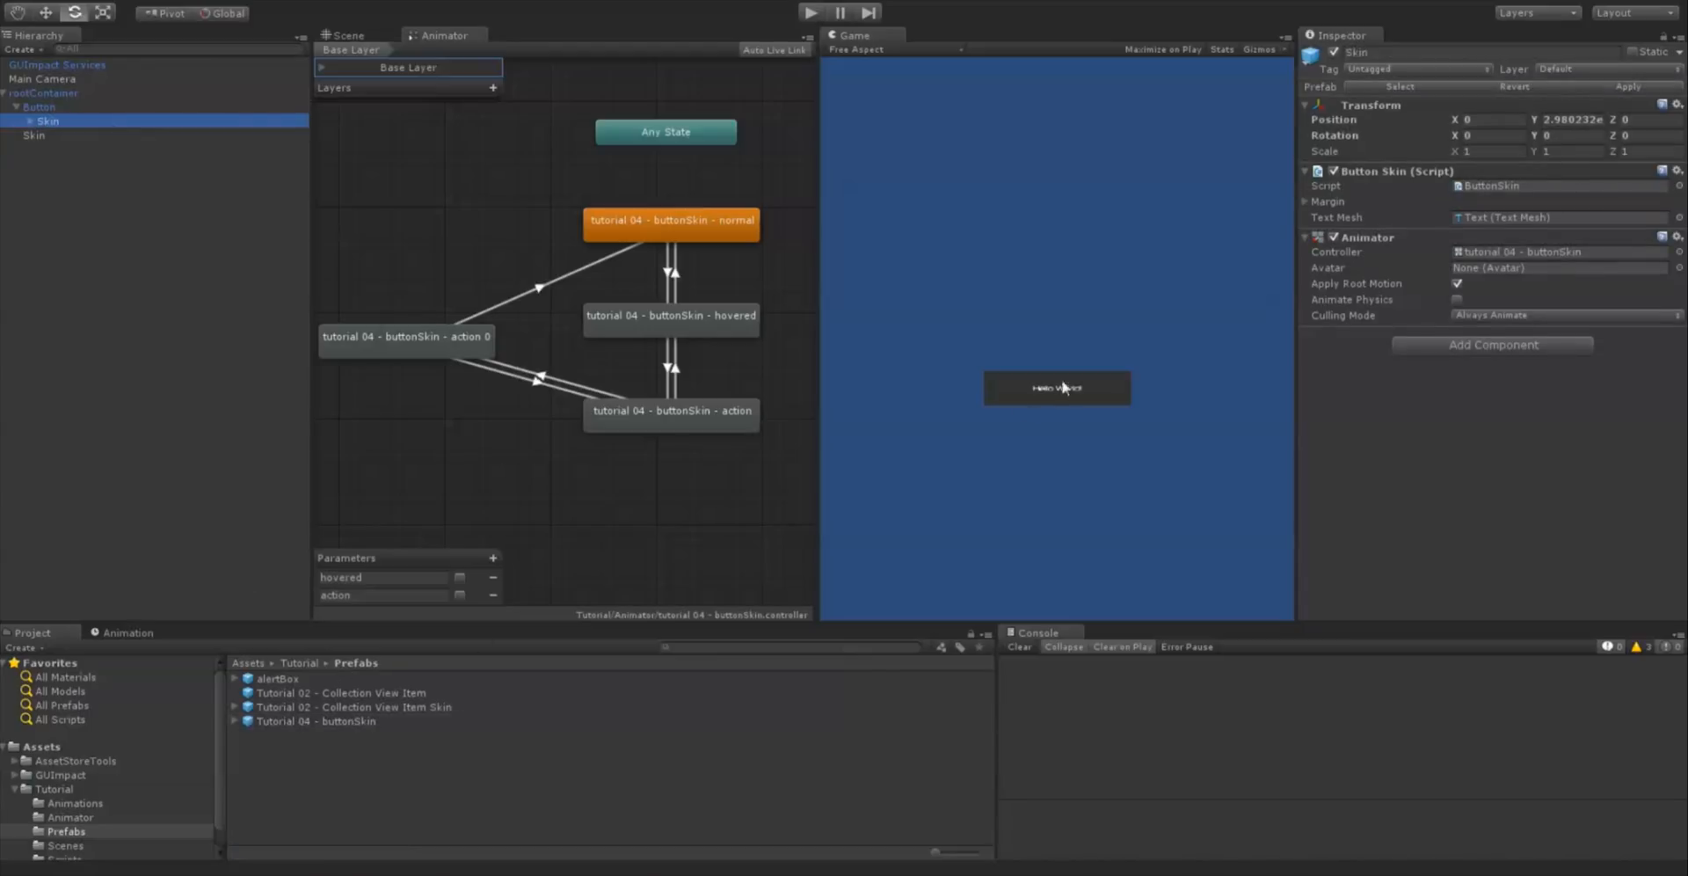
Add a second Button from the GUImpact Prefabs Elements folder to the rootContainer
{"action": "left_click", "coordinate": [44, 789]}
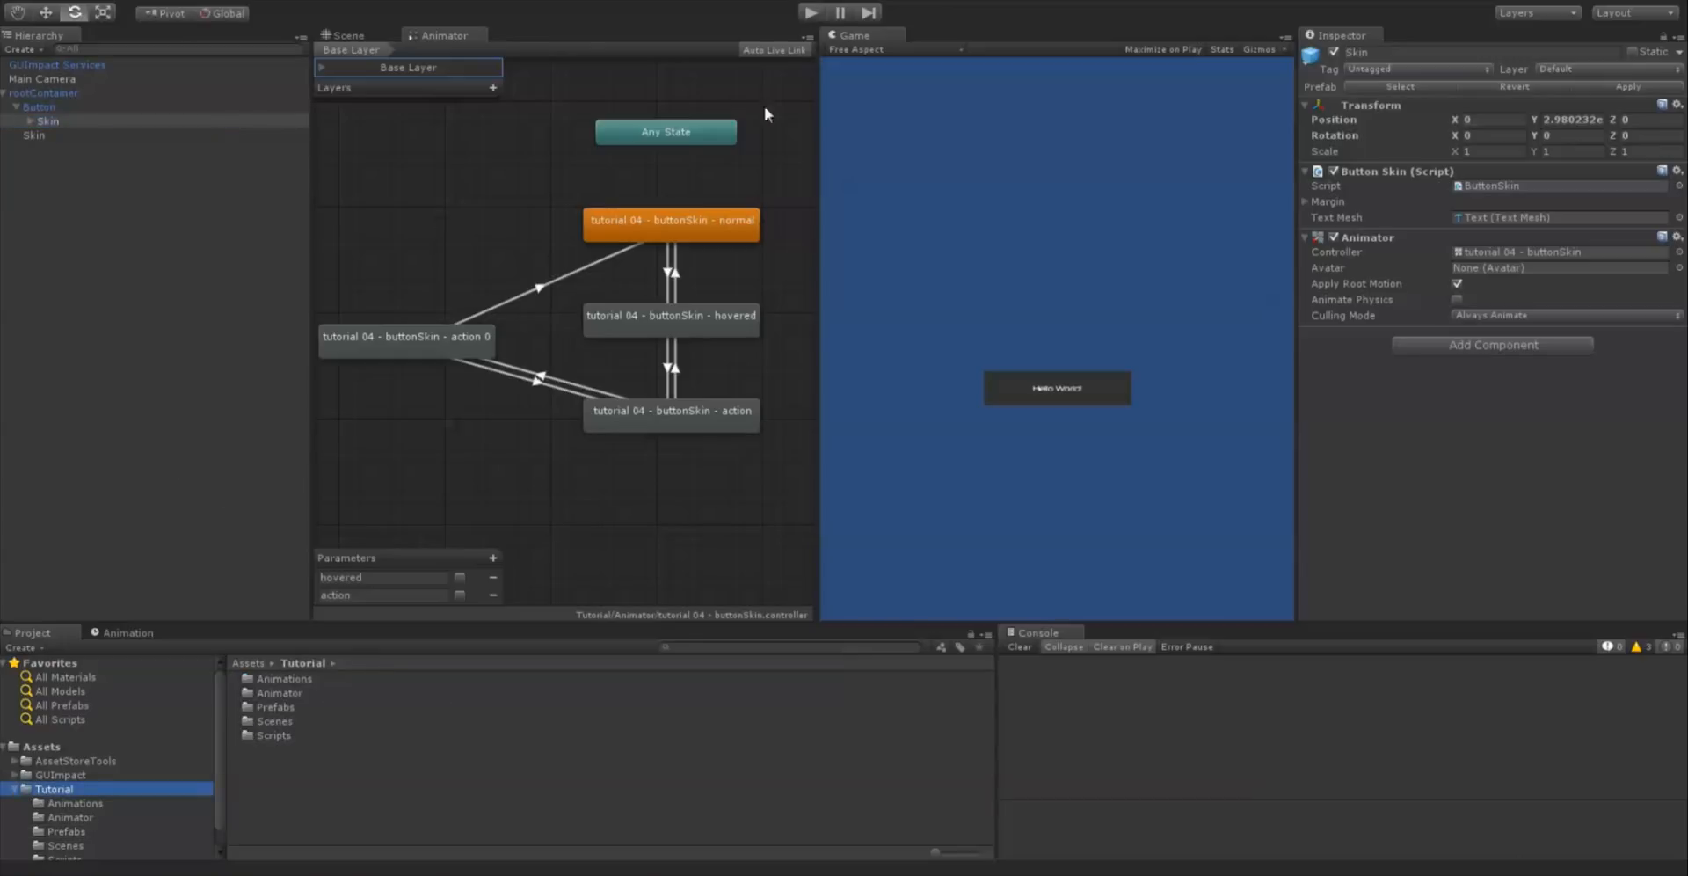
{"action": "left_click", "coordinate": [359, 34]}
{"action": "right_click_drag", "start_coordinate": [480, 410], "coordinate": [601, 410]}
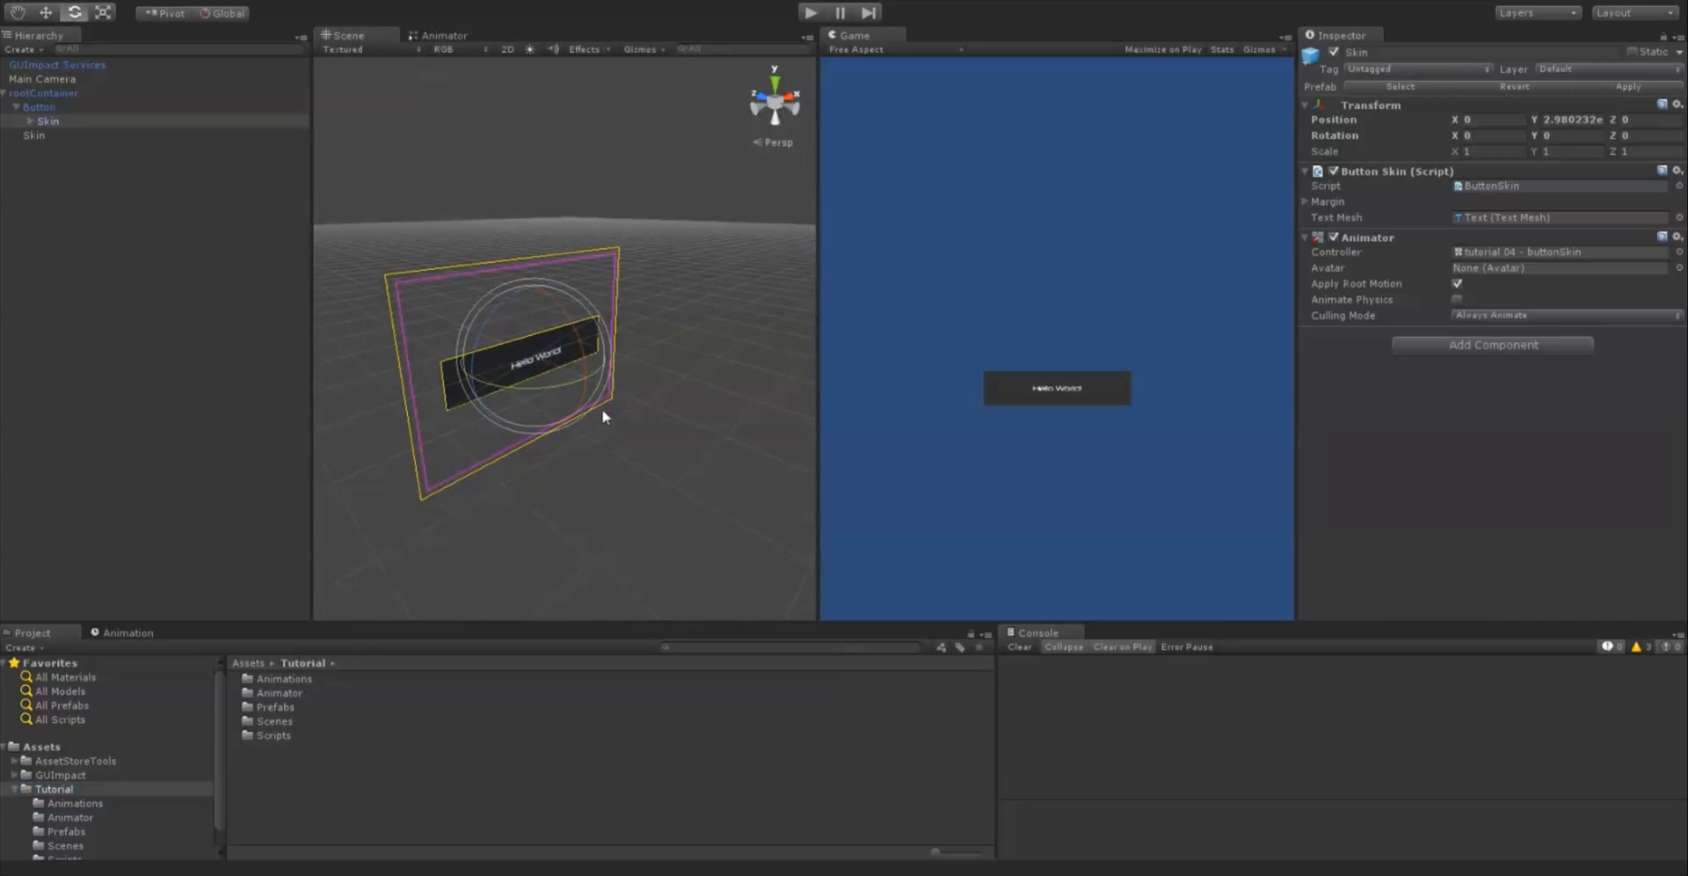
{"action": "left_click", "coordinate": [15, 775]}
{"action": "left_click", "coordinate": [28, 817]}
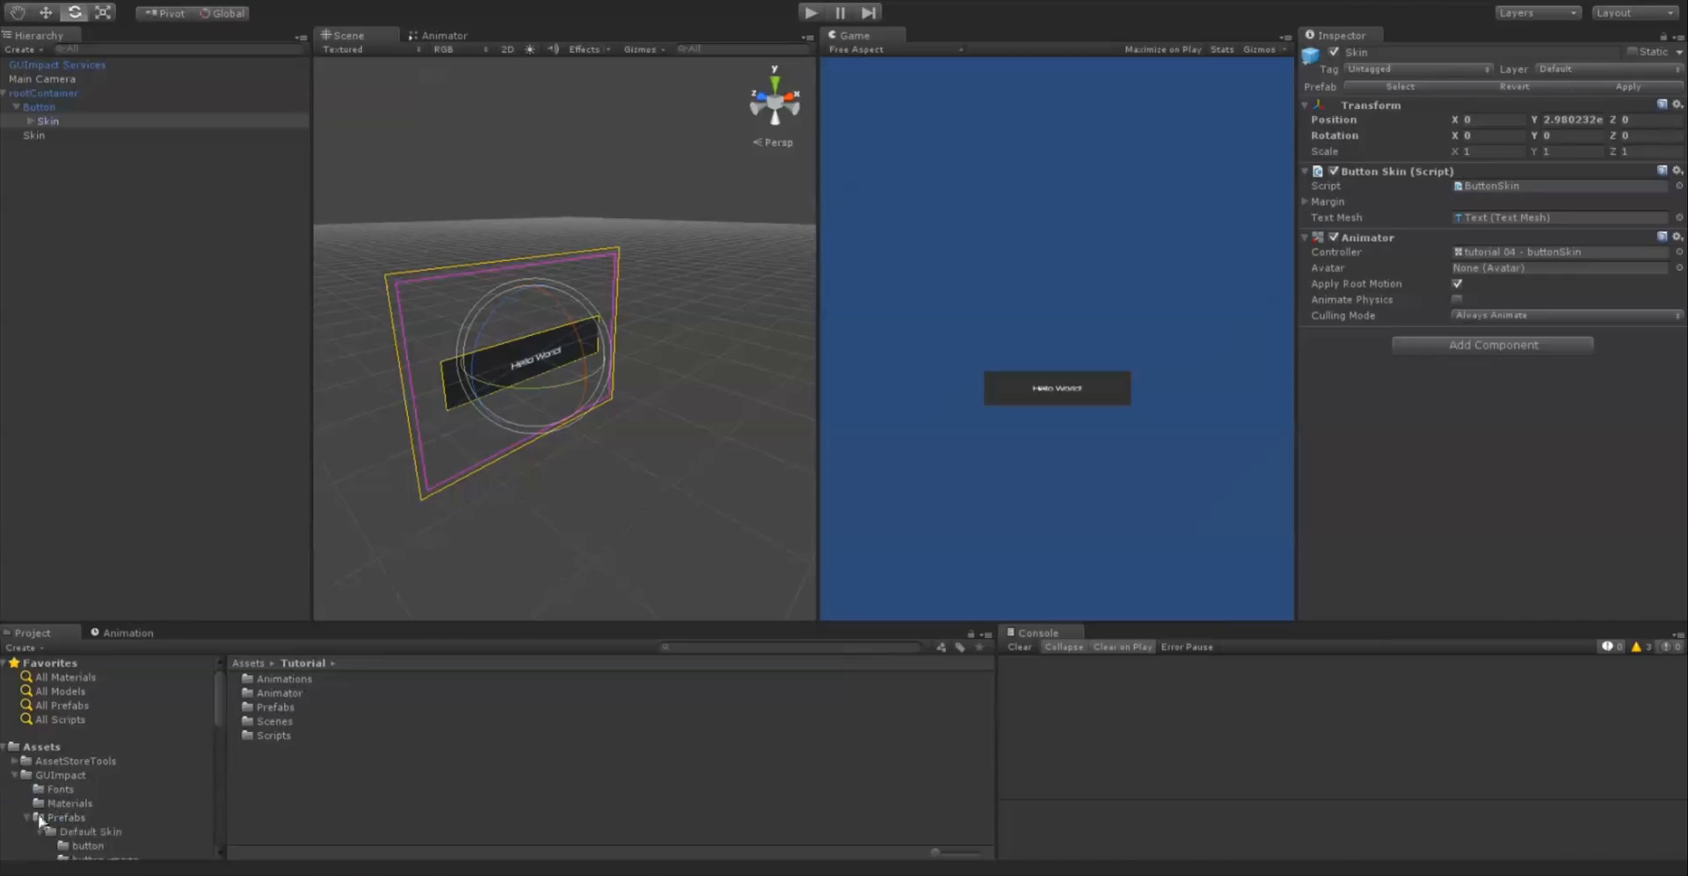
{"action": "scroll", "coordinate": [88, 847], "scroll_direction": "down", "scroll_amount": 3}
{"action": "left_click", "coordinate": [39, 725]}
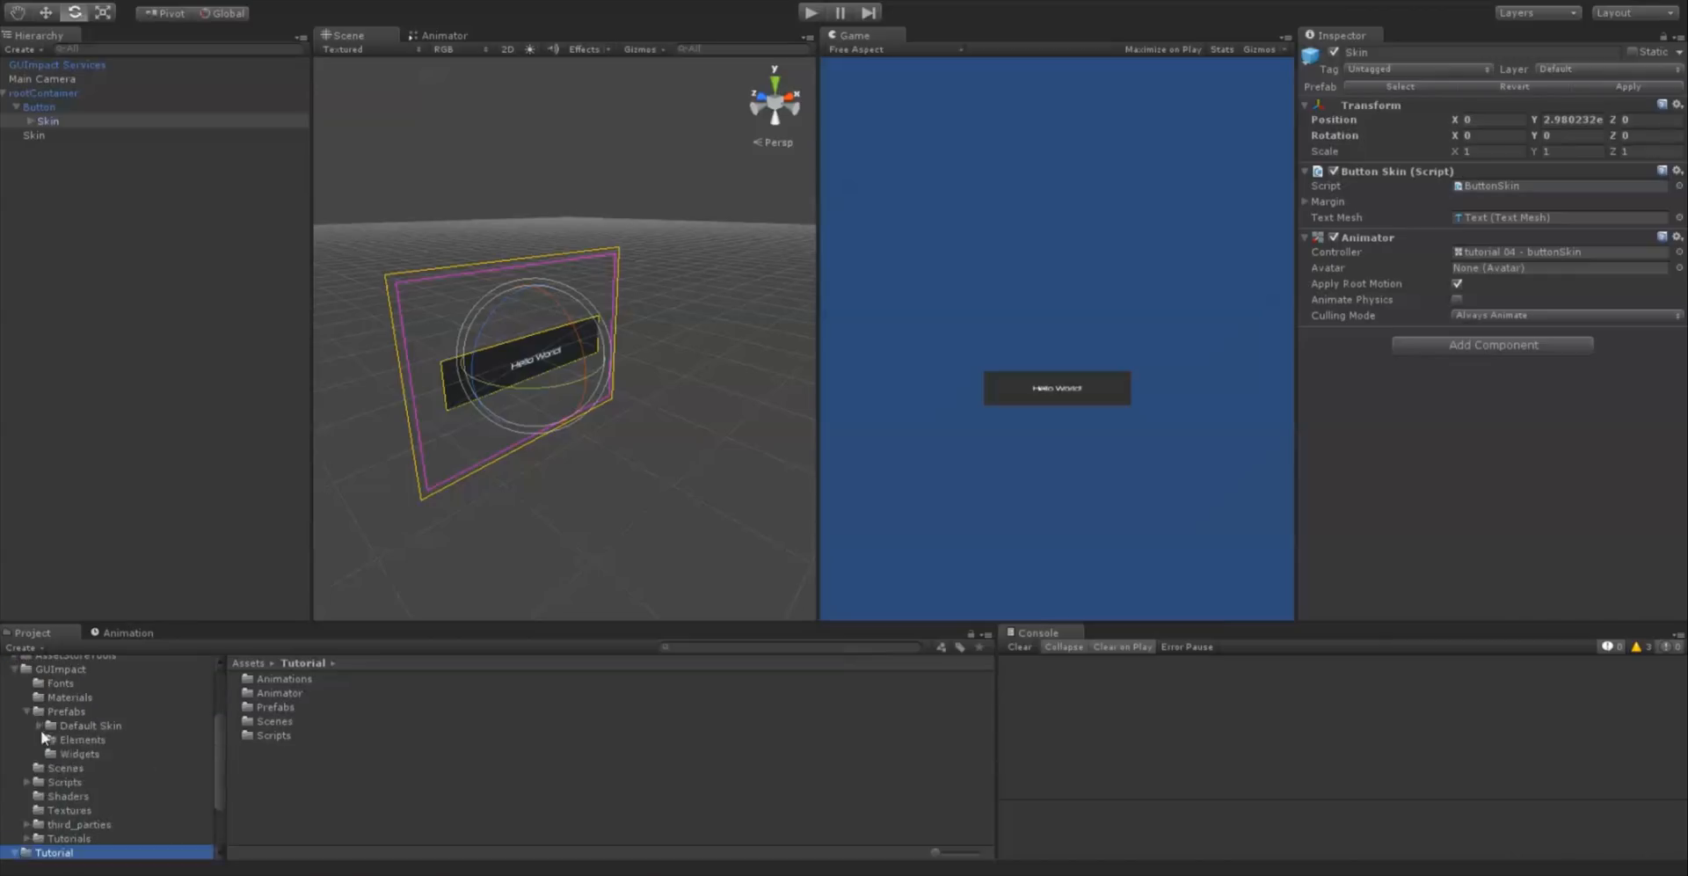
{"action": "left_click", "coordinate": [72, 739]}
{"action": "left_click", "coordinate": [298, 680]}
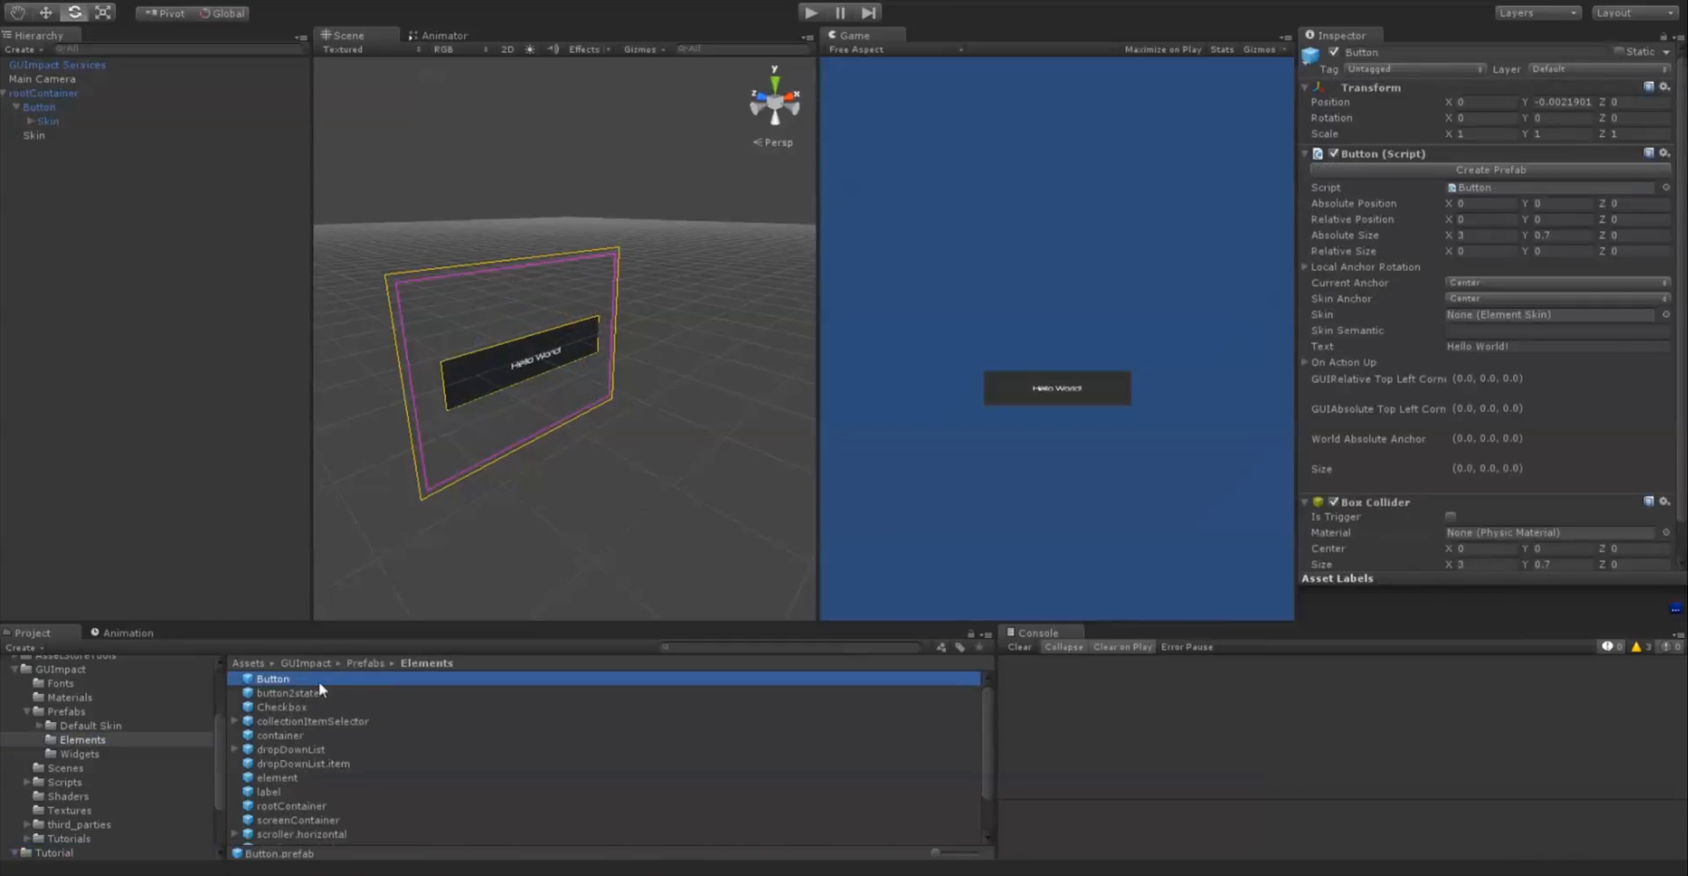
{"action": "left_click_drag", "start_coordinate": [318, 680], "coordinate": [72, 95]}
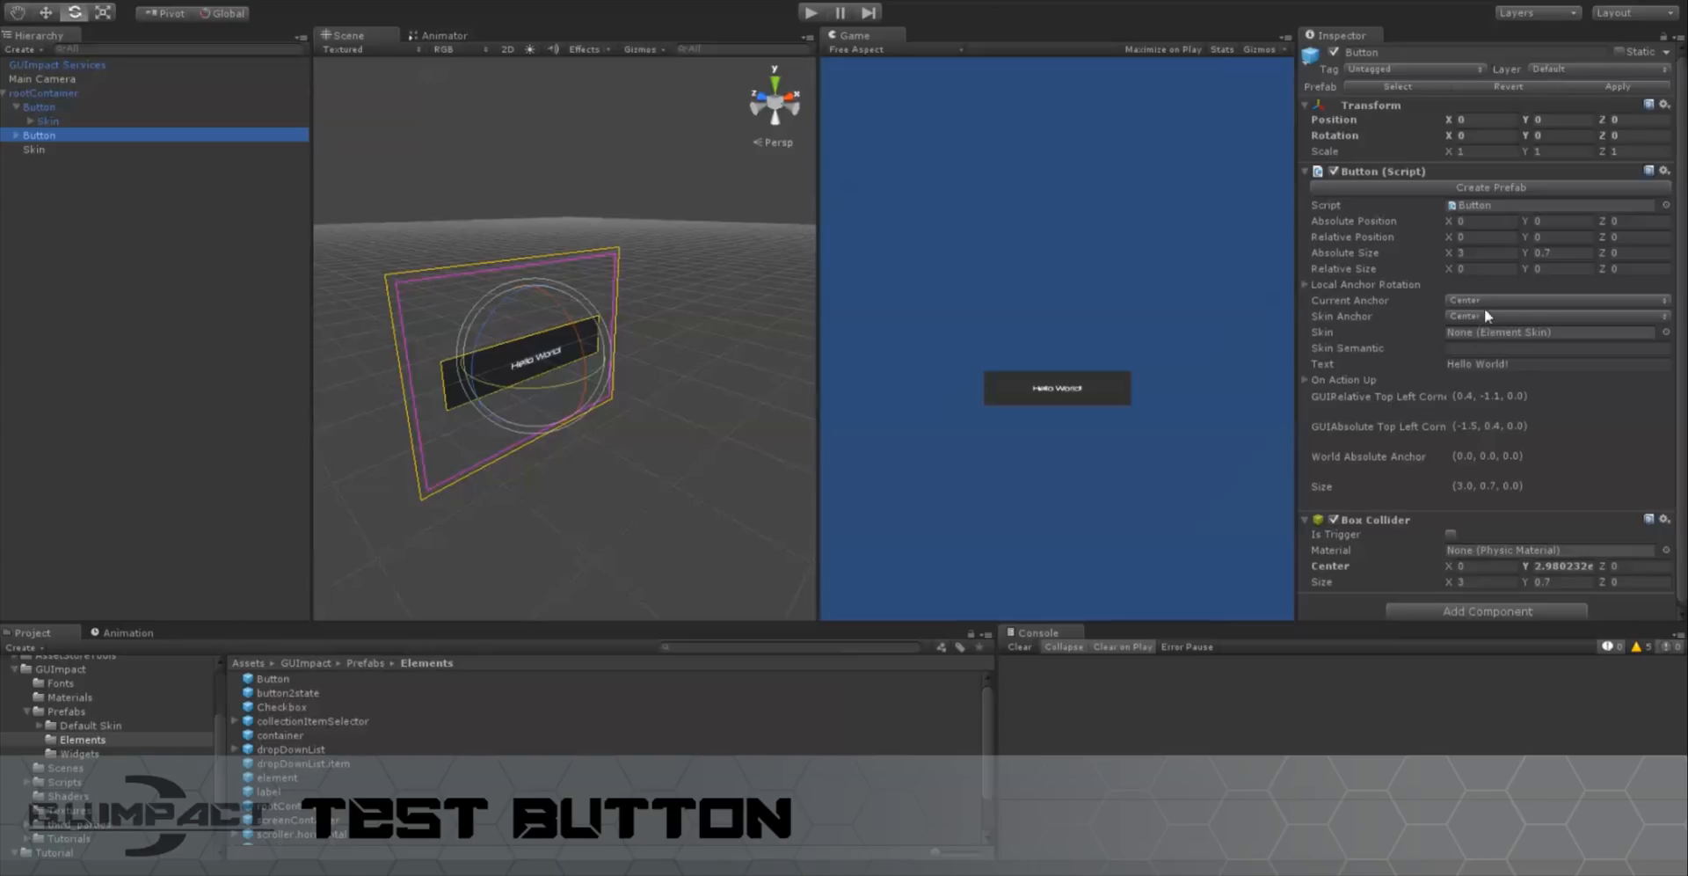
Set the second button's current anchor to Top and its absolute size X to 3.05
{"action": "left_click", "coordinate": [1481, 300]}
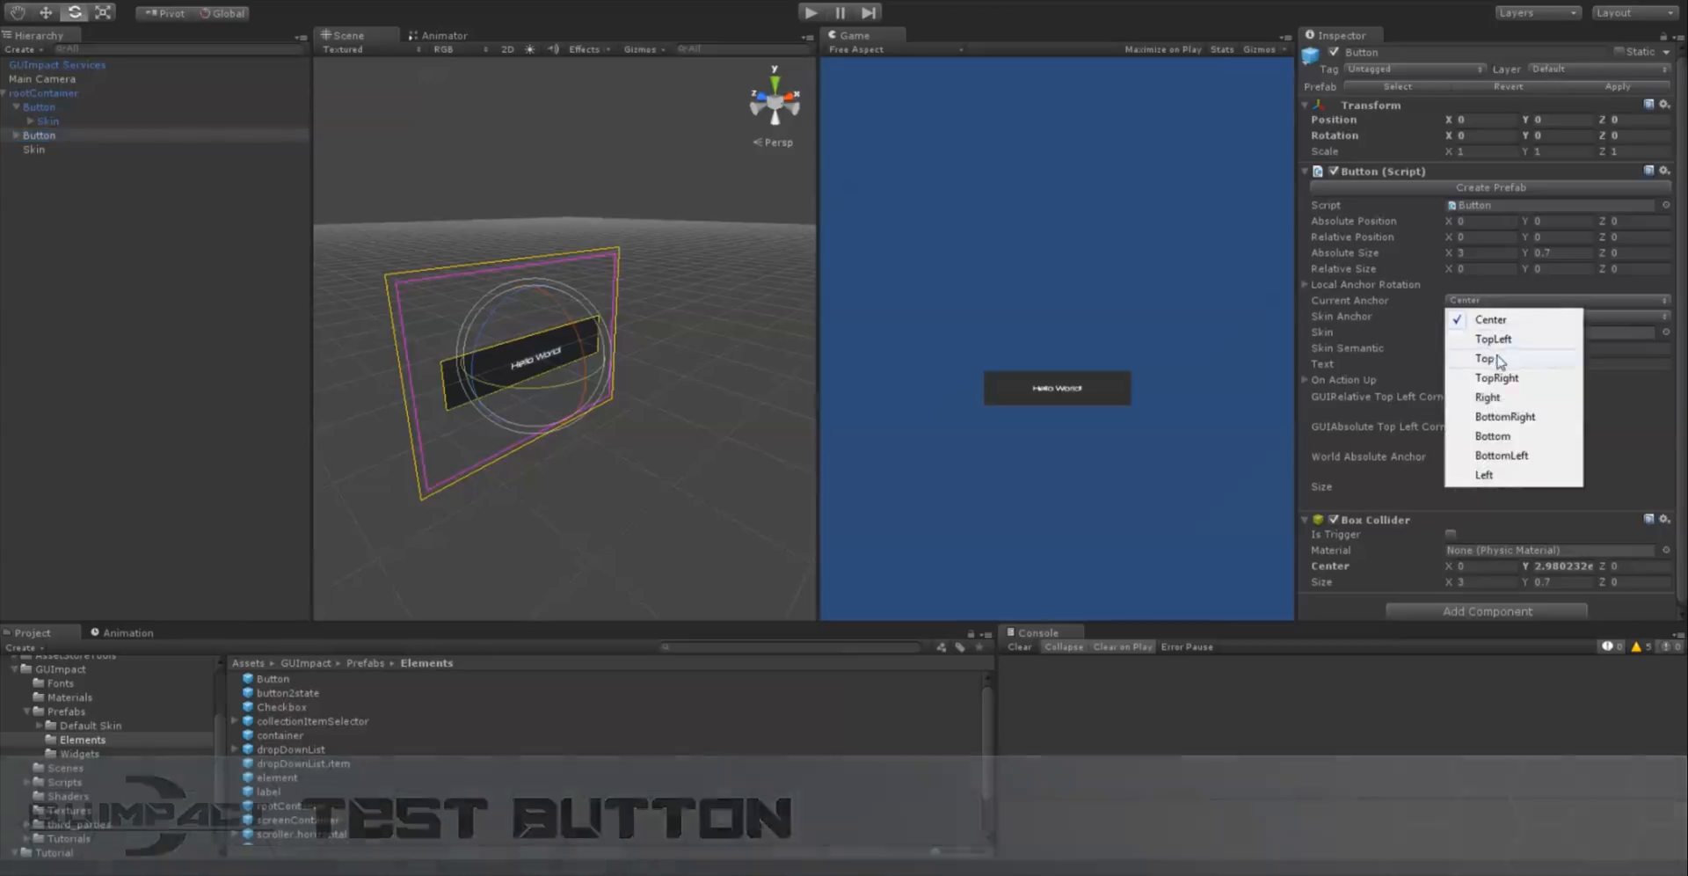
{"action": "left_click", "coordinate": [1498, 354]}
{"action": "left_click", "coordinate": [1459, 253]}
{"action": "type", "text": "3.15"}
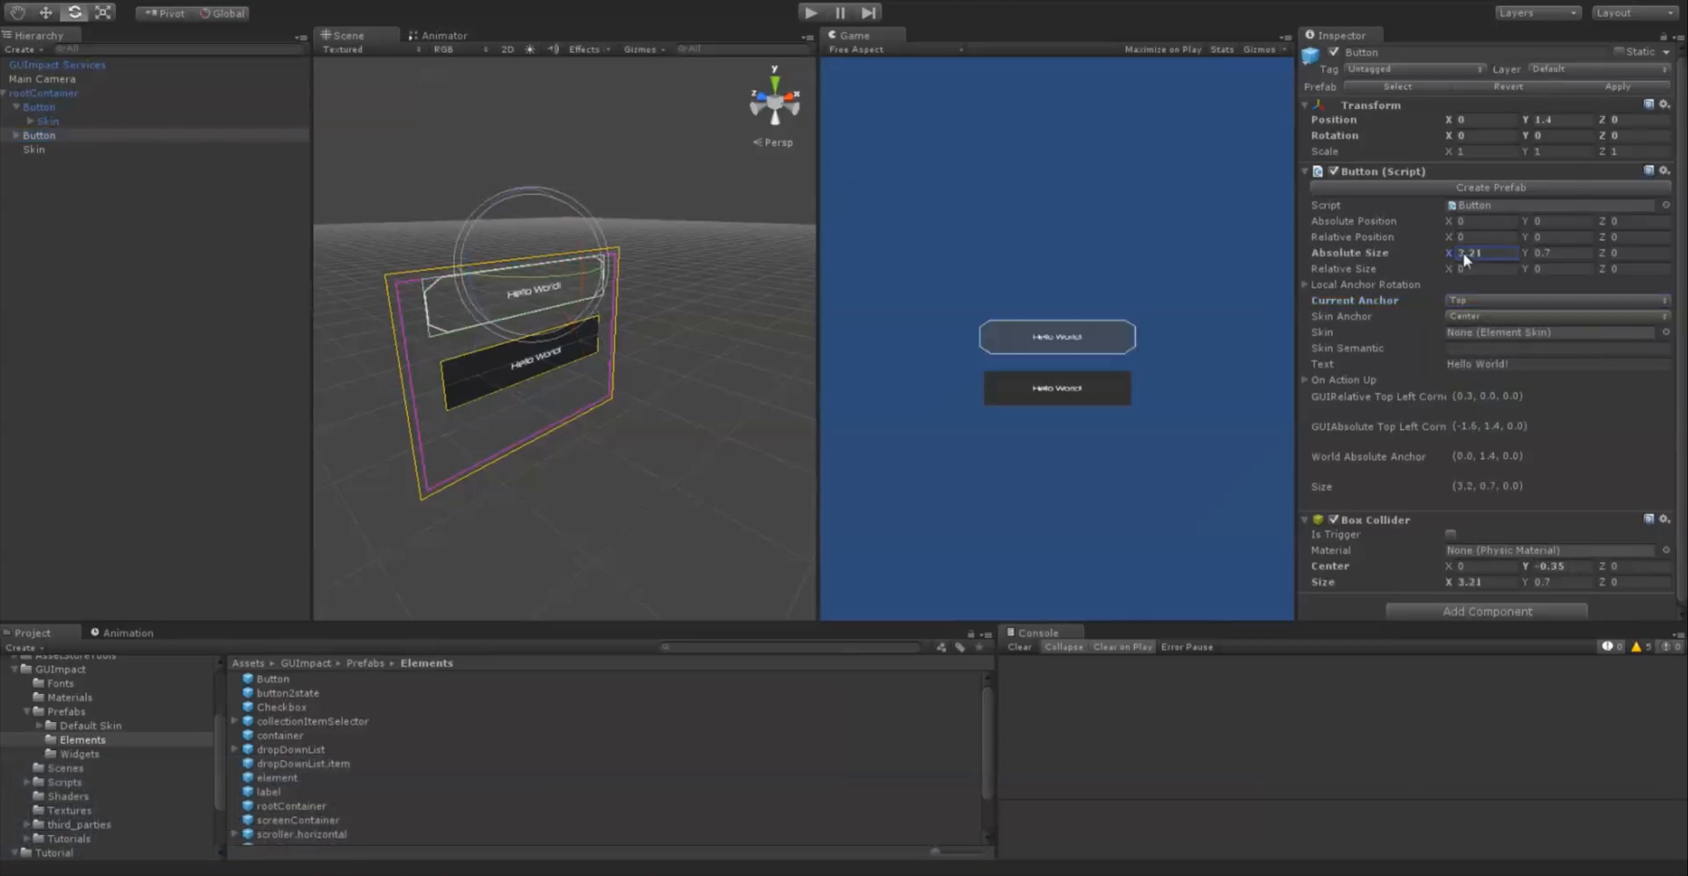
{"action": "key", "text": "BackSpace"}
{"action": "key", "text": "BackSpace"}
{"action": "type", "text": "05"}
{"action": "mouse_move", "coordinate": [547, 334]}
{"action": "left_mouse_down", "text": "alt"}
{"action": "mouse_move", "coordinate": [517, 293]}
{"action": "mouse_move", "coordinate": [695, 359]}
{"action": "mouse_move", "coordinate": [761, 323]}
{"action": "mouse_move", "coordinate": [641, 302]}
{"action": "mouse_move", "coordinate": [641, 320]}
{"action": "mouse_move", "coordinate": [510, 392]}
{"action": "mouse_move", "coordinate": [588, 397]}
{"action": "mouse_move", "coordinate": [562, 336]}
{"action": "left_mouse_up", "text": "alt"}
{"action": "key", "text": "e"}
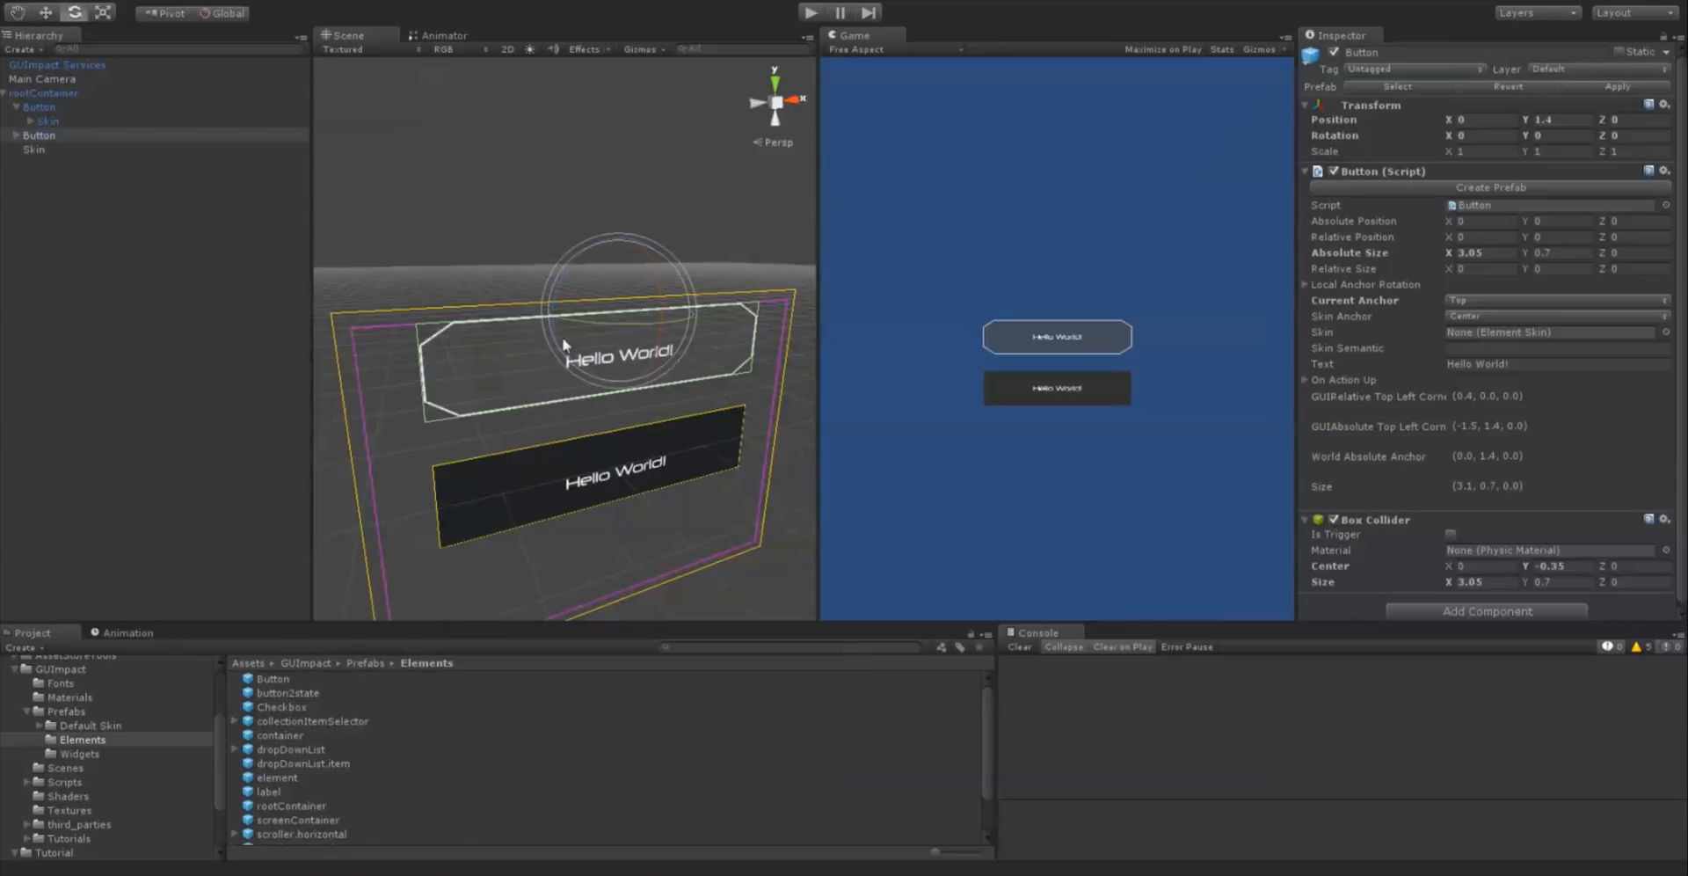
Assign the Tutorial 04 - buttonSkin prefab as the second button's skin and set its absolute size X to 3
{"action": "left_click_drag", "start_coordinate": [24, 151], "coordinate": [77, 144]}
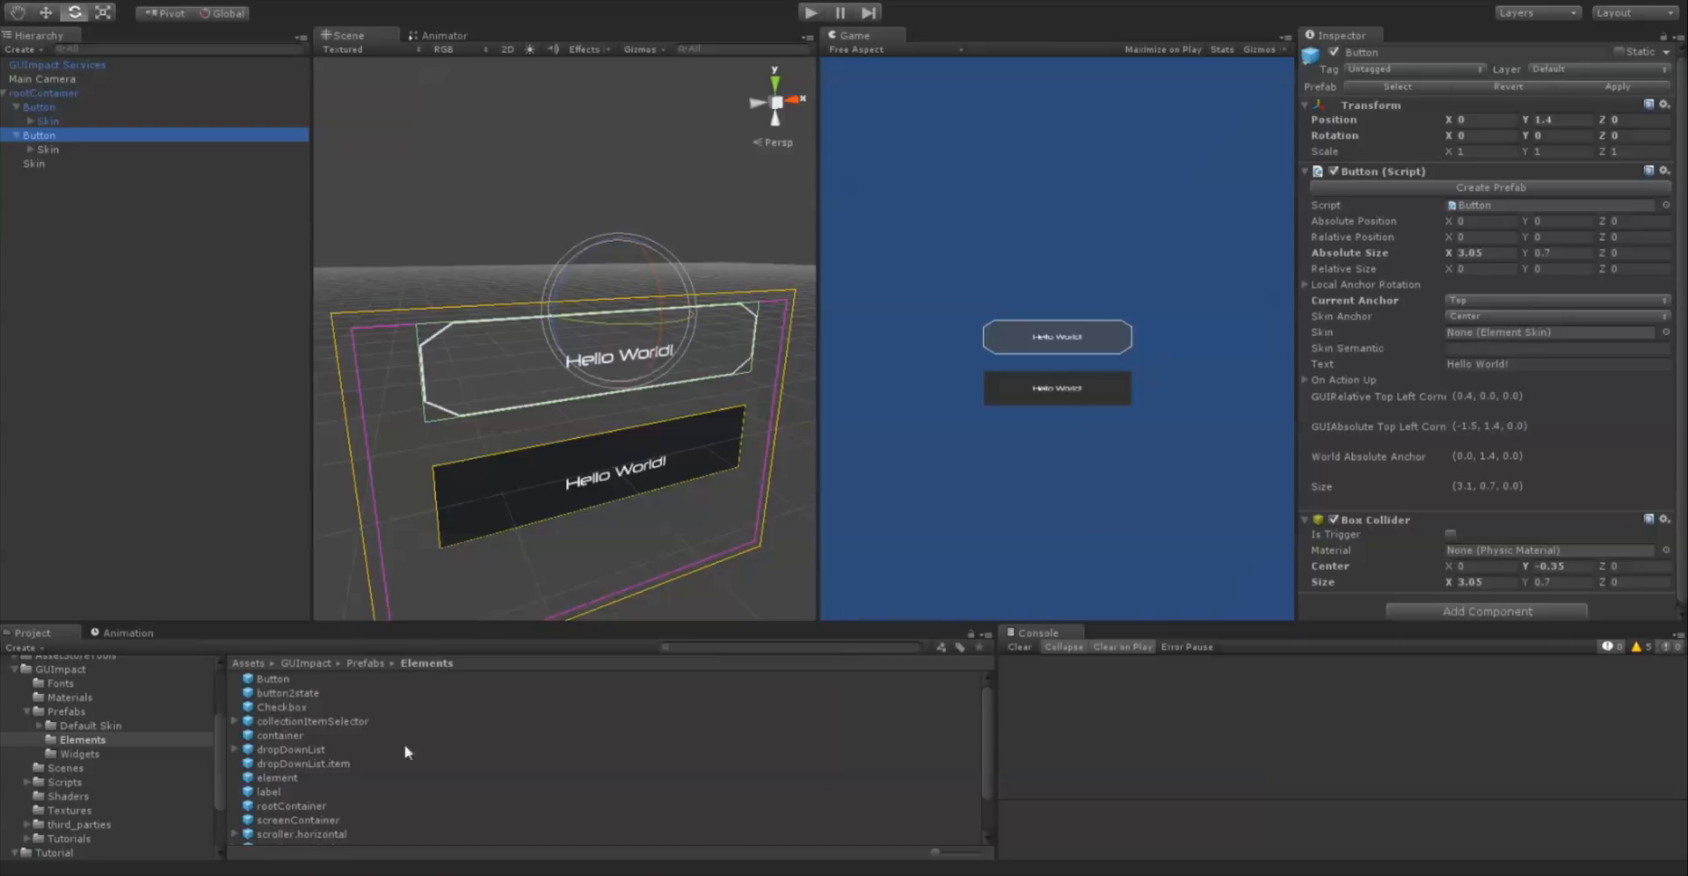
{"action": "scroll", "coordinate": [20, 684], "scroll_direction": "up", "scroll_amount": 3}
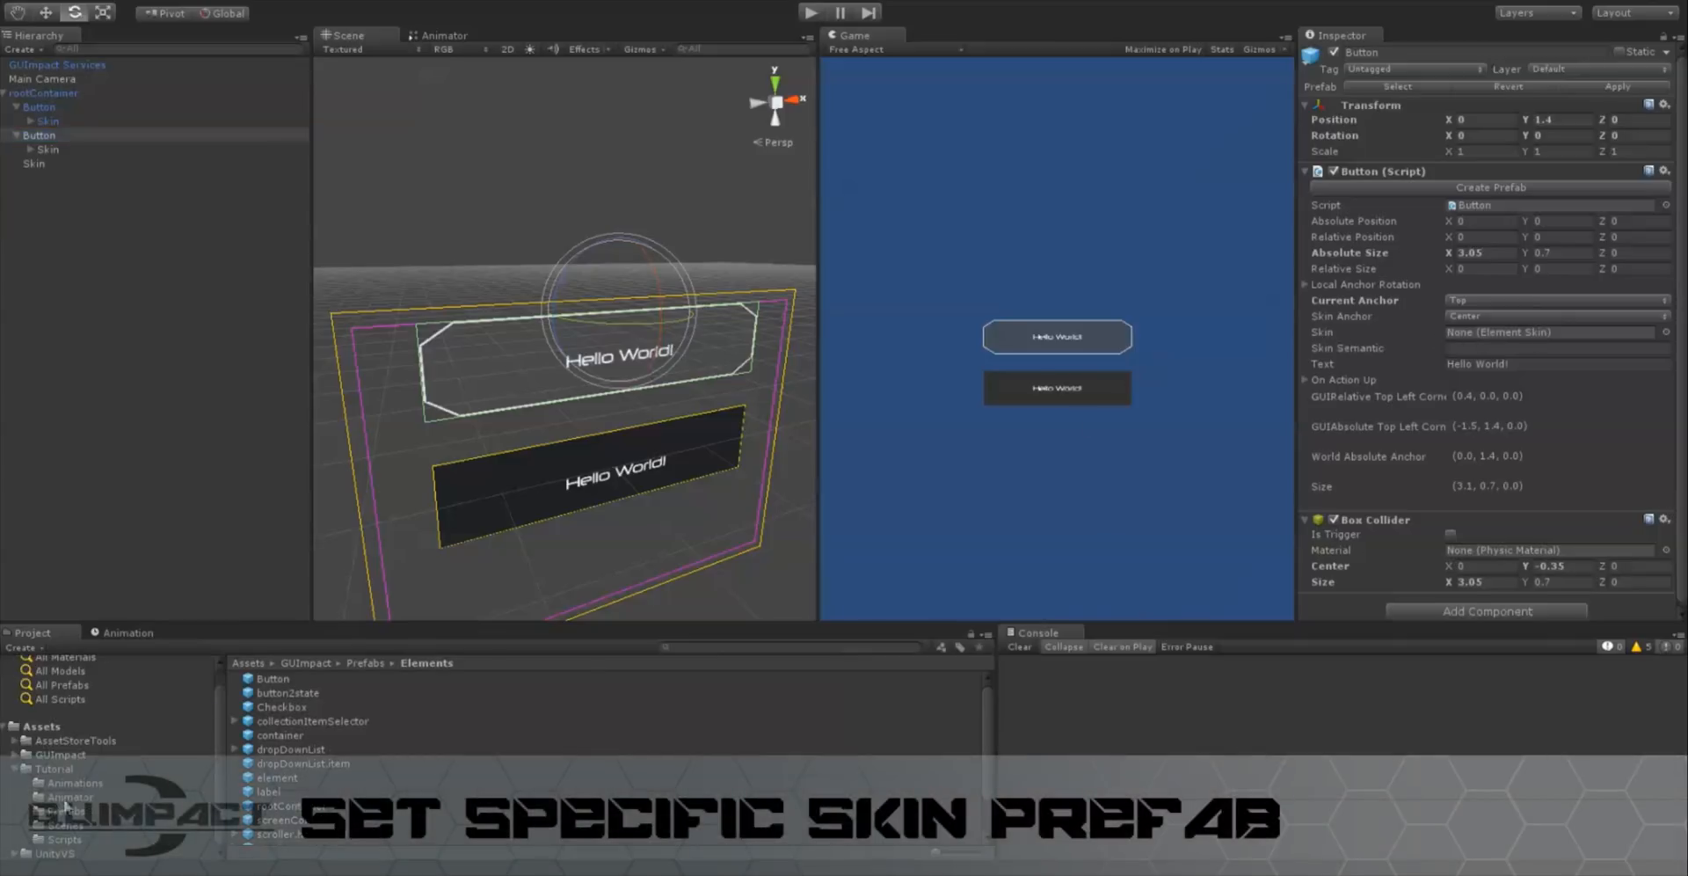
{"action": "left_click", "coordinate": [75, 811]}
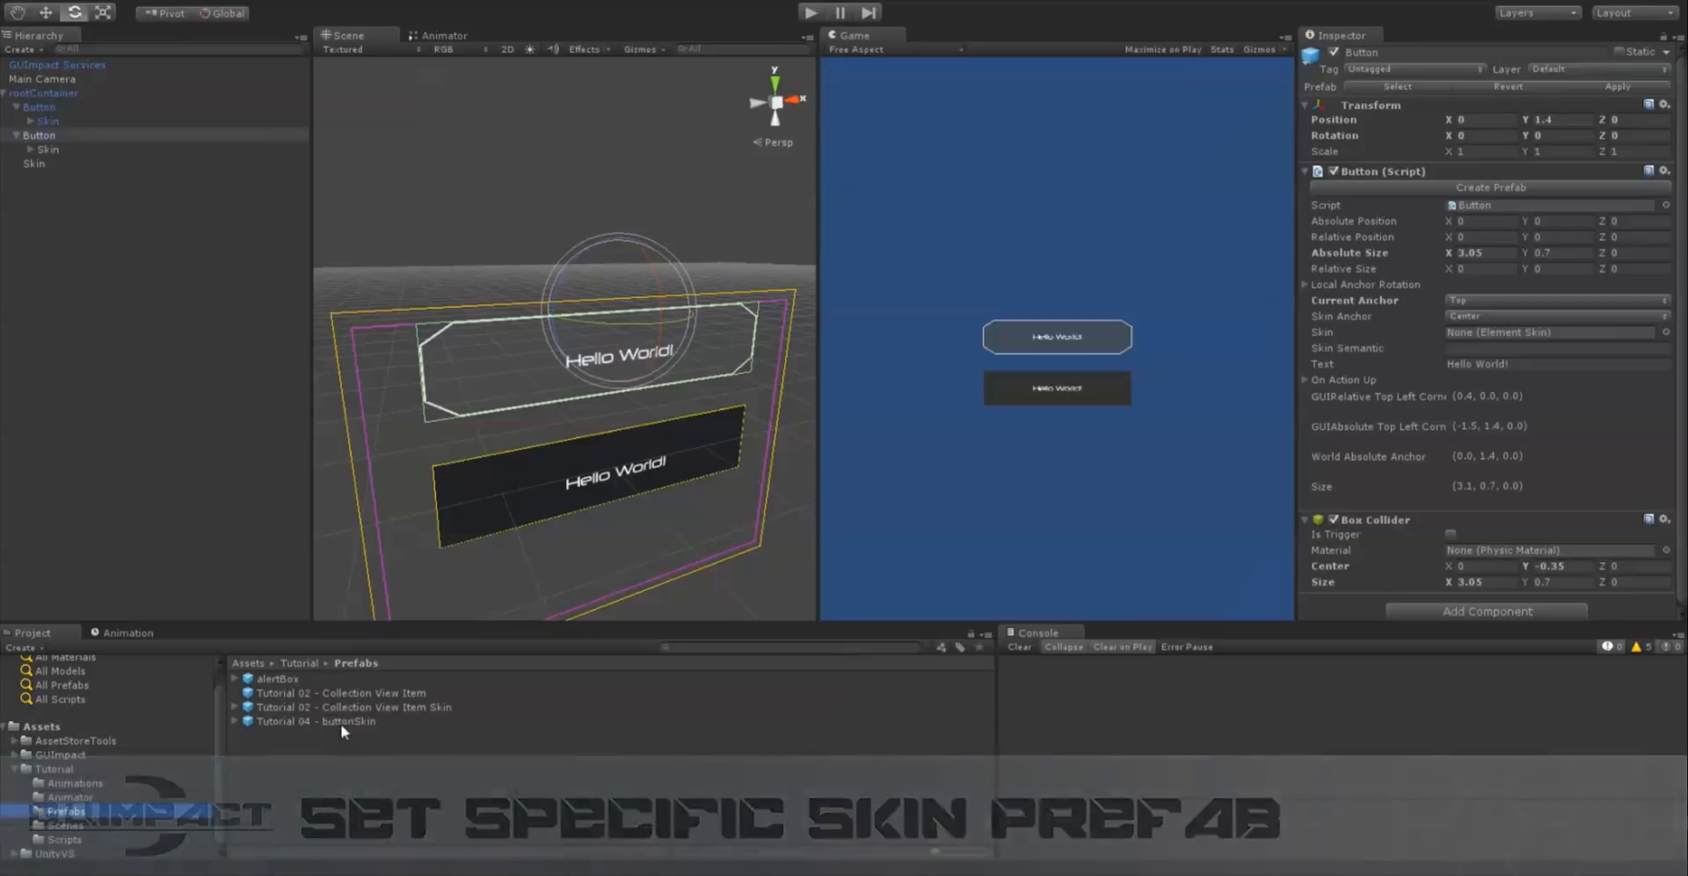
{"action": "left_click_drag", "start_coordinate": [338, 721], "coordinate": [1523, 341]}
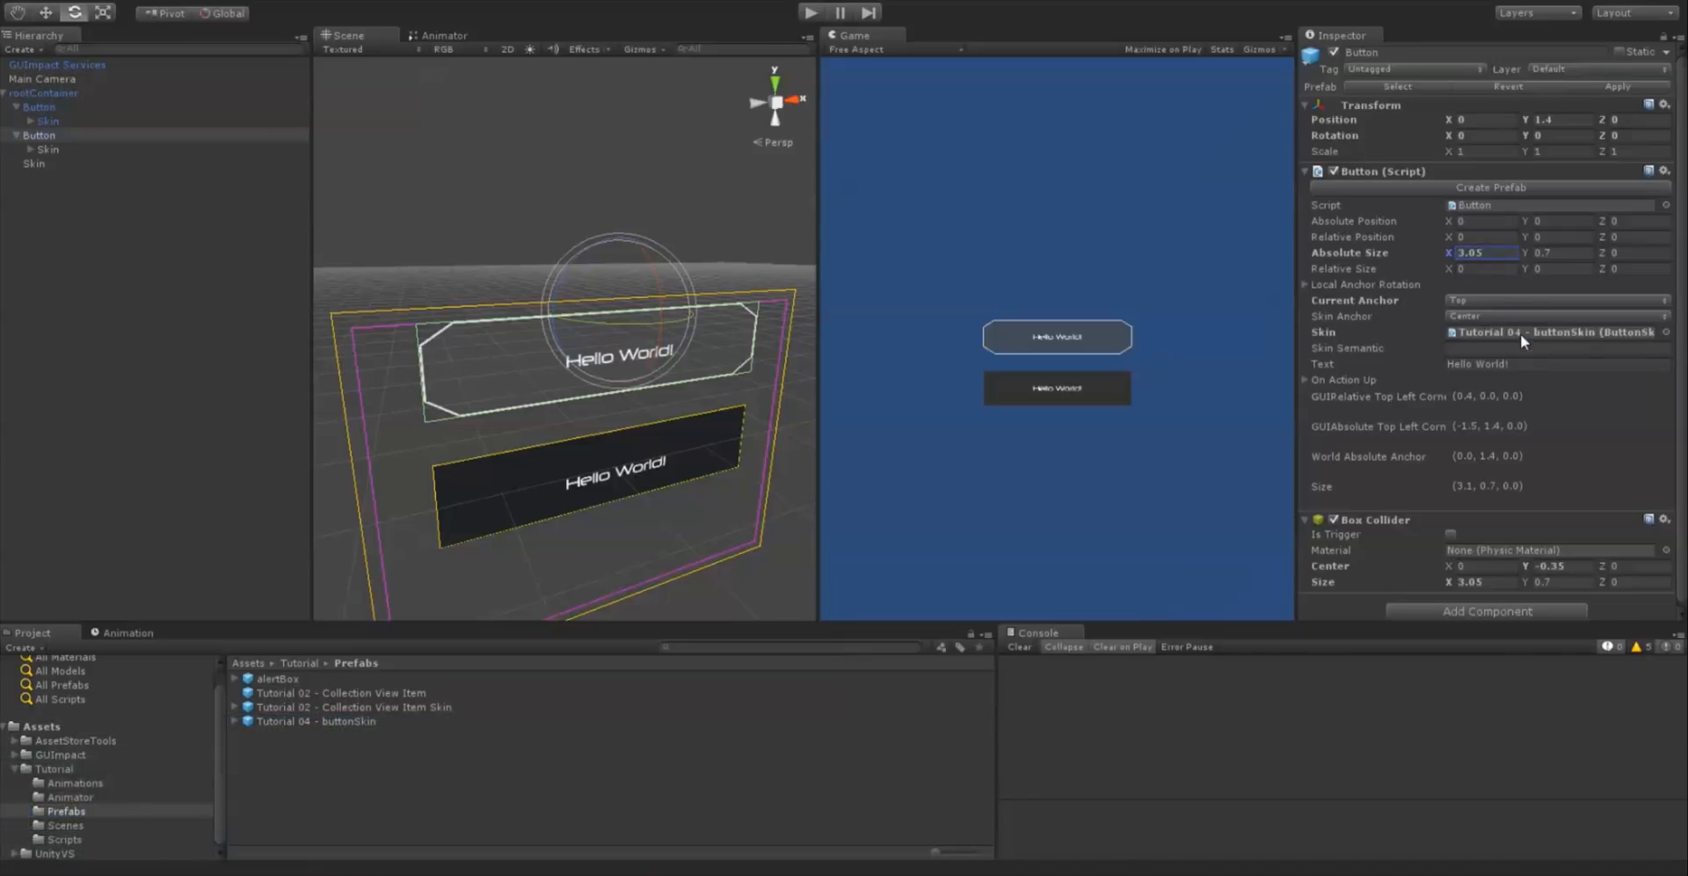
{"action": "left_click_drag", "start_coordinate": [1450, 253], "coordinate": [1461, 253]}
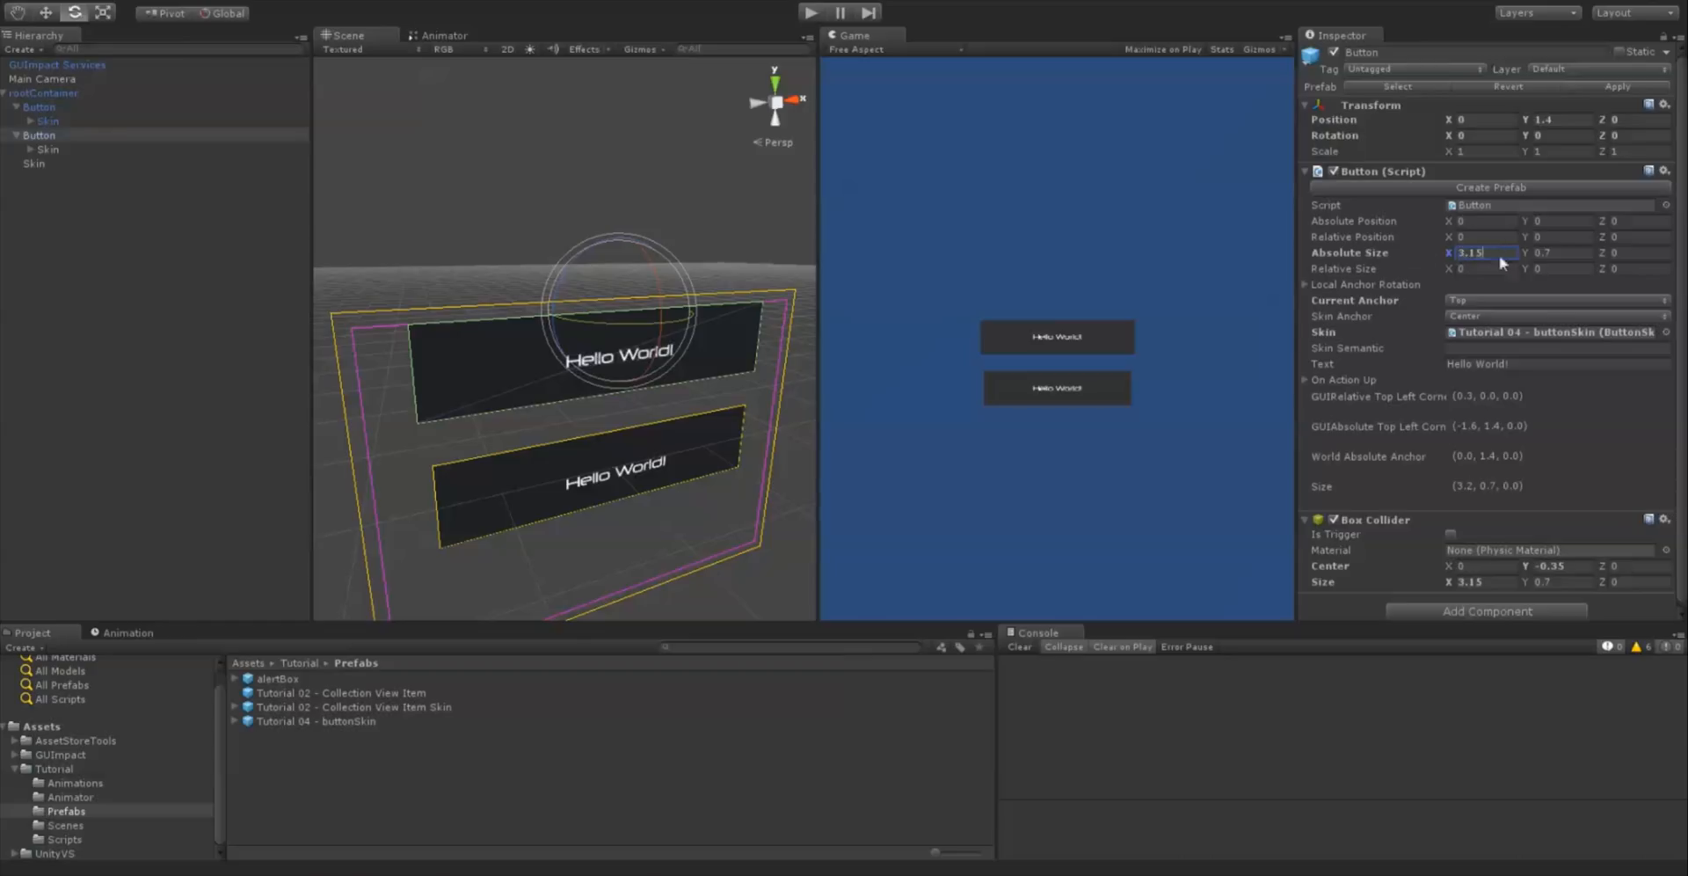
{"action": "type", "text": "3"}
Run the scene and trigger the hover and action animations on both Hello World buttons
{"action": "scroll", "coordinate": [551, 419], "scroll_direction": "up", "scroll_amount": 3}
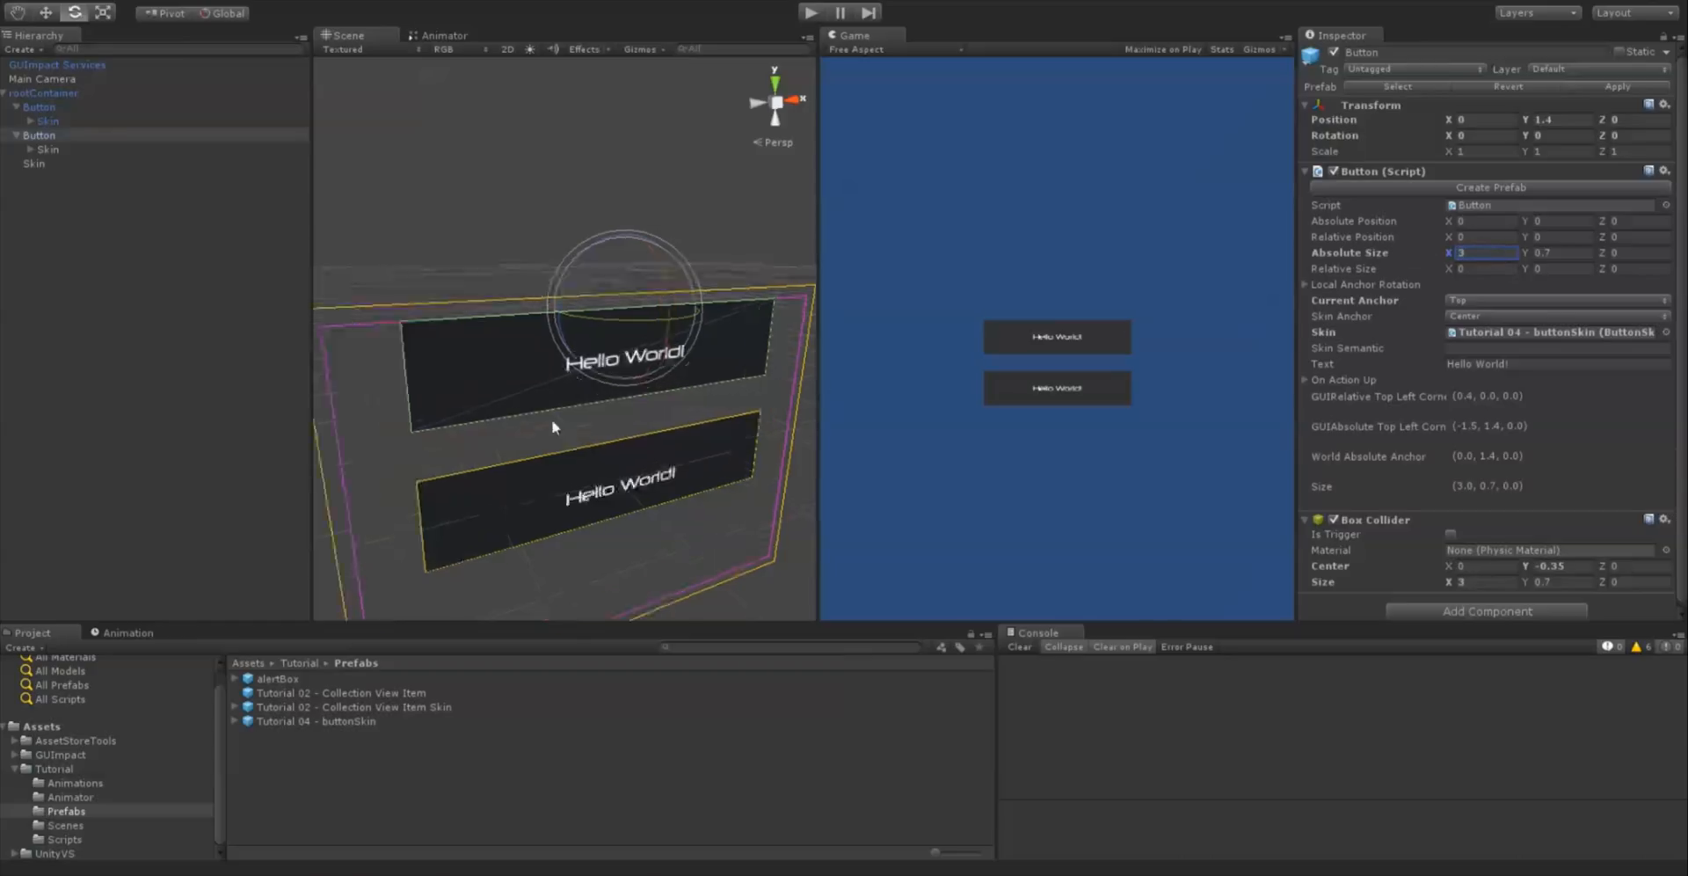
{"action": "left_click_drag", "start_coordinate": [533, 423], "coordinate": [668, 422], "text": "alt"}
{"action": "left_click", "coordinate": [810, 13]}
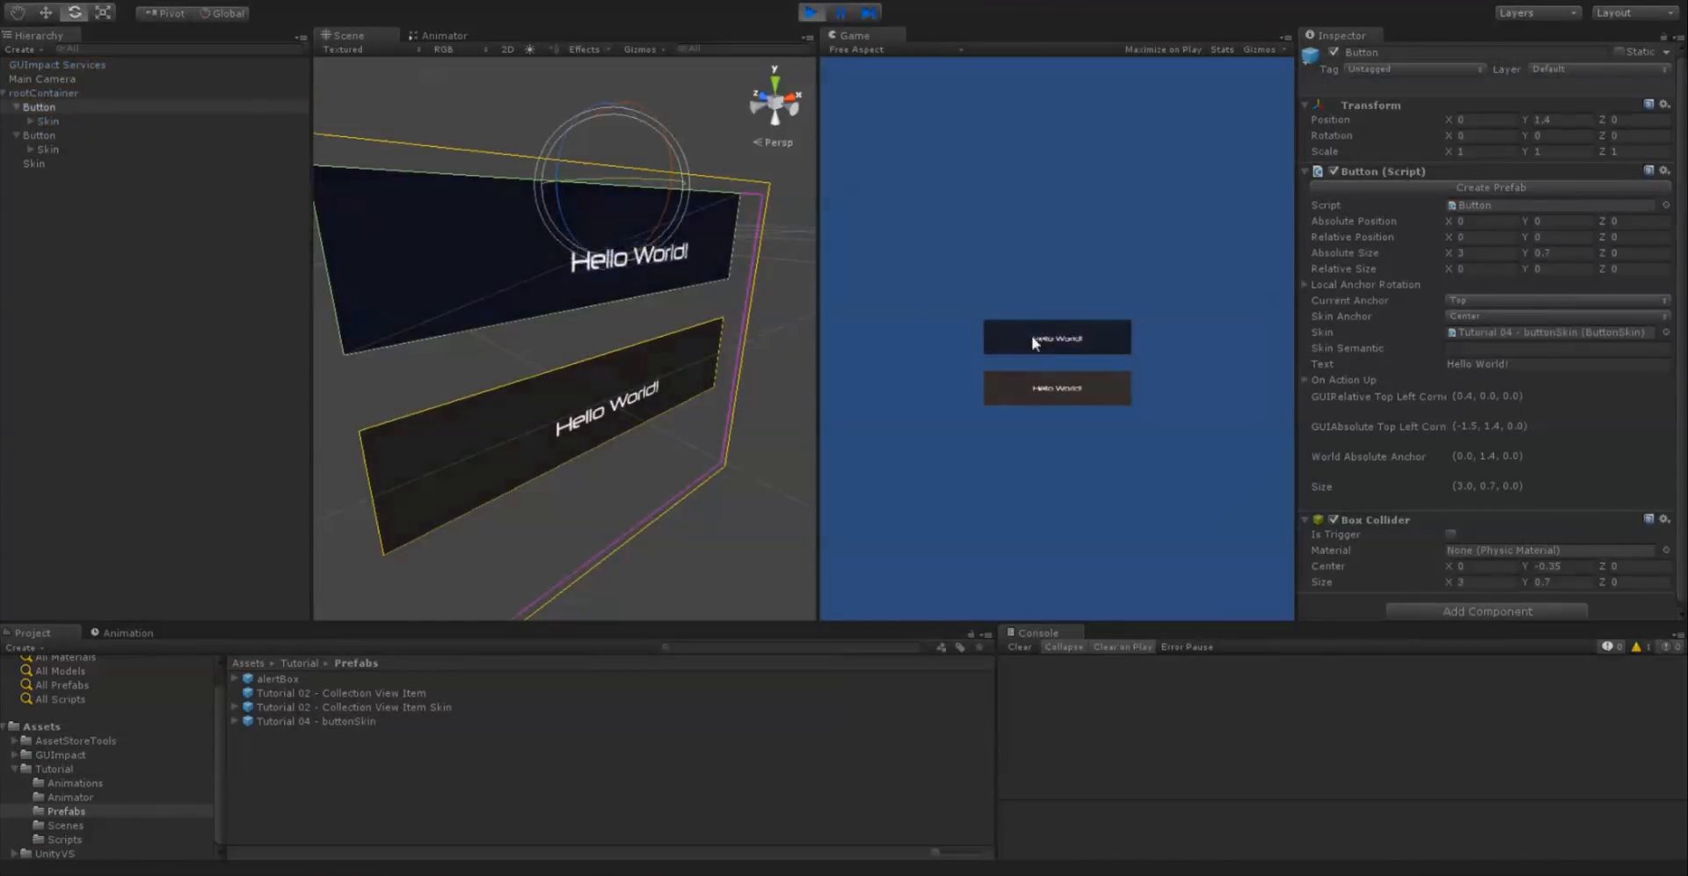
{"action": "left_click", "coordinate": [1041, 401]}
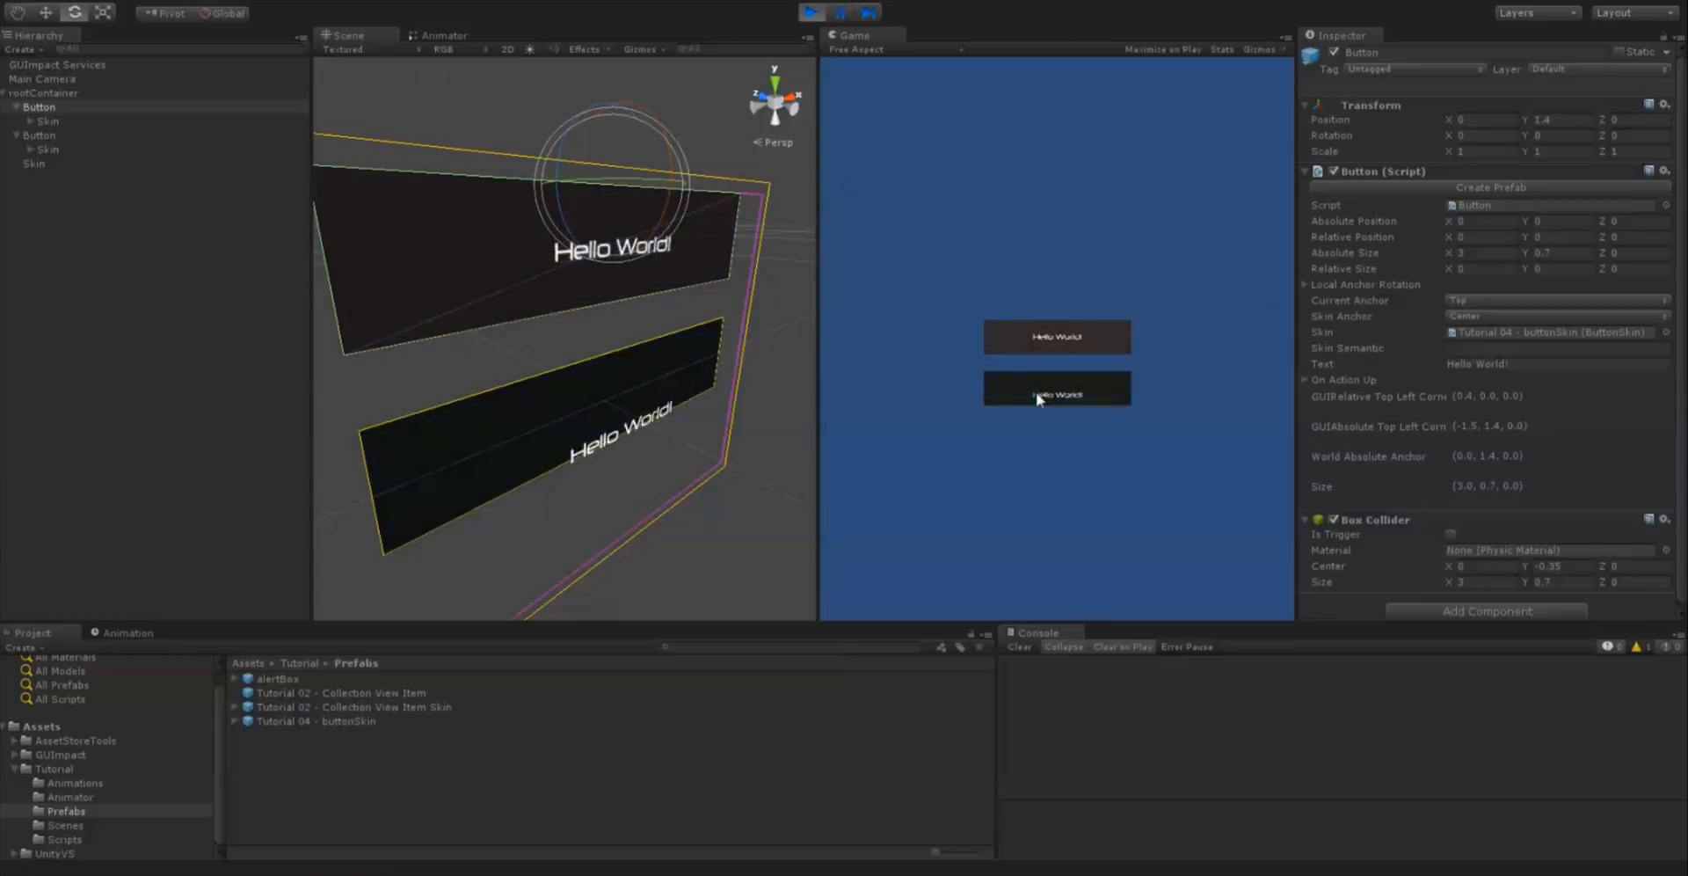
{"action": "left_click", "coordinate": [1037, 340]}
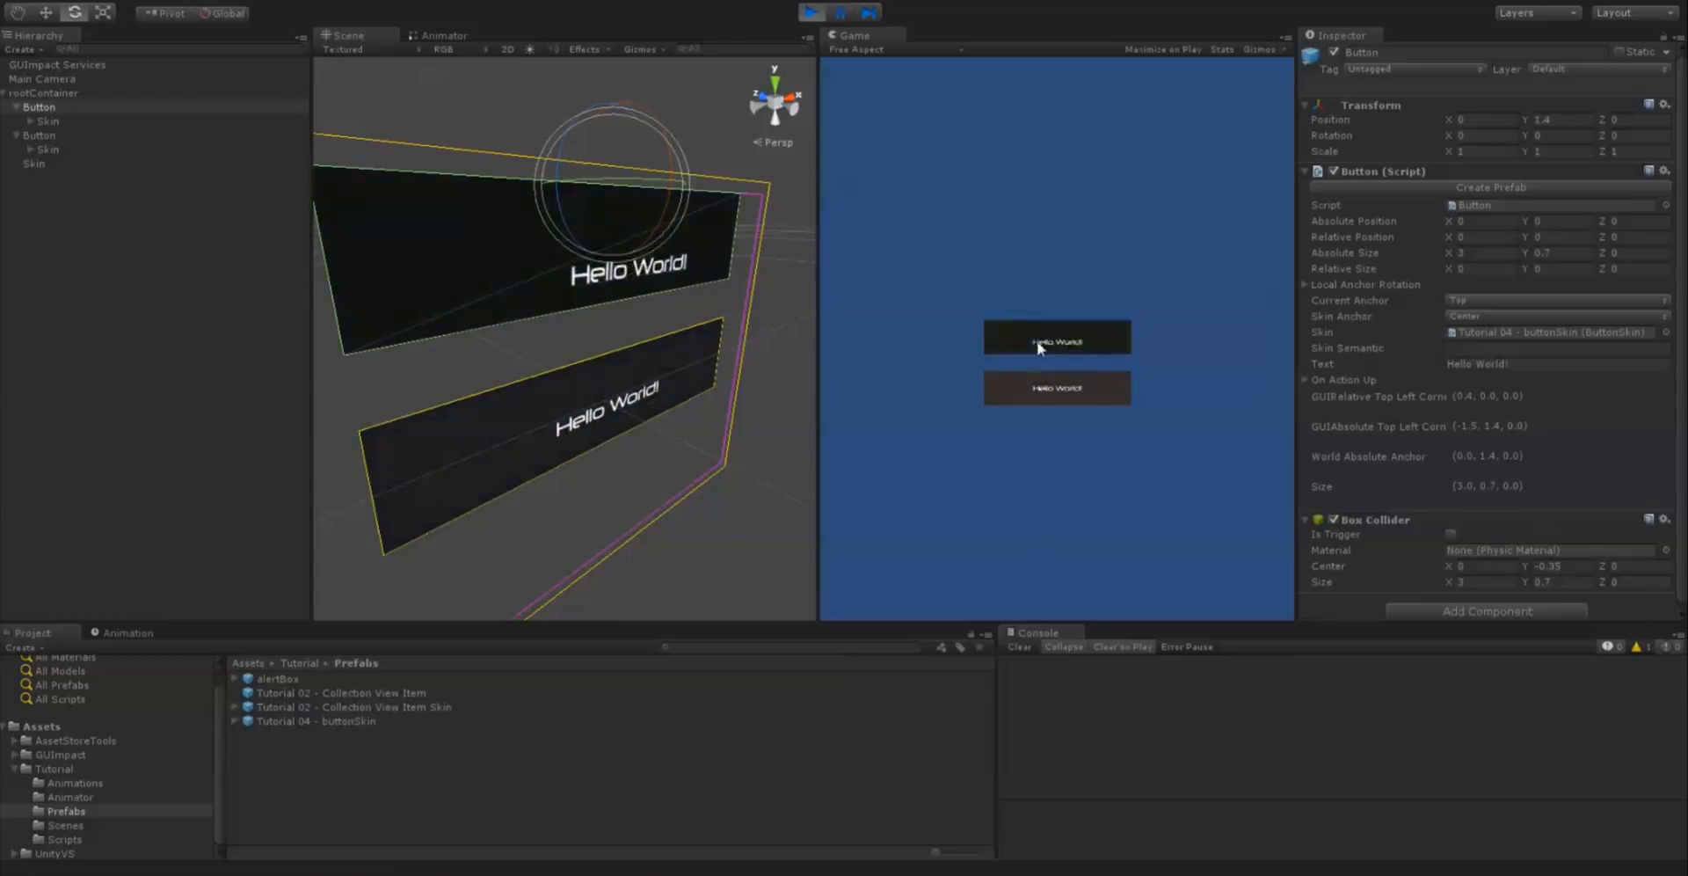
Stop the running scene and open the Default Skin Dictionary referenced by the Skin Register of GUImpact Services
{"action": "left_click", "coordinate": [811, 13]}
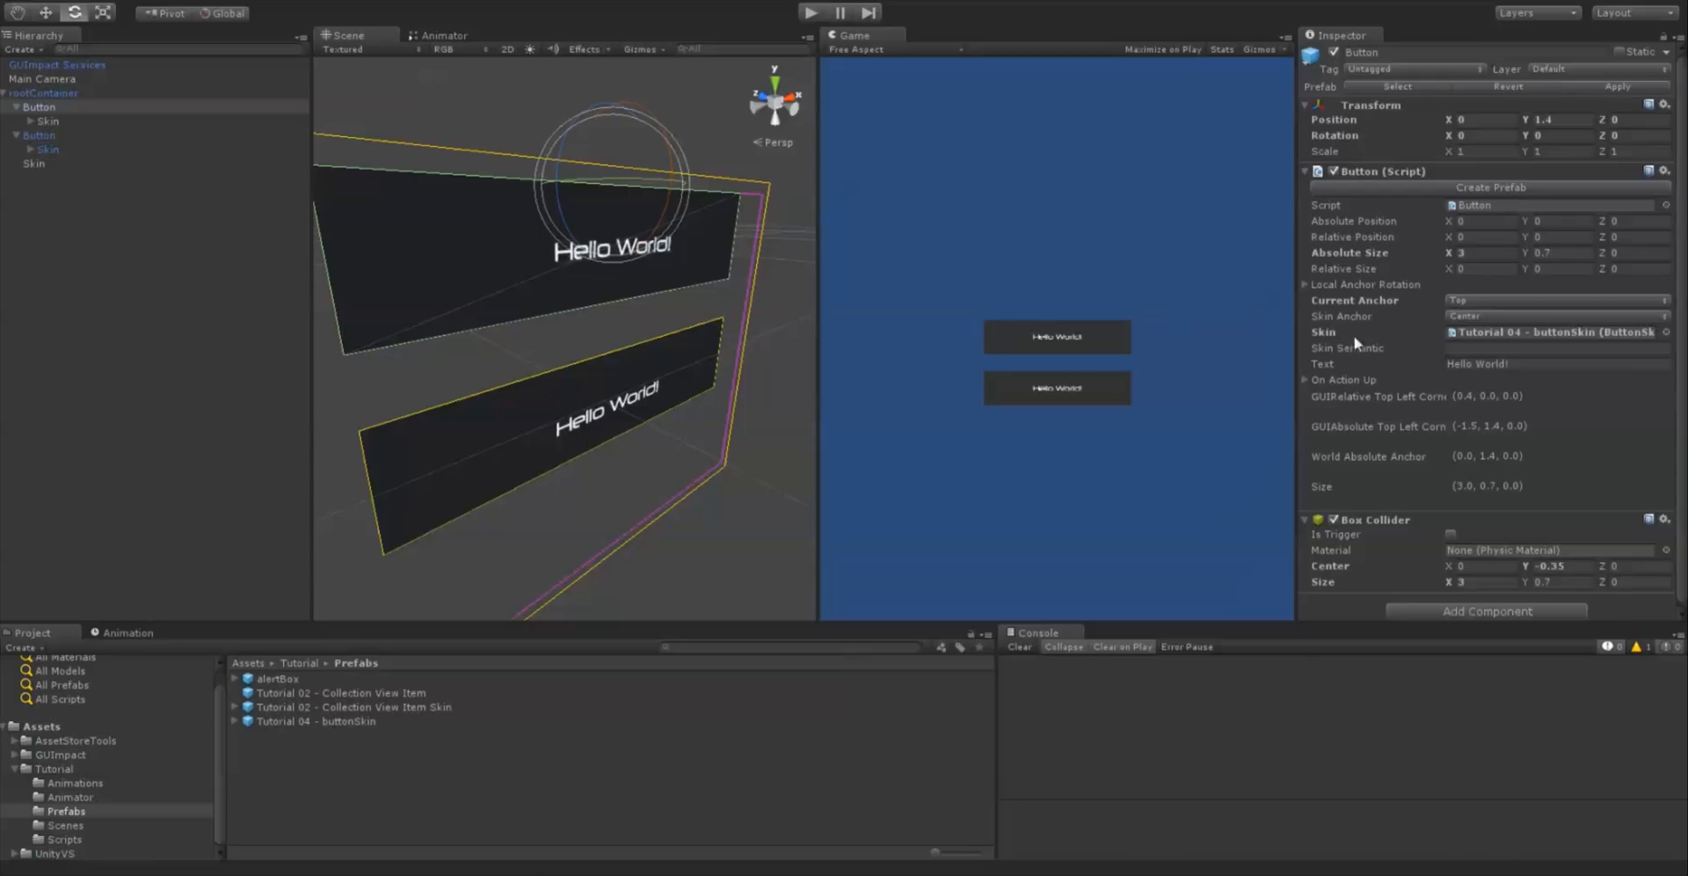
{"action": "left_click", "coordinate": [1449, 349]}
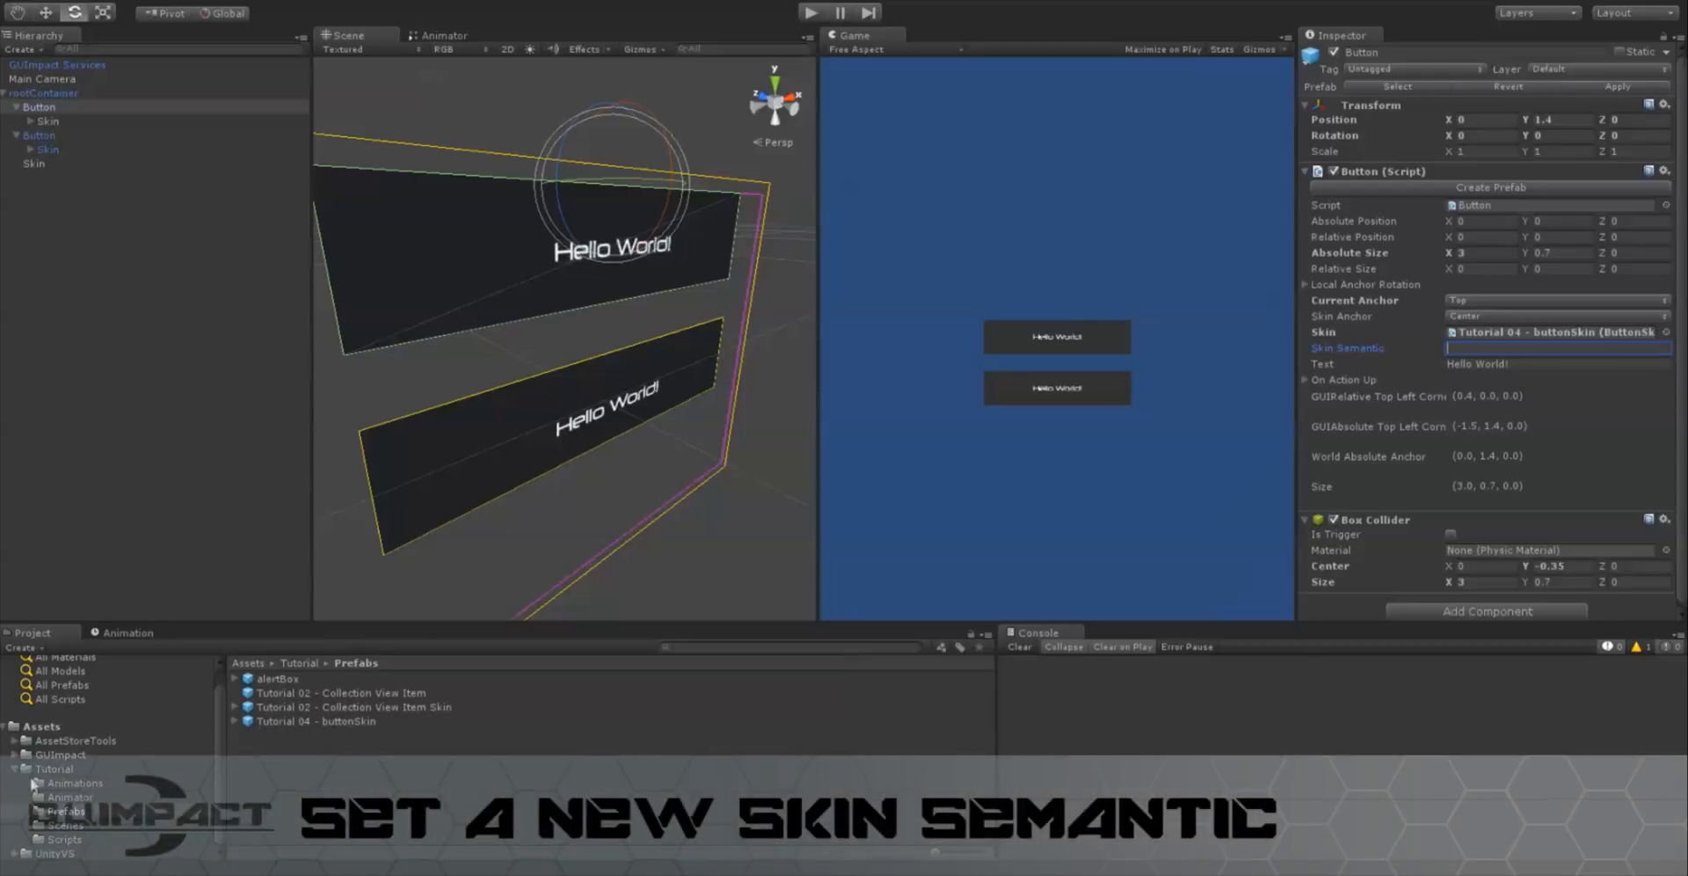
{"action": "left_click", "coordinate": [153, 65]}
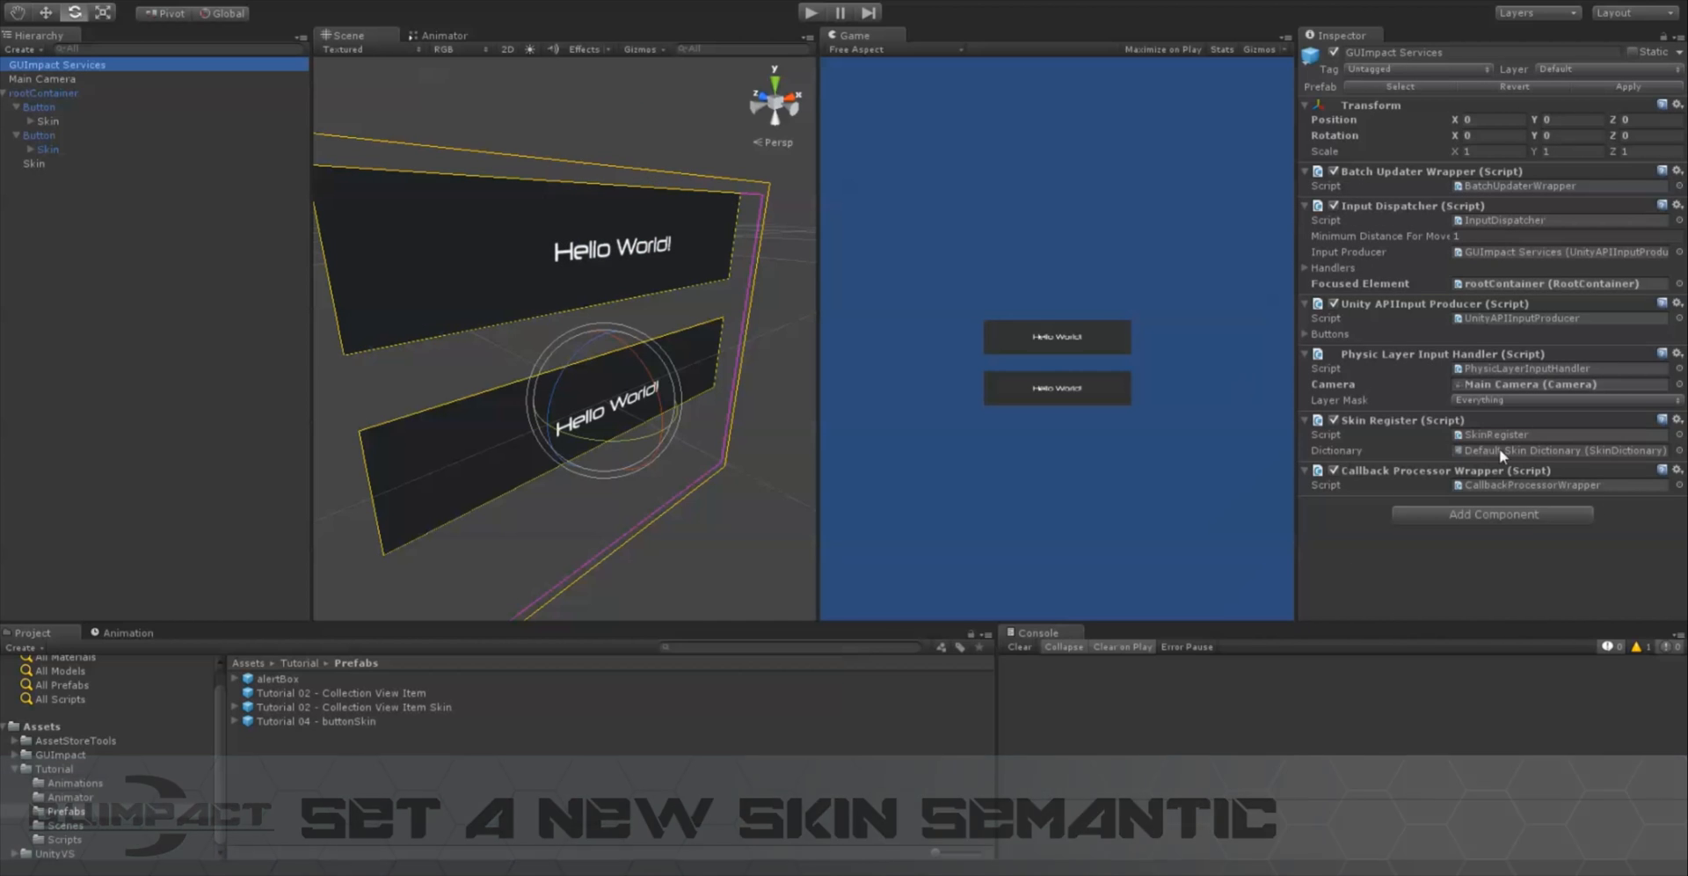
{"action": "left_click", "coordinate": [1506, 450]}
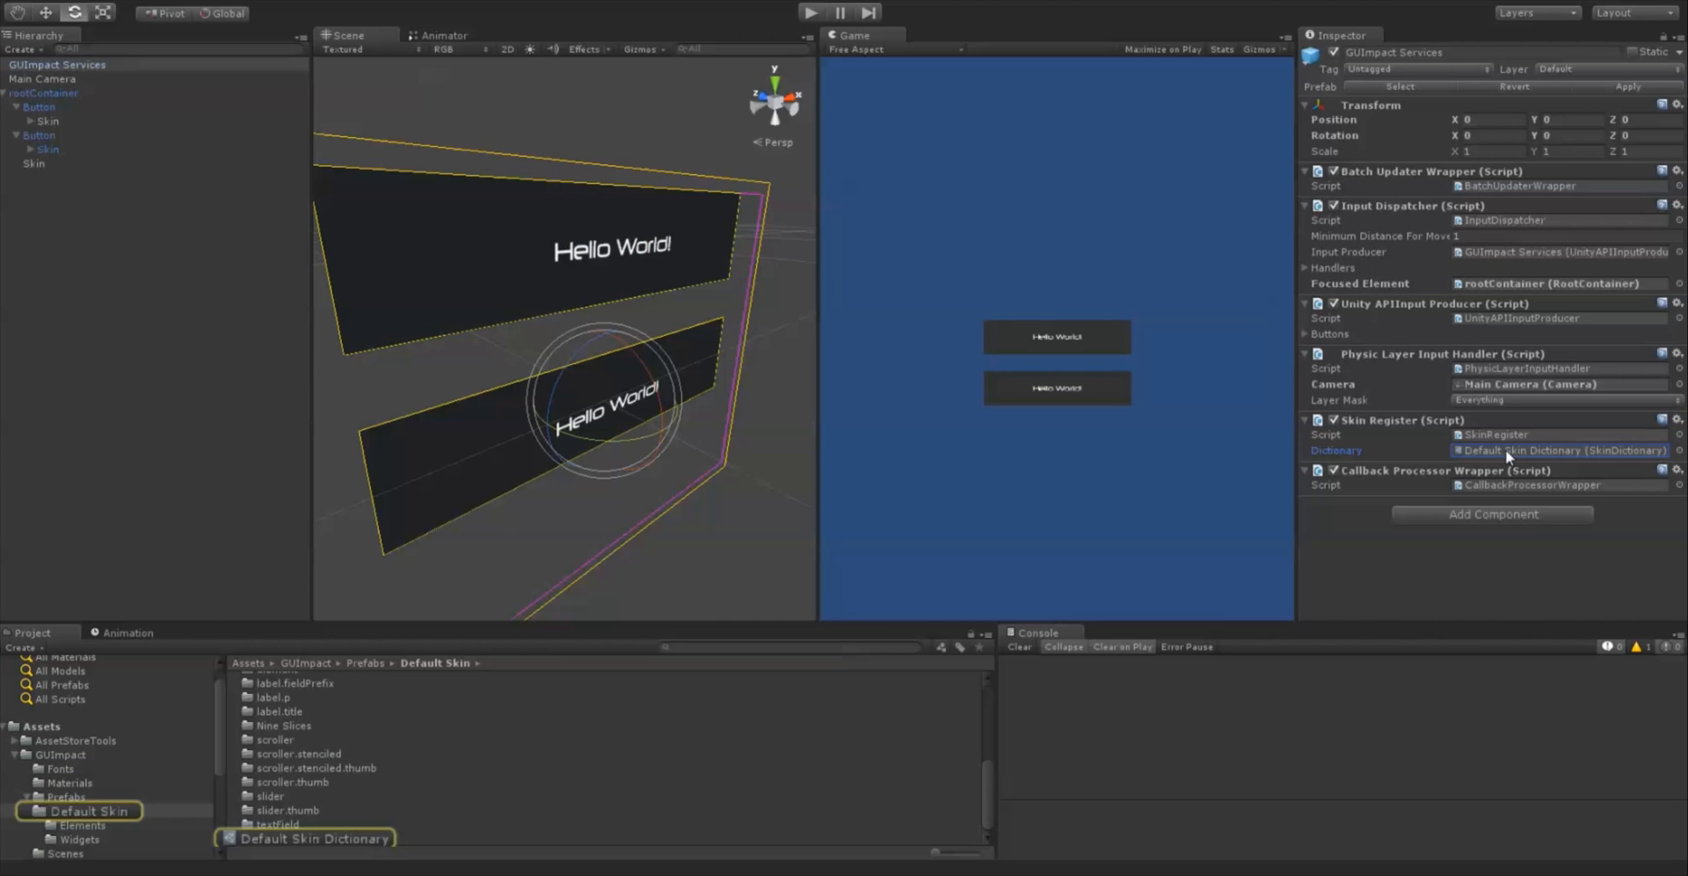
{"action": "left_click", "coordinate": [341, 836]}
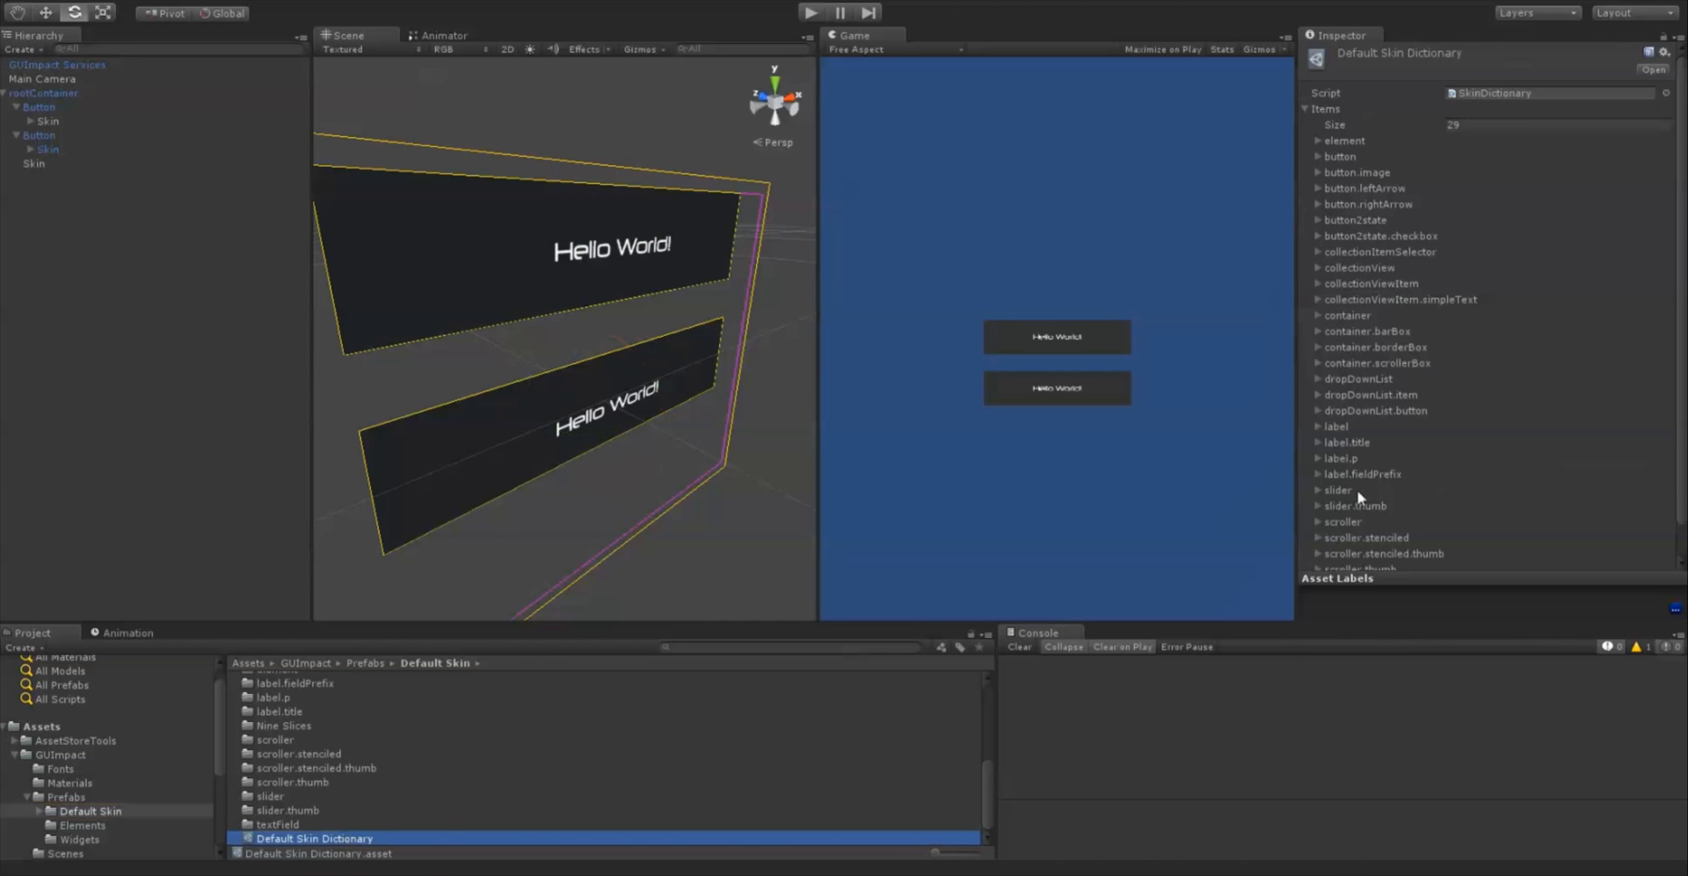
Duplicate the button entry in the Default Skin Dictionary and set the copy's Id to button.custom
{"action": "right_click", "coordinate": [1349, 157]}
{"action": "left_click", "coordinate": [1374, 165]}
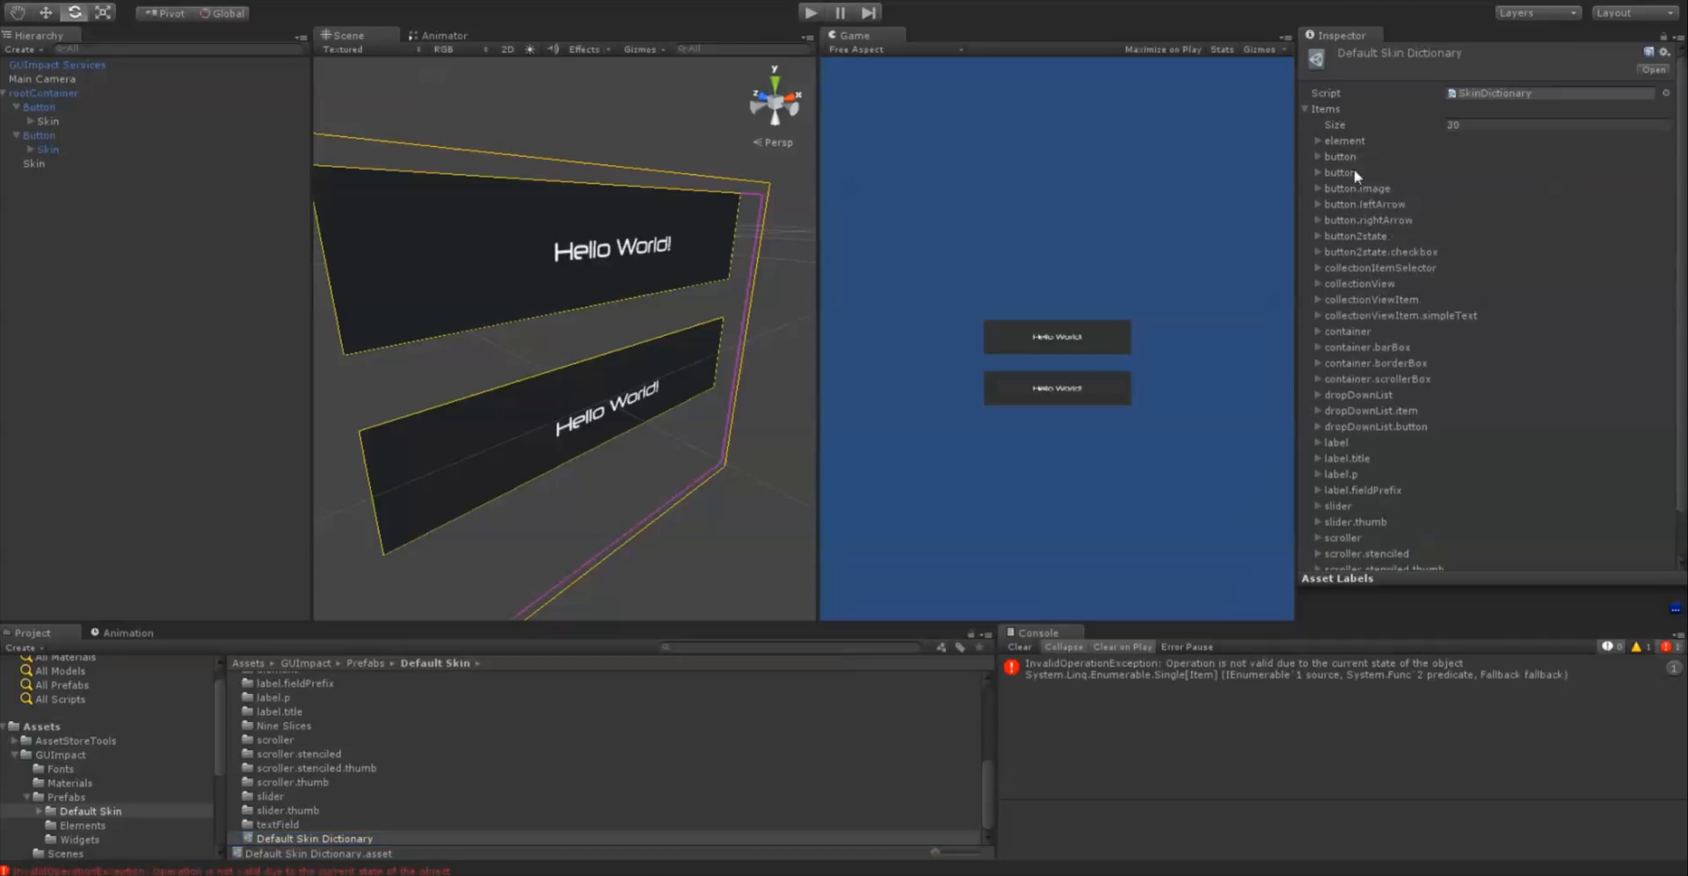
{"action": "left_click", "coordinate": [1357, 173]}
{"action": "left_click", "coordinate": [1539, 188]}
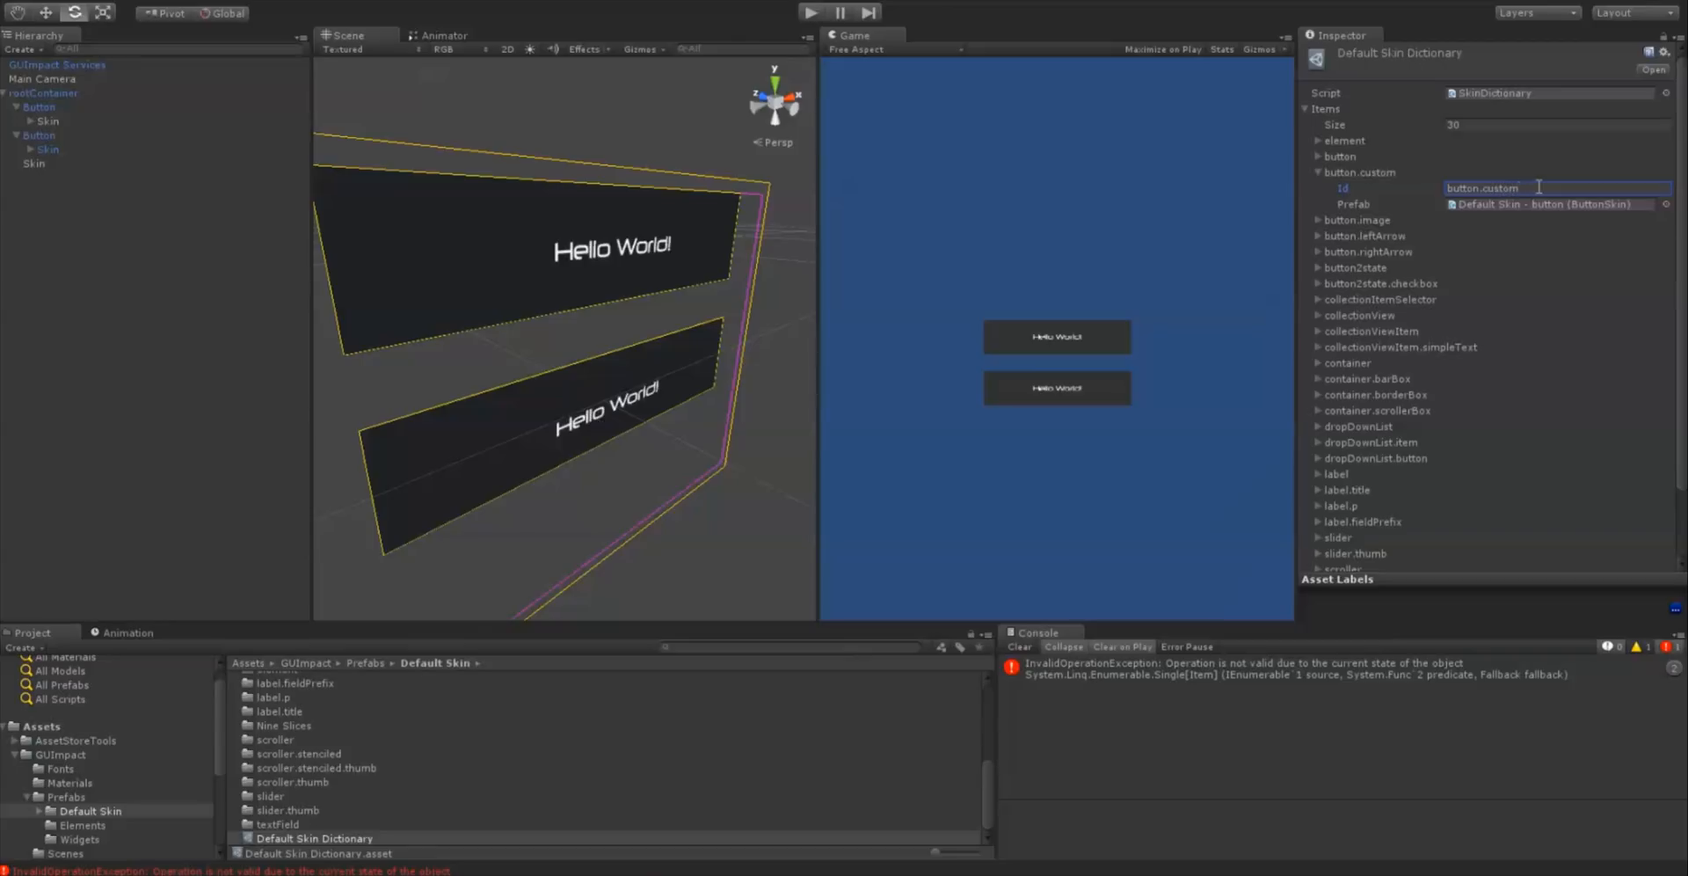
Assign the Tutorial 04 - buttonSkin prefab from the Tutorial Prefabs folder to the button.custom dictionary entry
{"action": "scroll", "coordinate": [72, 827], "scroll_direction": "down", "scroll_amount": 4}
{"action": "left_click", "coordinate": [66, 810]}
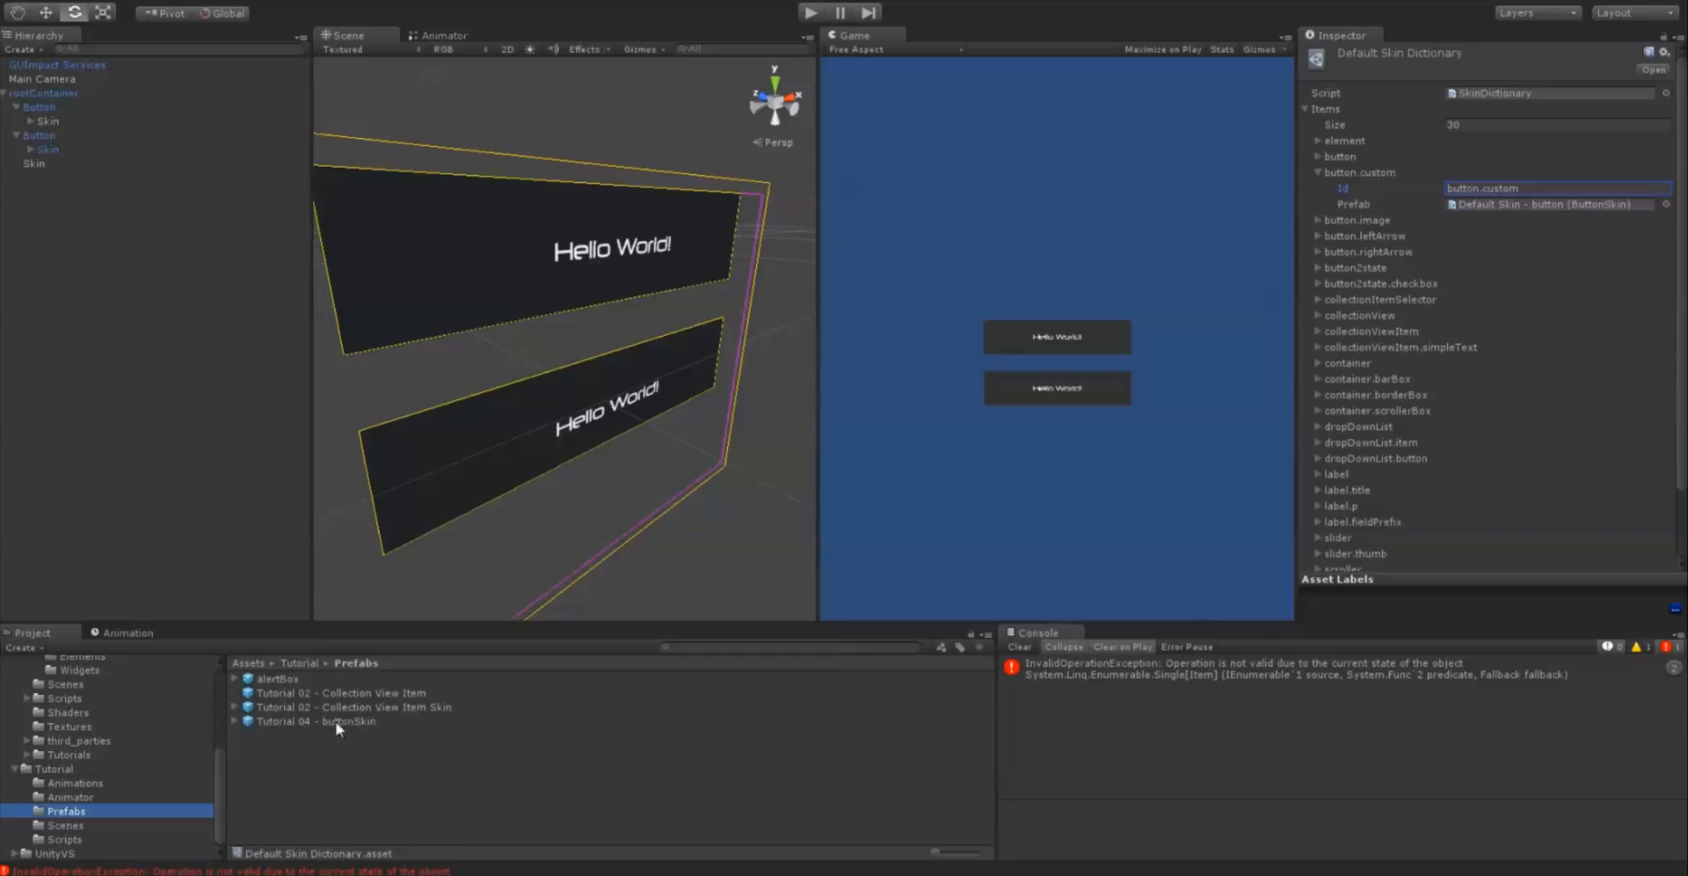
{"action": "left_click_drag", "start_coordinate": [335, 720], "coordinate": [1530, 211]}
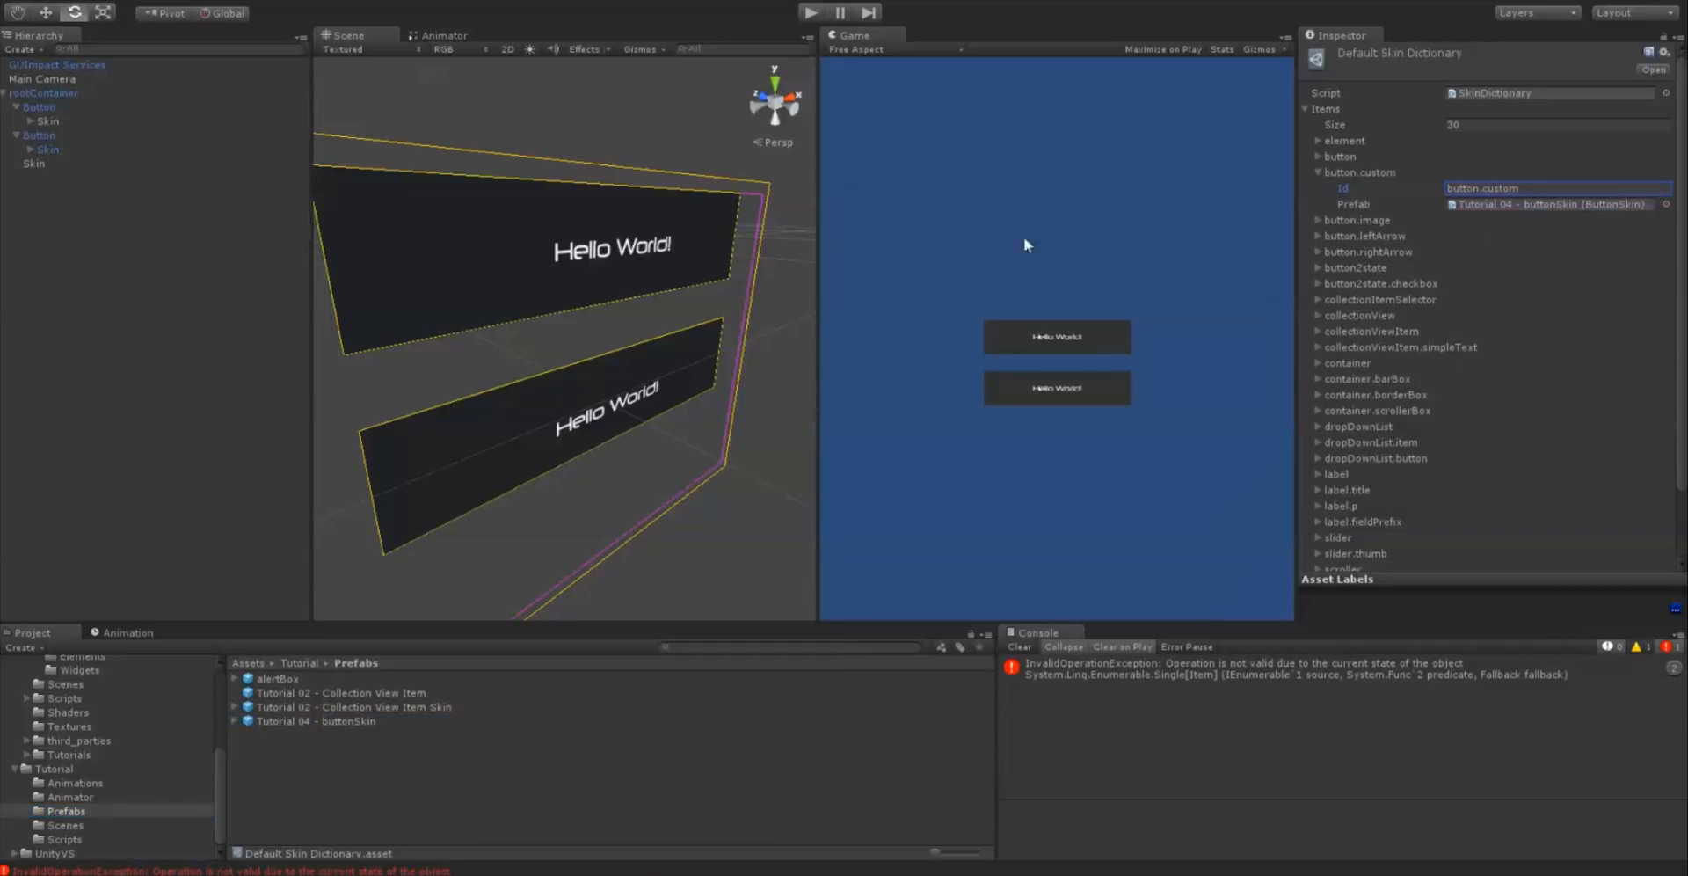
Set the upper Button's Skin to None and copy the dictionary Id button.custom into its Skin Semantic
{"action": "left_click", "coordinate": [1536, 192]}
{"action": "key", "text": "ctrl+c"}
{"action": "left_click", "coordinate": [78, 107]}
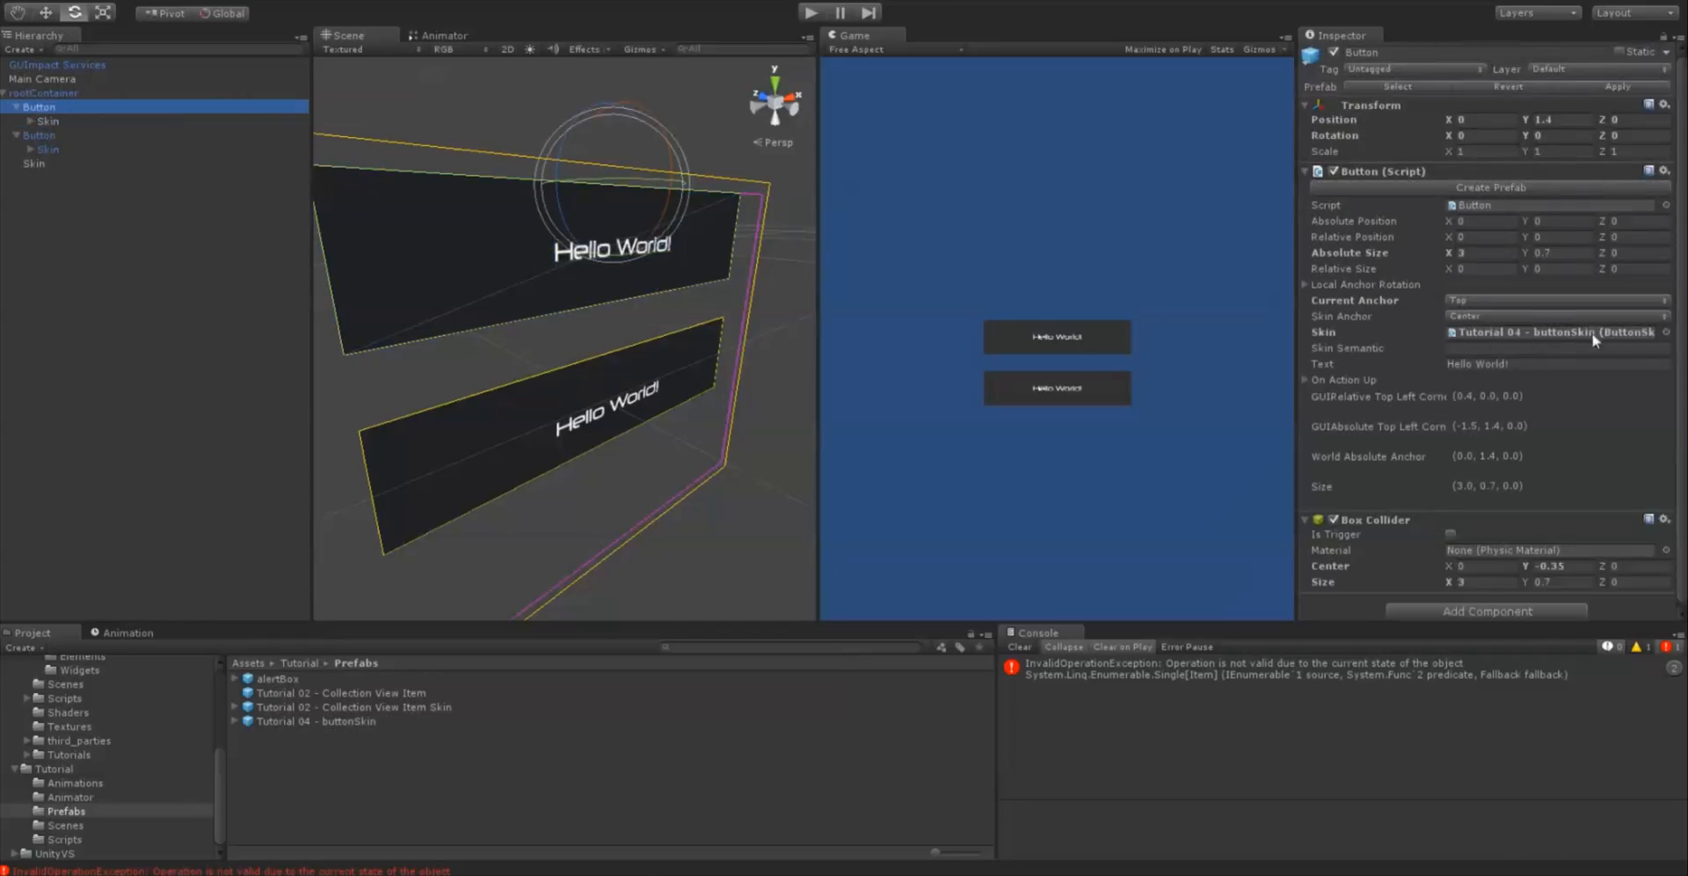
{"action": "left_click", "coordinate": [1666, 332]}
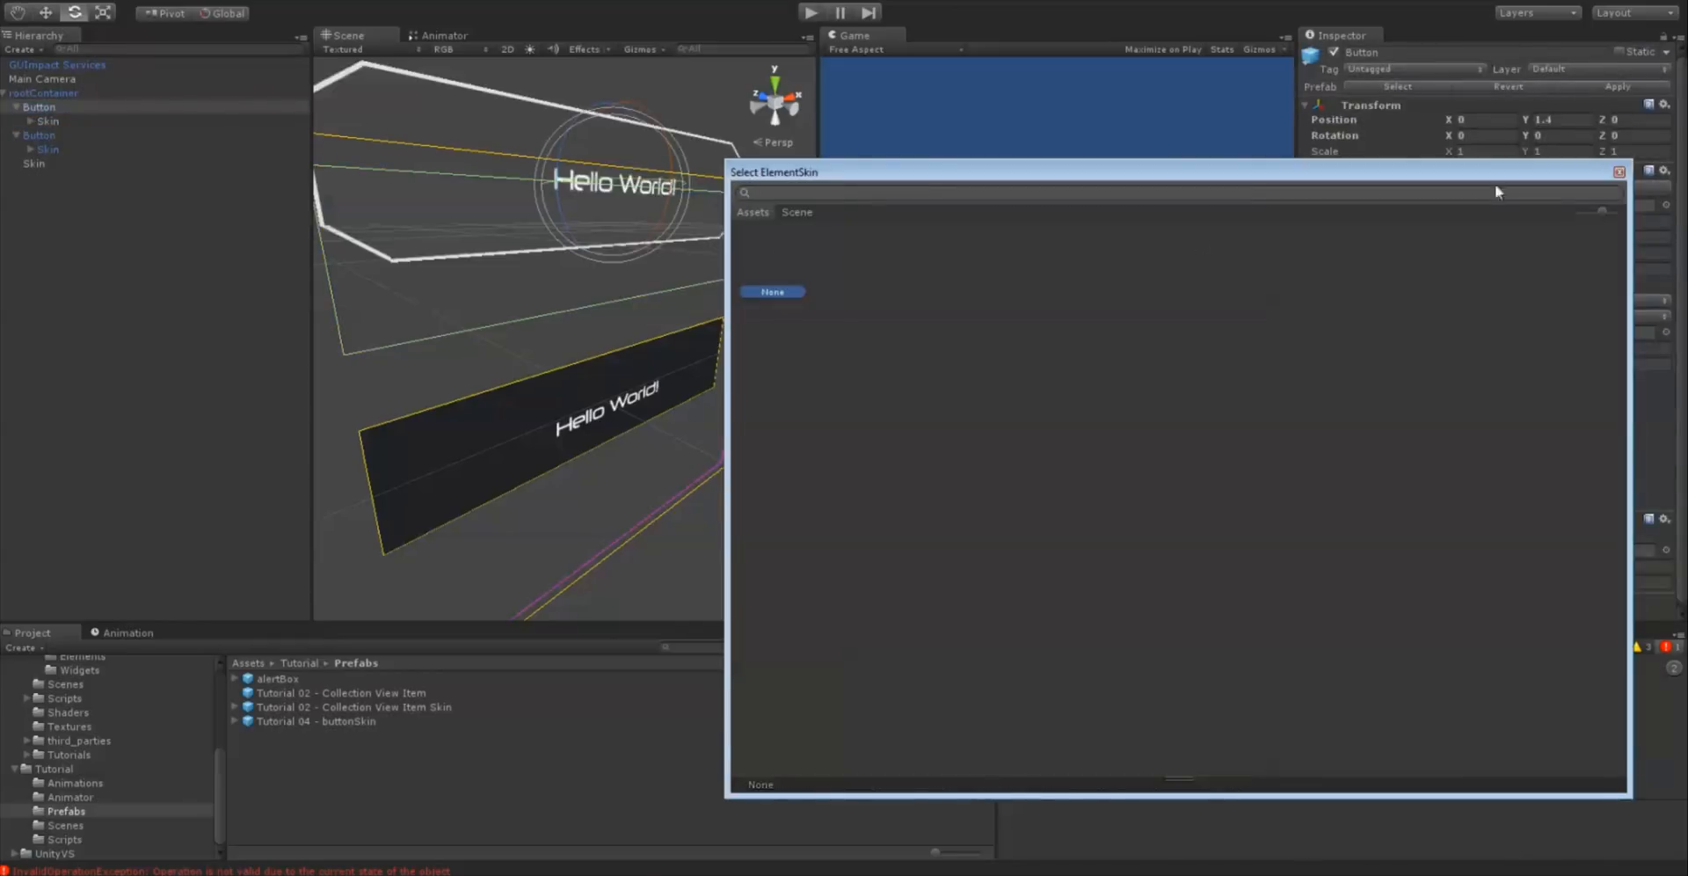
{"action": "left_click", "coordinate": [1619, 172]}
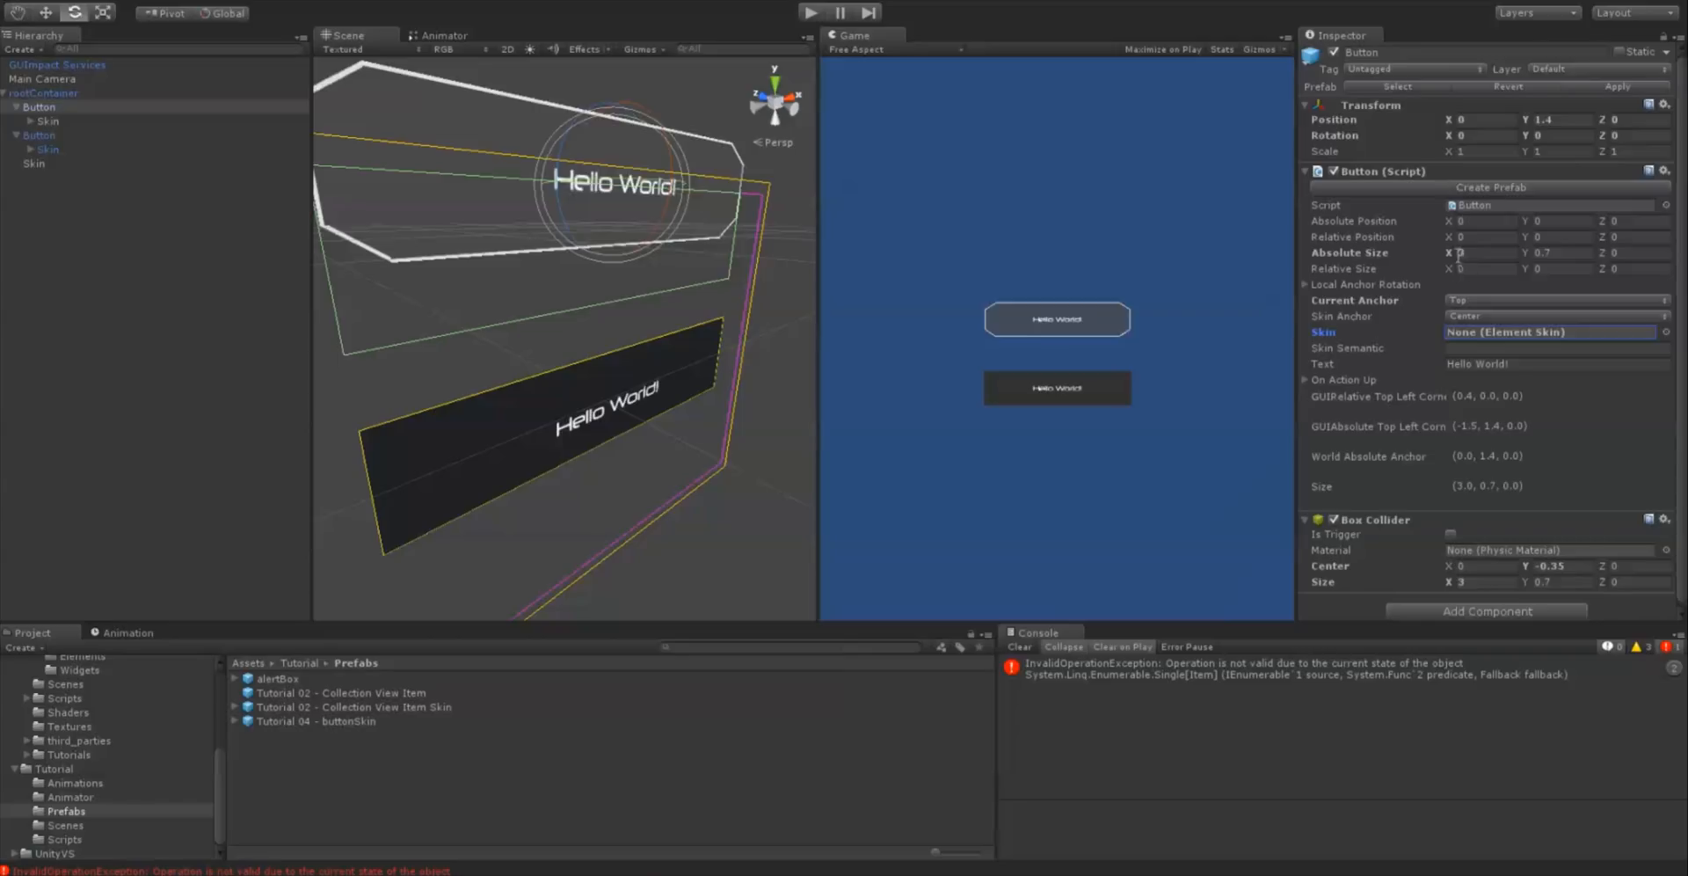
{"action": "mouse_move", "coordinate": [1449, 253]}
{"action": "left_mouse_down"}
{"action": "mouse_move", "coordinate": [1473, 252]}
{"action": "mouse_move", "coordinate": [1448, 253]}
{"action": "left_mouse_up"}
{"action": "left_click", "coordinate": [1498, 349]}
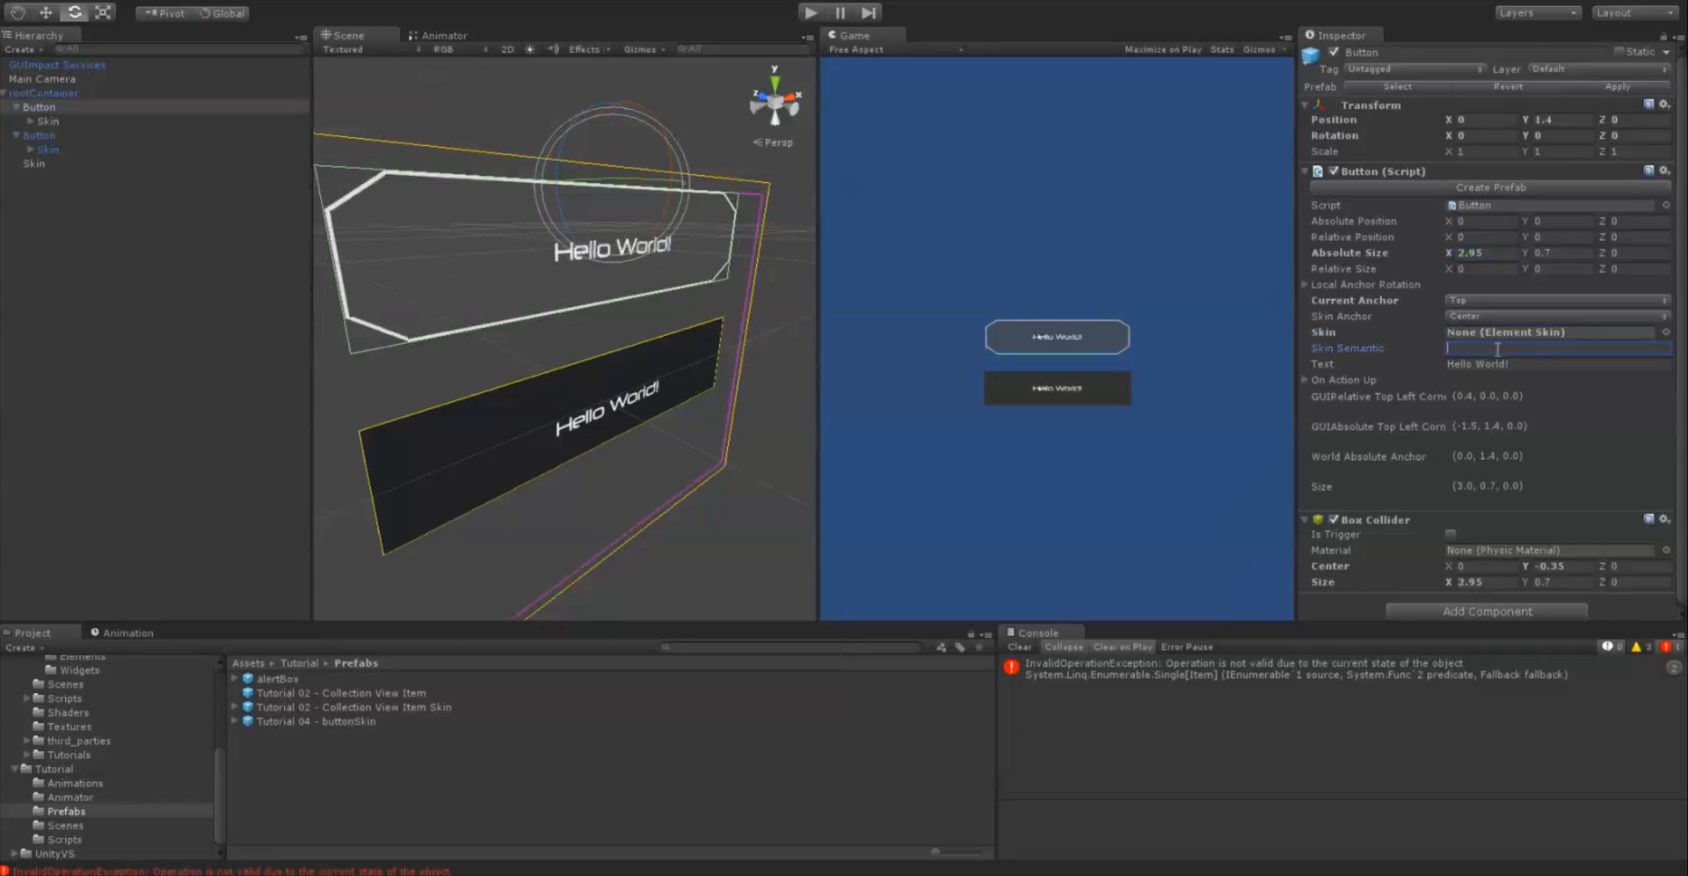
{"action": "key", "text": "ctrl+v"}
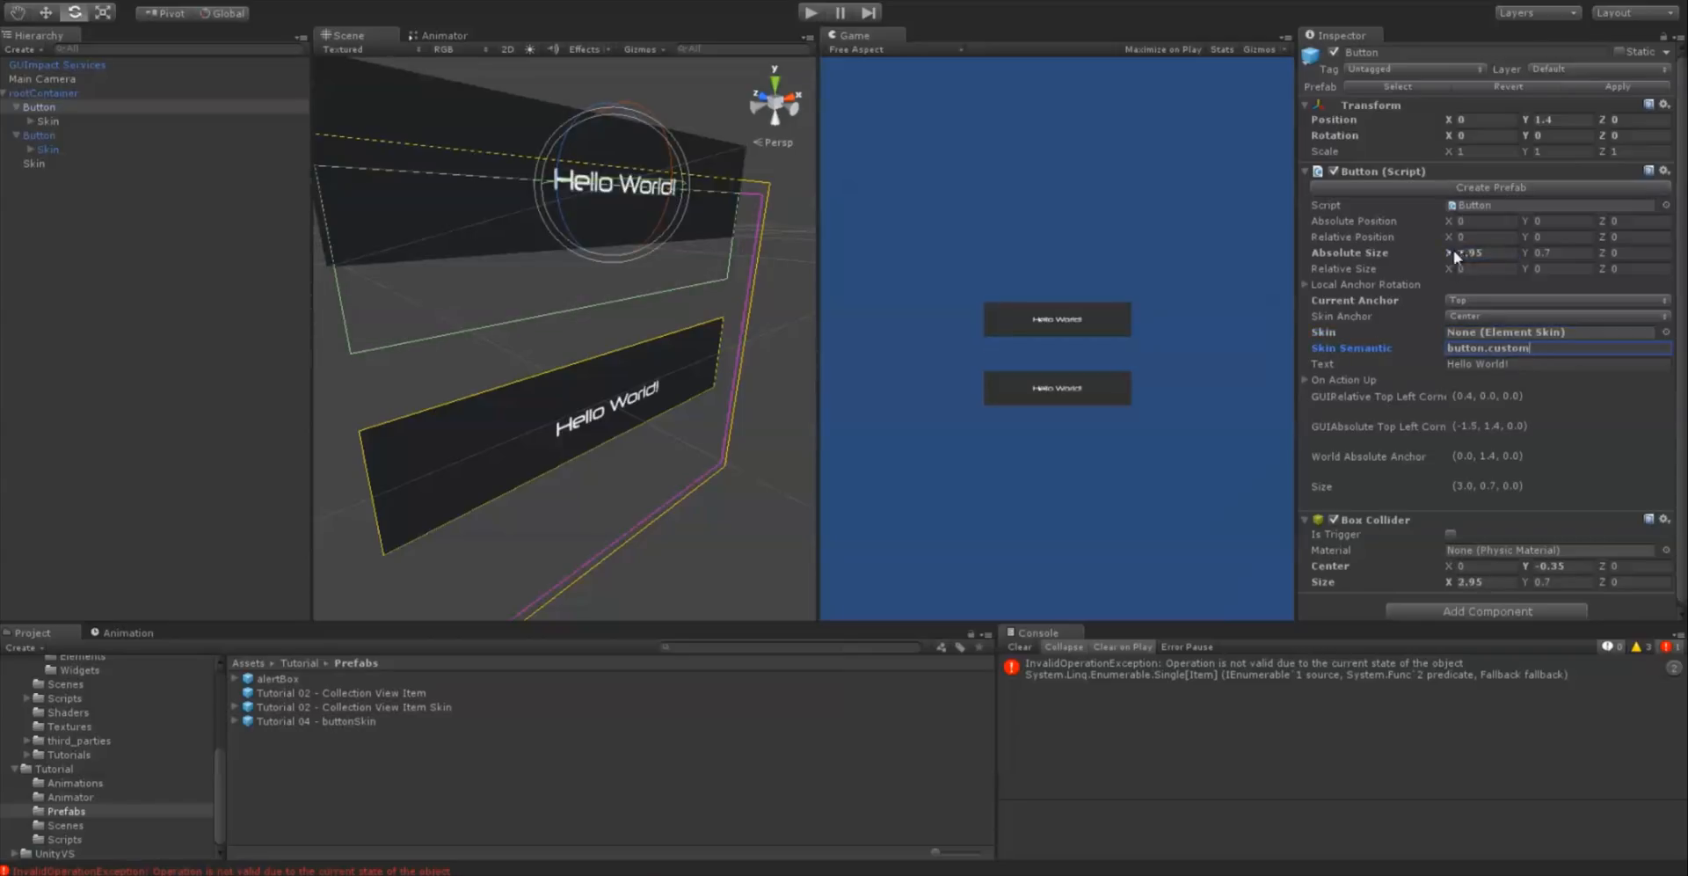
Set the upper Button's absolute size X to 3 to refresh its layout
{"action": "left_click_drag", "start_coordinate": [1454, 253], "coordinate": [1456, 256]}
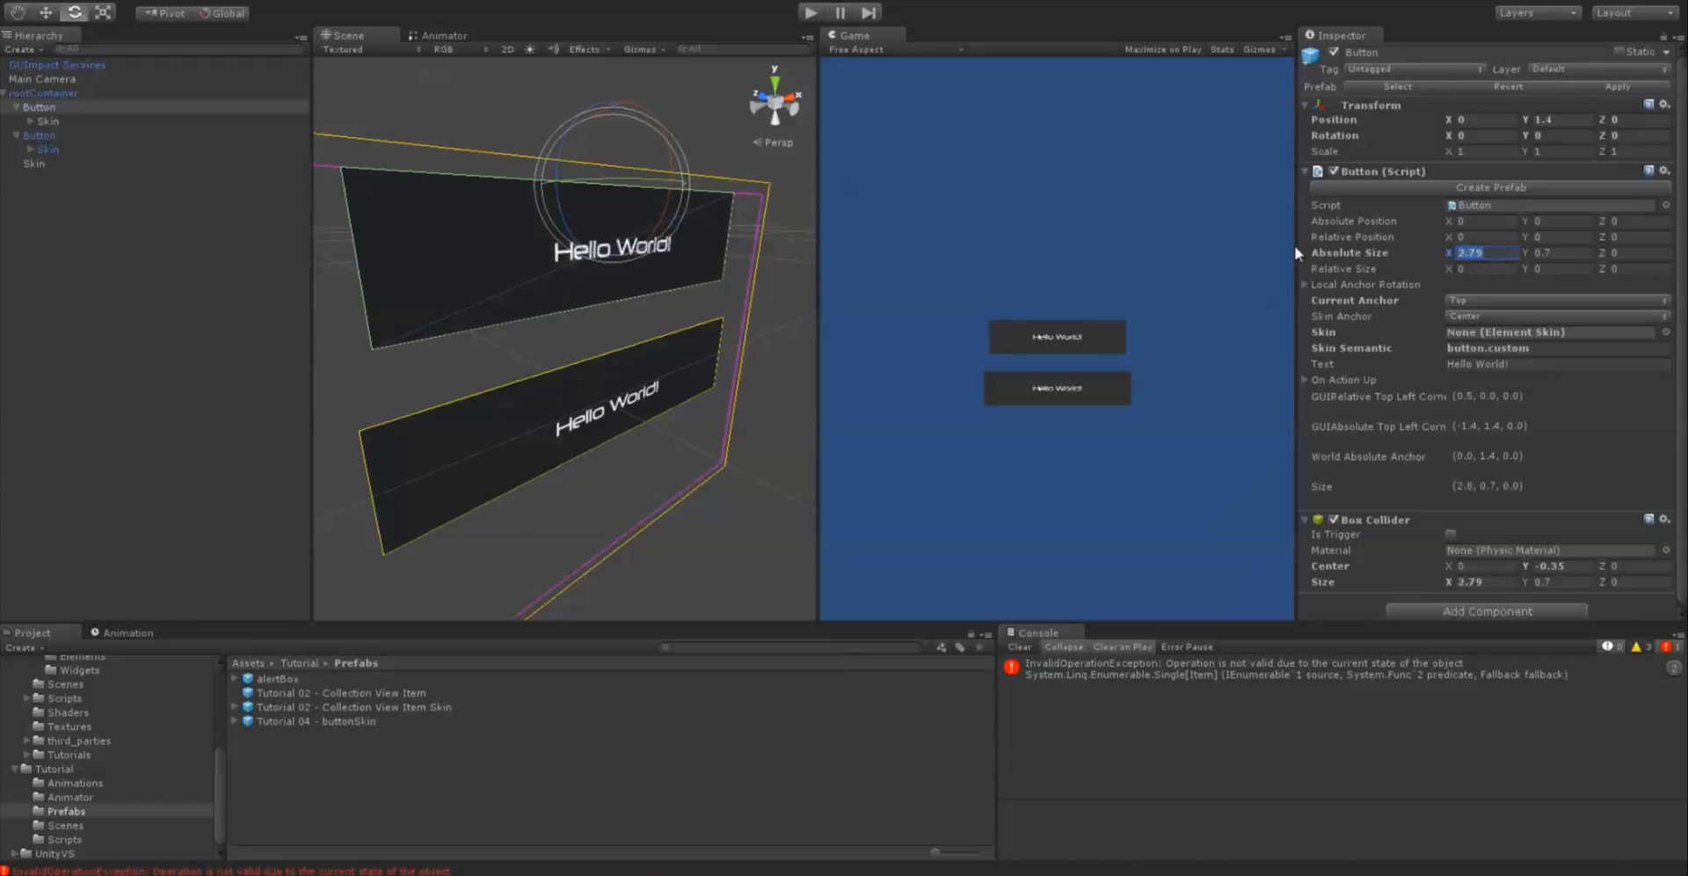
{"action": "type", "text": "3"}
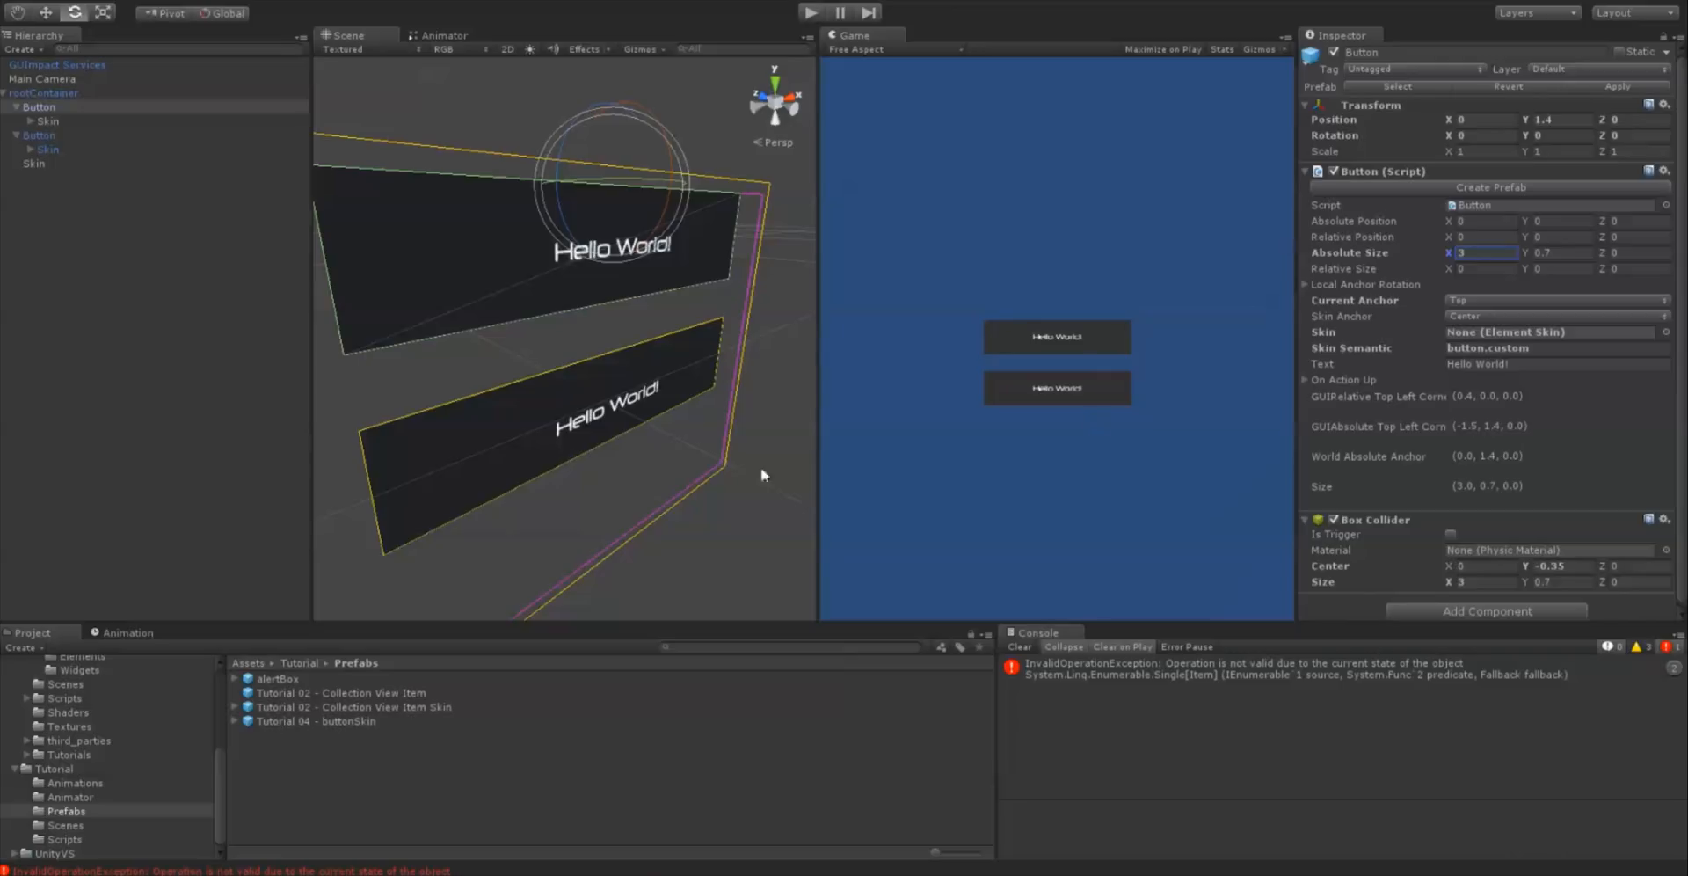
{"action": "left_click_drag", "start_coordinate": [761, 467], "coordinate": [592, 451], "text": "alt"}
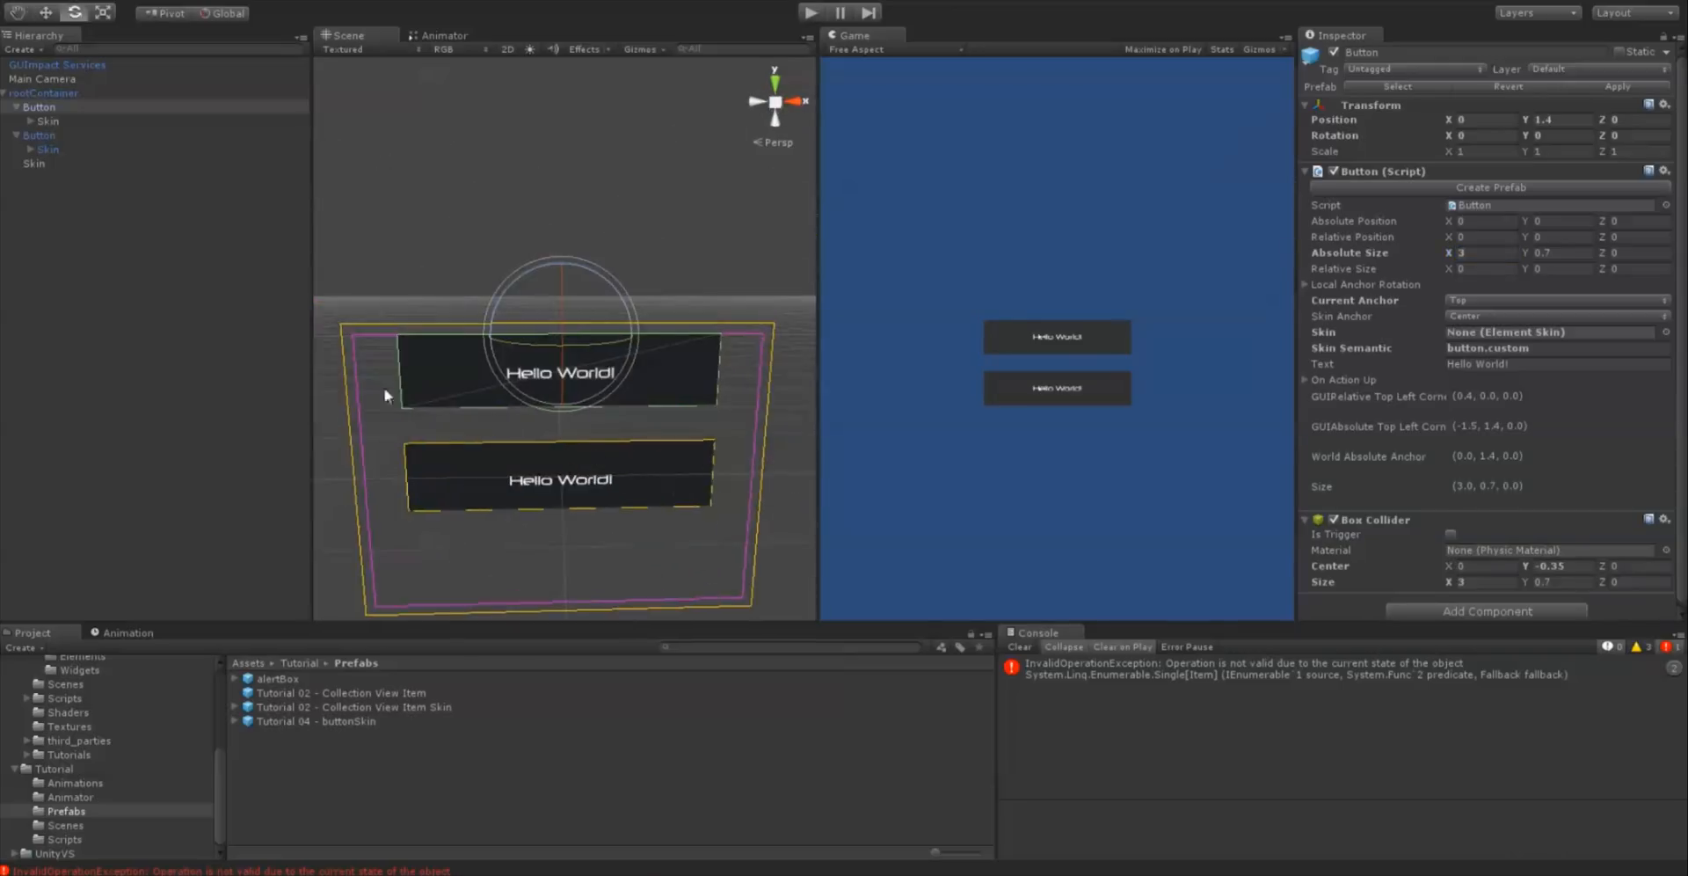